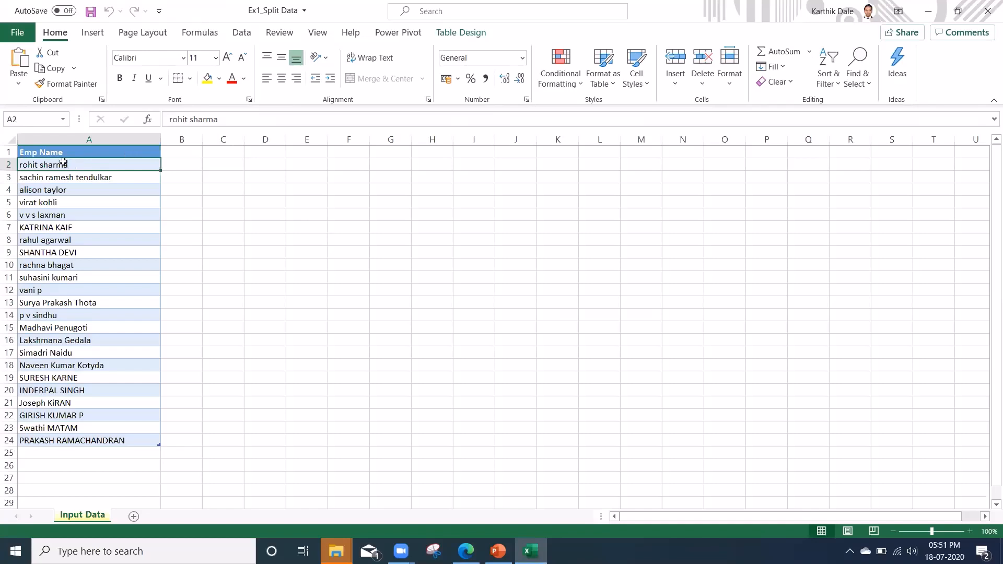
# Examine the employee names listed in the Emp Name column.
pyautogui.click(246, 33)
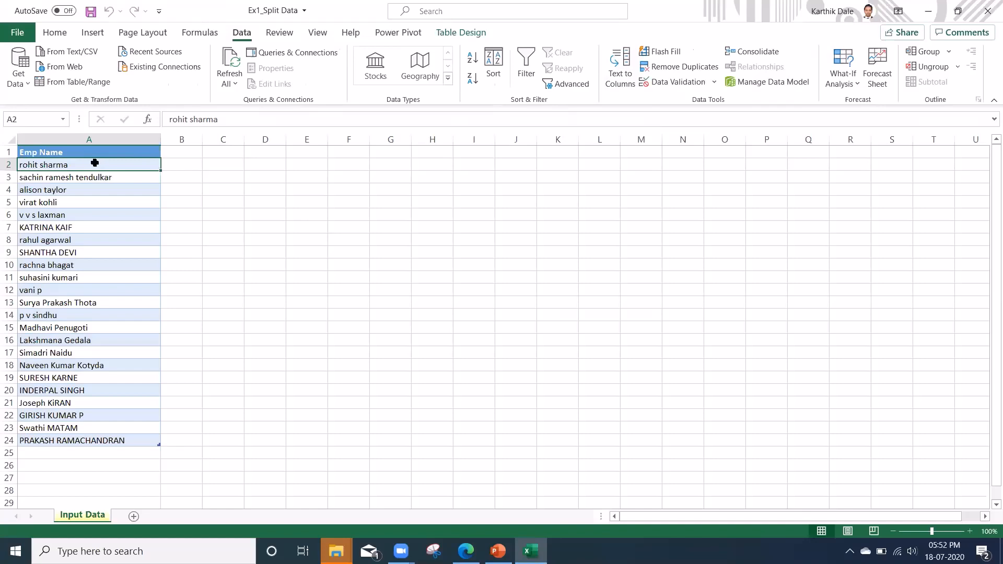
pyautogui.moveTo(94, 164); pyautogui.dragTo(109, 298)
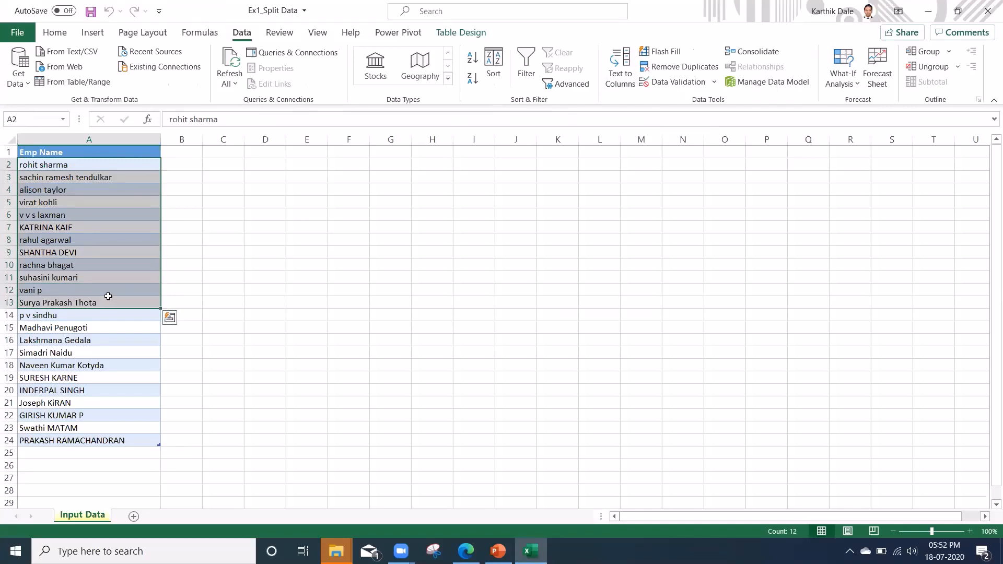
pyautogui.click(57, 165)
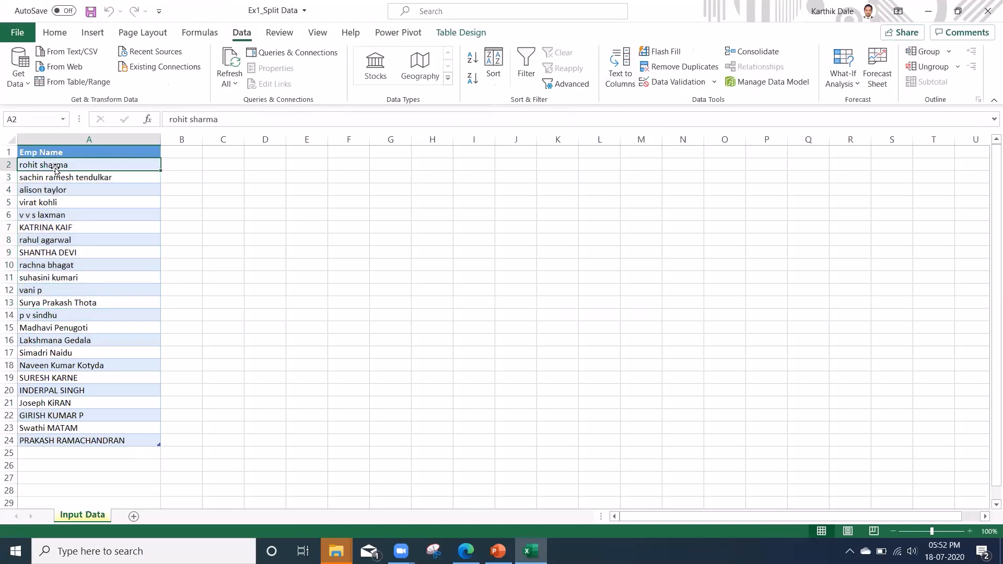
pyautogui.click(66, 177)
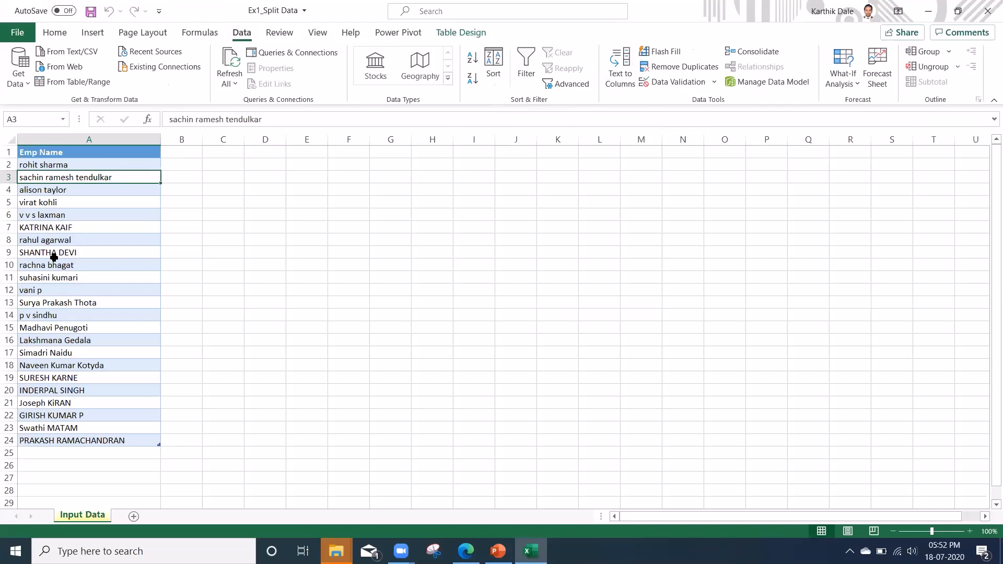
pyautogui.click(54, 218)
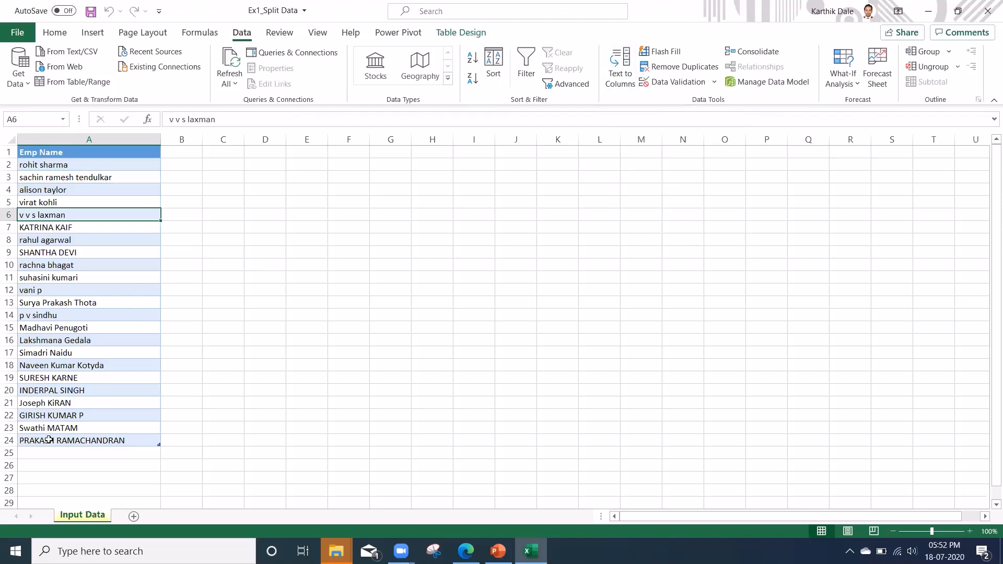
pyautogui.moveTo(40, 452); pyautogui.dragTo(45, 473)
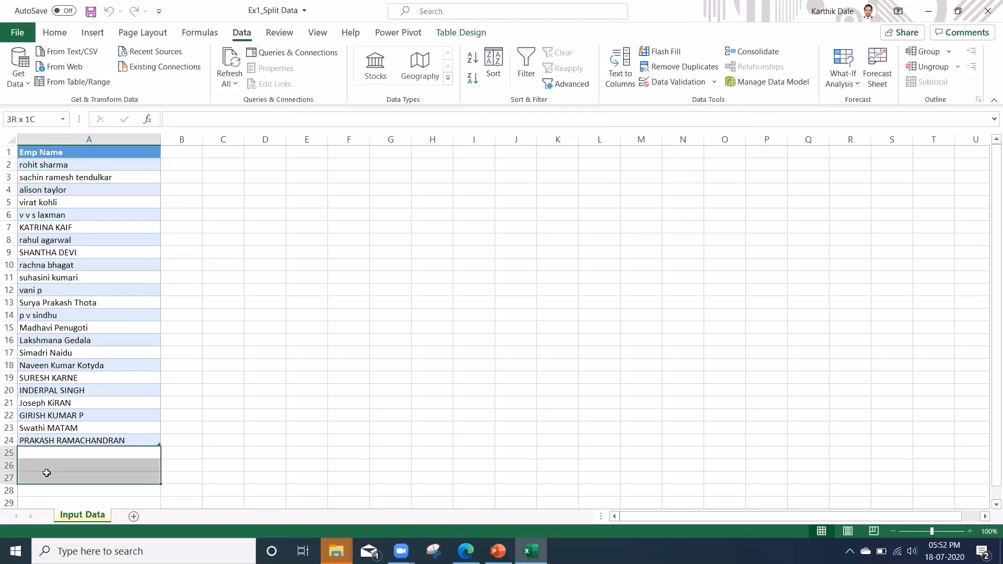
pyautogui.click(35, 306)
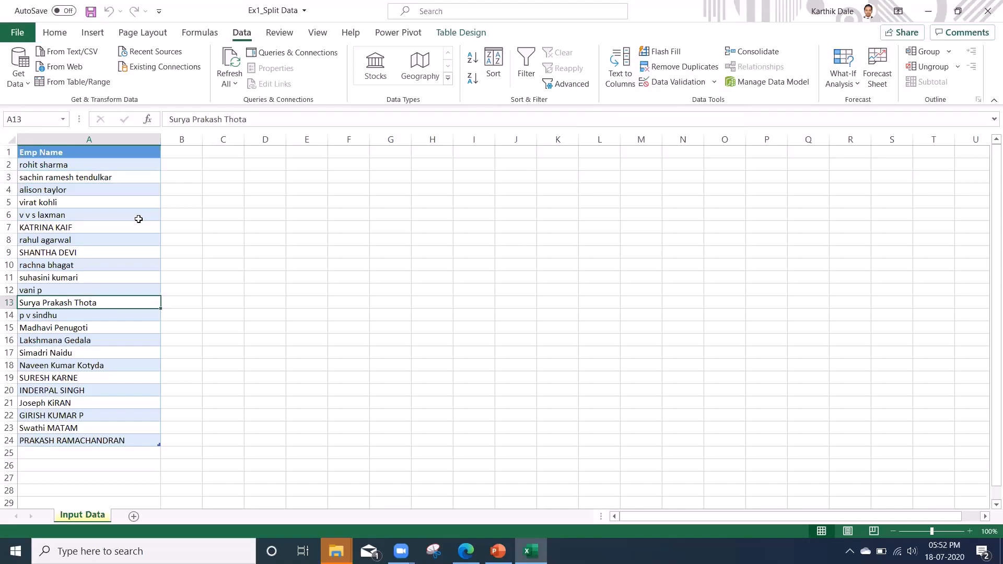
pyautogui.click(49, 189)
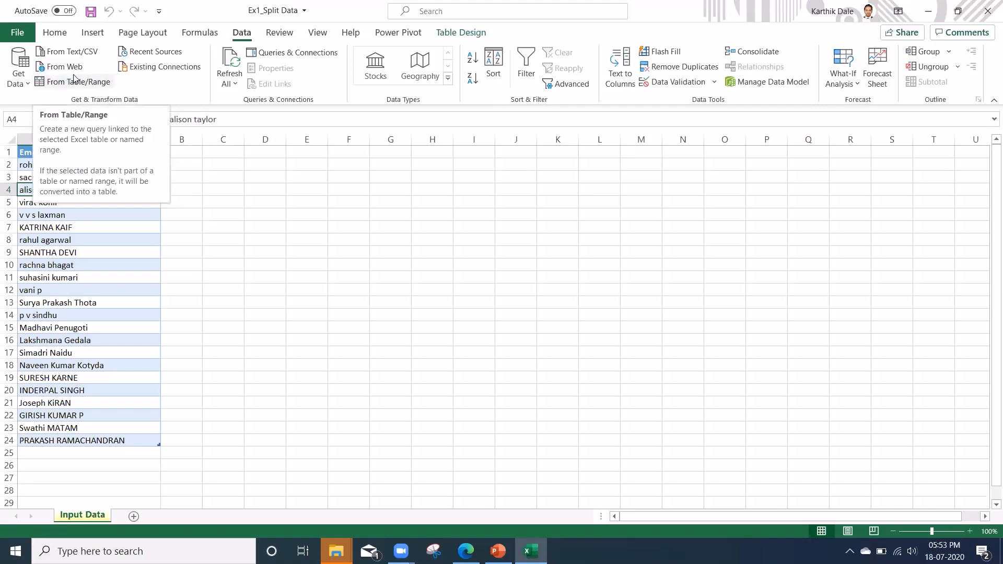
pyautogui.click(24, 83)
pyautogui.moveTo(88, 106)
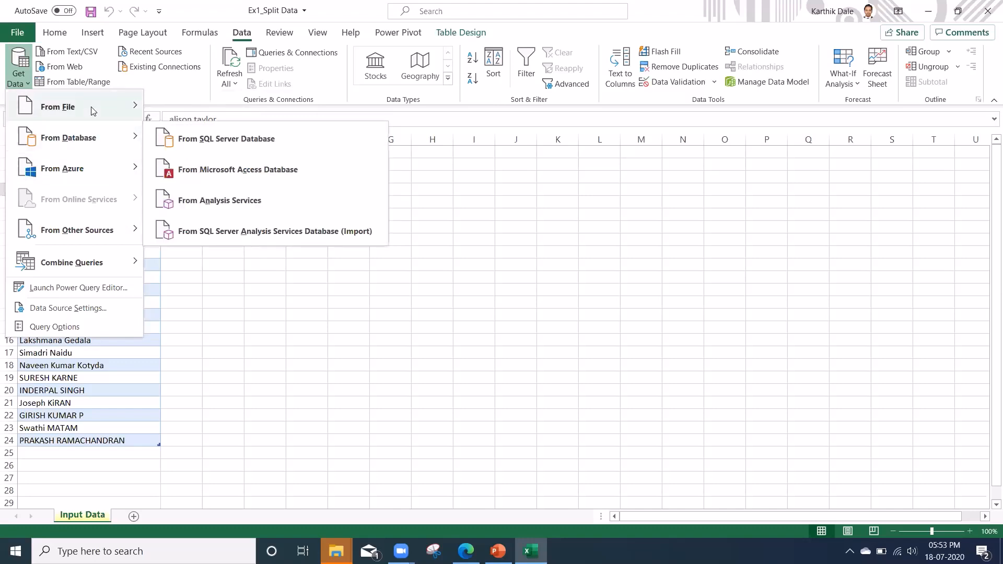
pyautogui.click(62, 386)
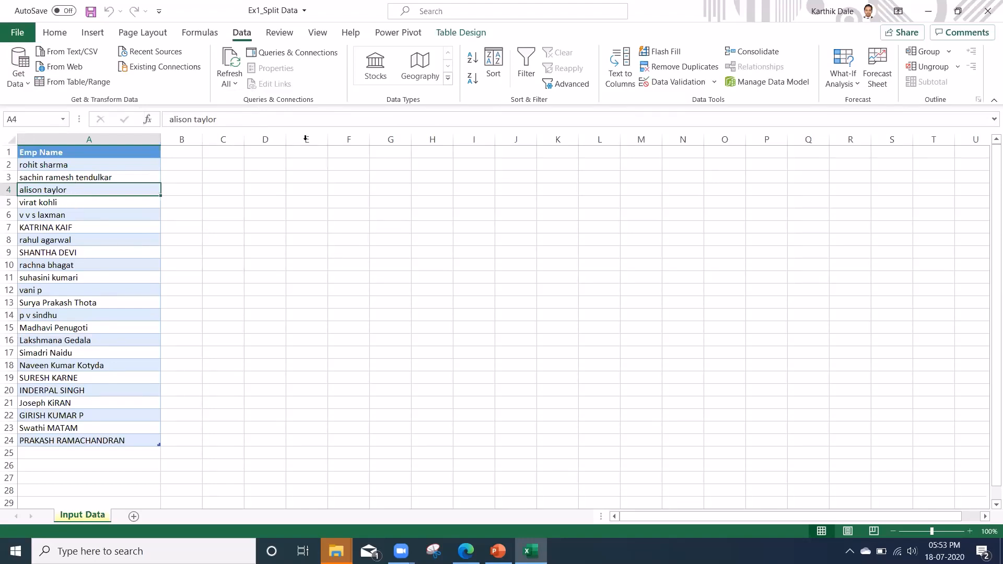
# Load the EmpName_TB table into the Power Query Editor from the table range.
pyautogui.click(471, 33)
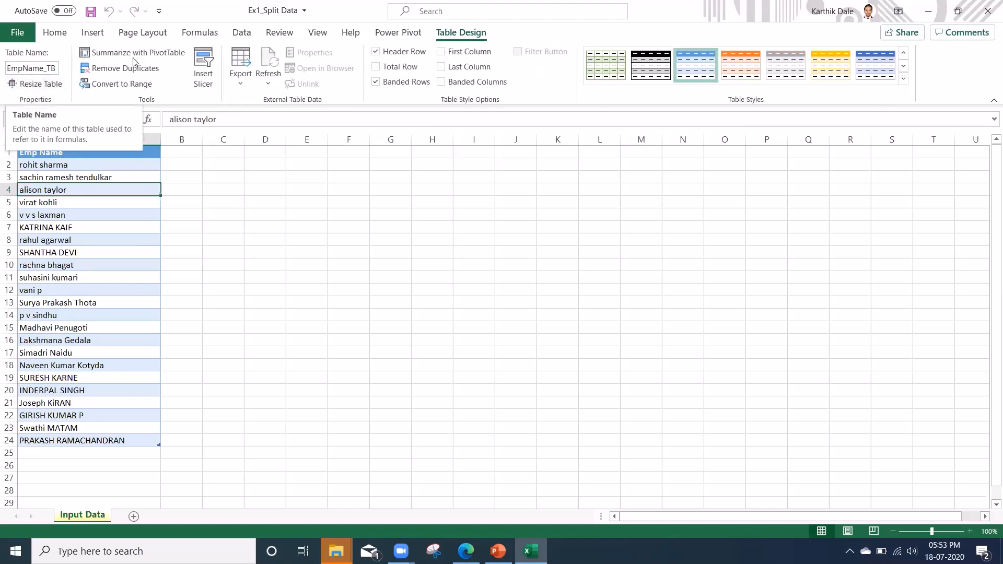
pyautogui.click(242, 34)
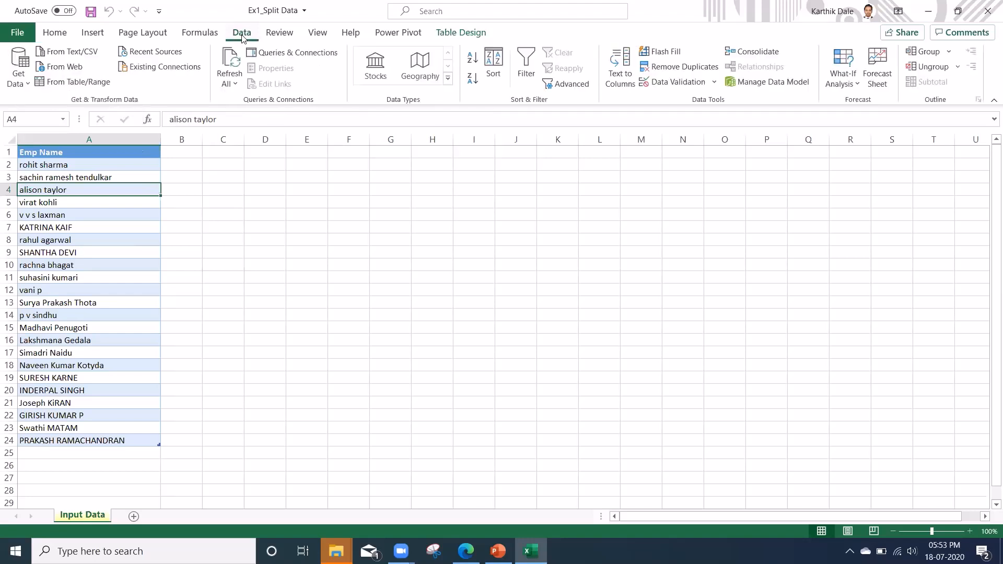
pyautogui.click(79, 84)
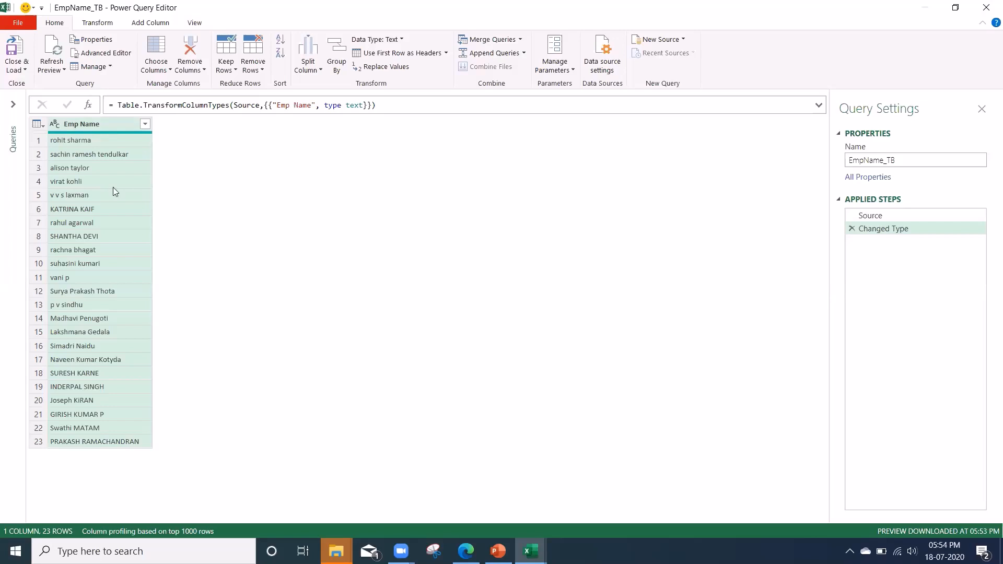
# Transform the Emp Name column to capitalize each word.
pyautogui.rightClick(110, 129)
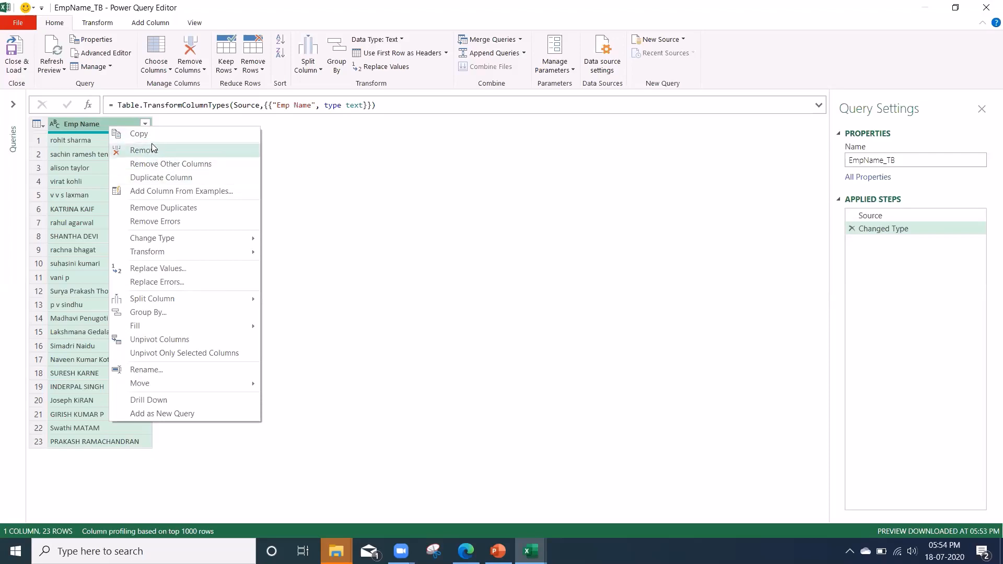
pyautogui.moveTo(194, 260)
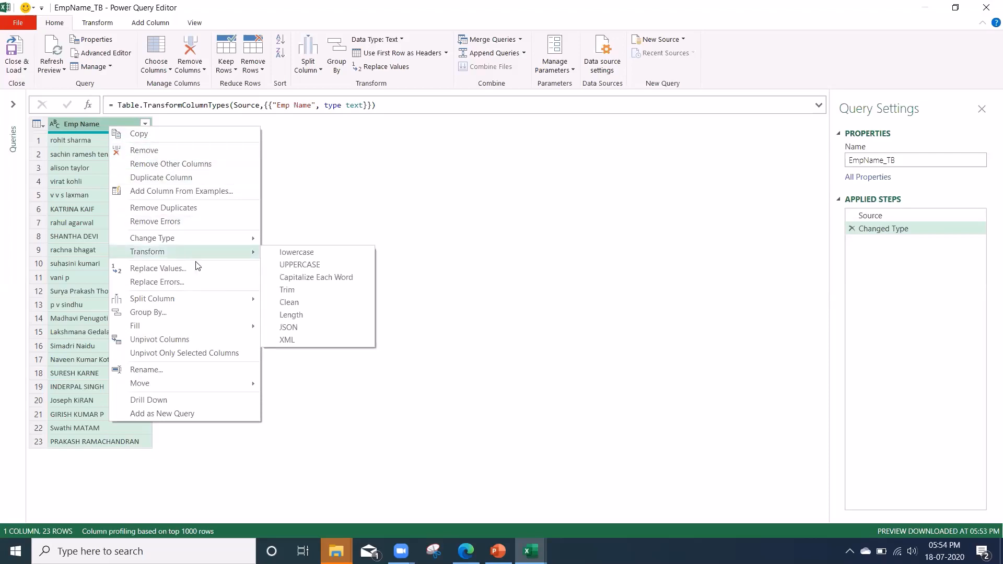
pyautogui.click(325, 281)
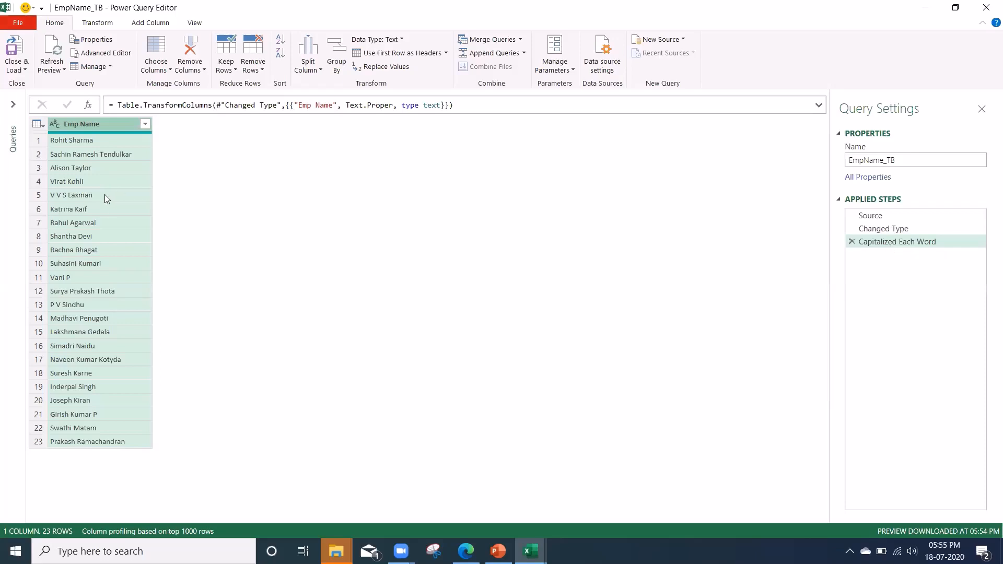
# Duplicate the Emp Name column.
pyautogui.rightClick(102, 118)
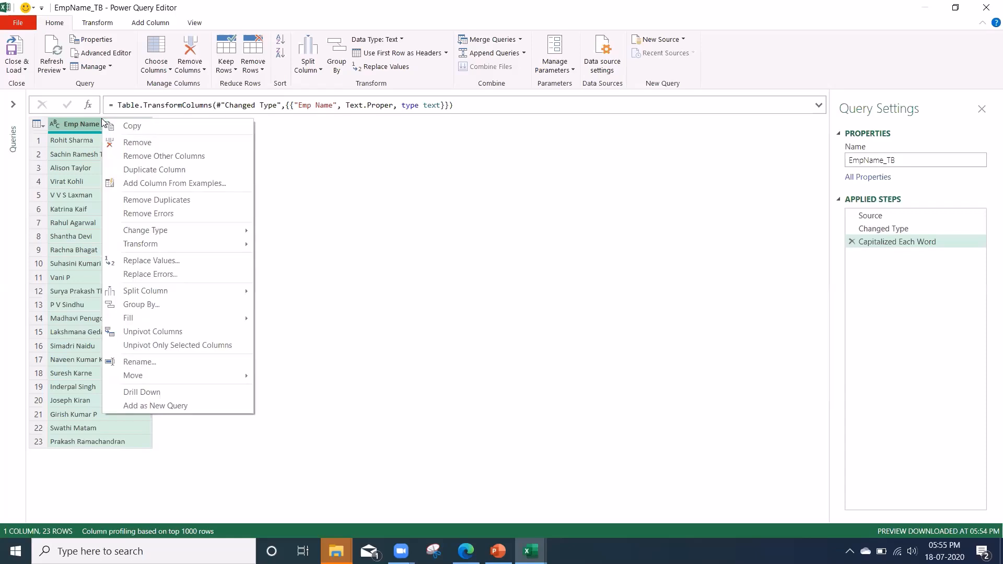
pyautogui.click(179, 170)
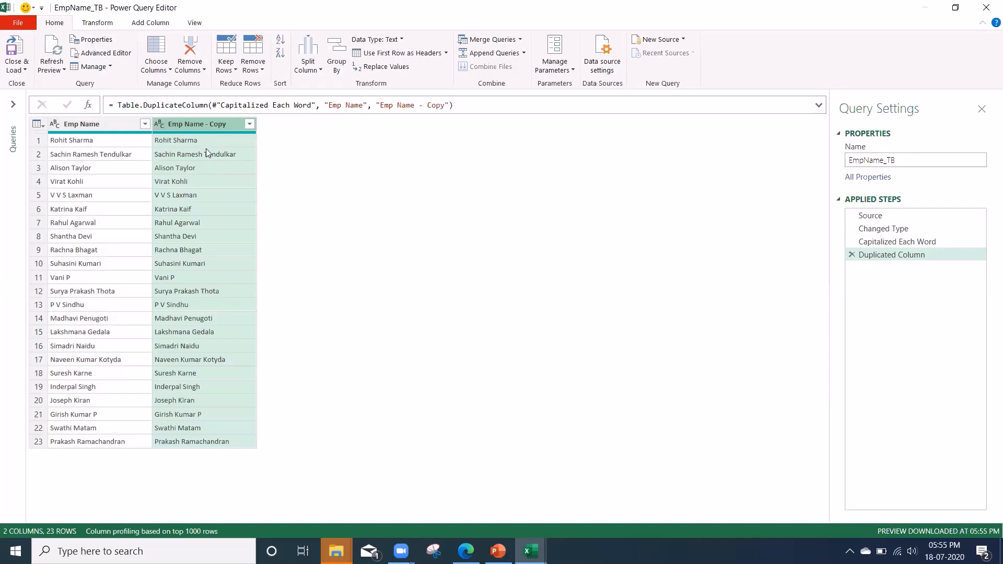
# Split the Emp Name - Copy column by the Space delimiter at each occurrence.
pyautogui.click(124, 127)
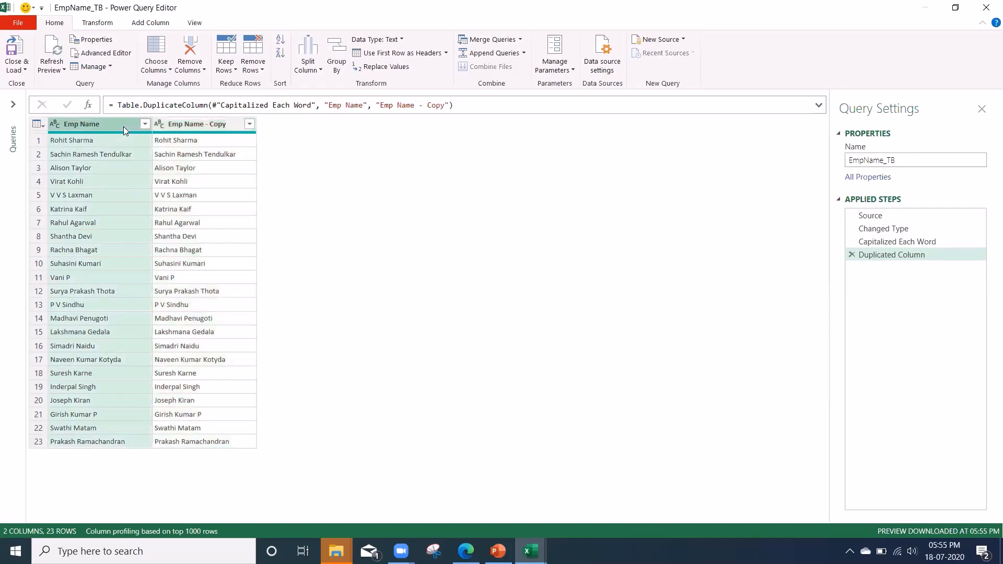
pyautogui.click(193, 128)
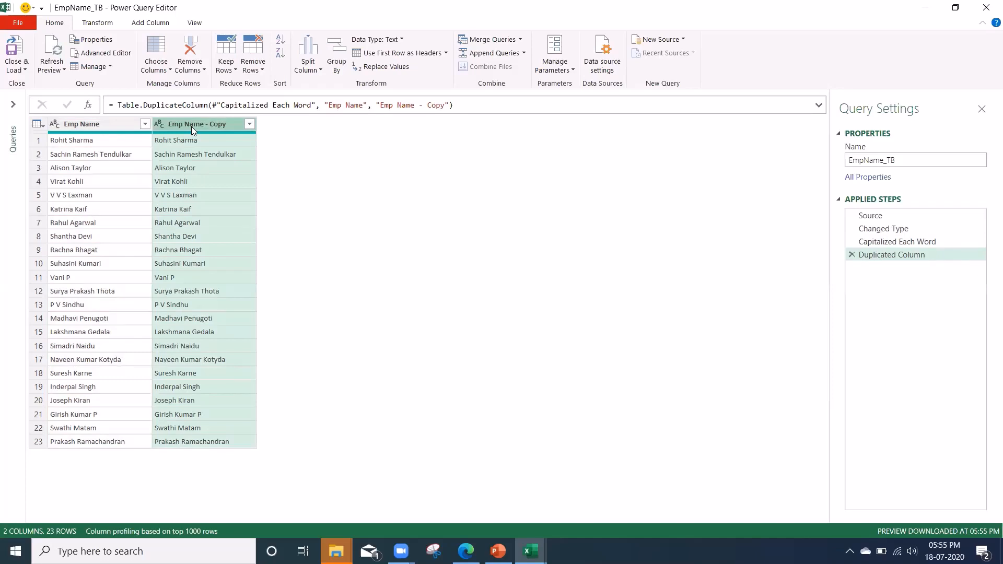
pyautogui.rightClick(191, 127)
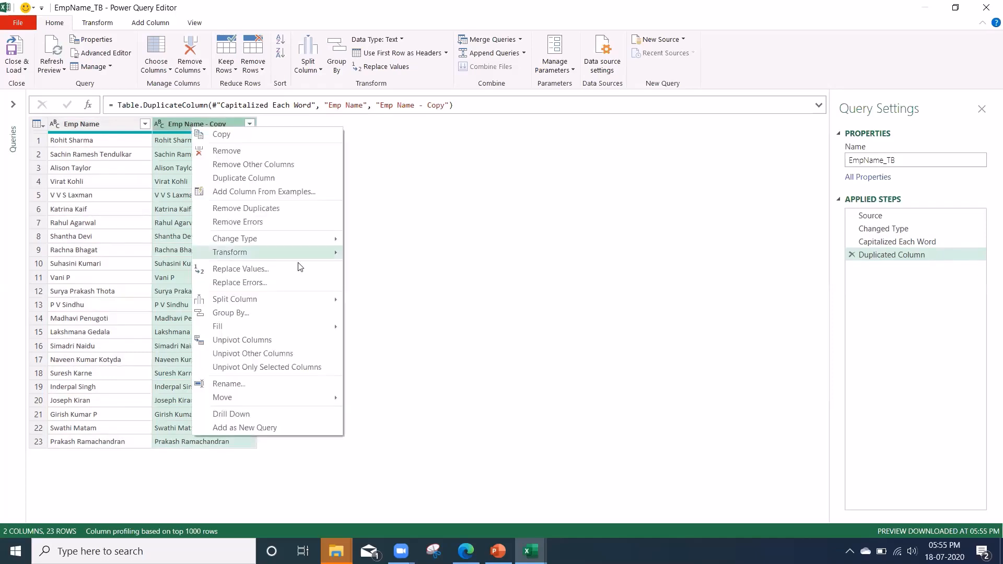
pyautogui.moveTo(309, 303)
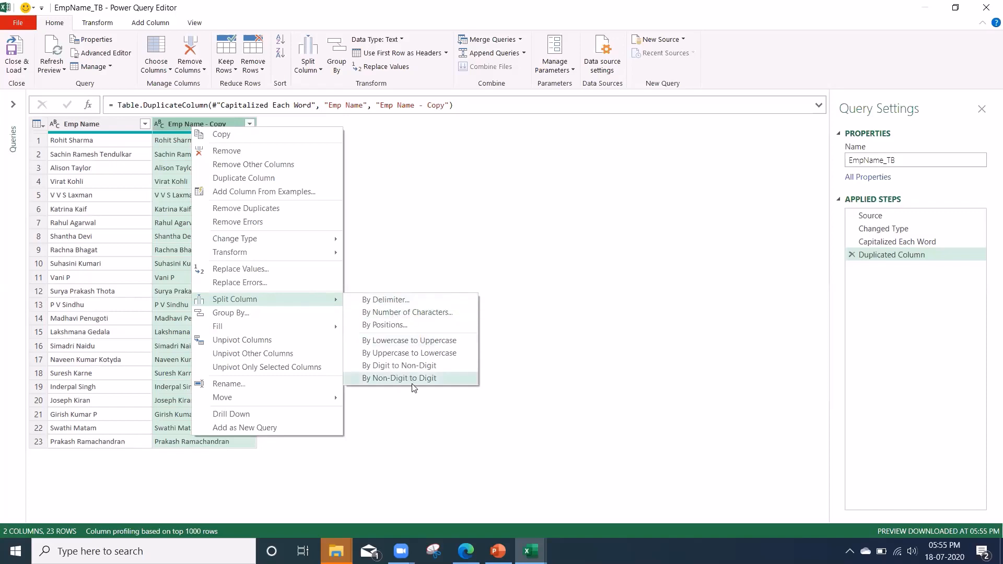
pyautogui.click(396, 301)
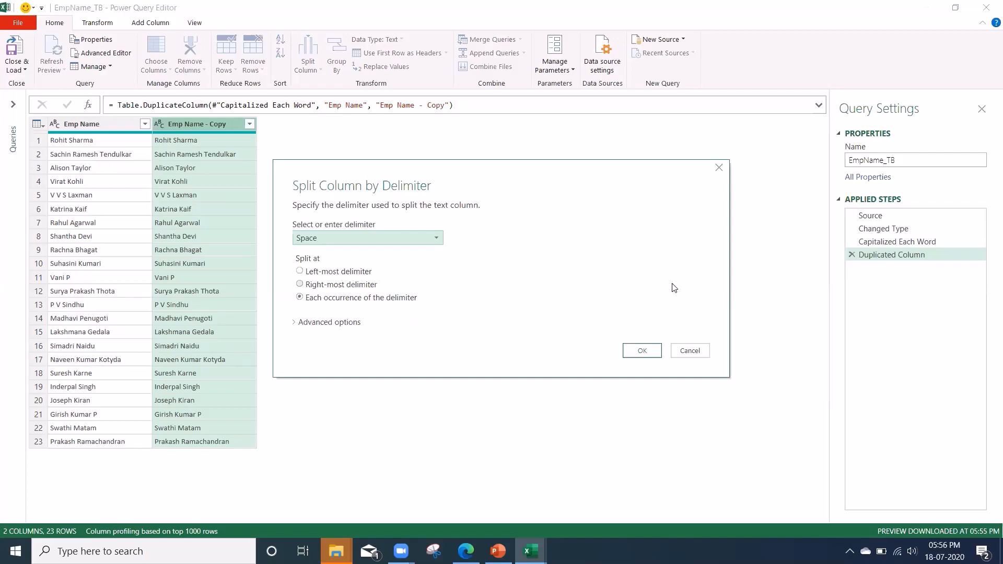
pyautogui.click(339, 242)
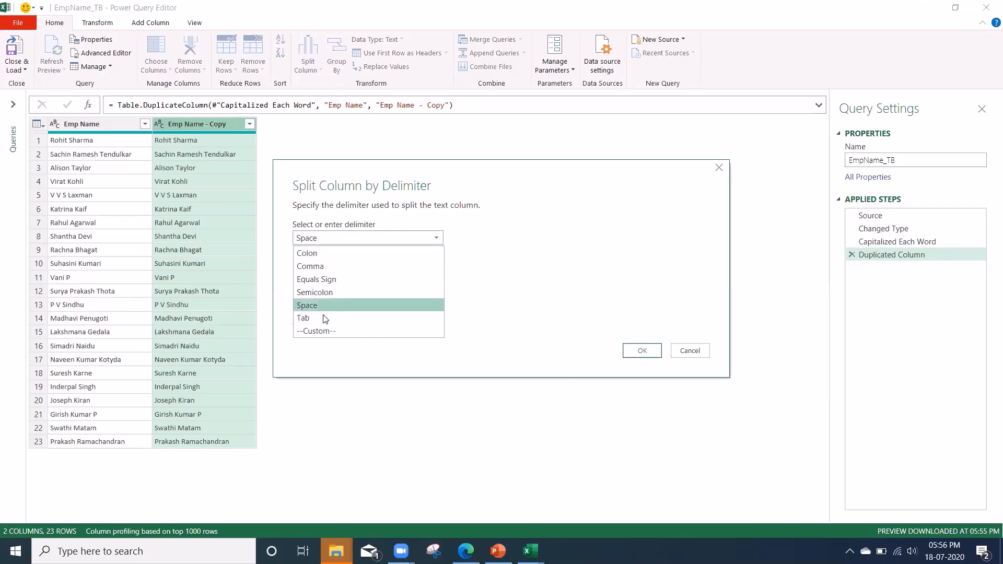
pyautogui.click(310, 331)
pyautogui.click(320, 254)
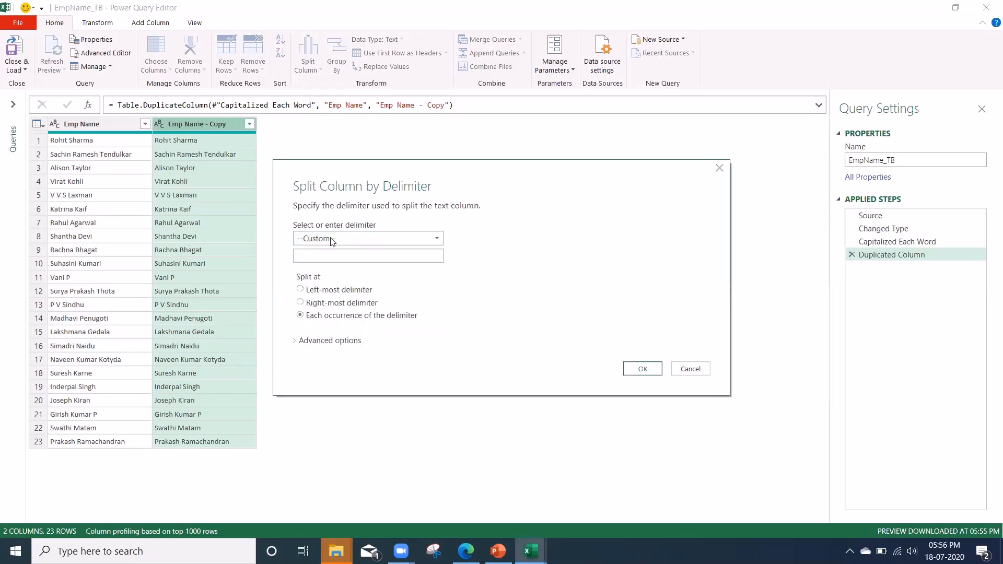
pyautogui.click(333, 239)
pyautogui.click(320, 306)
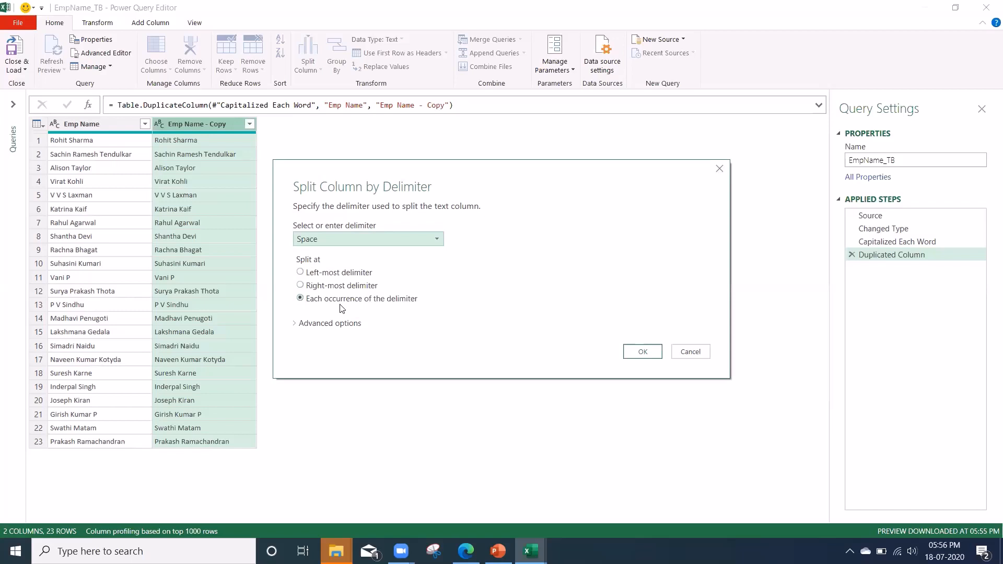
pyautogui.click(646, 351)
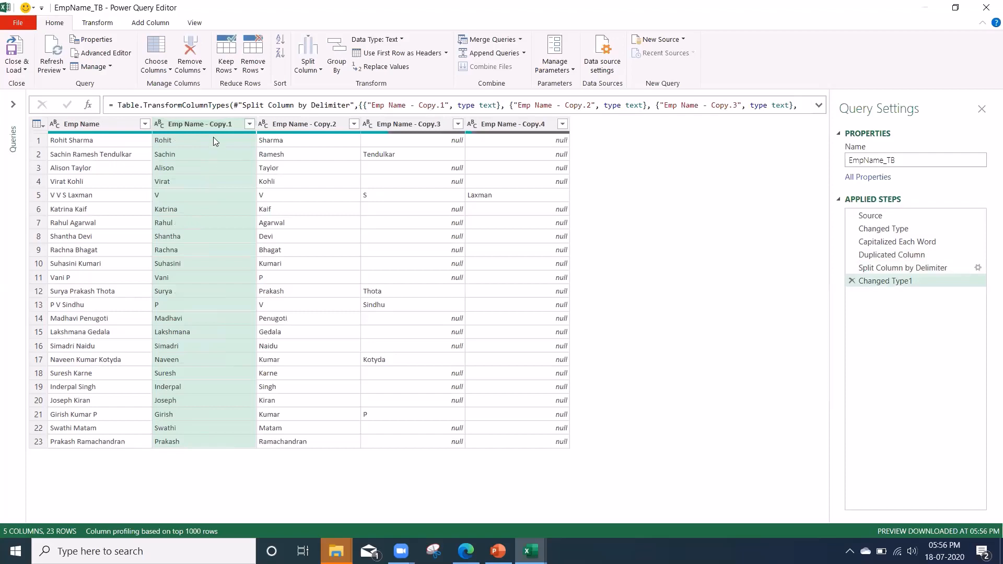
# Inspect the name parts produced in the split columns for several rows.
pyautogui.click(91, 145)
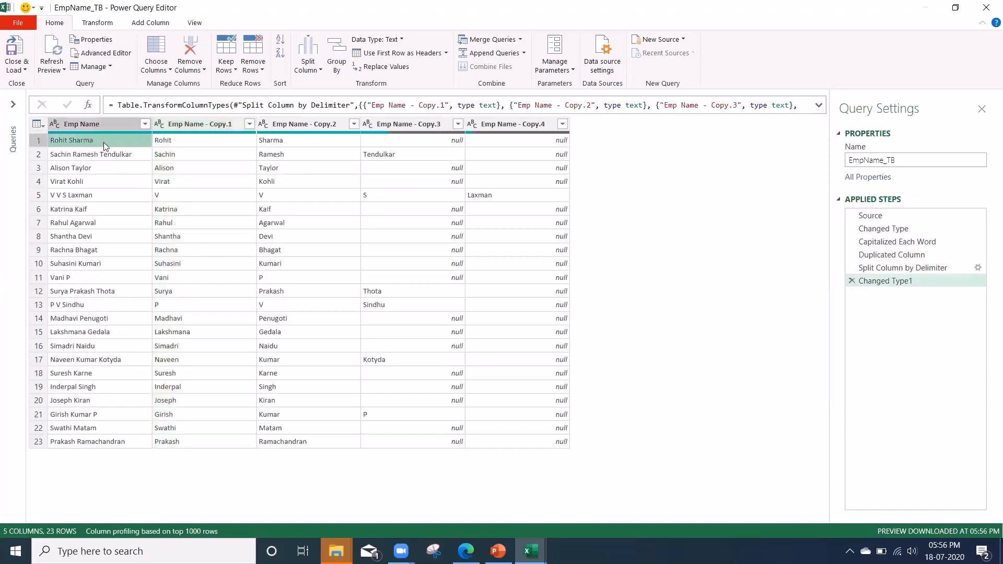
pyautogui.click(189, 133)
pyautogui.click(278, 143)
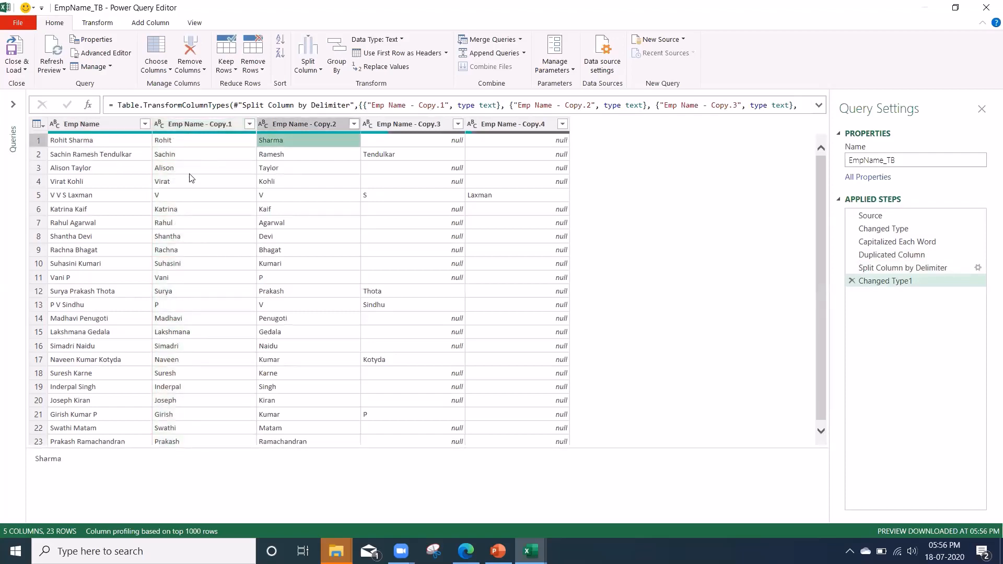
pyautogui.click(121, 193)
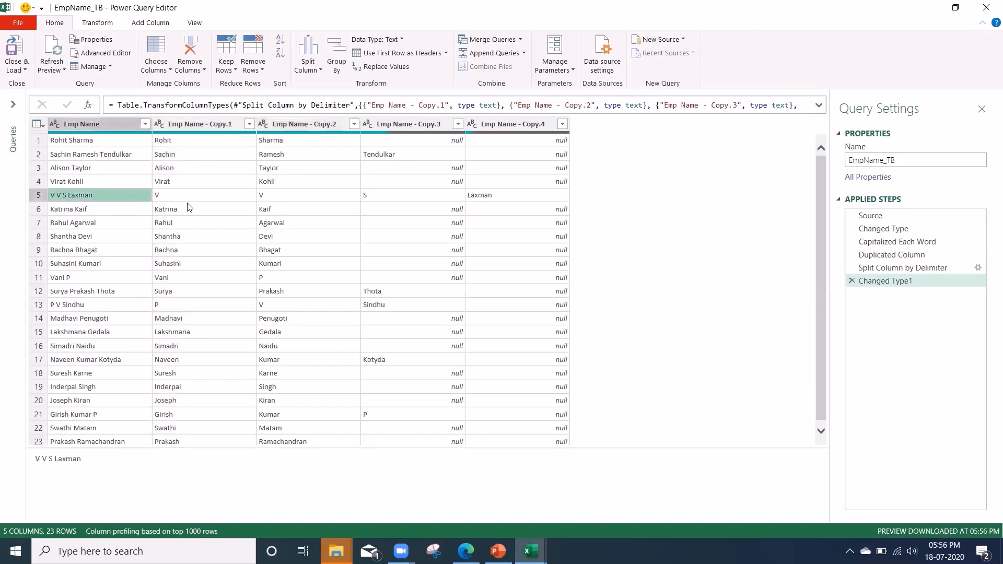
pyautogui.click(215, 196)
pyautogui.click(265, 183)
pyautogui.click(396, 199)
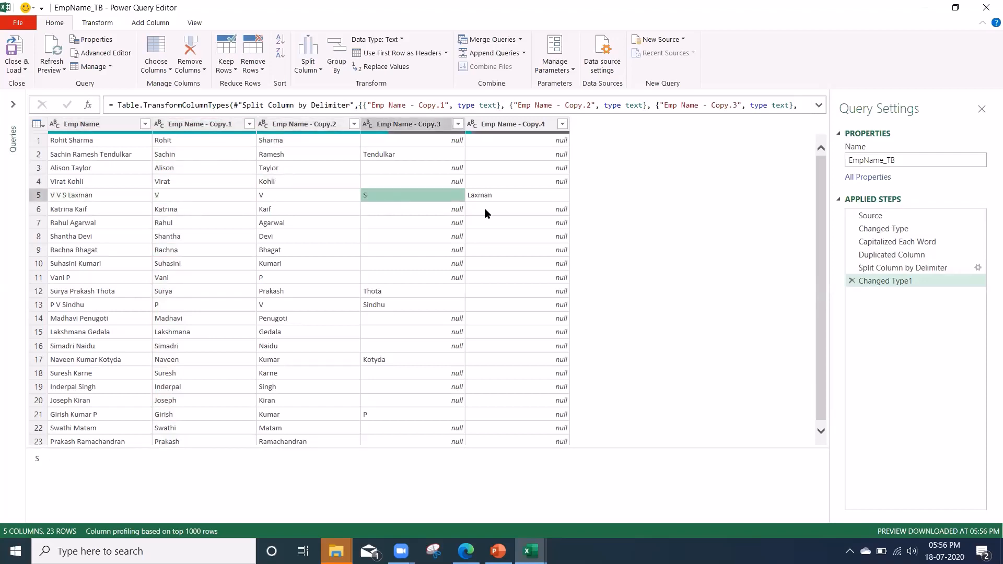
pyautogui.click(491, 197)
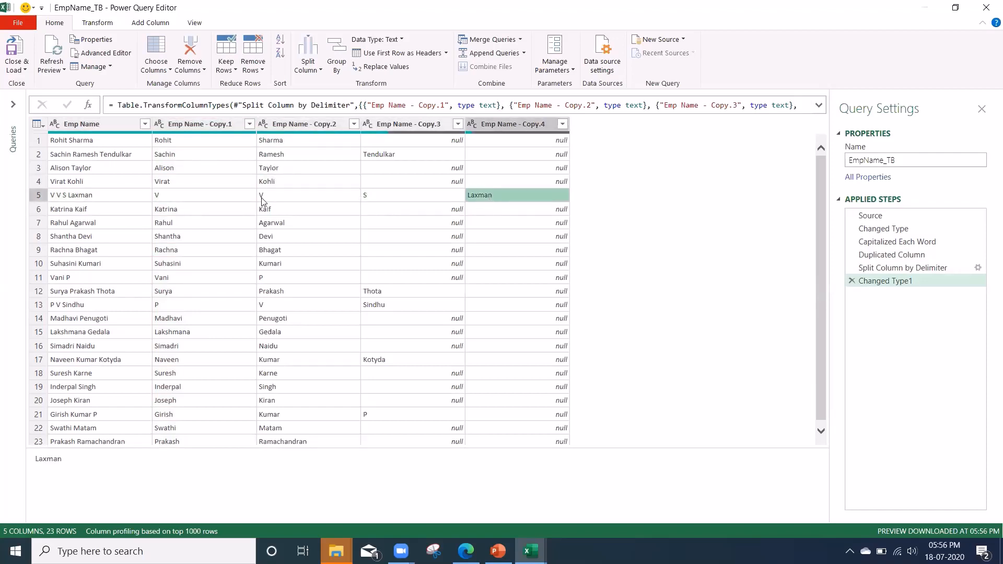
# Rename the Emp Name - Copy.1 column to First Name.
pyautogui.click(192, 127)
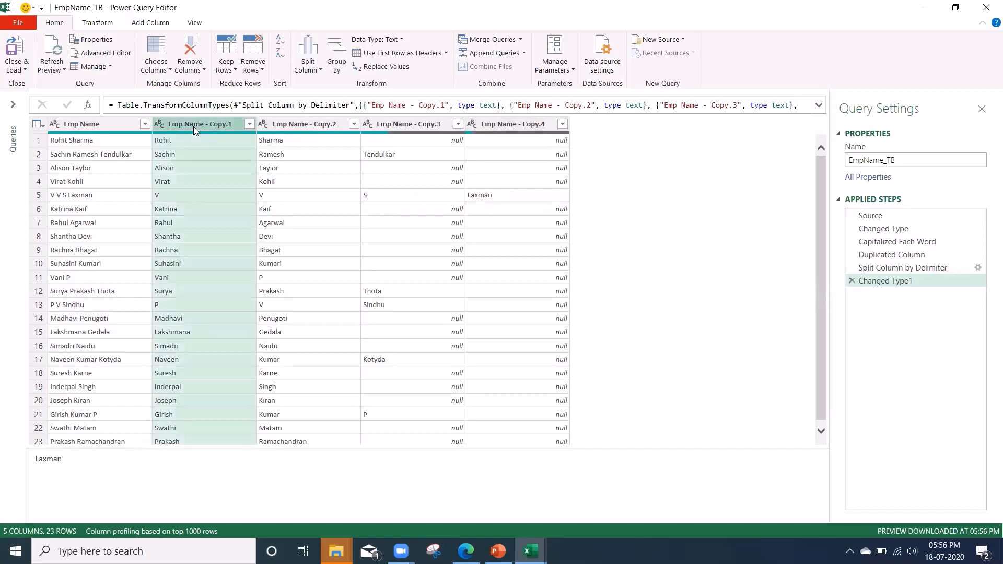
pyautogui.doubleClick(195, 123)
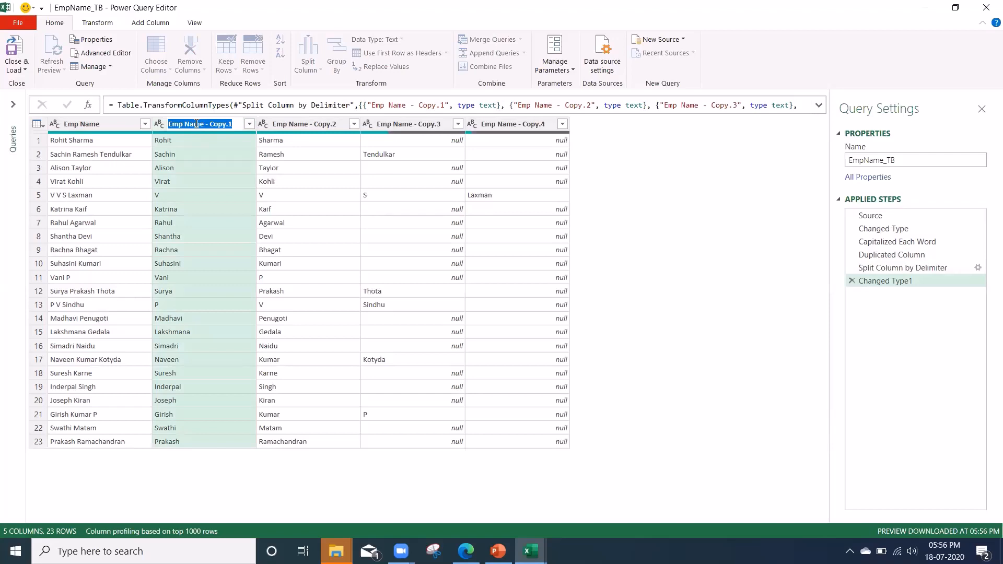
pyautogui.press('BackSpace')
pyautogui.write('First Name')
pyautogui.press('Return')
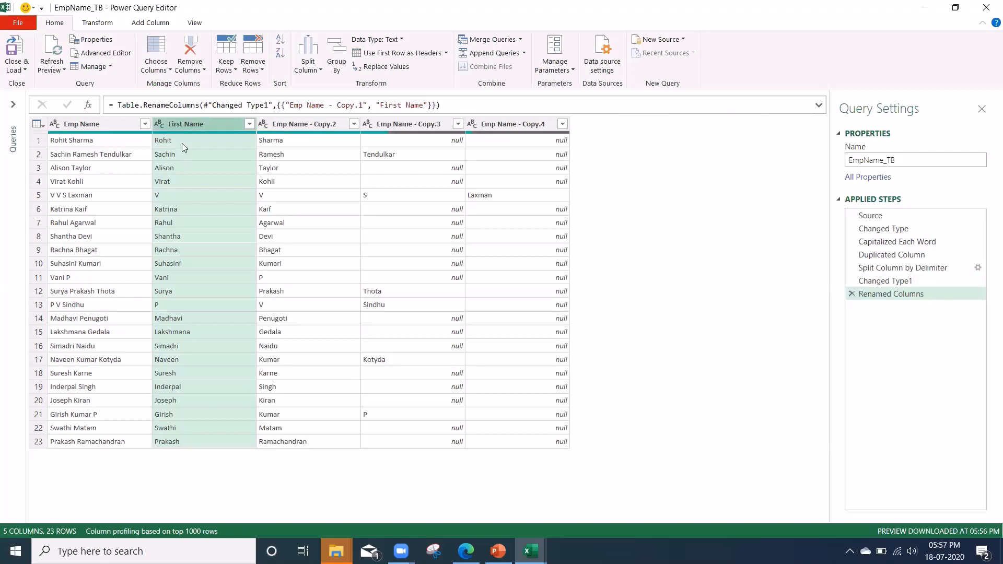
# Close the Power Query Editor and load the query results into the workbook.
pyautogui.click(185, 140)
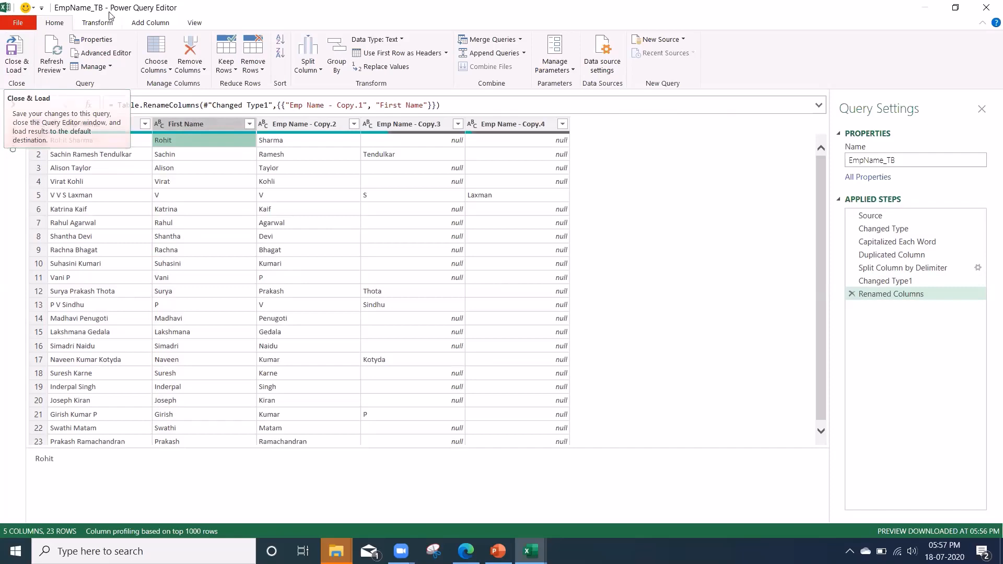
pyautogui.click(13, 46)
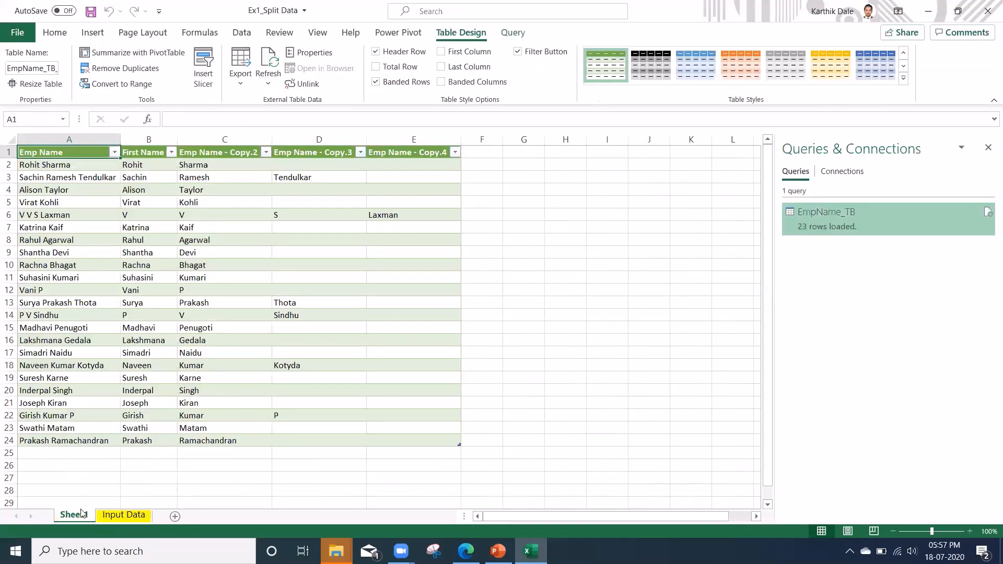
# Rename the Sheet1 worksheet holding the loaded table as Output Data.
pyautogui.click(117, 516)
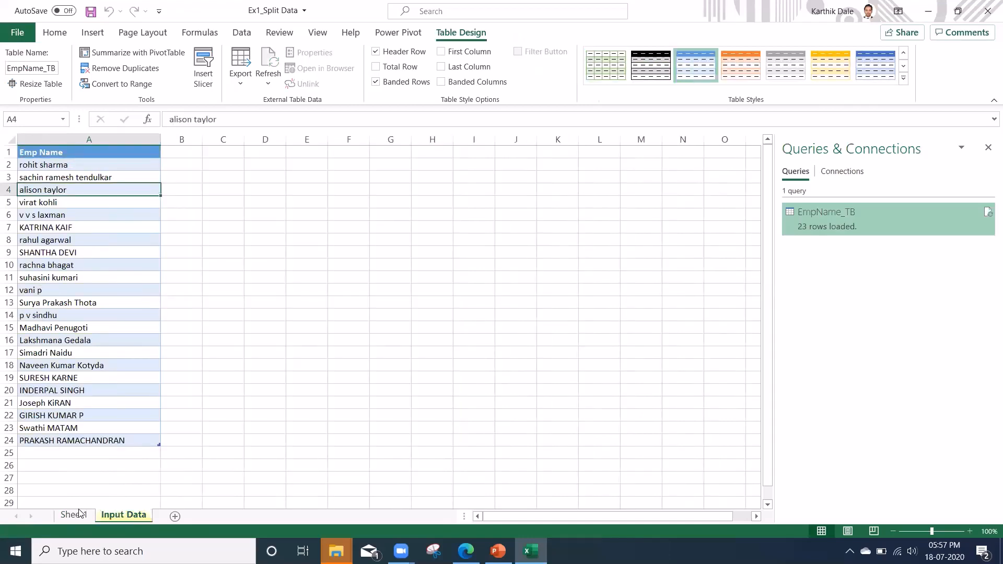
pyautogui.click(63, 516)
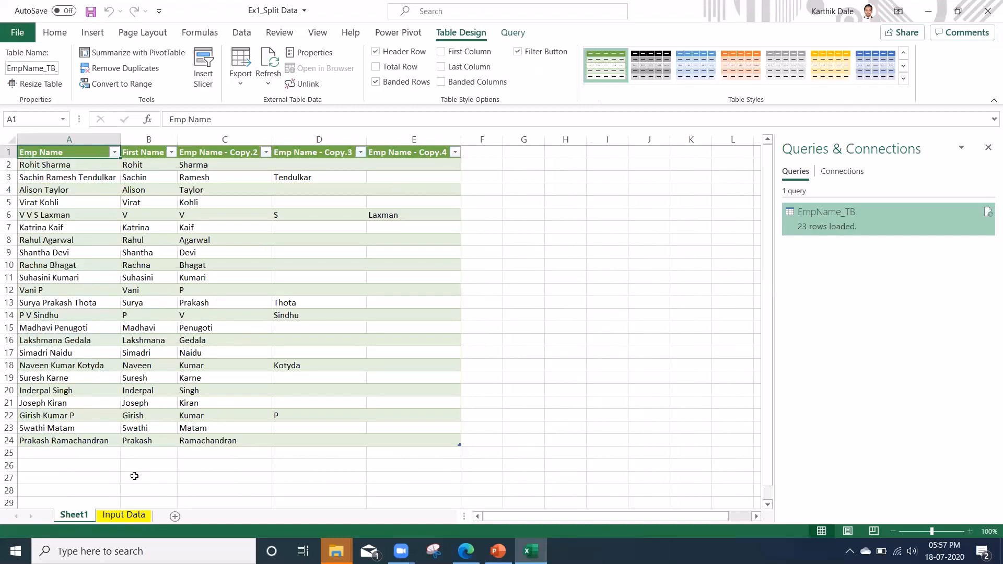
pyautogui.doubleClick(68, 517)
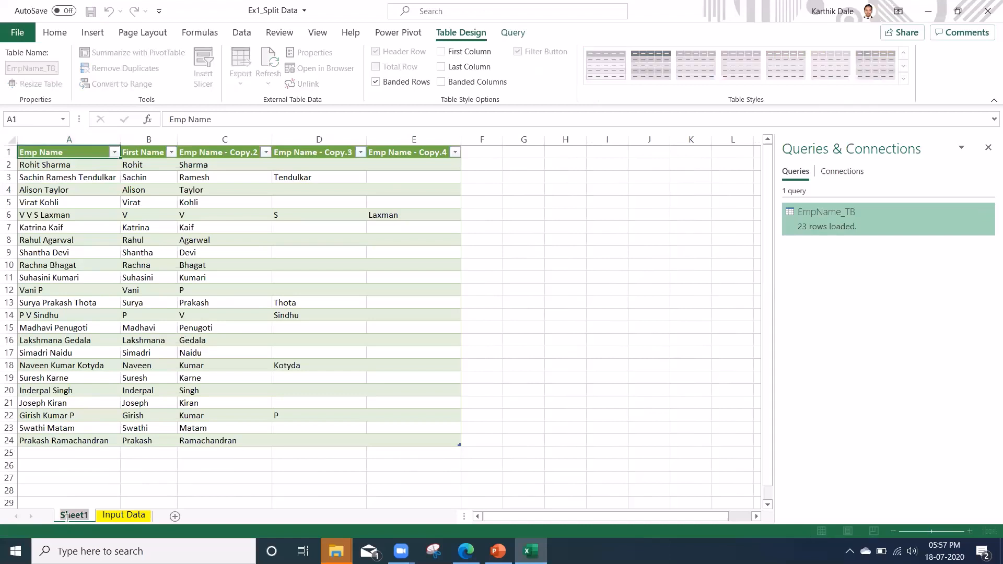
pyautogui.write('Output Da')
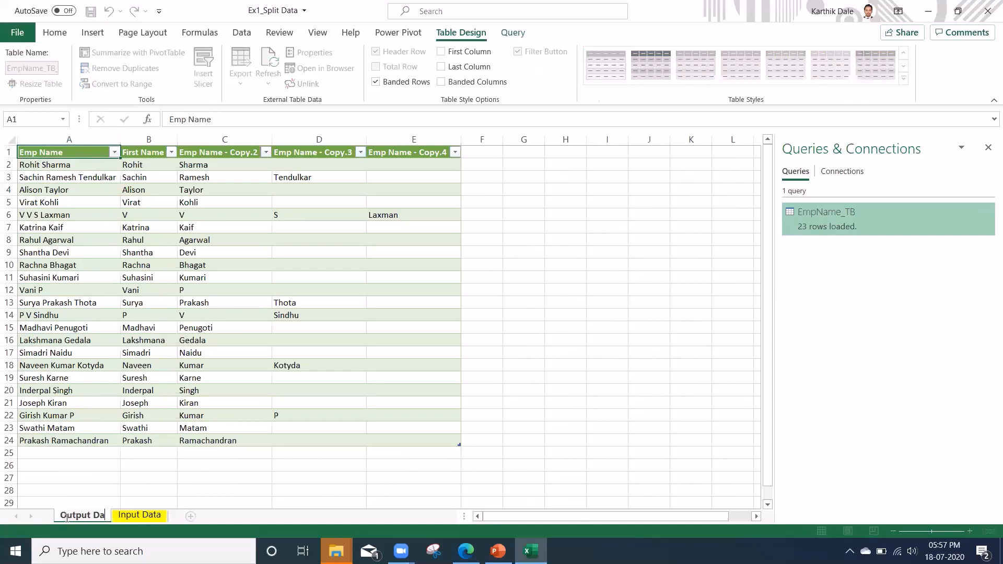
pyautogui.write('ta')
pyautogui.press('Return')
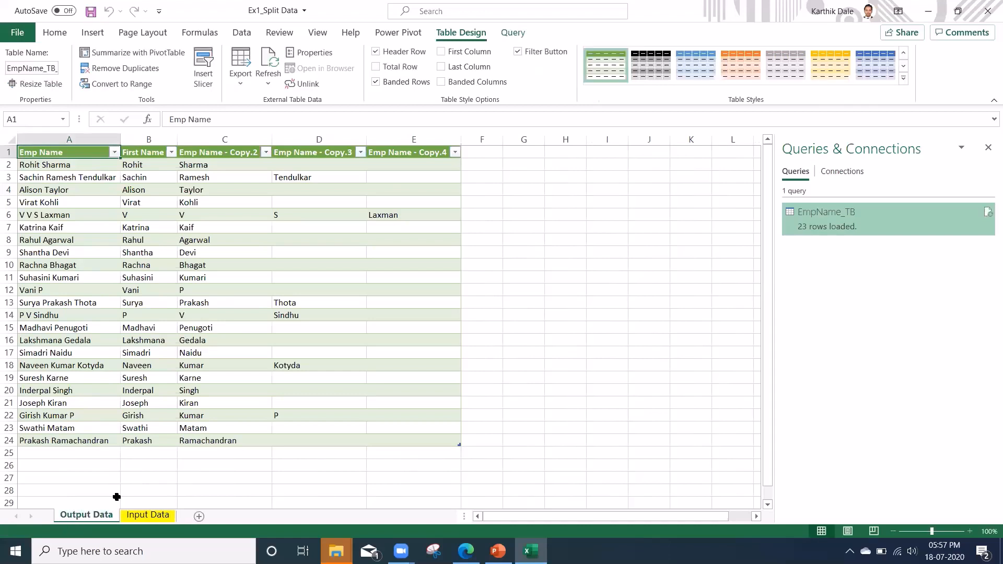
# Add a new employee's full name in row 25 of the Emp Name table on the Input Data sheet.
pyautogui.click(139, 516)
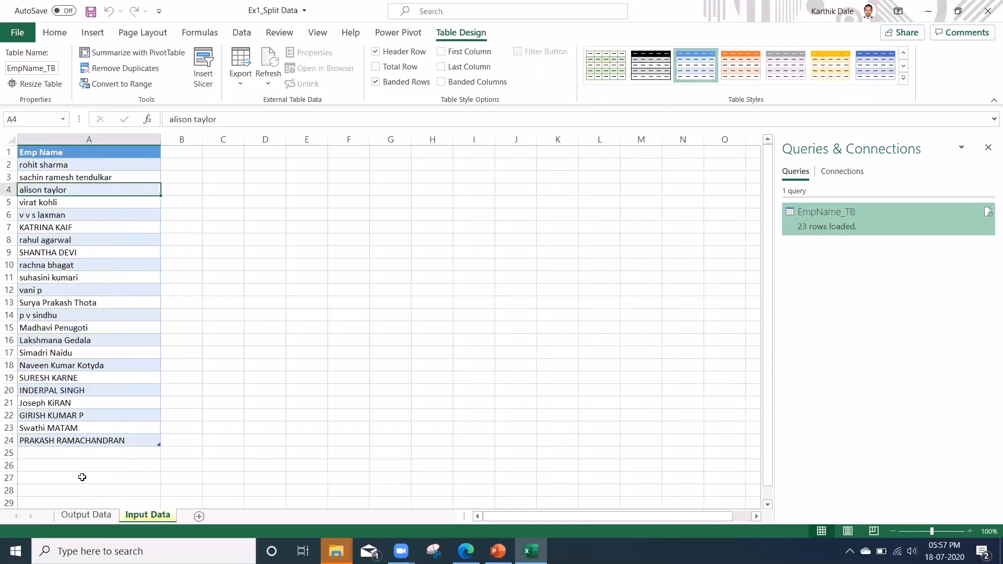
pyautogui.click(55, 455)
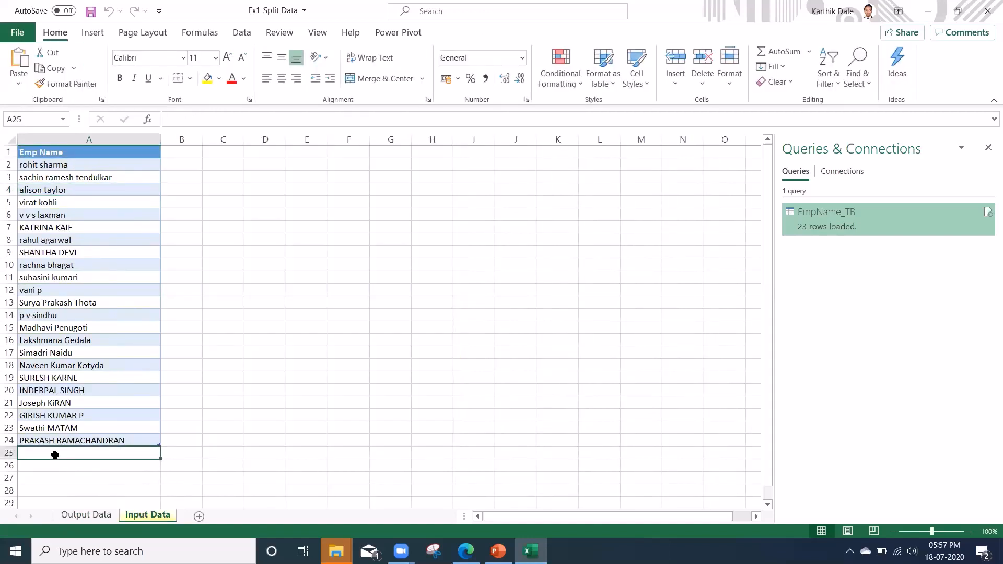
pyautogui.write('rajes')
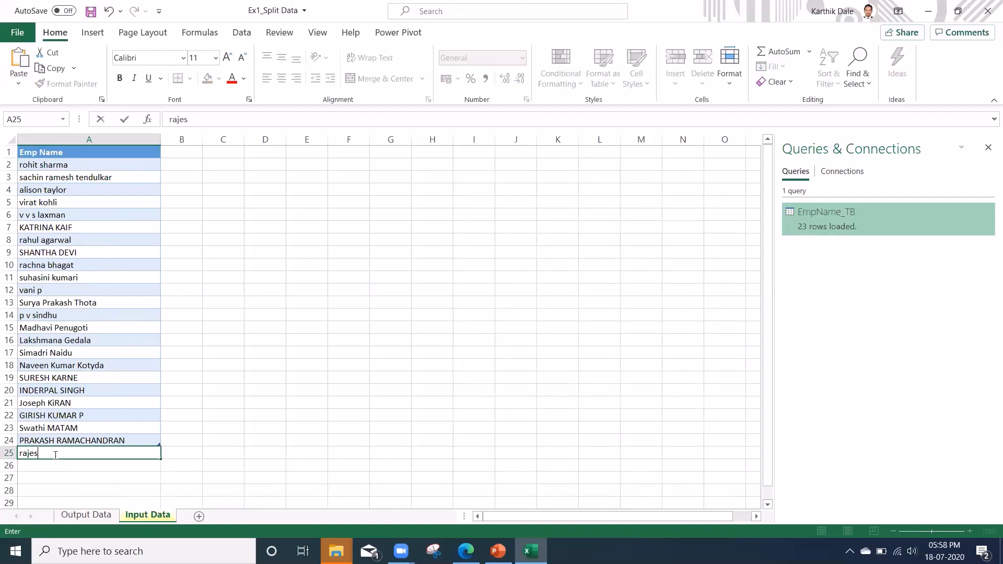
pyautogui.write('h NAIR')
pyautogui.press('Return')
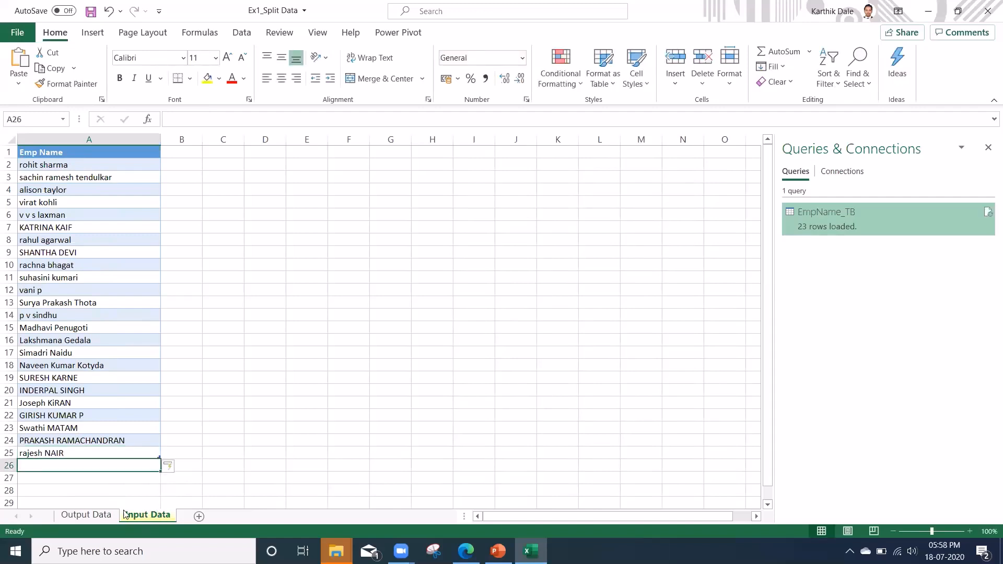
# Refresh the EmpName_TB query so the Output Data table picks up the new name.
pyautogui.click(94, 519)
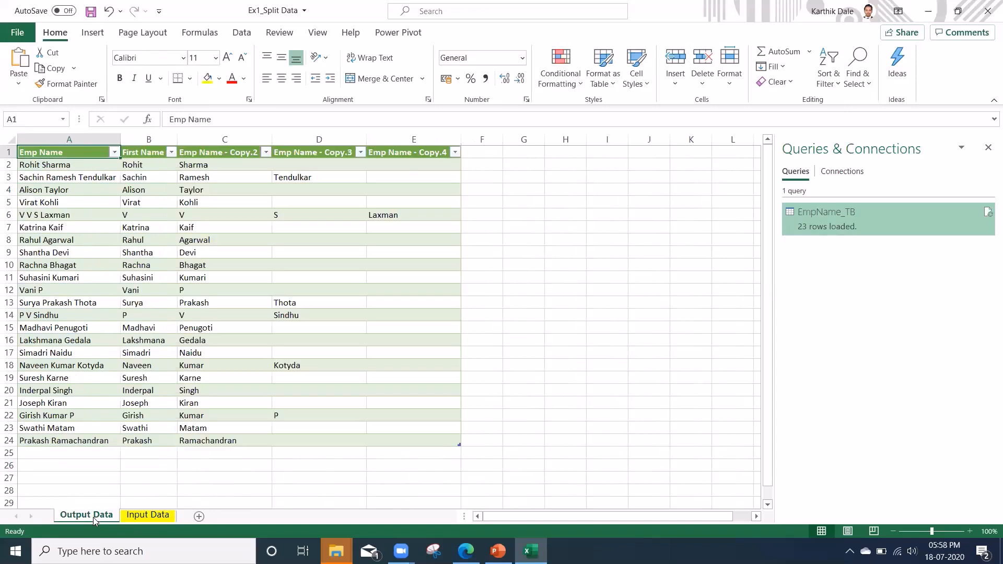
pyautogui.click(45, 426)
pyautogui.click(76, 343)
pyautogui.click(72, 429)
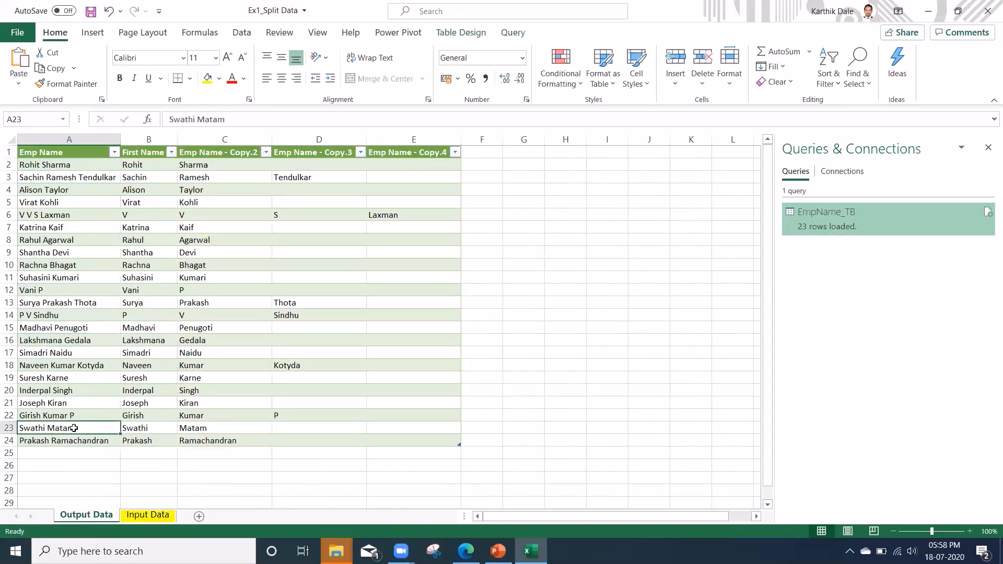
pyautogui.click(70, 289)
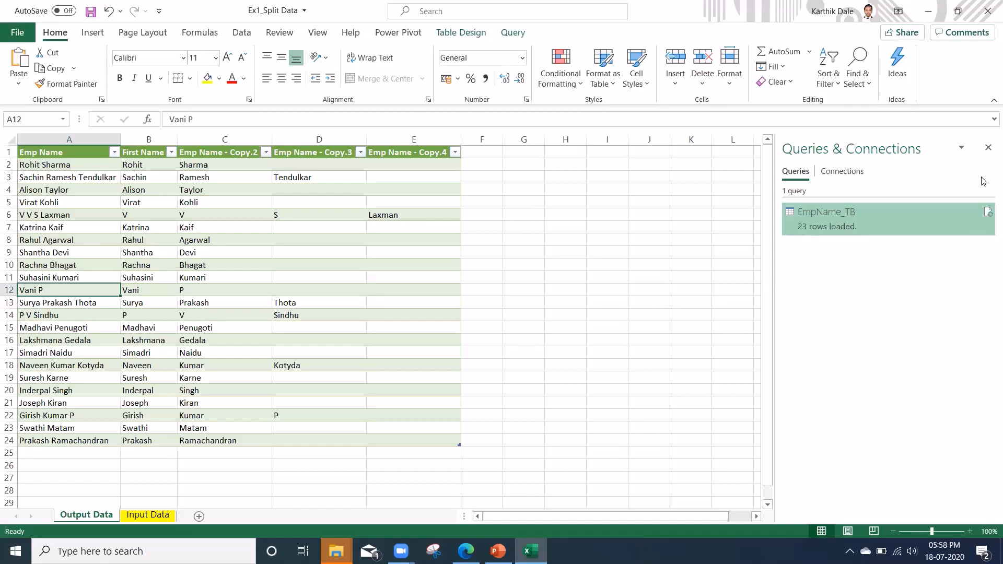
pyautogui.click(988, 214)
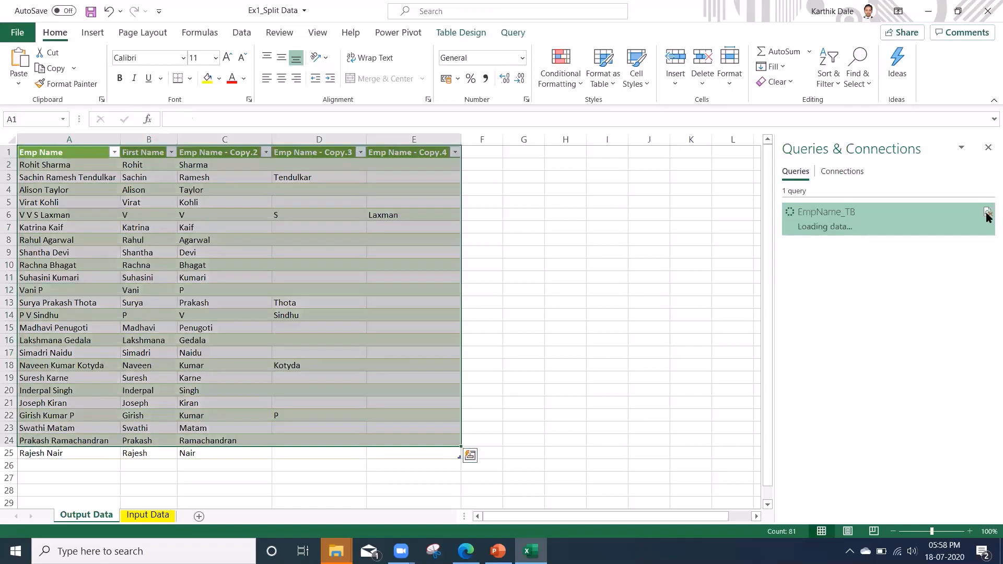
# Refresh the output table again from the table's context menu.
pyautogui.click(70, 455)
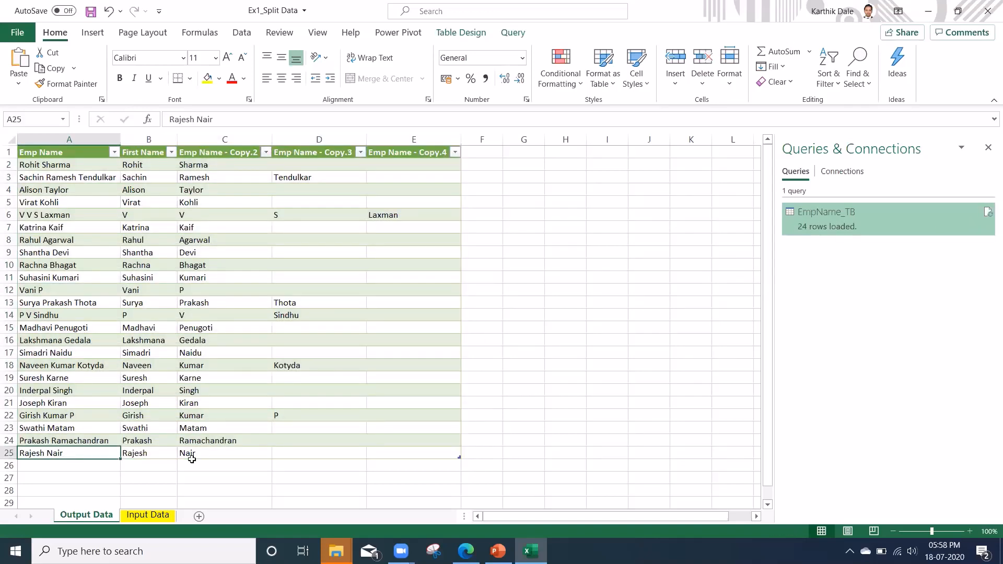
pyautogui.press('Right')
pyautogui.press('Right')
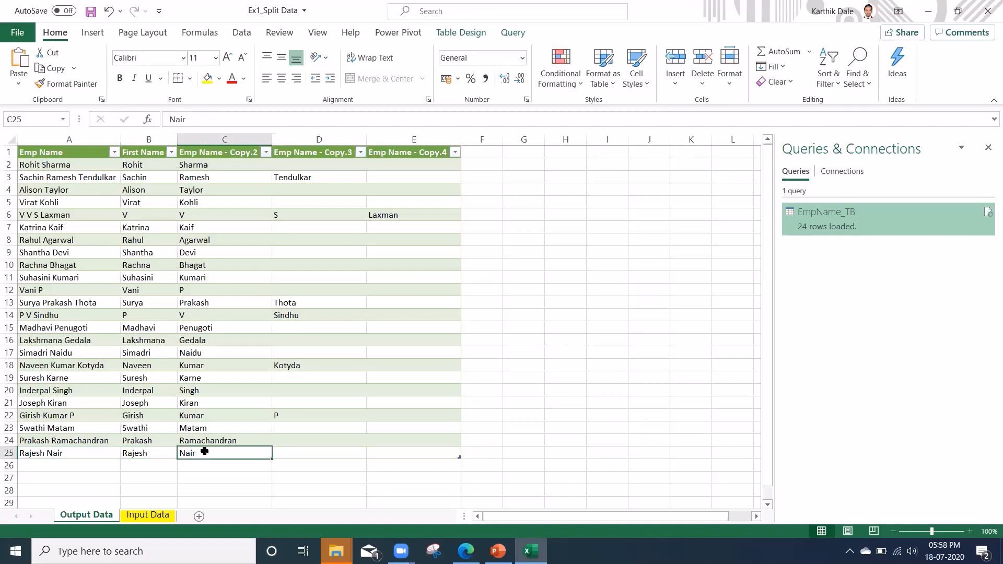
pyautogui.click(50, 228)
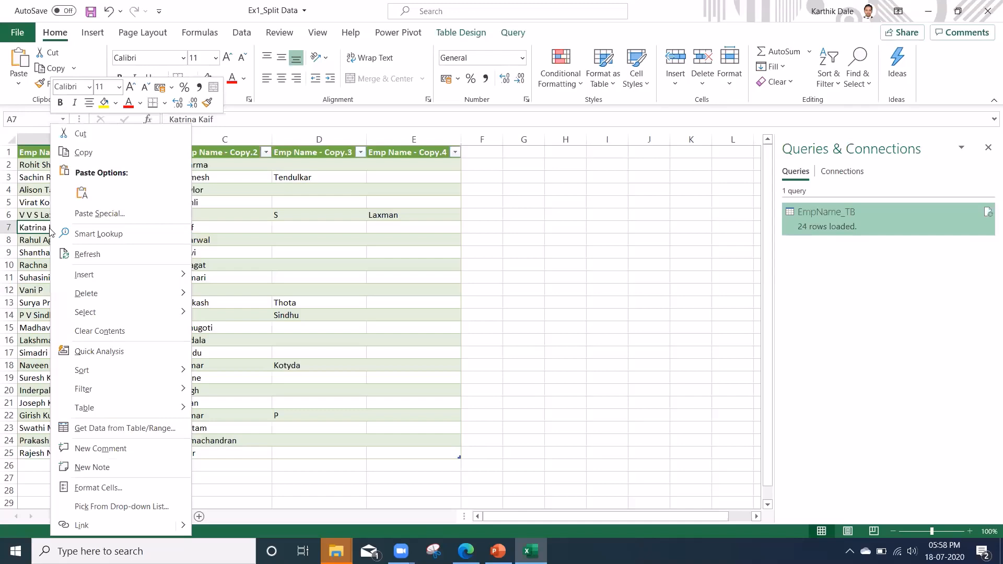
pyautogui.click(85, 254)
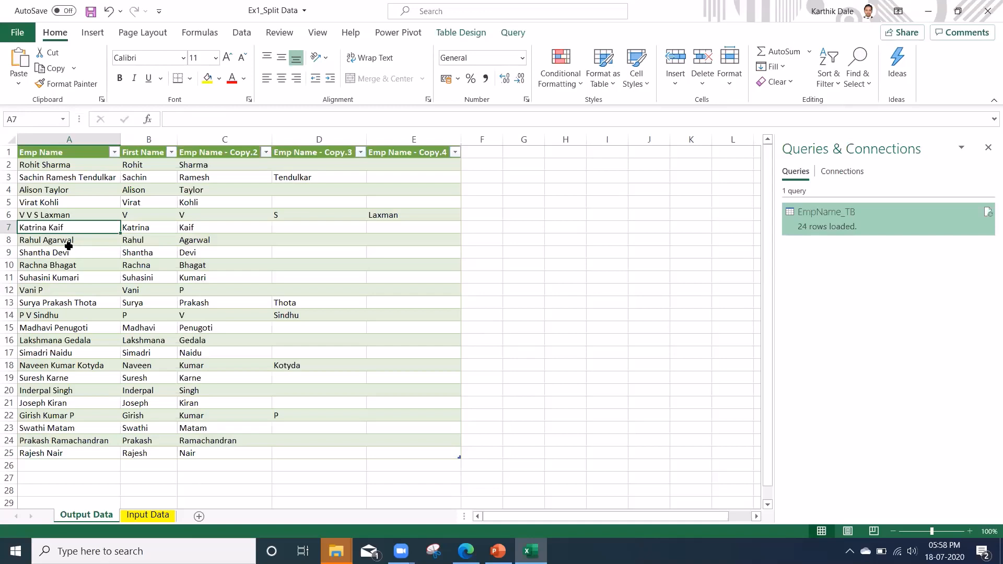
# Save the Ex1_Split Data workbook and close Excel, saving changes.
pyautogui.click(90, 12)
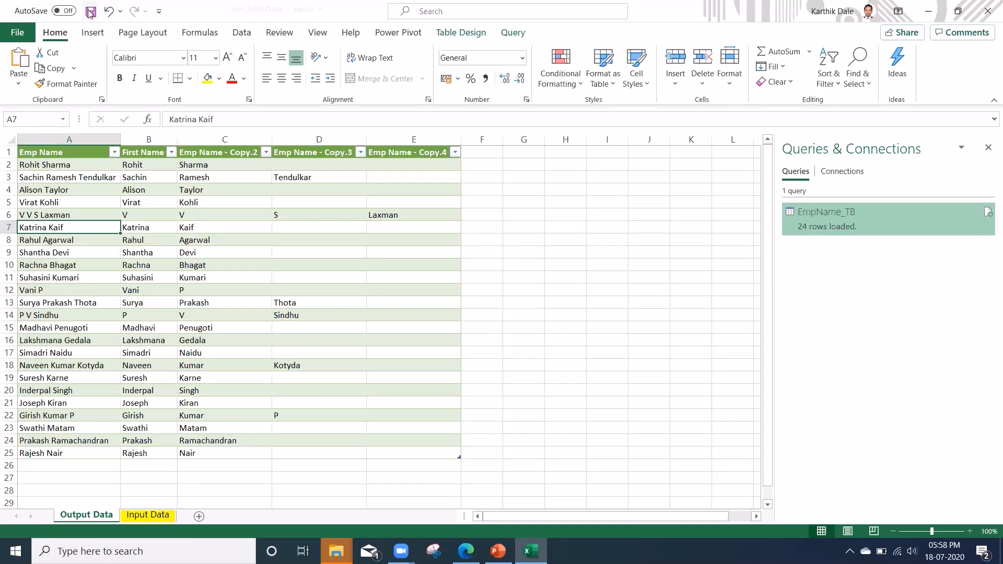
pyautogui.click(987, 11)
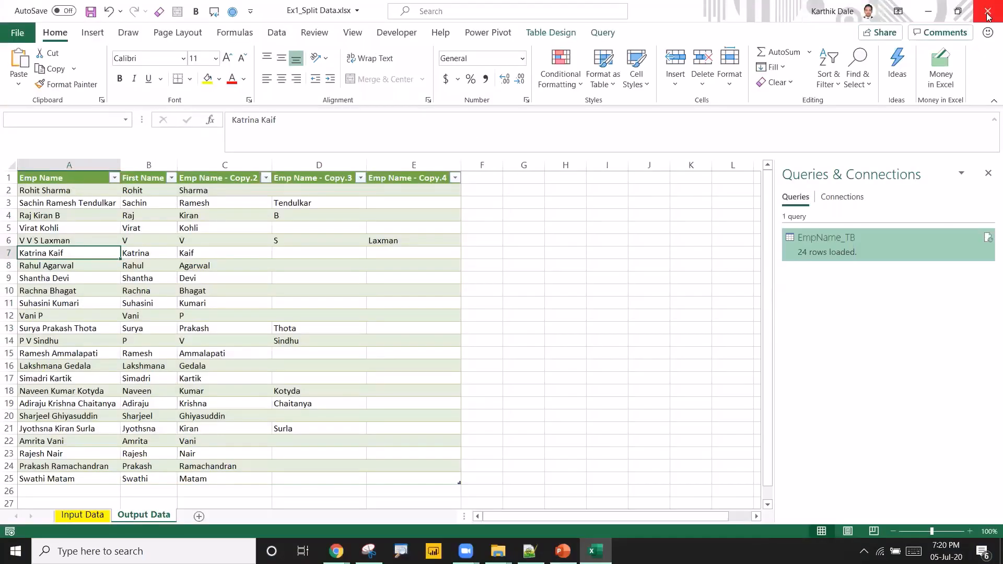
pyautogui.click(988, 11)
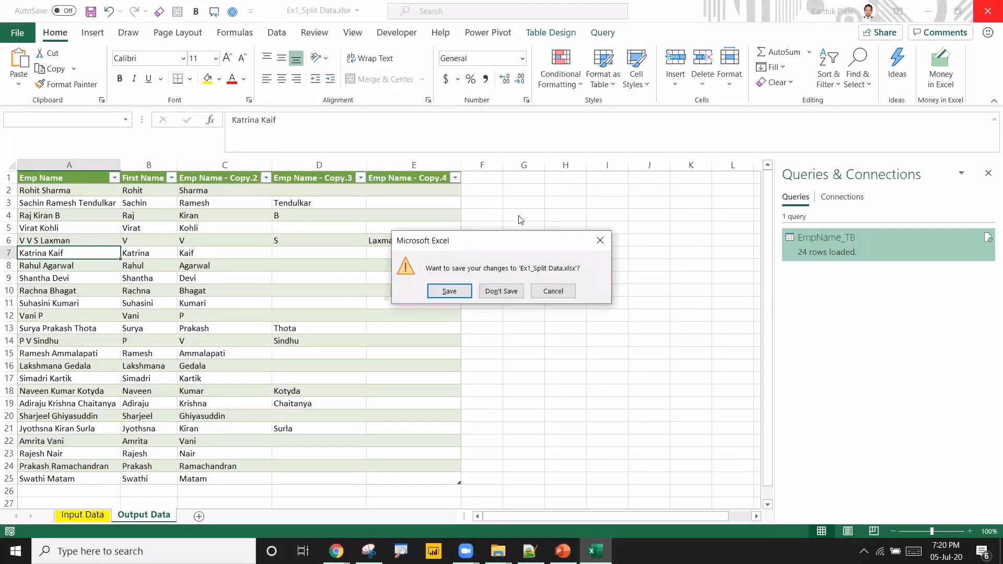
pyautogui.click(452, 291)
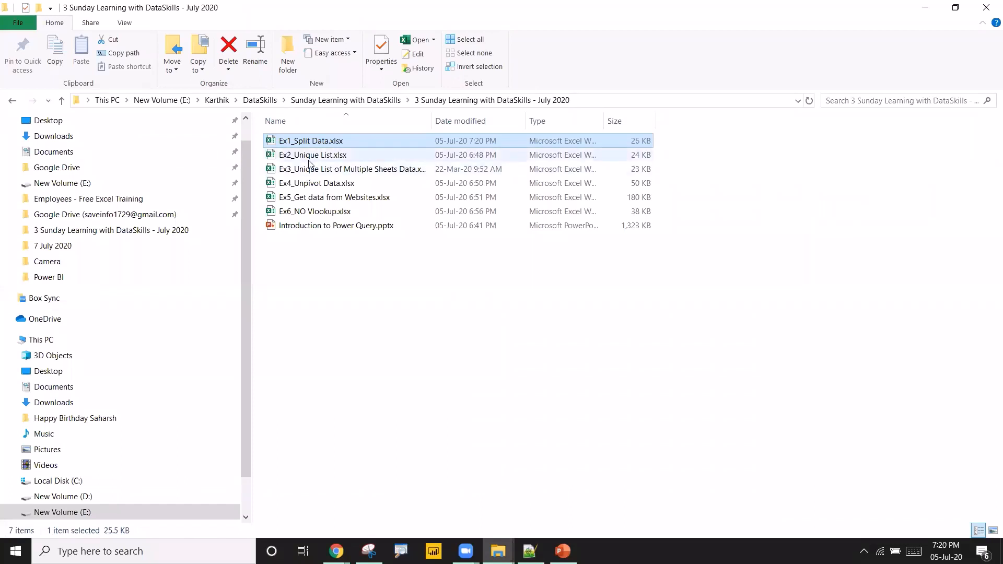
# Open the Ex2_Unique List.xlsx workbook from the DataSkills folder.
pyautogui.click(311, 157)
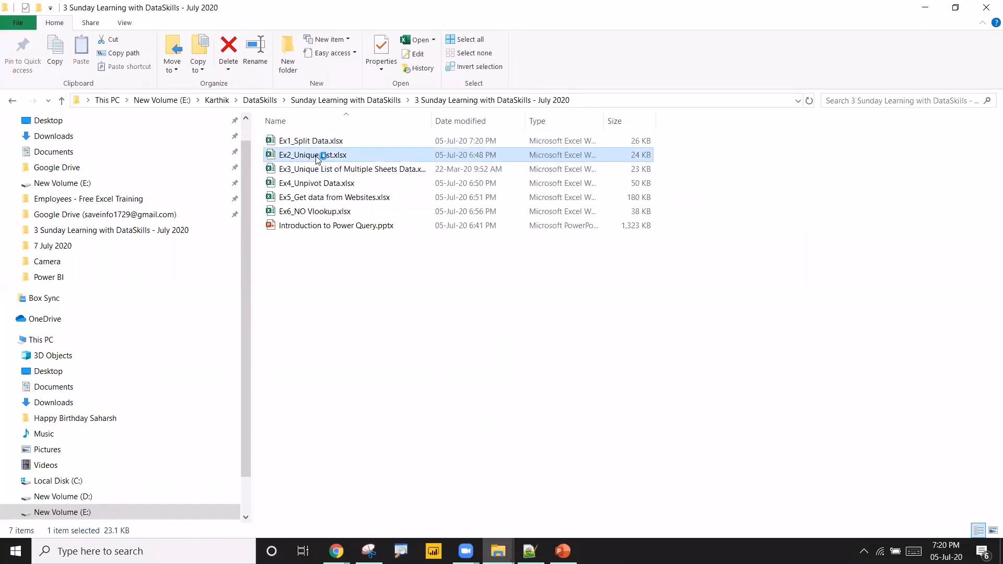
pyautogui.press('Return')
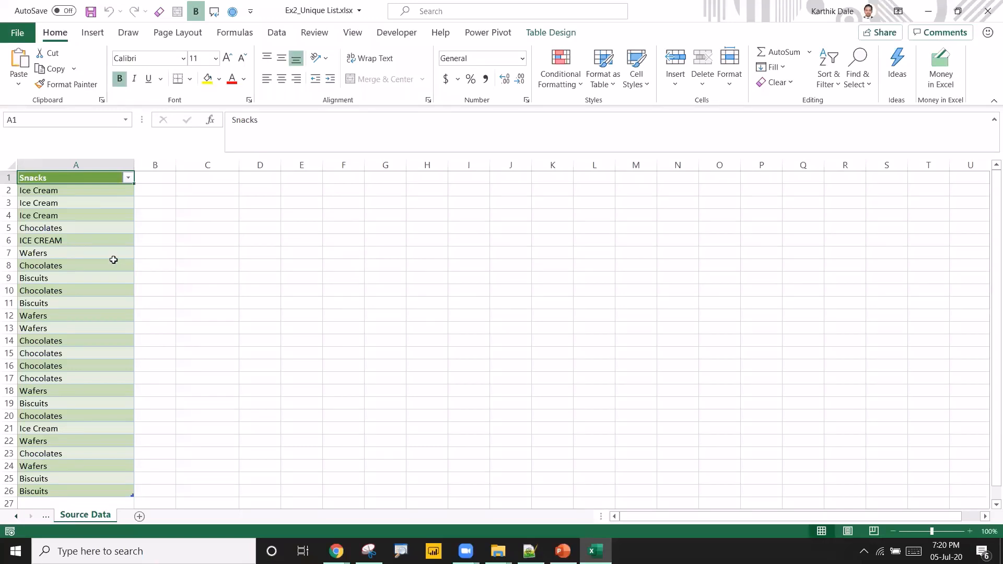
# Examine the entries in the Snacks column on the Source Data sheet.
pyautogui.click(60, 266)
pyautogui.moveTo(67, 192); pyautogui.dragTo(48, 222)
pyautogui.click(48, 227)
pyautogui.click(25, 254)
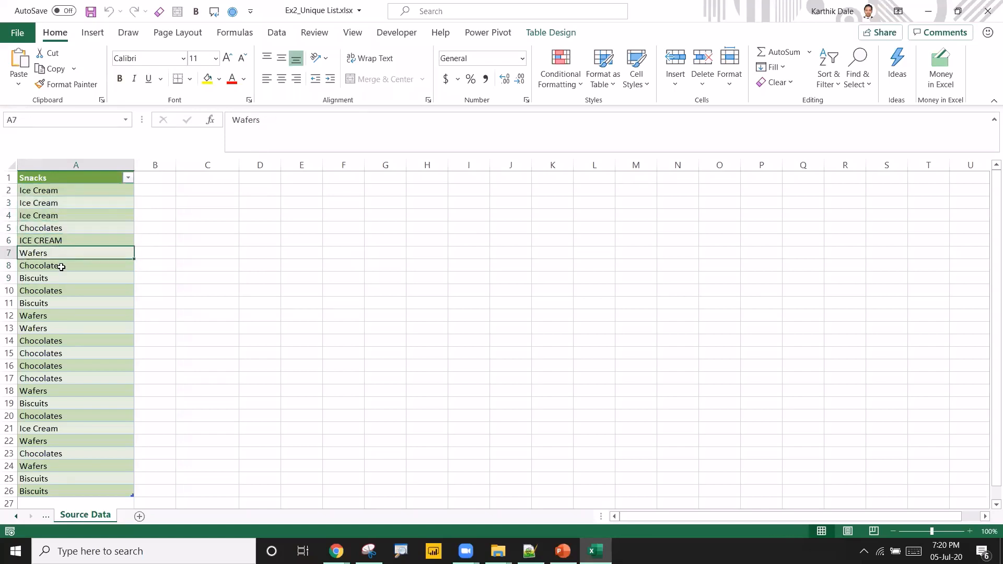
pyautogui.moveTo(62, 303); pyautogui.dragTo(60, 345)
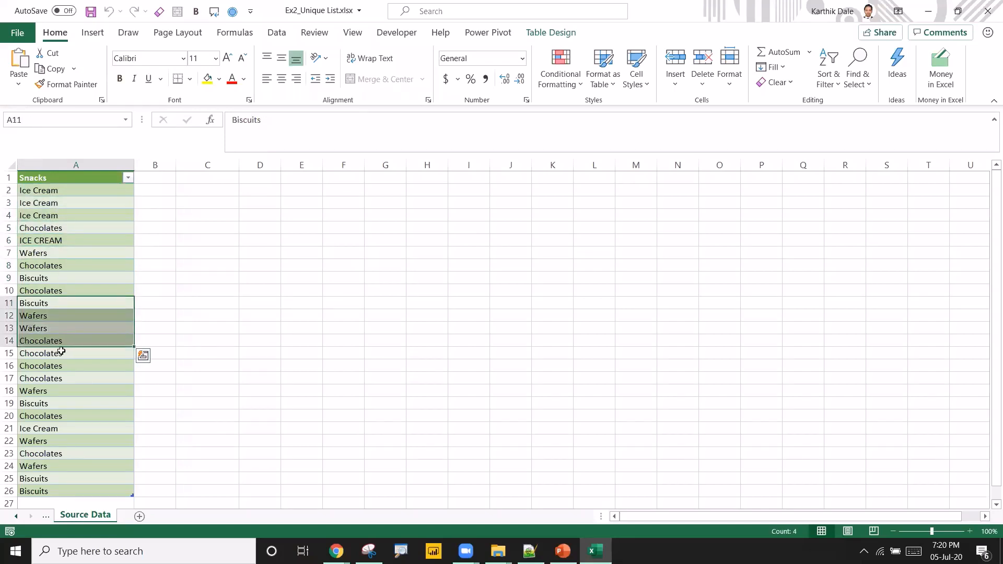
pyautogui.click(56, 342)
pyautogui.scroll(-1, 56, 343)
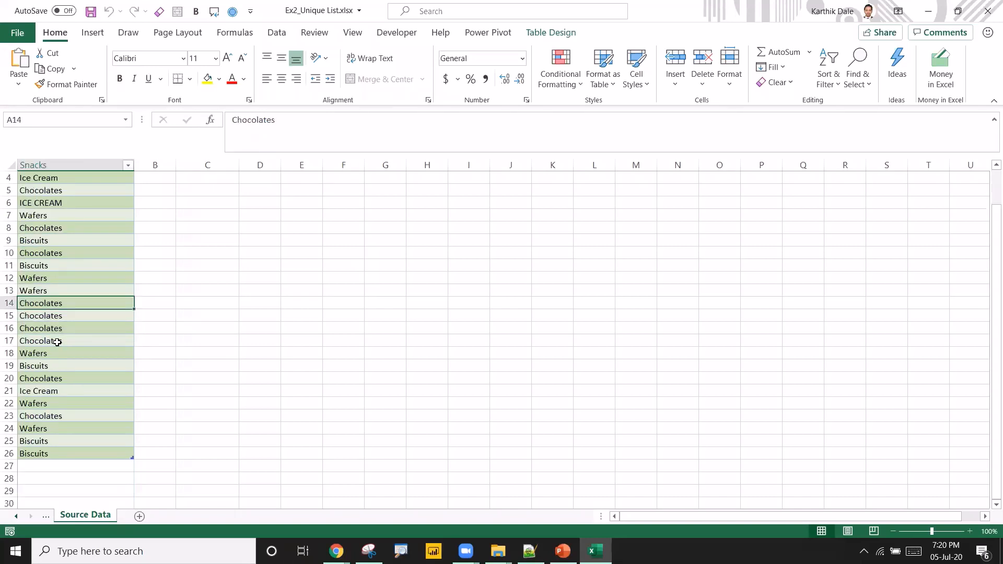
pyautogui.scroll(1, 57, 342)
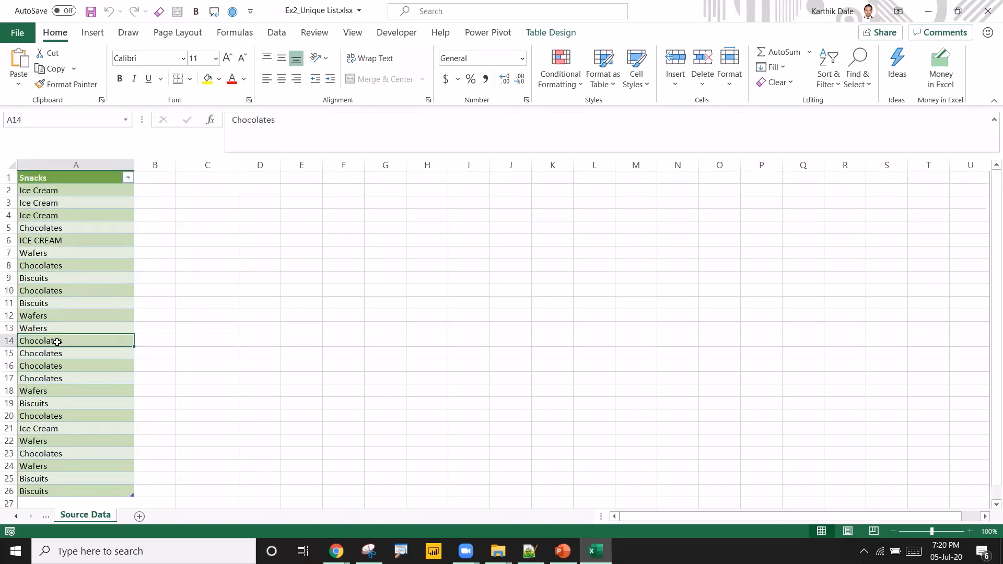
pyautogui.click(47, 239)
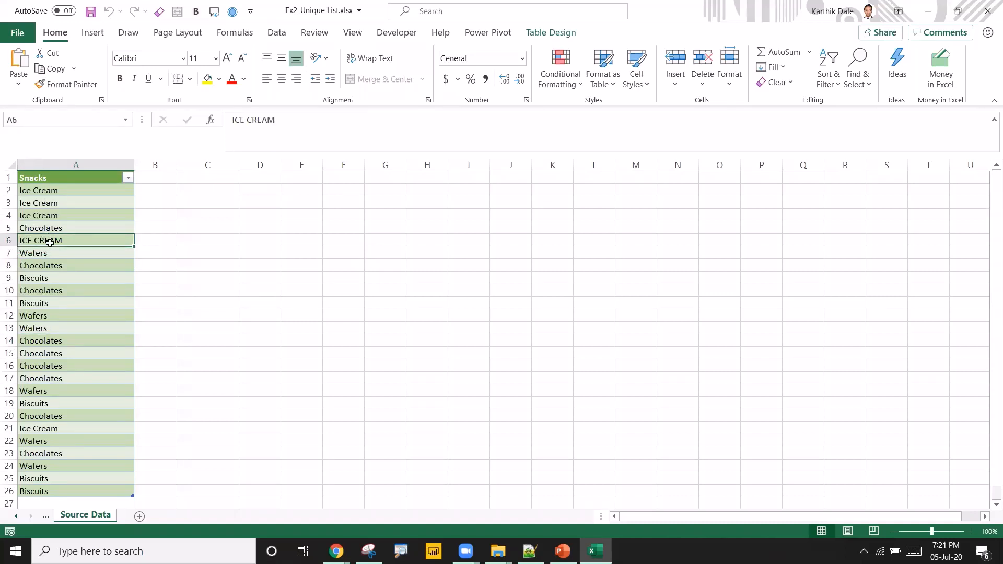
pyautogui.moveTo(249, 187); pyautogui.dragTo(237, 349)
pyautogui.click(83, 224)
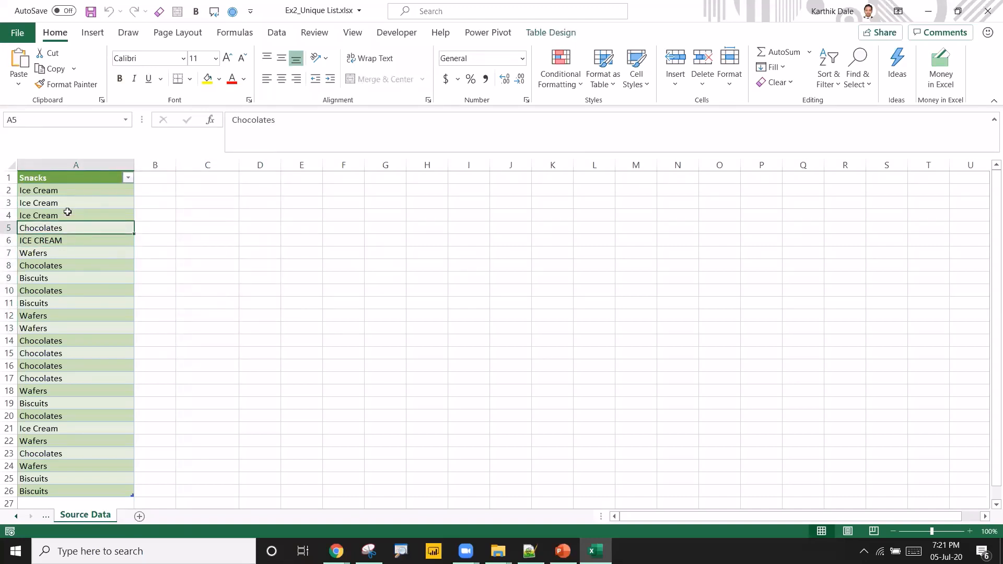
pyautogui.click(68, 212)
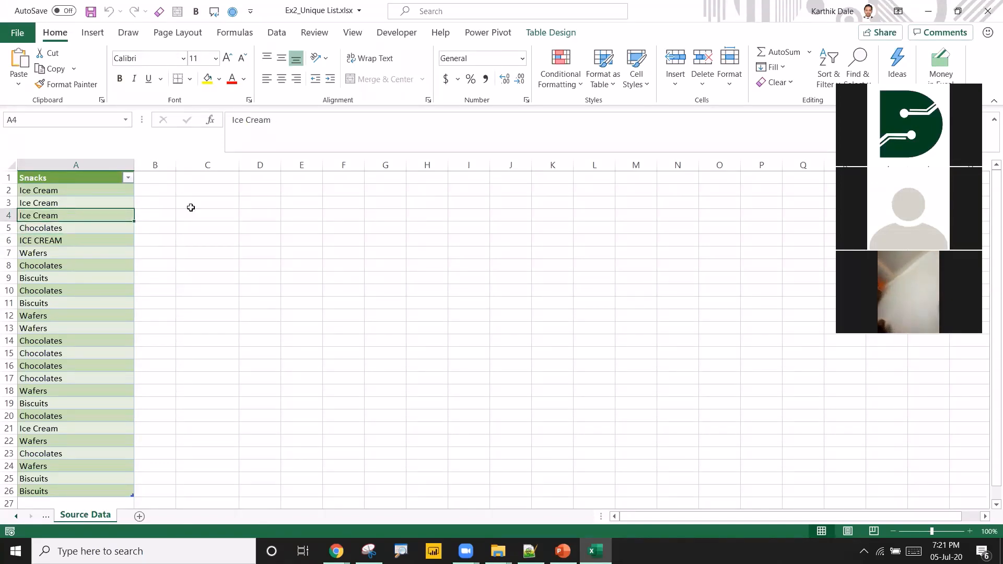
pyautogui.moveTo(259, 189); pyautogui.dragTo(262, 296)
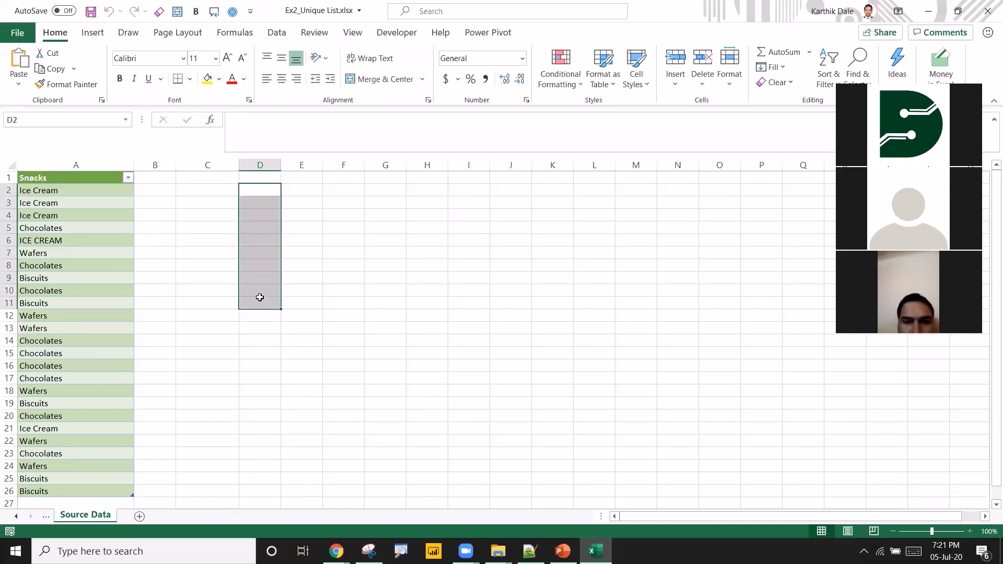
pyautogui.click(62, 225)
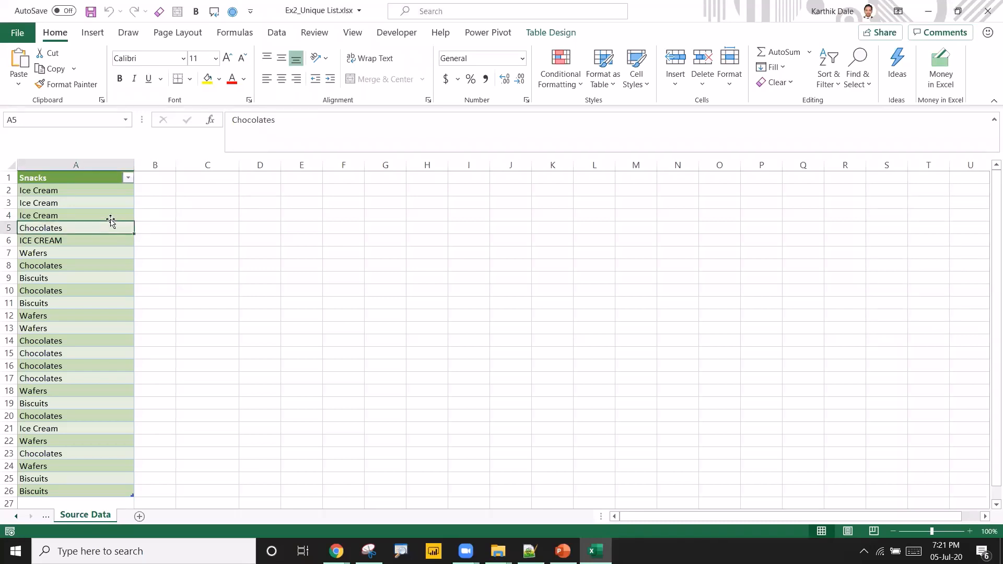
pyautogui.hotkey('ctrl', 'Up')
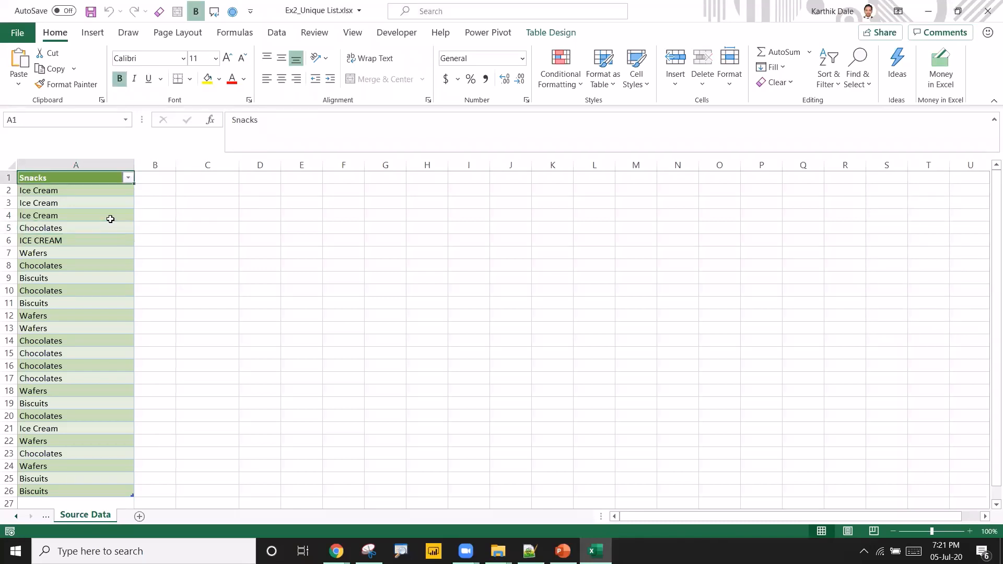
# Copy the Snacks table column and paste it into cell D1.
pyautogui.hotkey('ctrl', 'shift', 'Down')
pyautogui.hotkey('shift', 'Down')
pyautogui.hotkey('shift', 'Down')
pyautogui.hotkey('shift', 'Up')
pyautogui.hotkey('shift', 'Up')
pyautogui.hotkey('ctrl', 'c')
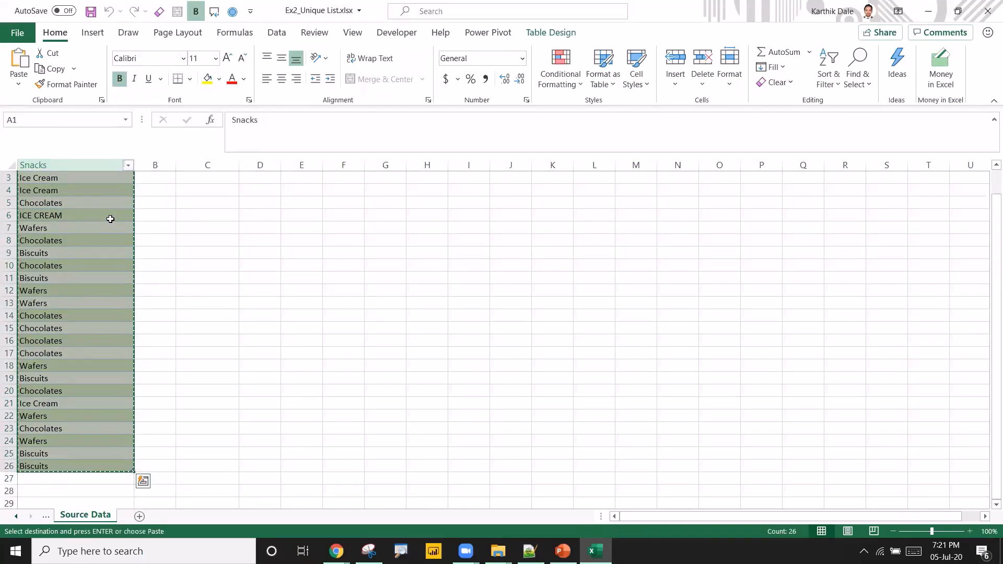
pyautogui.press('Right')
pyautogui.press('Right')
pyautogui.press('Right')
pyautogui.press('Right')
pyautogui.press('Left')
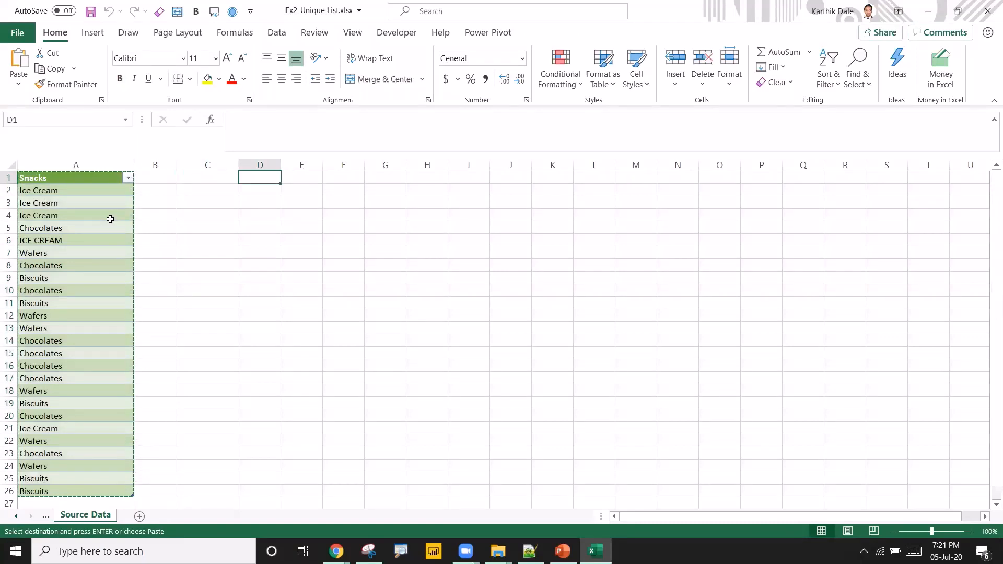
pyautogui.hotkey('ctrl', 'v')
pyautogui.press('Escape')
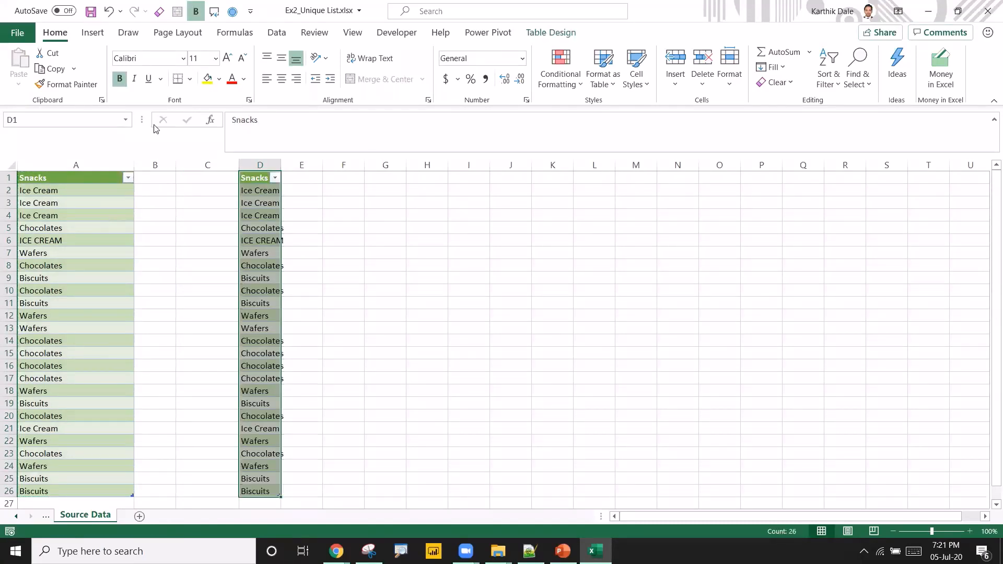
# Remove duplicates from the pasted Snacks column in column D, keeping the header row.
pyautogui.click(278, 36)
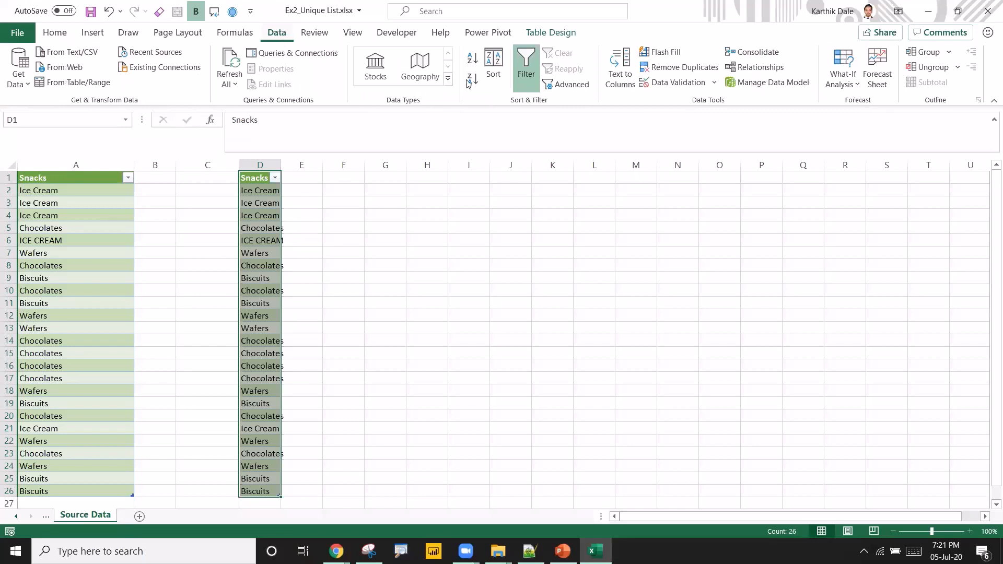
pyautogui.click(676, 69)
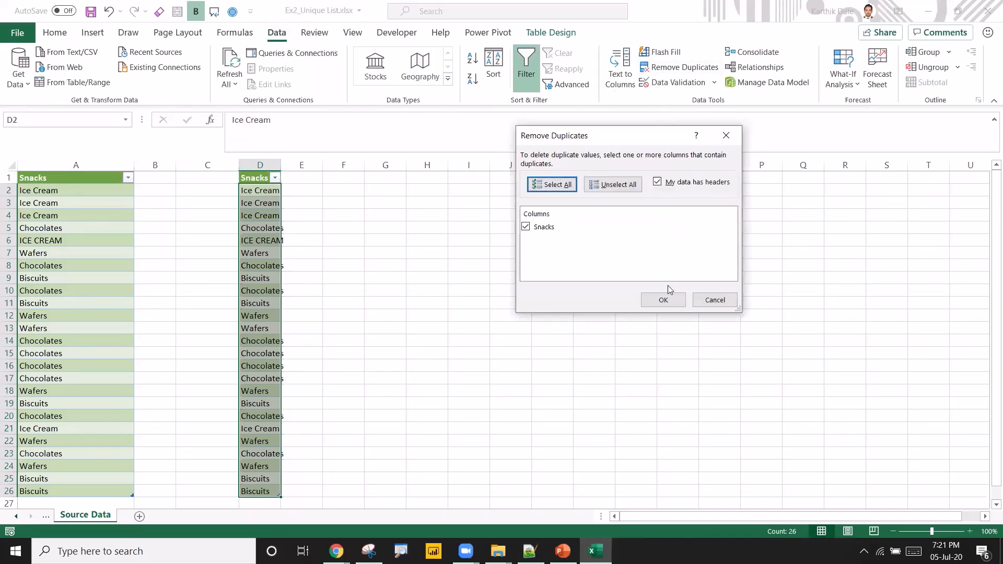
pyautogui.click(665, 299)
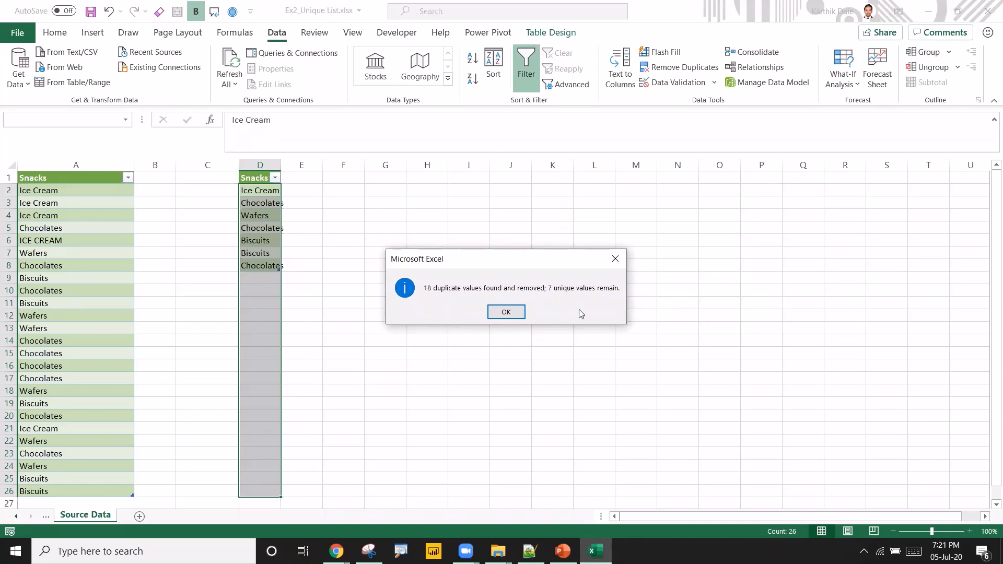
pyautogui.click(502, 312)
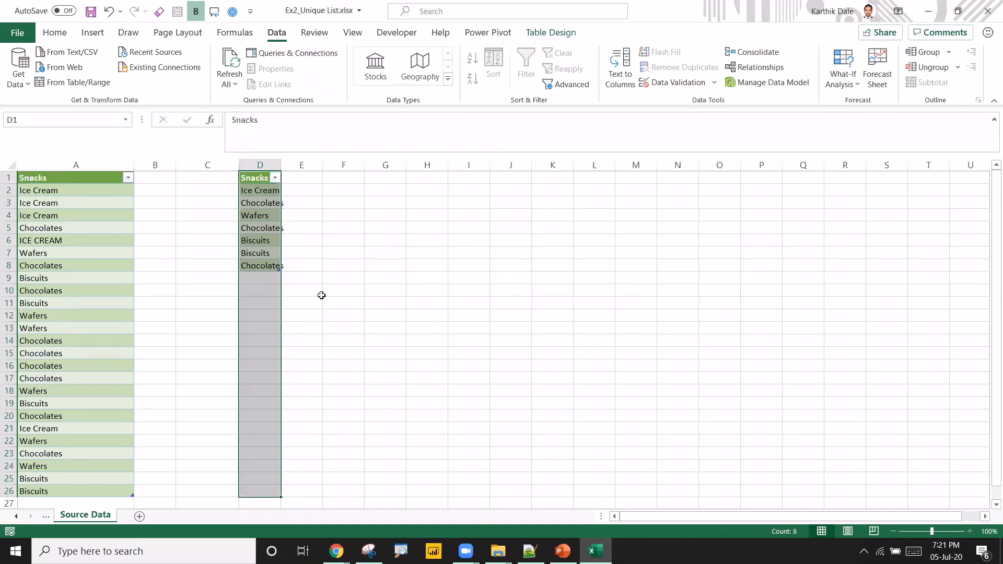
# Append Burget and Pizza entries below the last row of the Snacks source column.
pyautogui.click(73, 338)
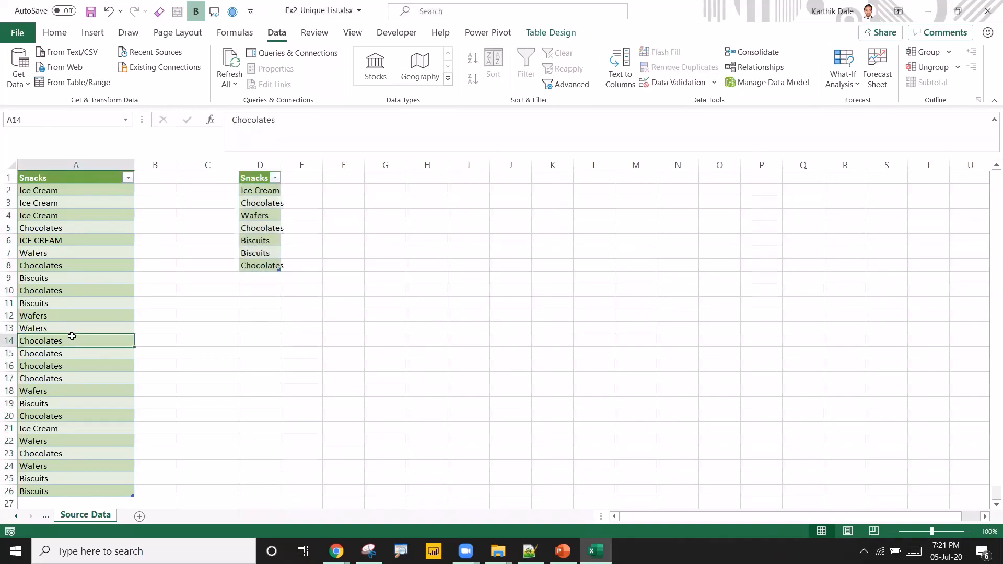
pyautogui.hotkey('ctrl', 'Down')
pyautogui.press('Down')
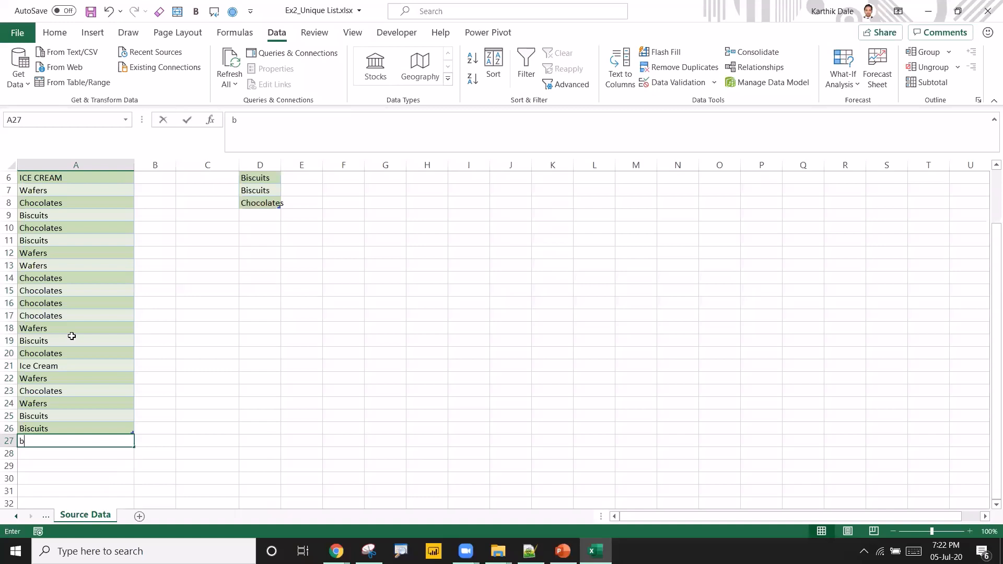
pyautogui.write('Burget')
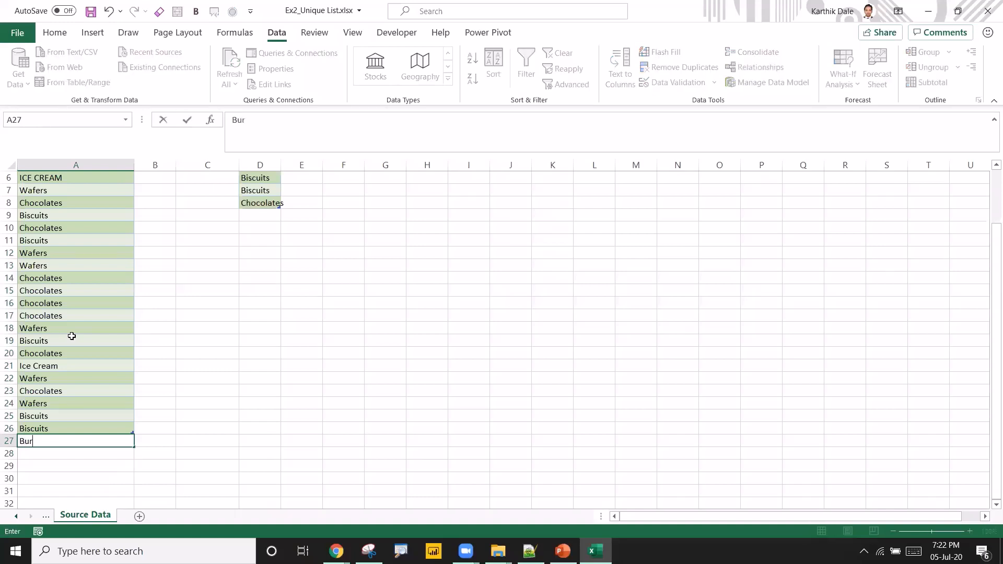
pyautogui.press('Return')
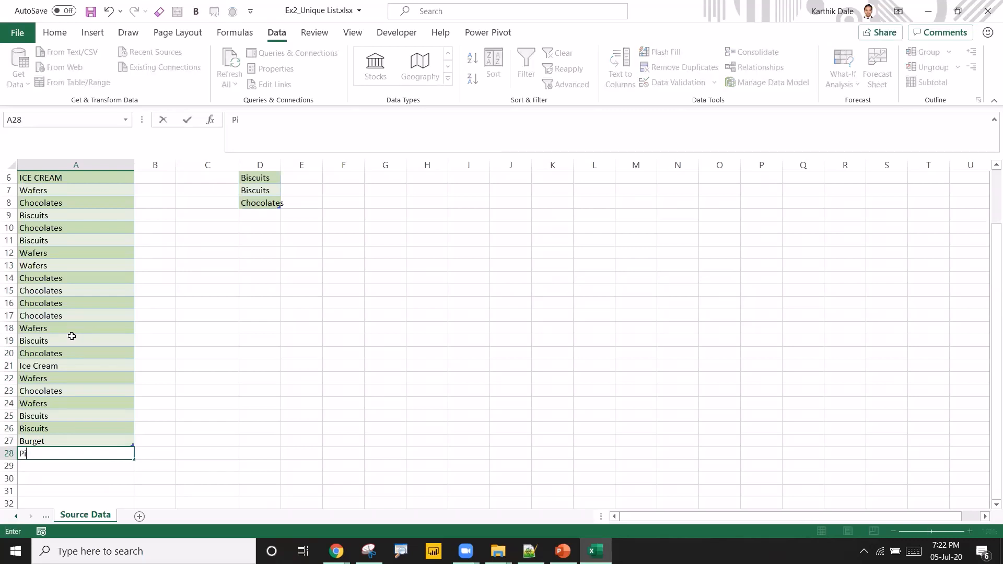
pyautogui.write('Pizza')
pyautogui.press('Return')
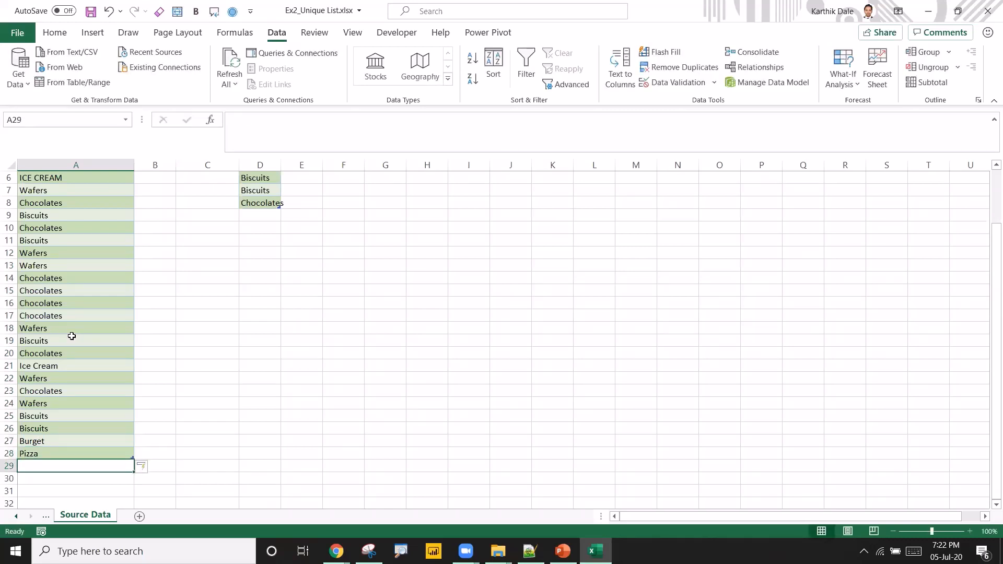
pyautogui.press('Up')
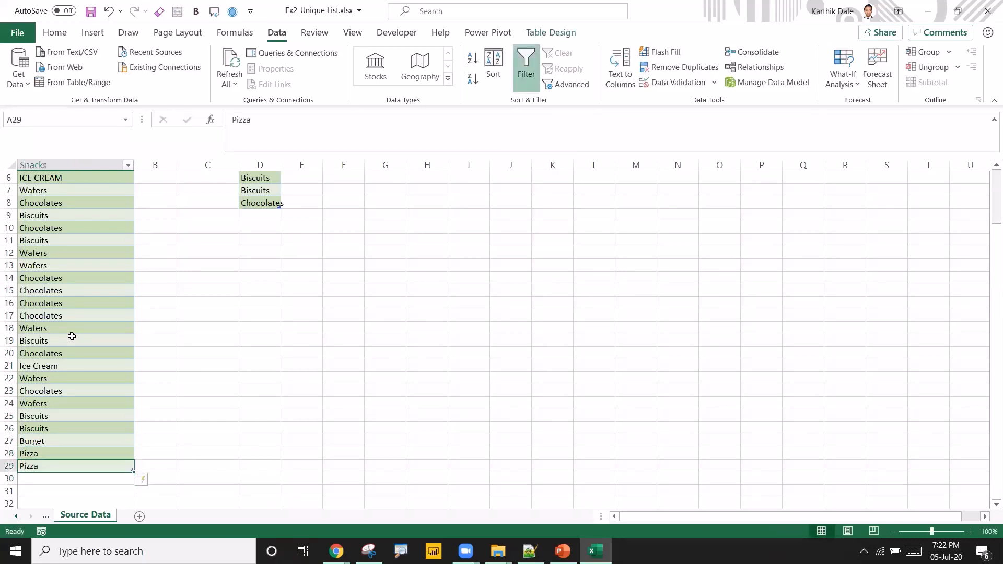
# Widen column D so the deduplicated snack names fit.
pyautogui.scroll(2, 235, 318)
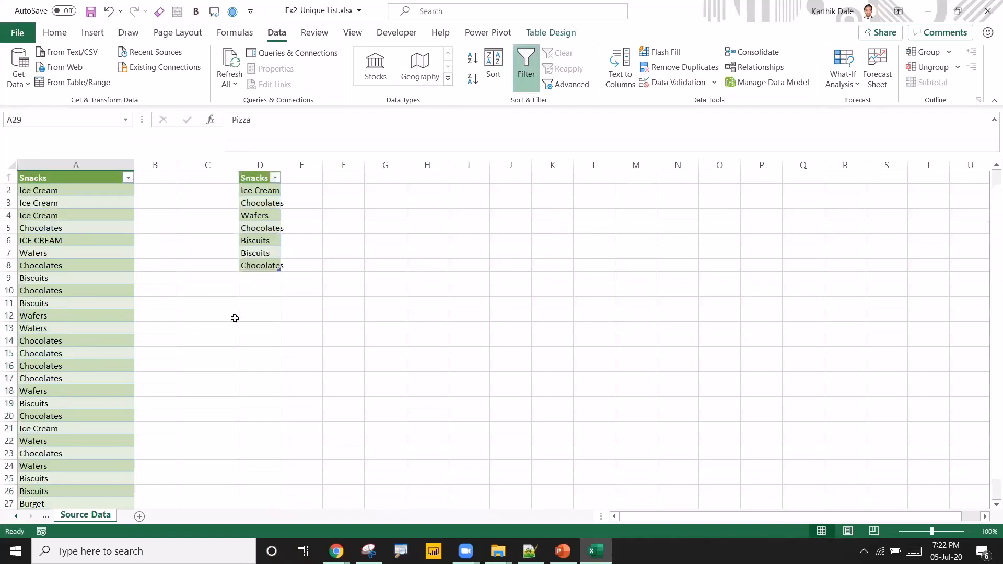
pyautogui.click(259, 229)
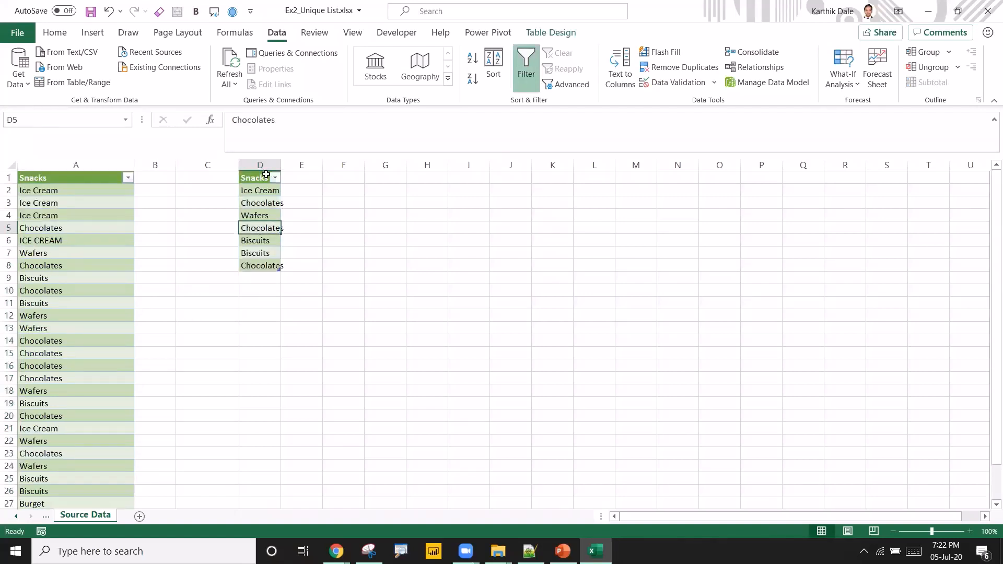
pyautogui.moveTo(281, 165); pyautogui.dragTo(342, 165)
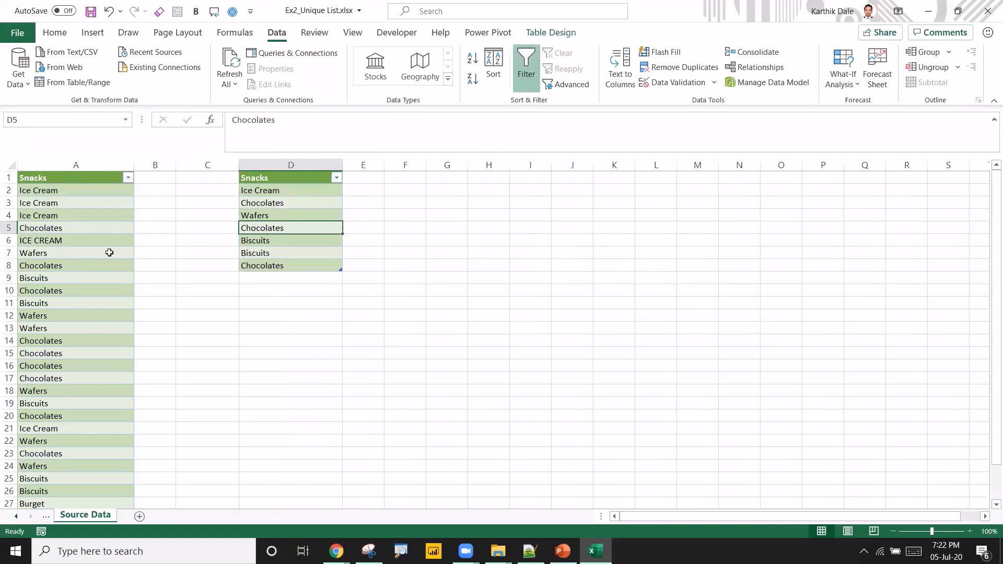
# Inspect the deduplicated entries in column D cell by cell.
pyautogui.click(121, 168)
pyautogui.click(258, 178)
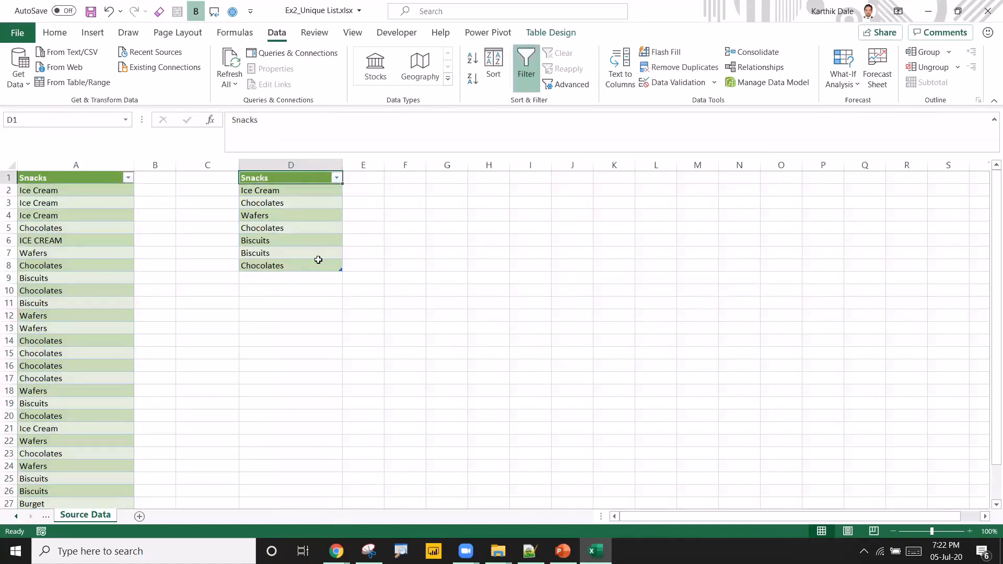
pyautogui.click(279, 205)
pyautogui.click(282, 228)
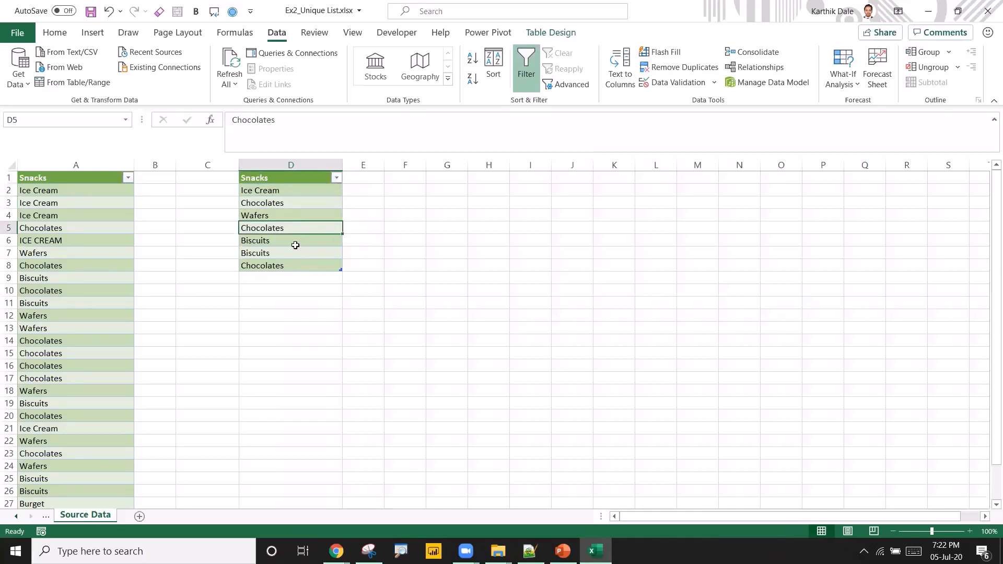
pyautogui.click(279, 267)
pyautogui.click(278, 203)
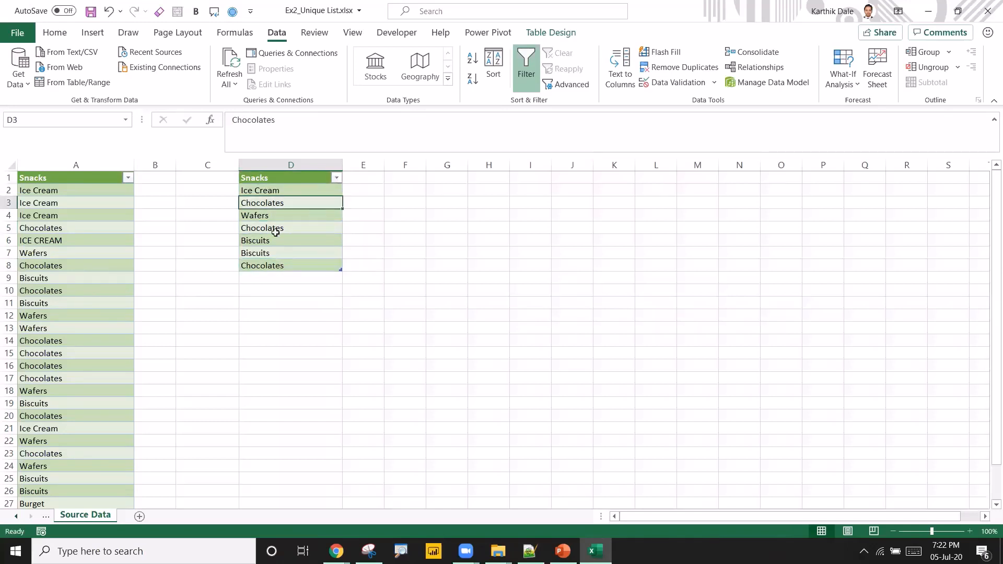
pyautogui.click(277, 229)
pyautogui.click(275, 267)
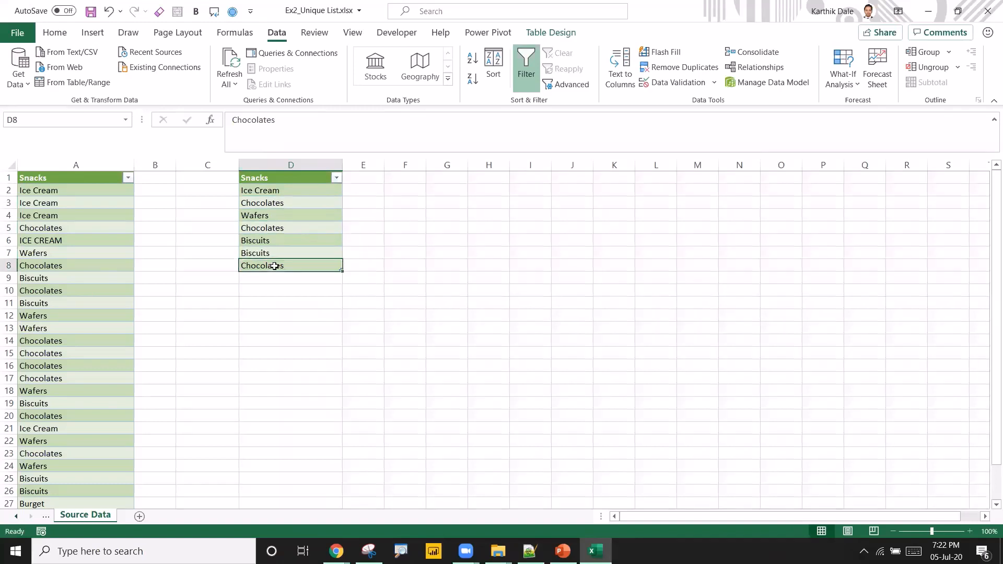
pyautogui.click(277, 201)
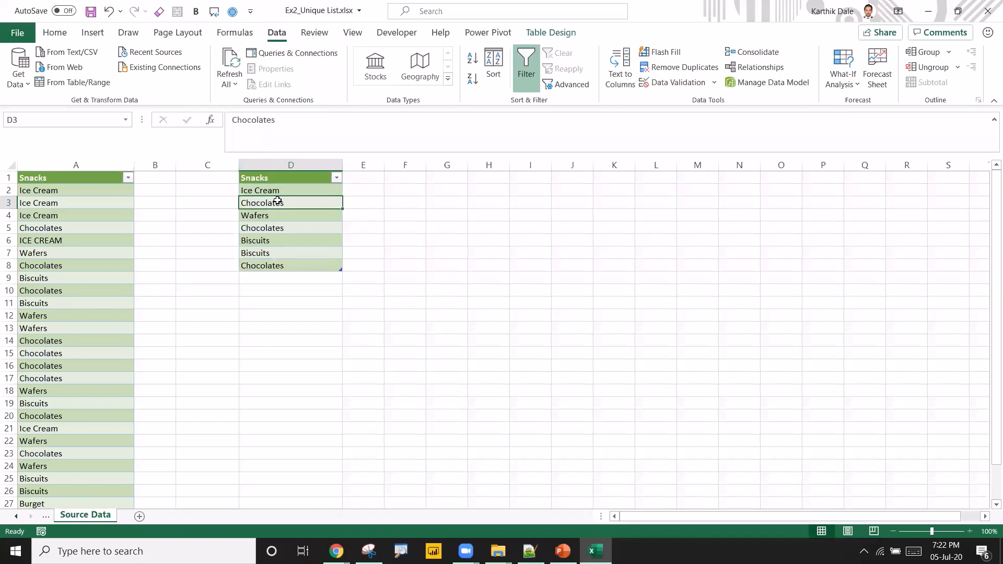
# Examine the contents of the repeated Chocolates and Biscuits cells in the formula bar.
pyautogui.click(285, 120)
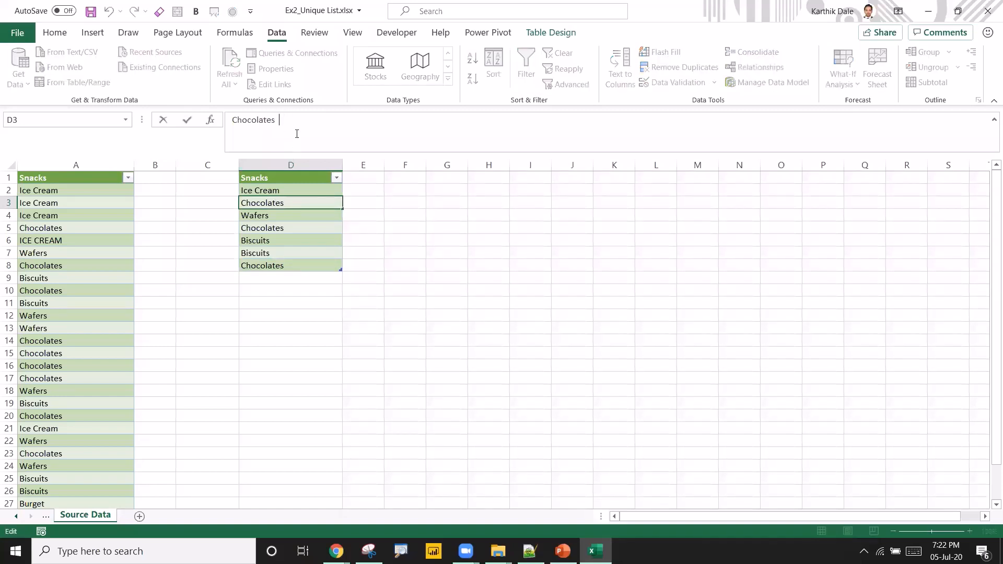
pyautogui.click(296, 223)
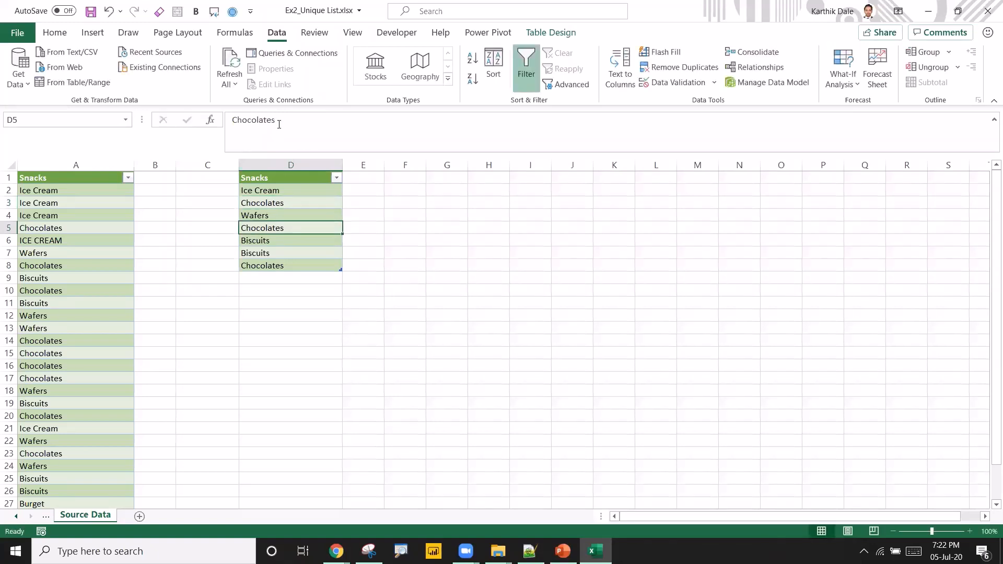
pyautogui.click(314, 129)
pyautogui.press('Return')
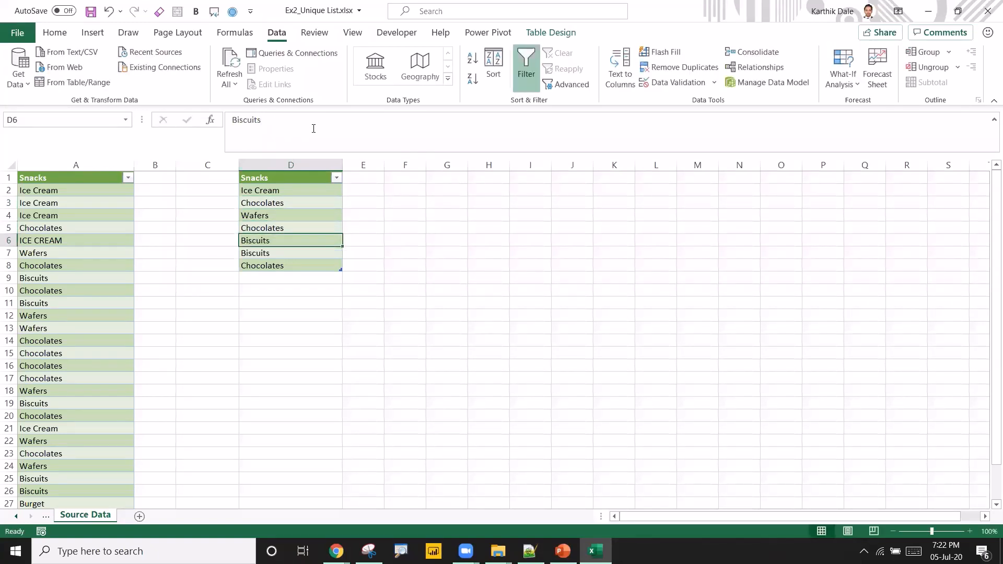
pyautogui.click(287, 266)
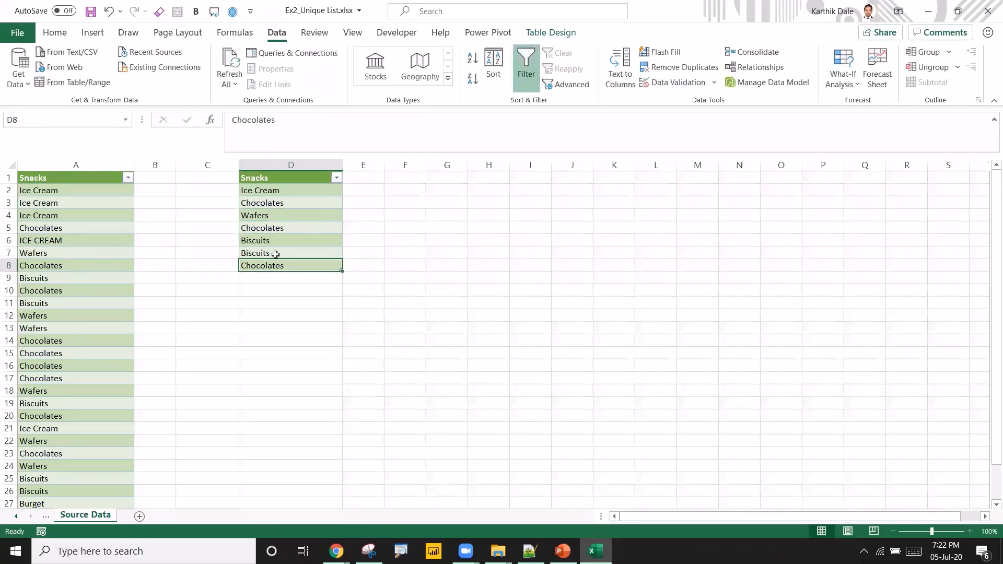
pyautogui.click(311, 131)
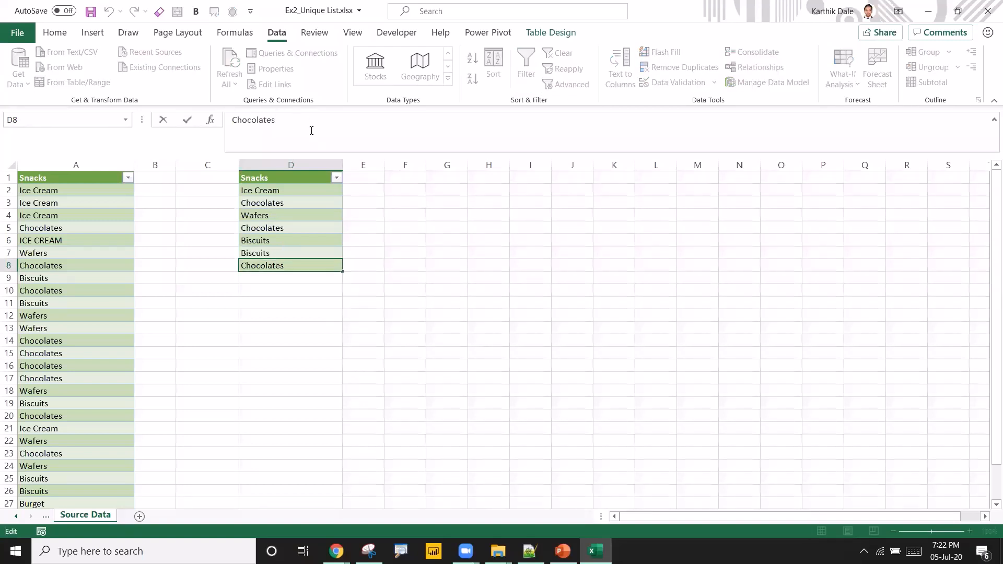
pyautogui.press('Return')
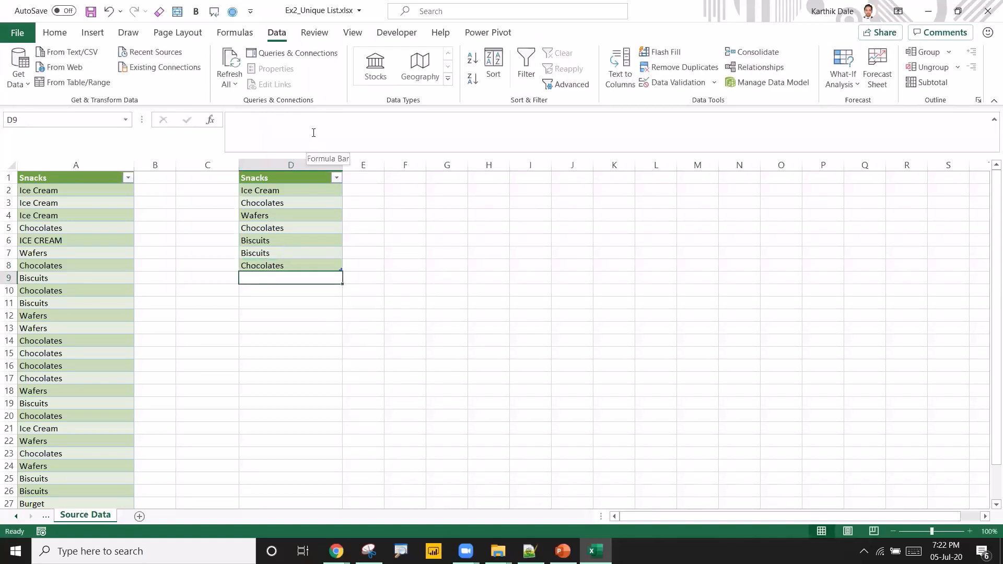
pyautogui.click(326, 203)
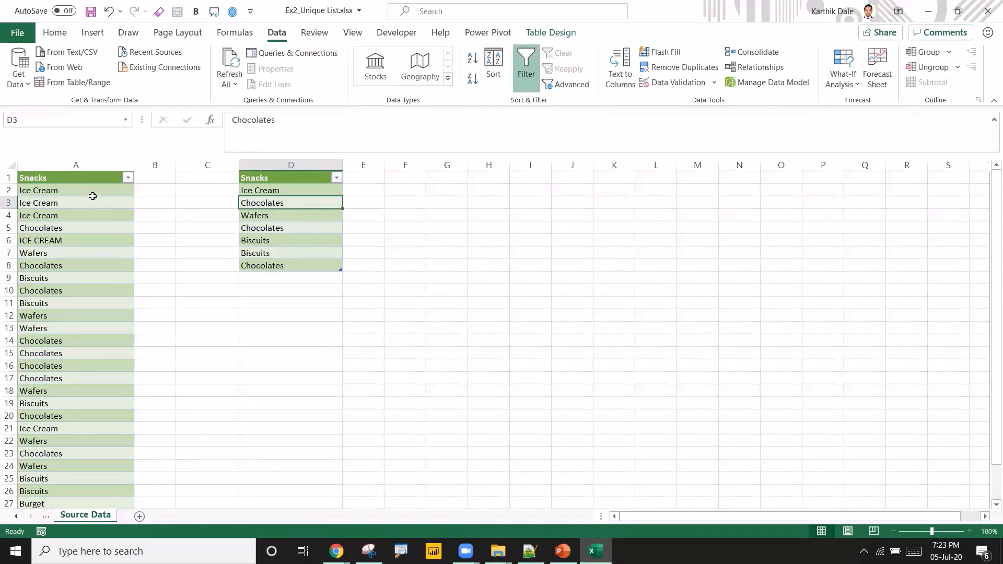
pyautogui.click(92, 202)
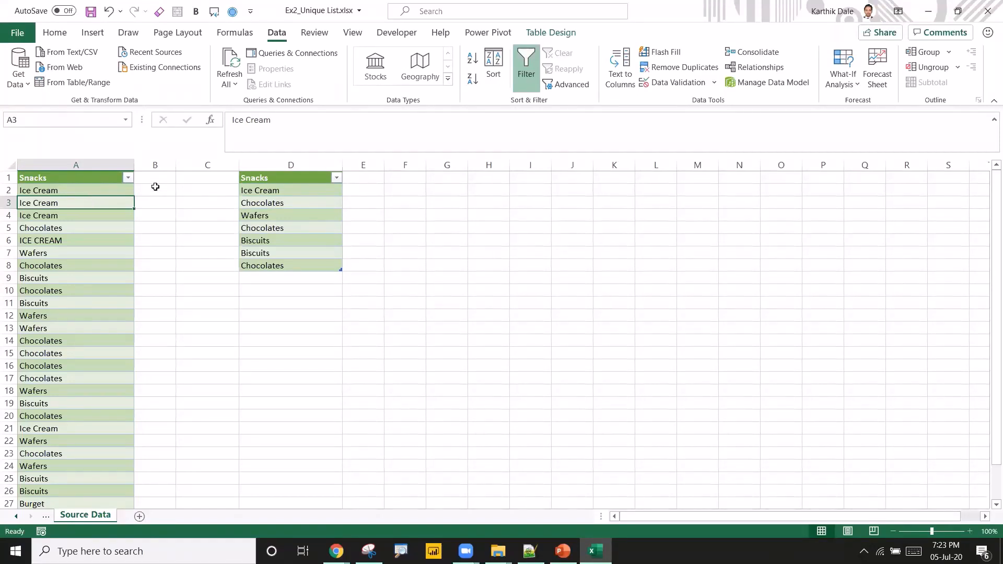
pyautogui.click(155, 188)
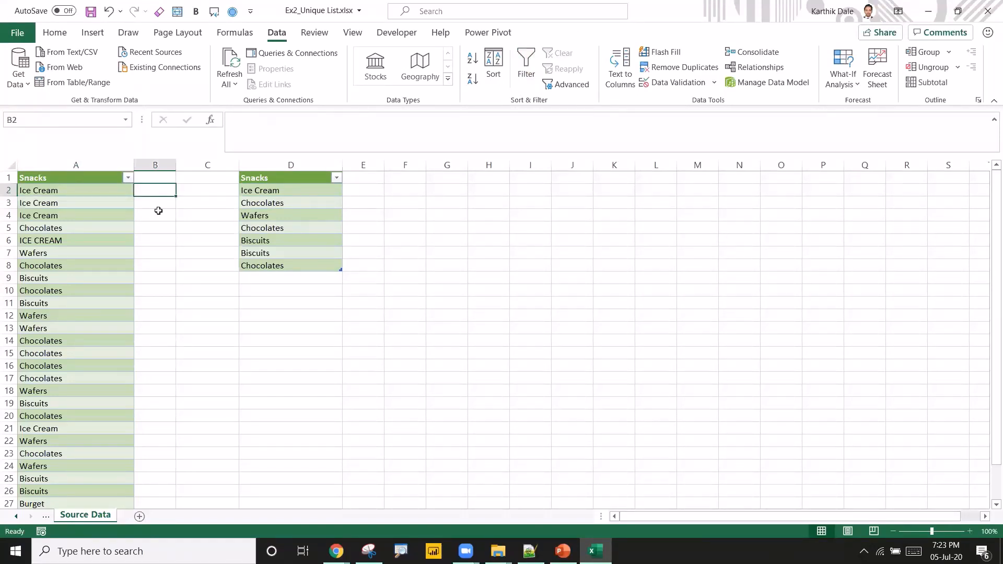
pyautogui.click(102, 195)
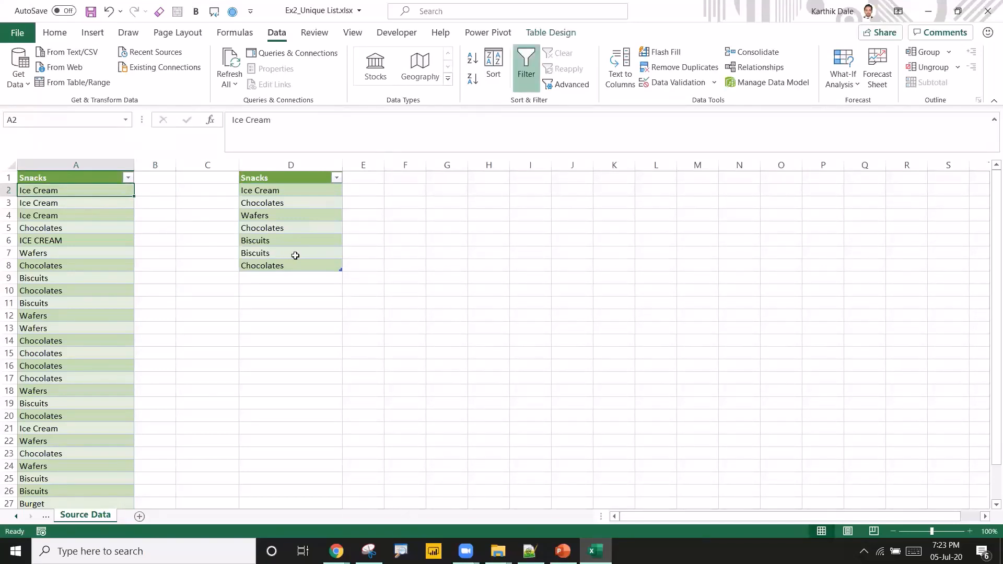
# Enter a UNIQUE formula in F1 that returns the distinct values of the whole Snacks table column, header included.
pyautogui.click(408, 178)
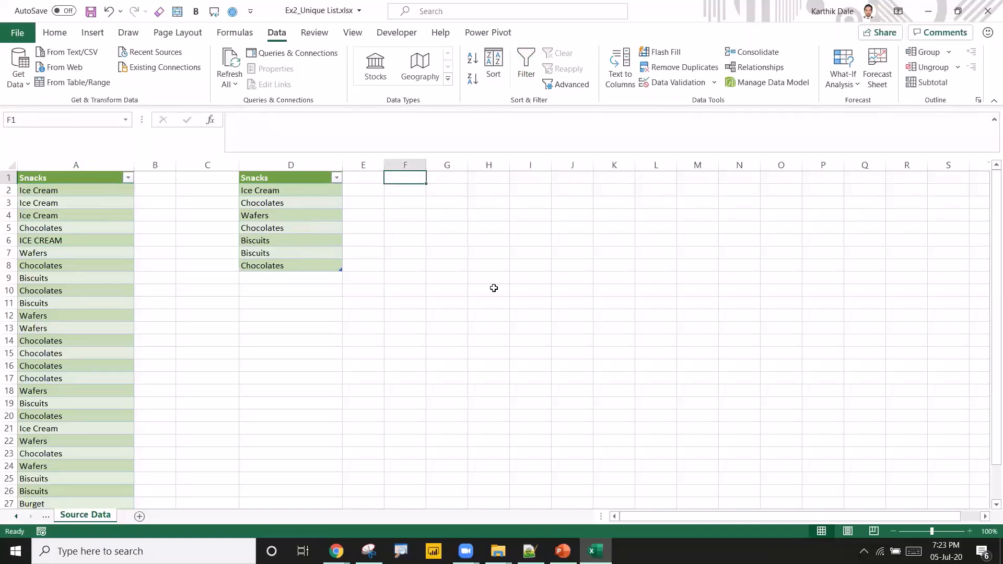
pyautogui.write('=')
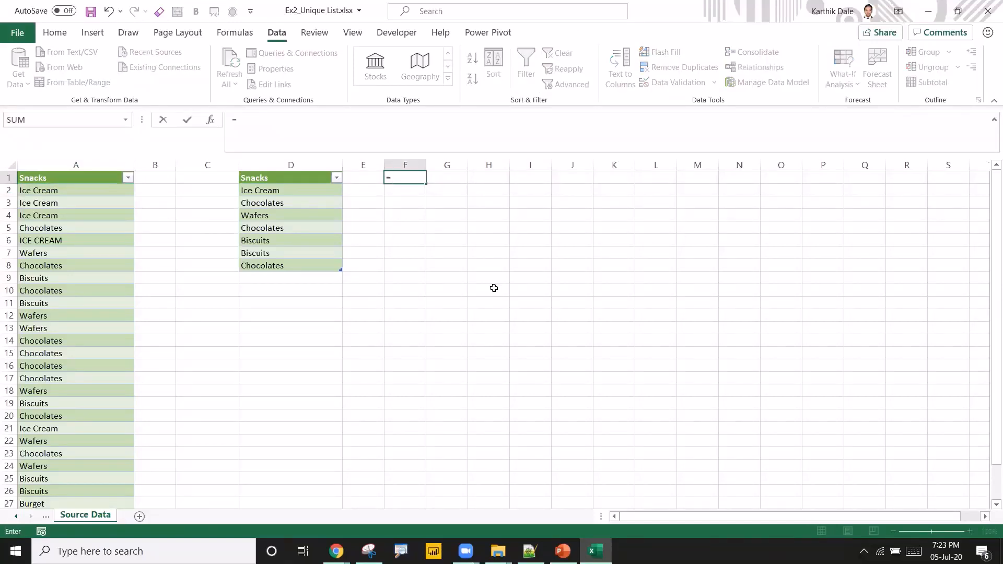
pyautogui.write('uni')
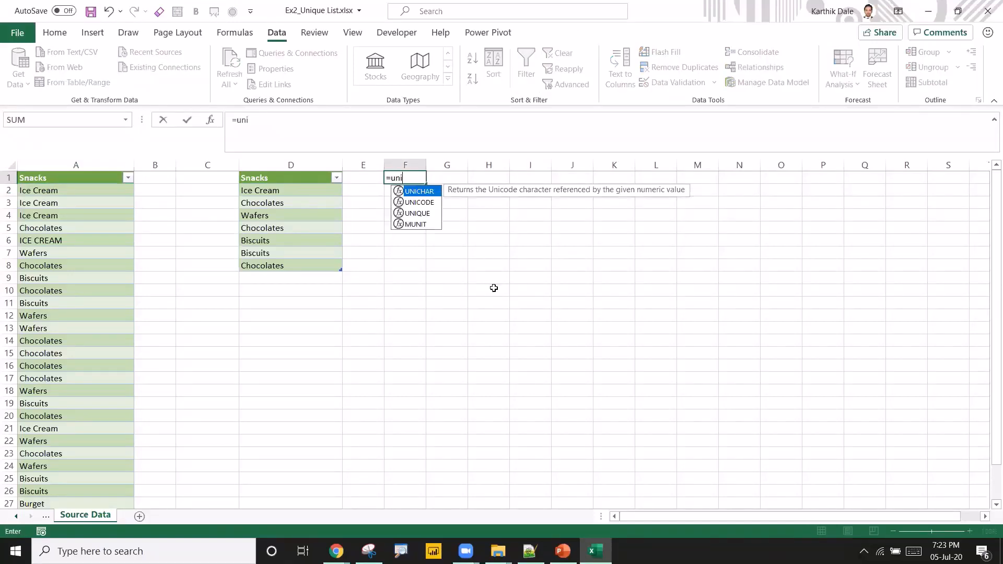
pyautogui.press('Down')
pyautogui.press('Down')
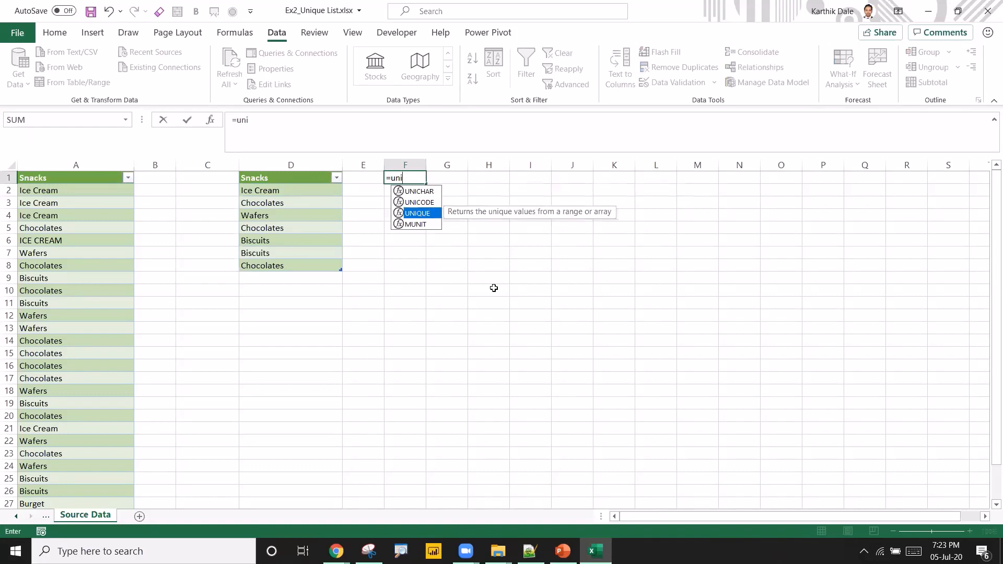
pyautogui.press('Tab')
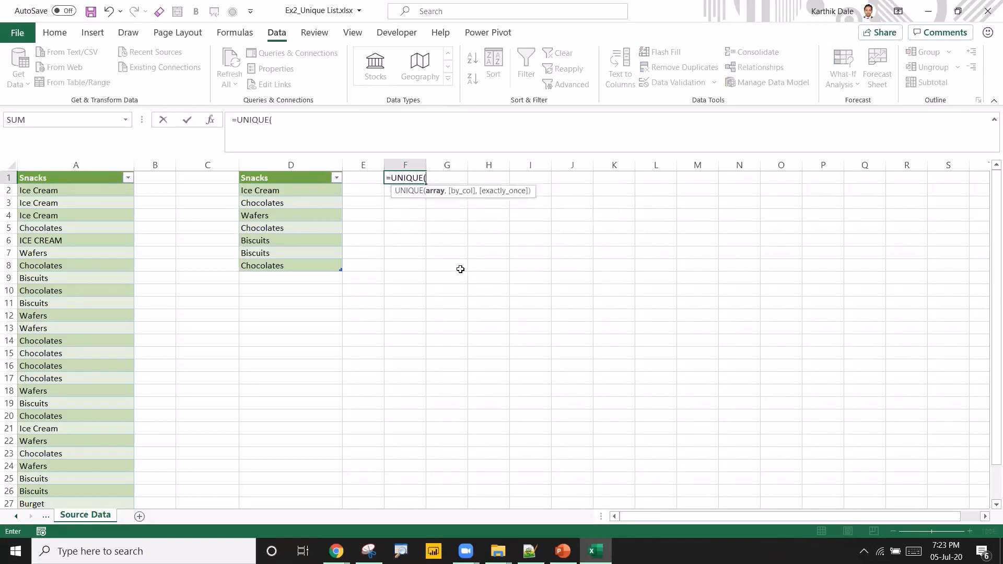
pyautogui.click(81, 178)
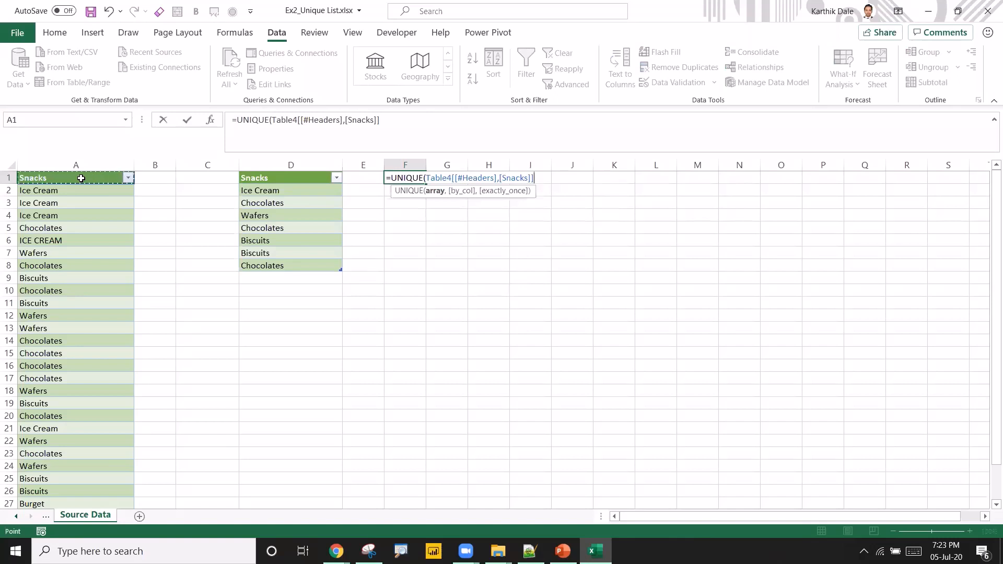
pyautogui.hotkey('ctrl', 'shift', 'Down')
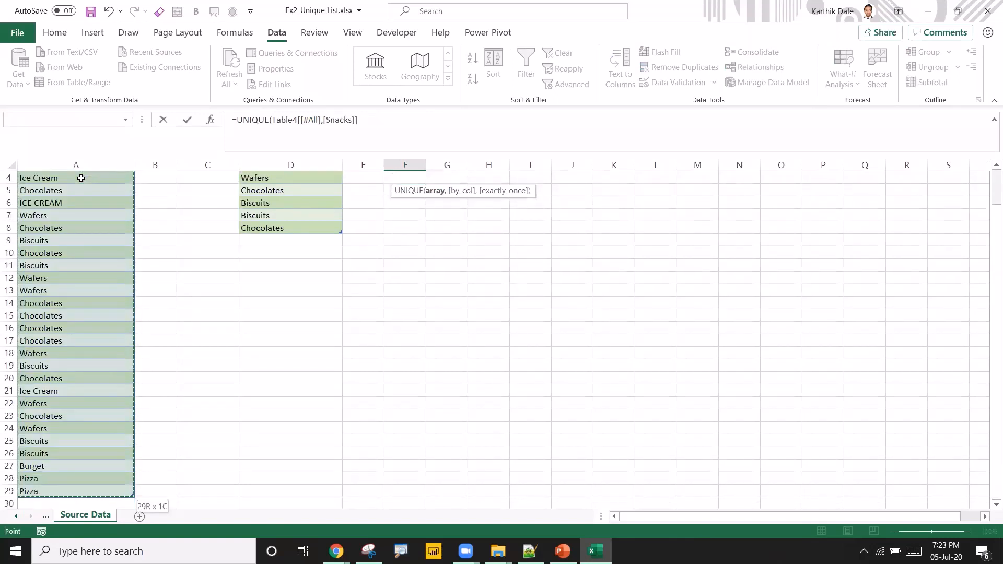
pyautogui.write(')')
pyautogui.press('Return')
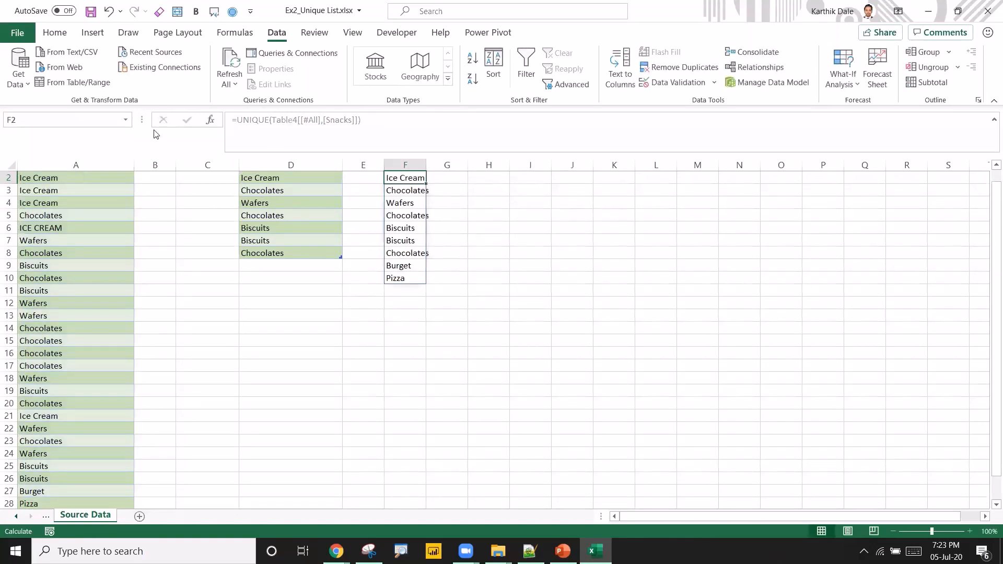
# Widen column F so the UNIQUE formula results fit.
pyautogui.moveTo(424, 163); pyautogui.dragTo(465, 163)
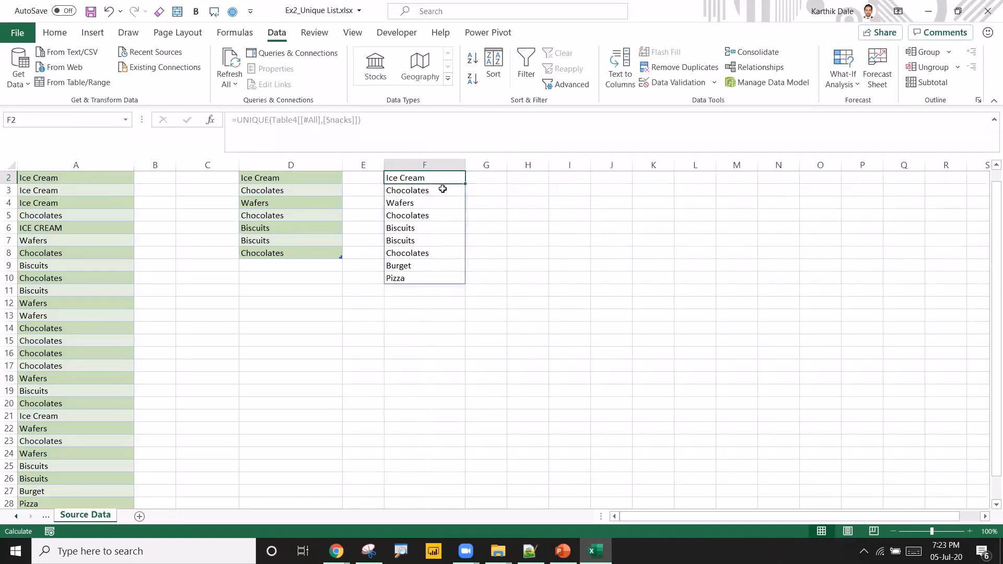
pyautogui.click(422, 254)
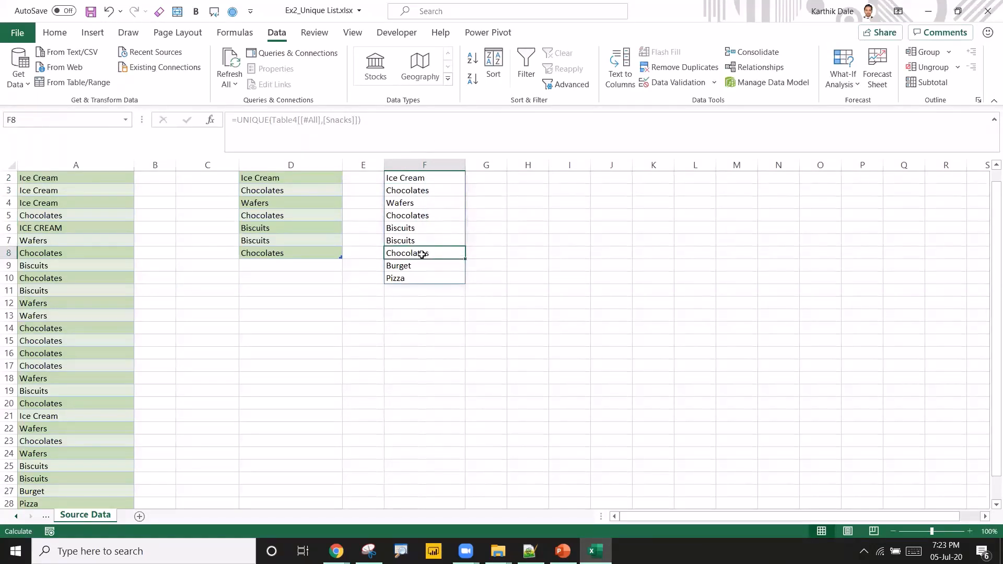
pyautogui.click(530, 249)
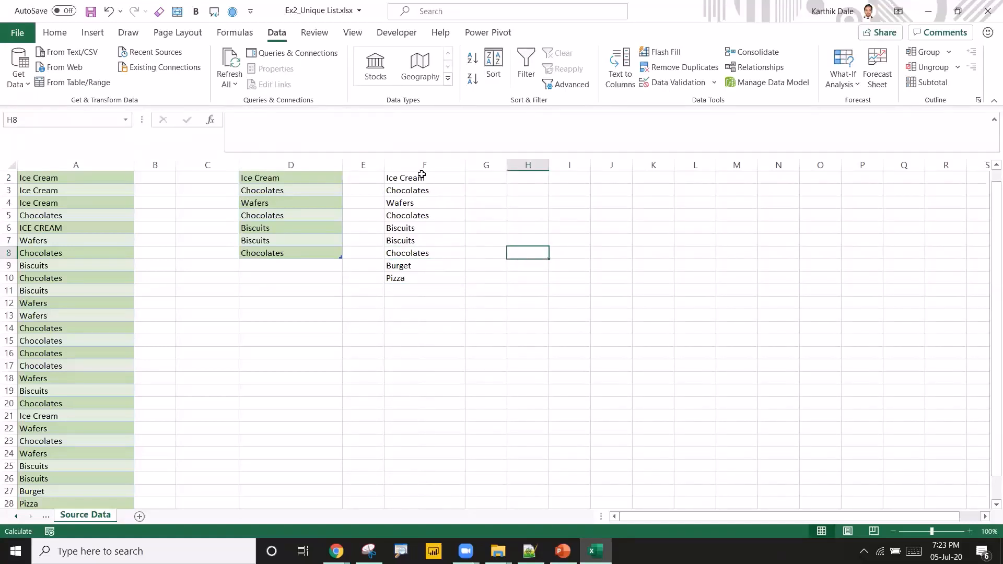
# Save the workbook.
pyautogui.click(39, 223)
pyautogui.scroll(1, 88, 252)
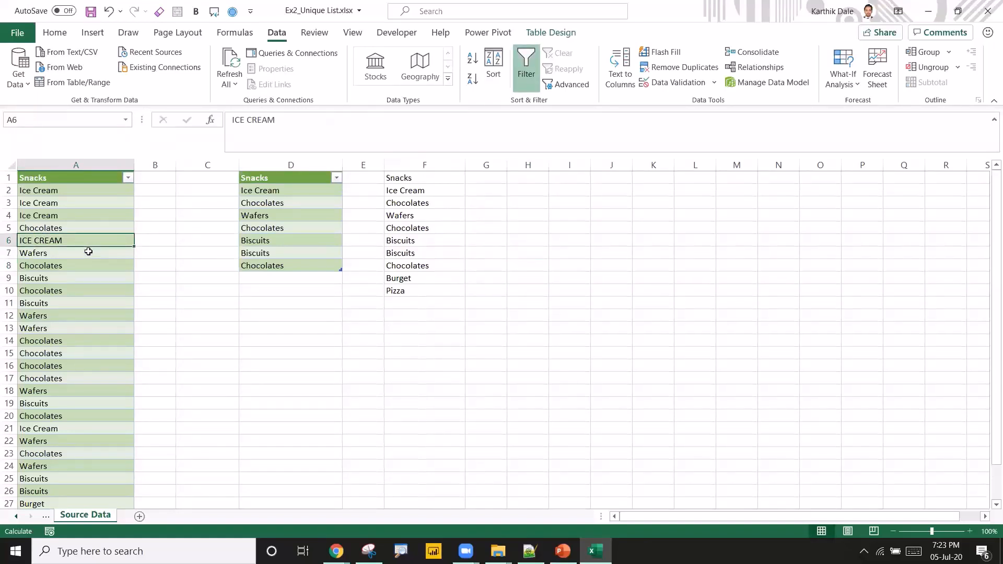
pyautogui.hotkey('ctrl', 's')
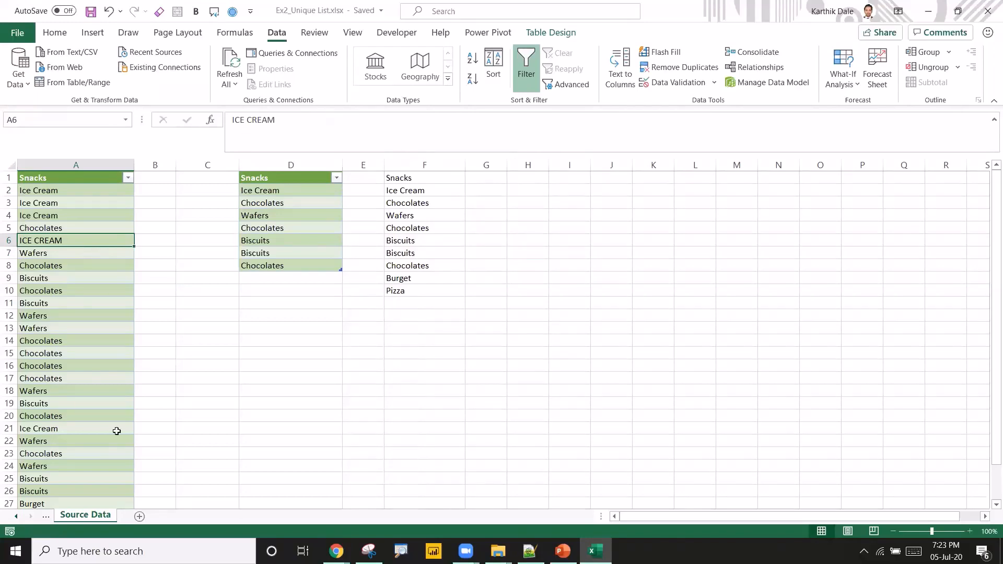
# Delete the Sheet1 worksheet and save the workbook again.
pyautogui.click(46, 516)
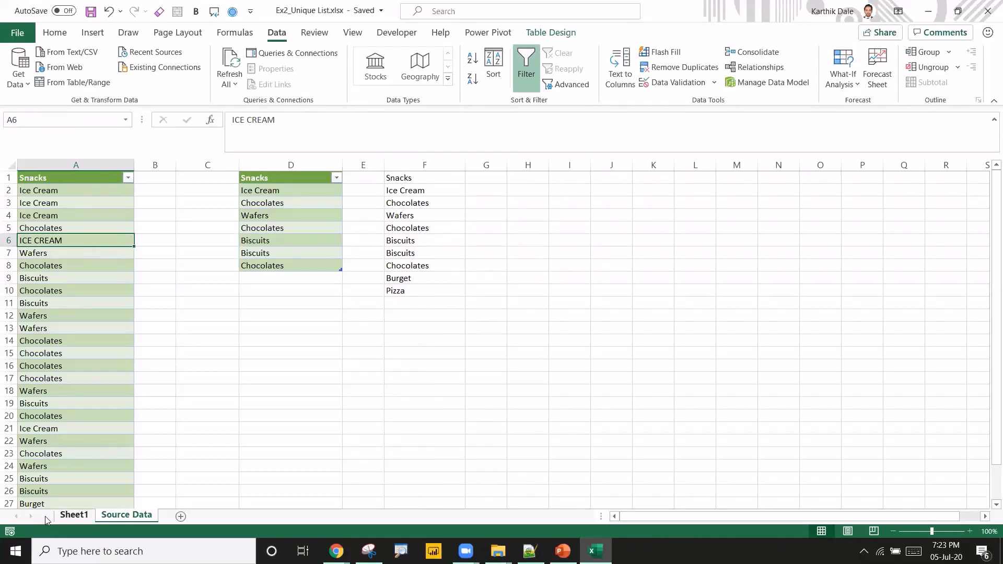
pyautogui.click(76, 314)
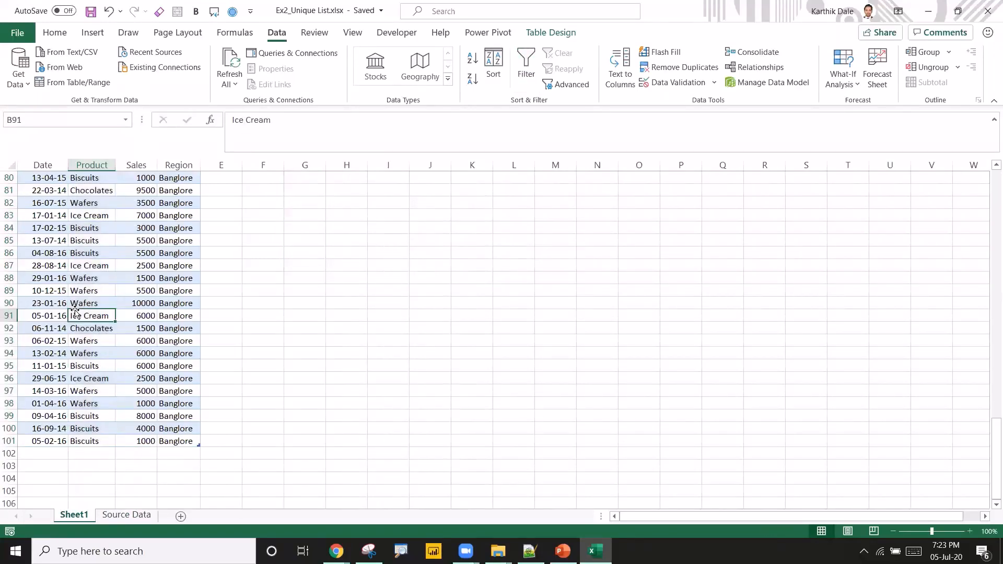
pyautogui.rightClick(73, 516)
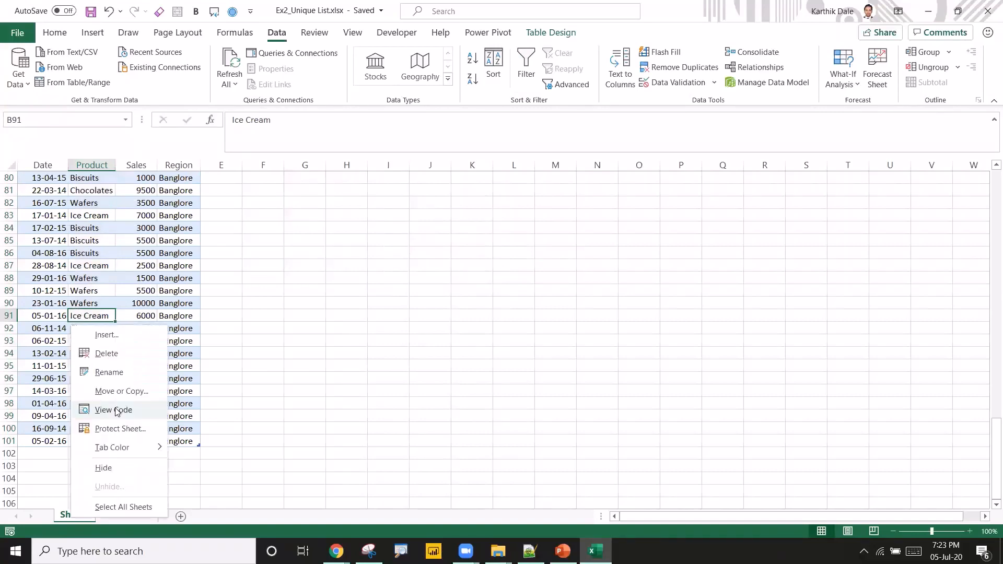
pyautogui.click(111, 353)
pyautogui.click(481, 312)
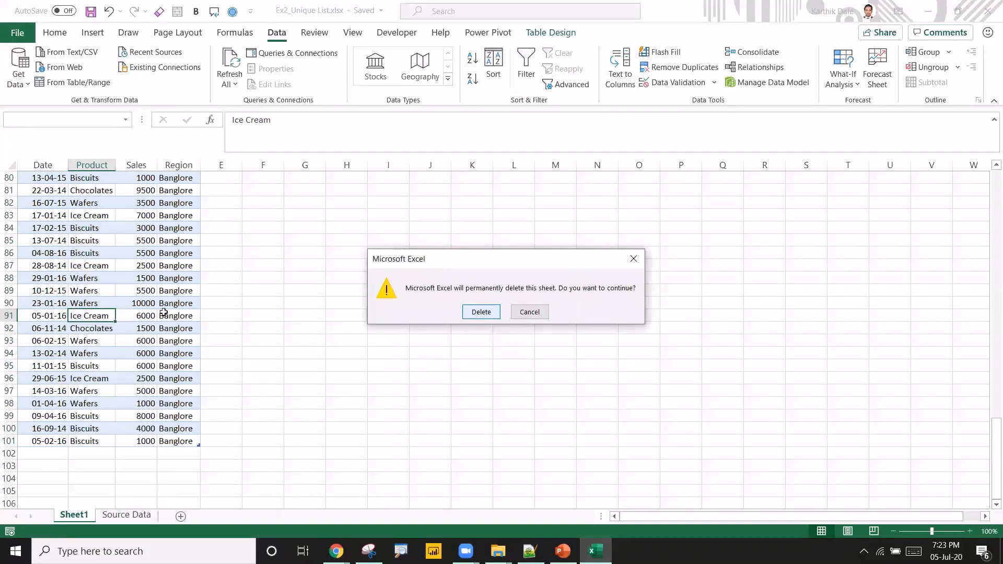
pyautogui.click(67, 276)
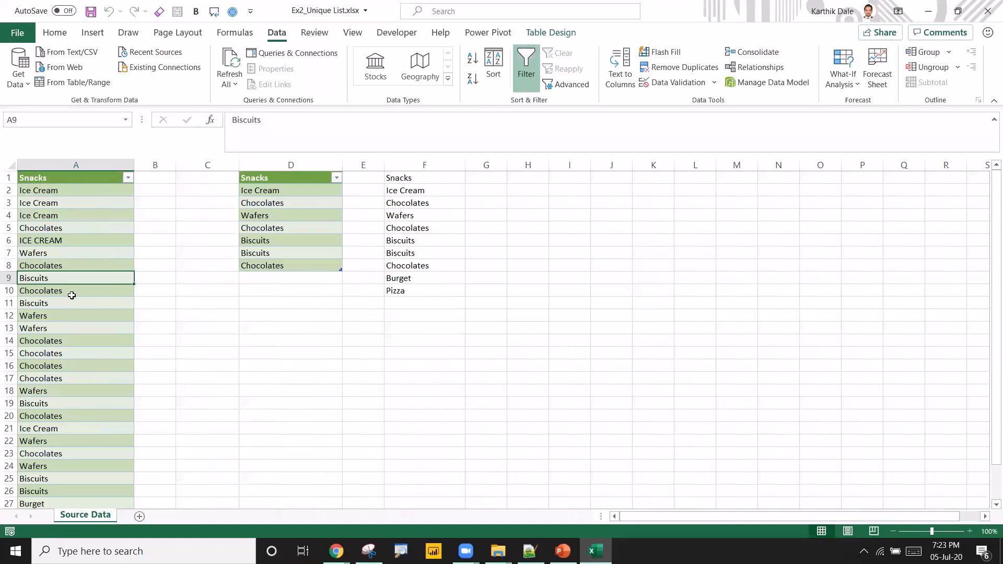
pyautogui.hotkey('ctrl', 's')
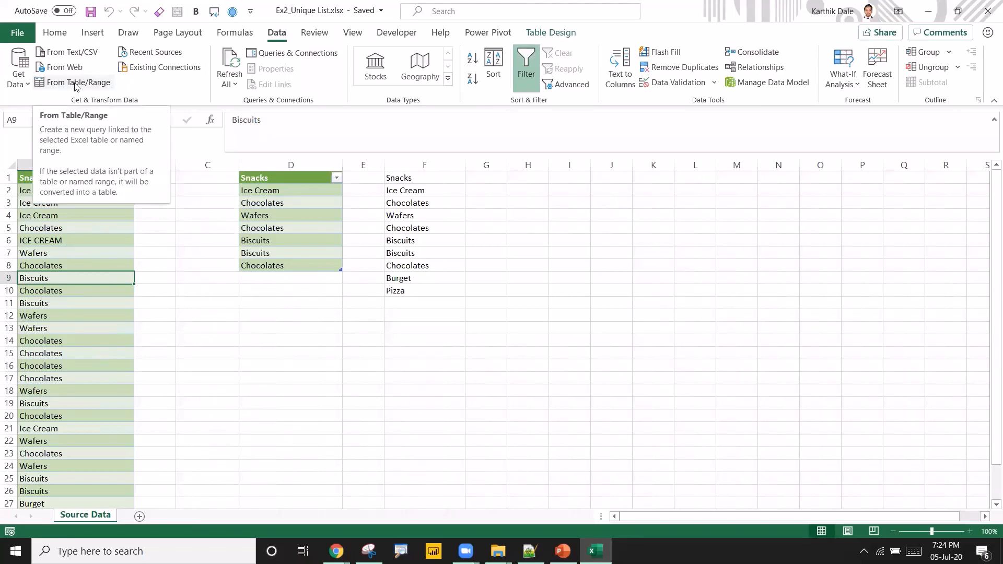
# Load the Snacks table into the Power Query Editor from the table range.
pyautogui.click(551, 32)
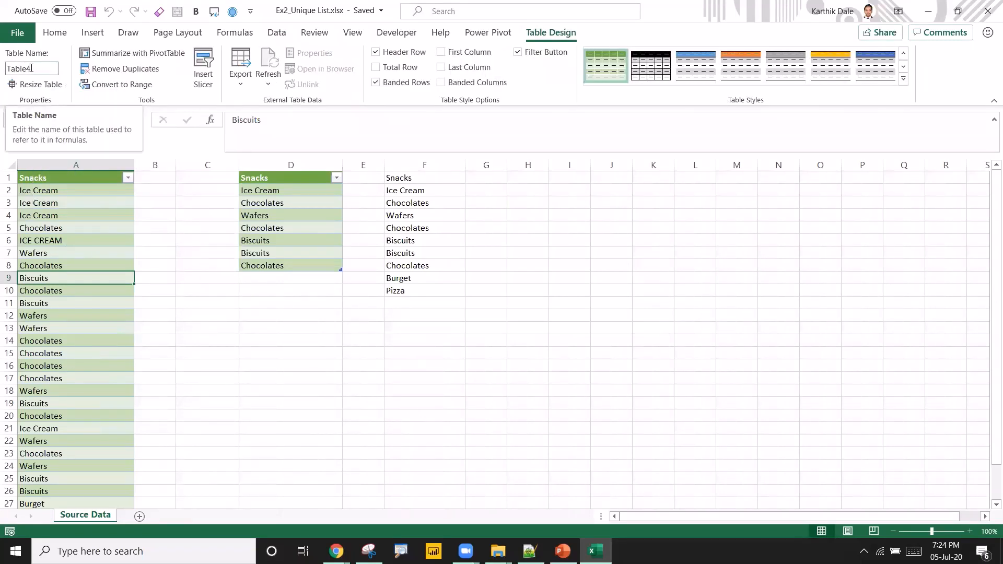
pyautogui.click(282, 36)
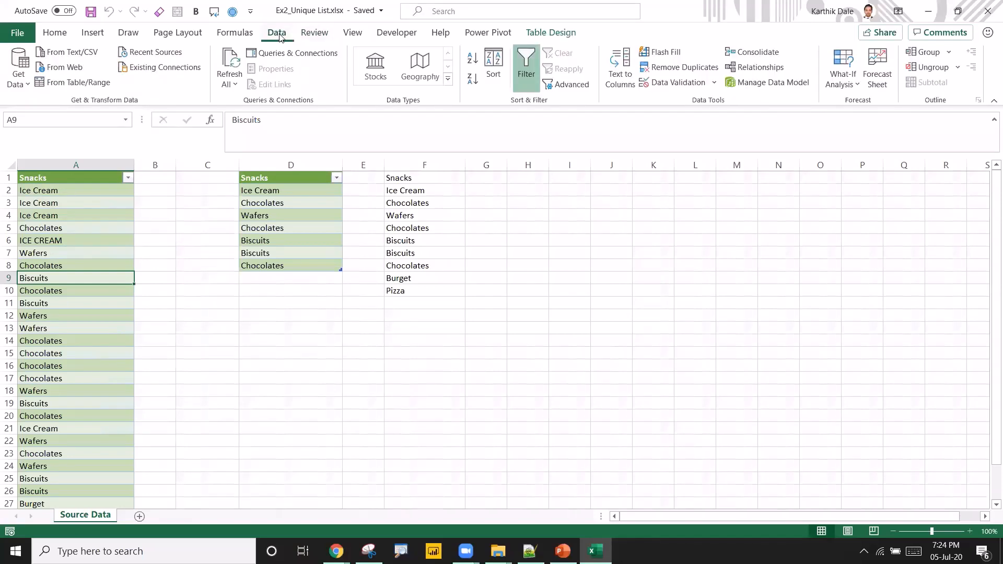
pyautogui.click(91, 89)
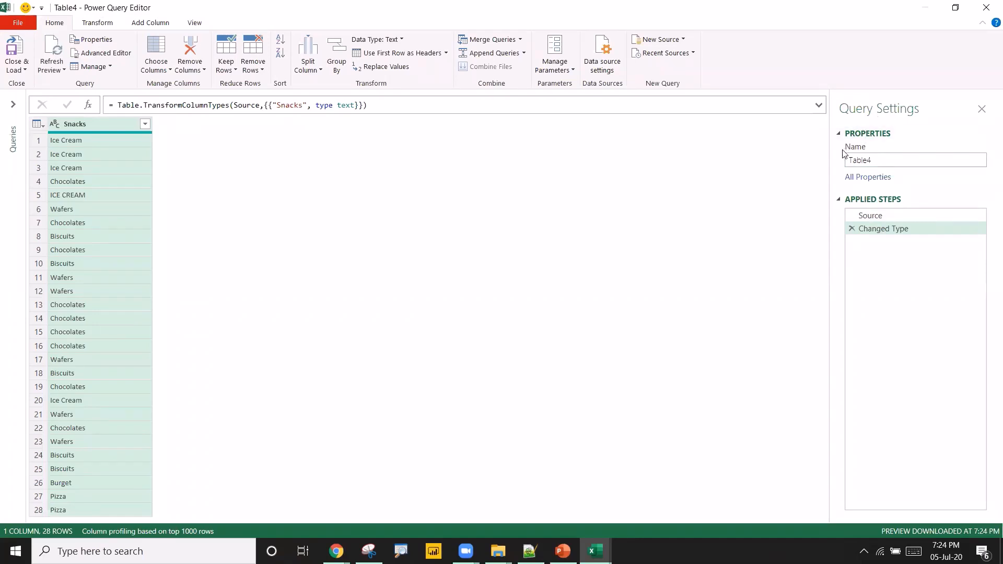
# Rename the query as Query_UniqueList.
pyautogui.click(879, 164)
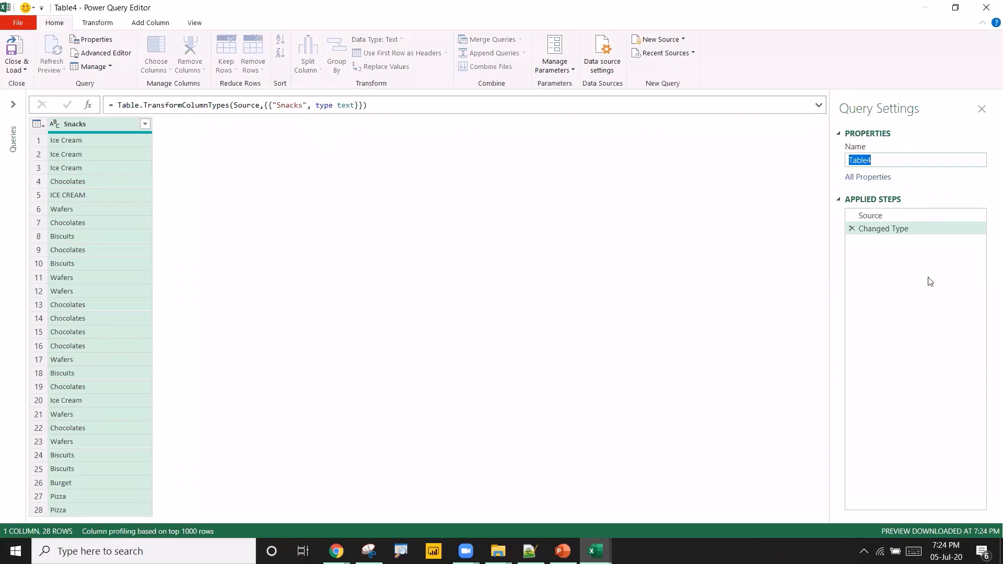
pyautogui.write('Query_UniqueList')
pyautogui.press('Return')
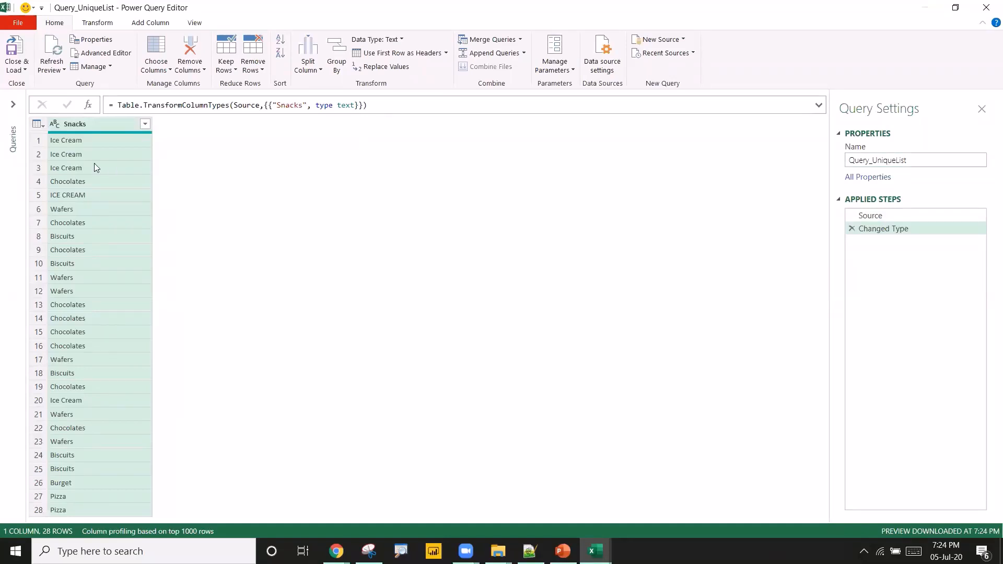
# Remove duplicate rows from the Snacks column in the Power Query Editor.
pyautogui.click(72, 169)
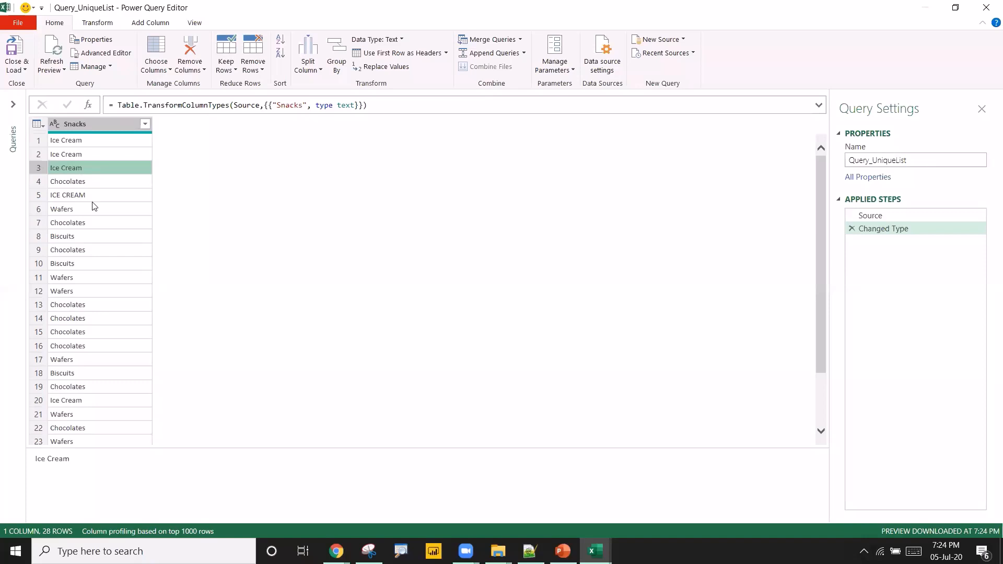
pyautogui.click(87, 251)
pyautogui.click(86, 292)
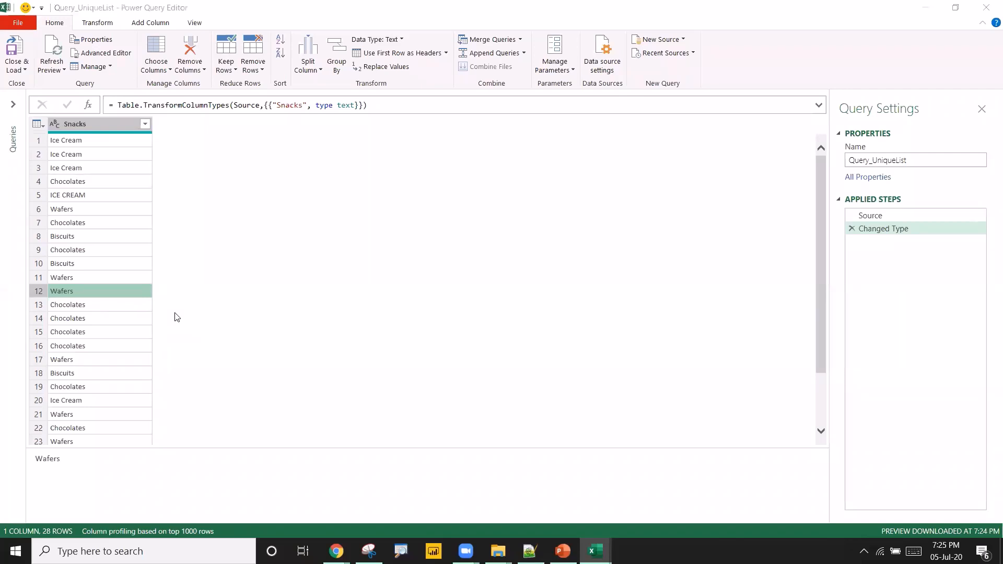
pyautogui.click(911, 160)
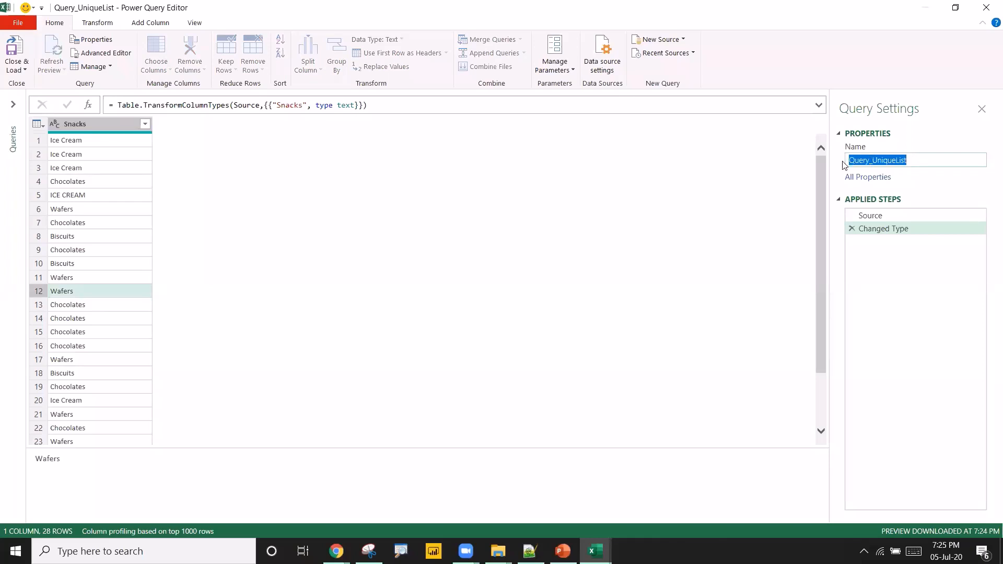
pyautogui.click(80, 192)
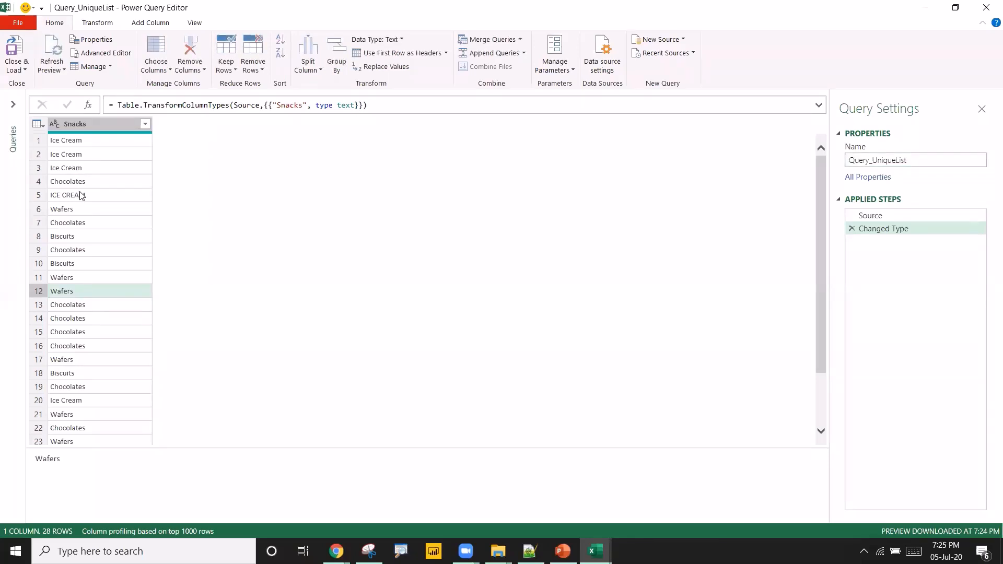
pyautogui.click(85, 125)
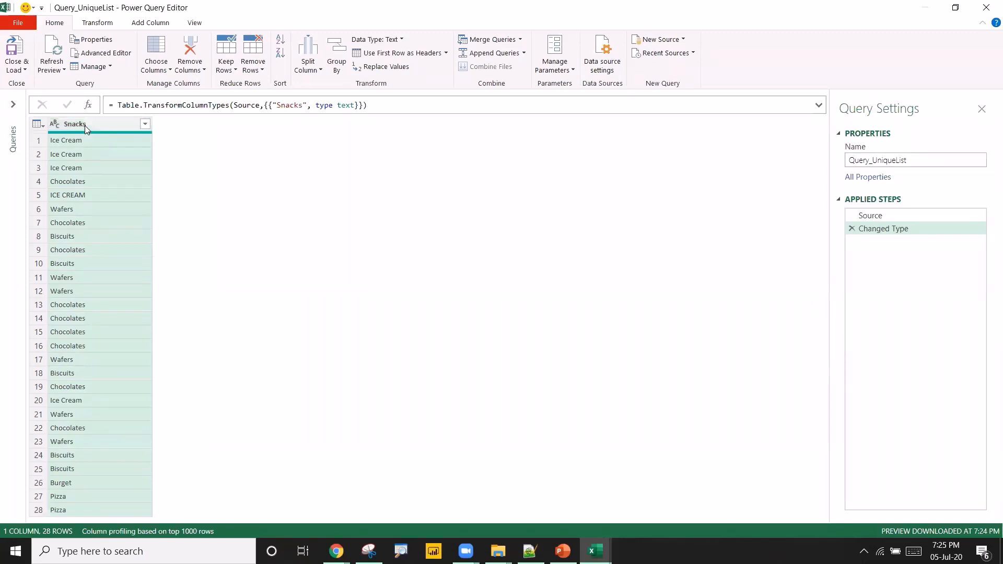
pyautogui.rightClick(85, 126)
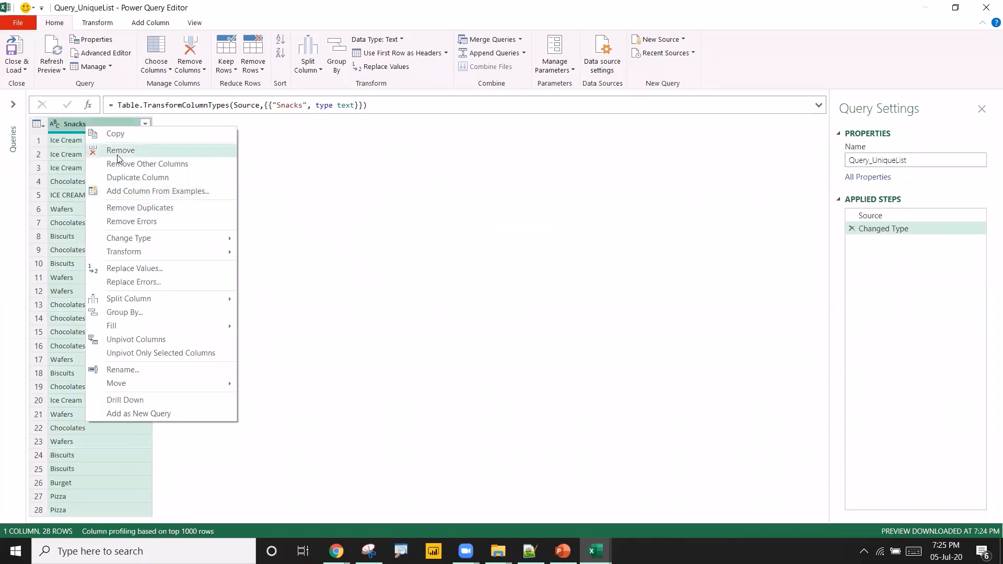
pyautogui.click(120, 209)
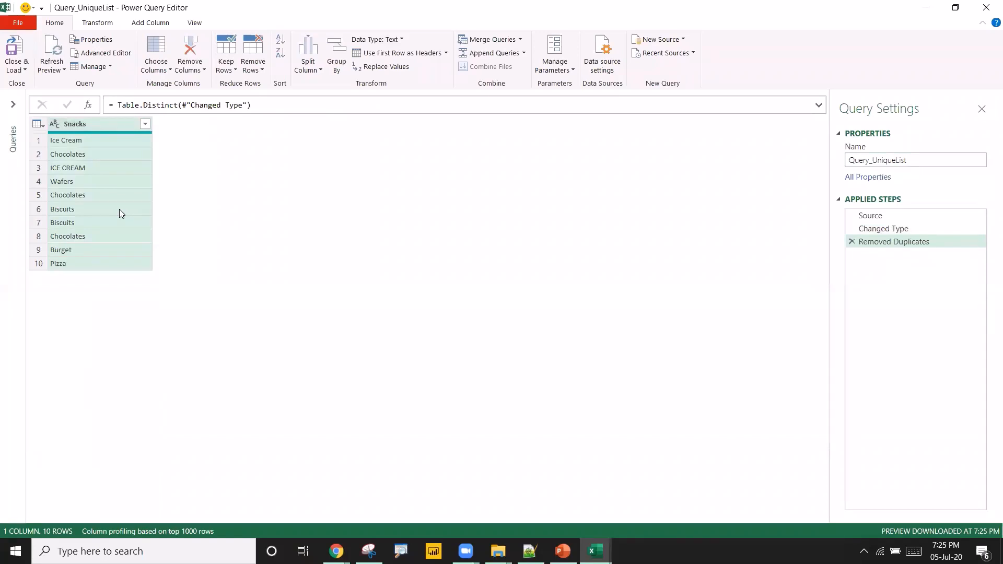
pyautogui.click(83, 157)
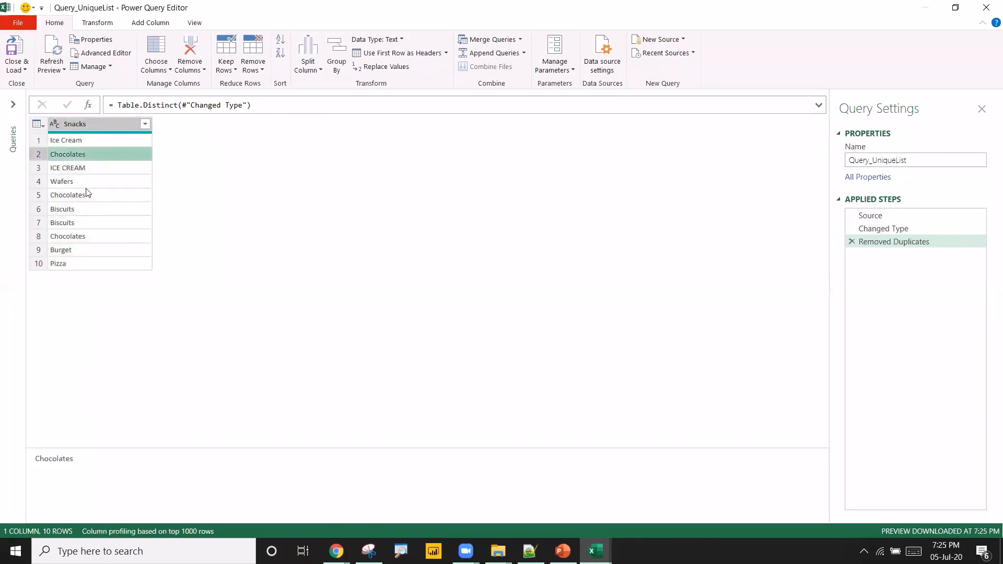
# Delete the Removed Duplicates step from the query's applied steps.
pyautogui.click(78, 194)
pyautogui.click(80, 237)
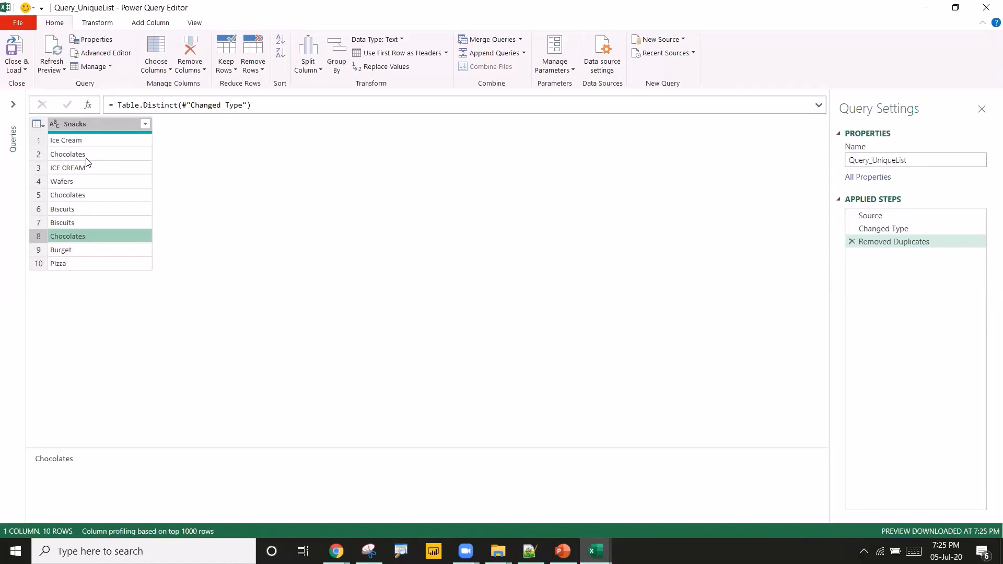
pyautogui.click(852, 241)
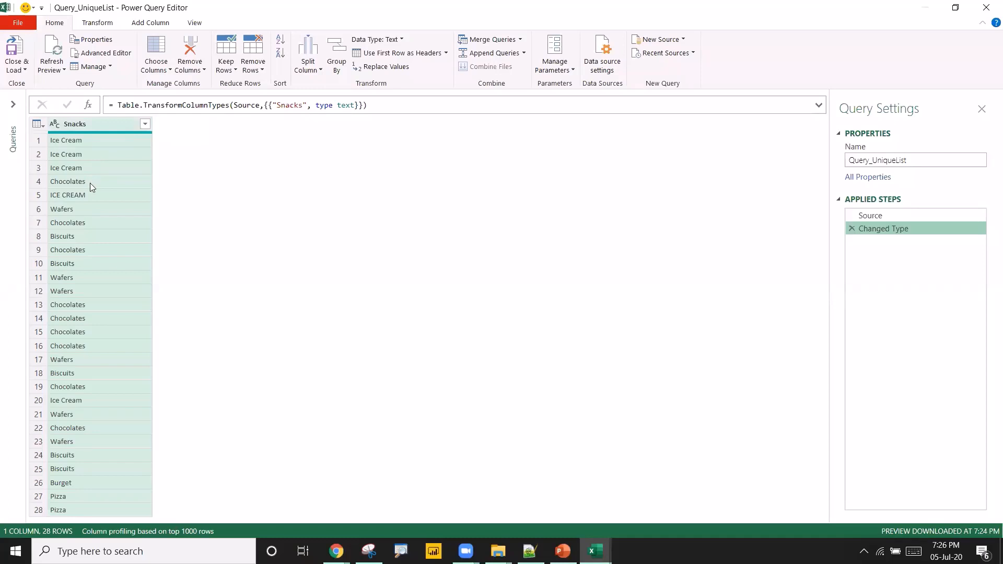
# Trim the text in the Snacks column and capitalize each word.
pyautogui.rightClick(98, 128)
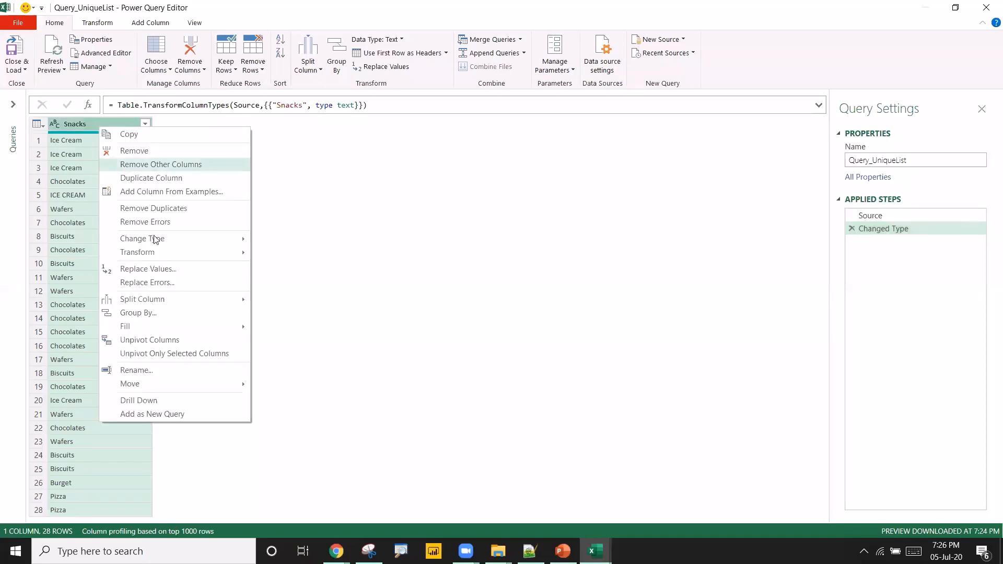
pyautogui.moveTo(158, 254)
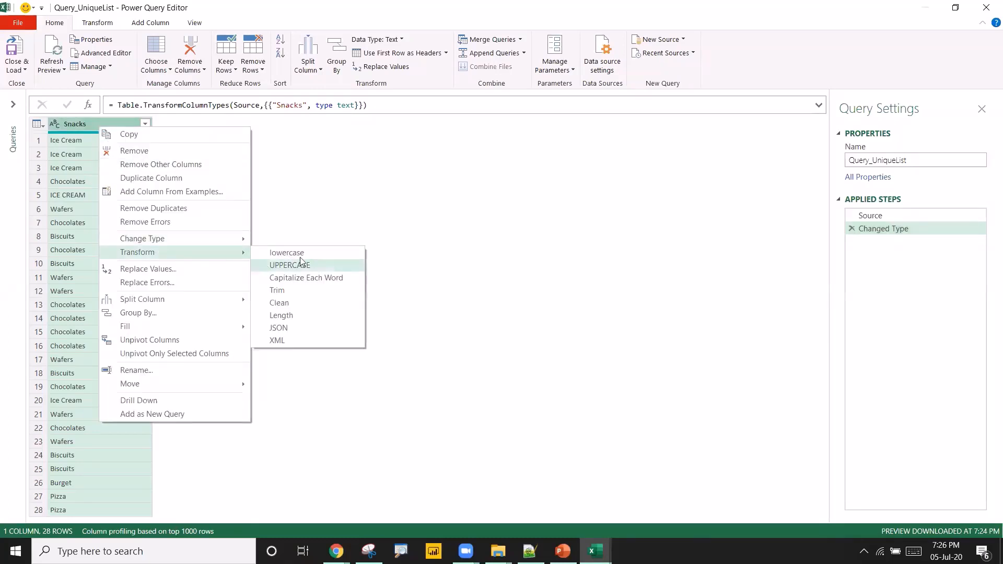
pyautogui.click(289, 289)
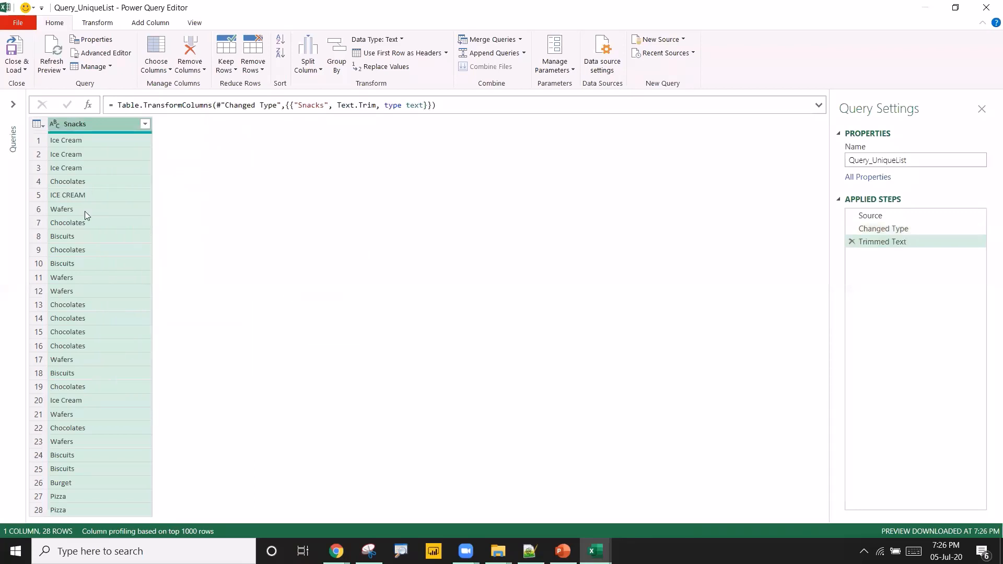
pyautogui.rightClick(98, 129)
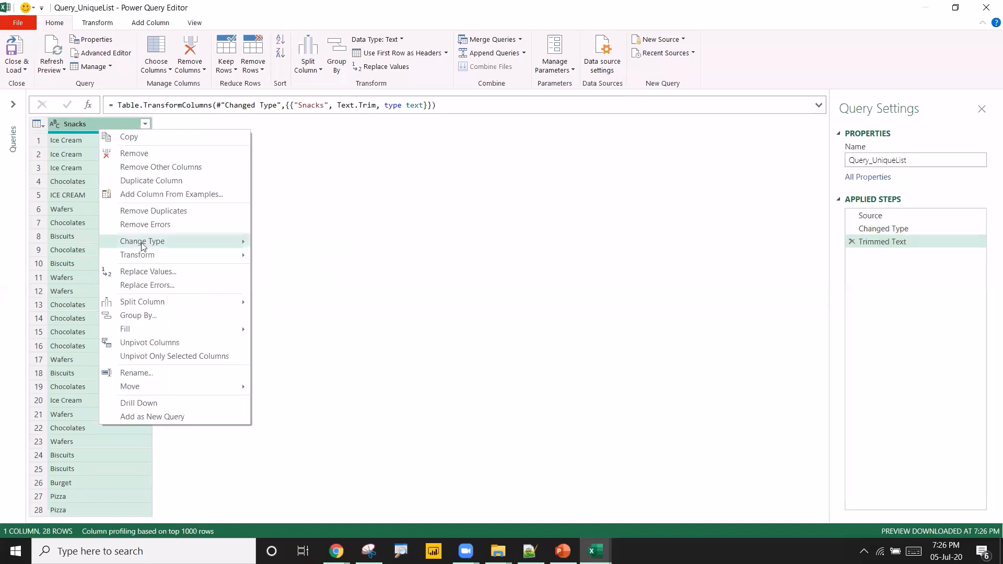
pyautogui.moveTo(158, 256)
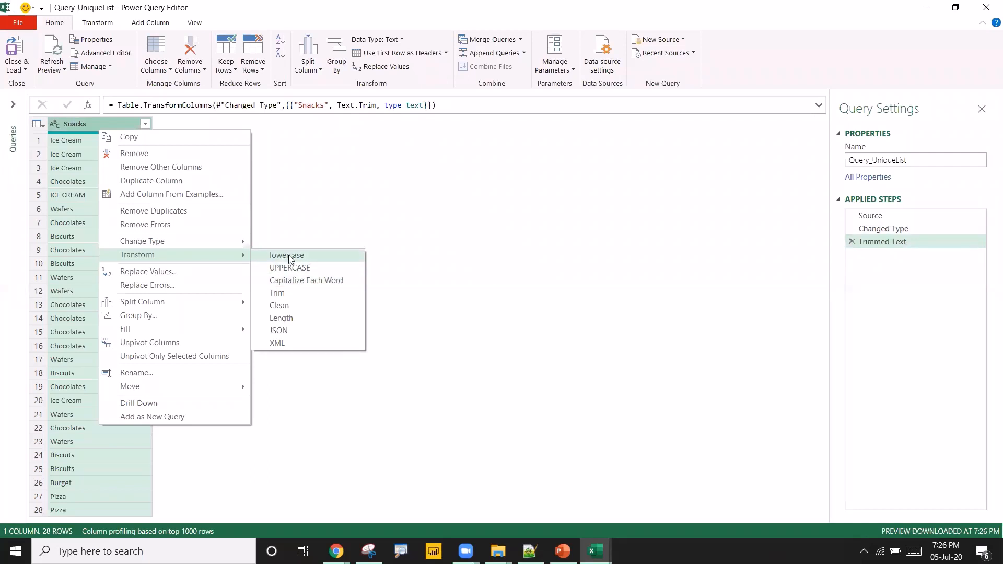
pyautogui.click(286, 281)
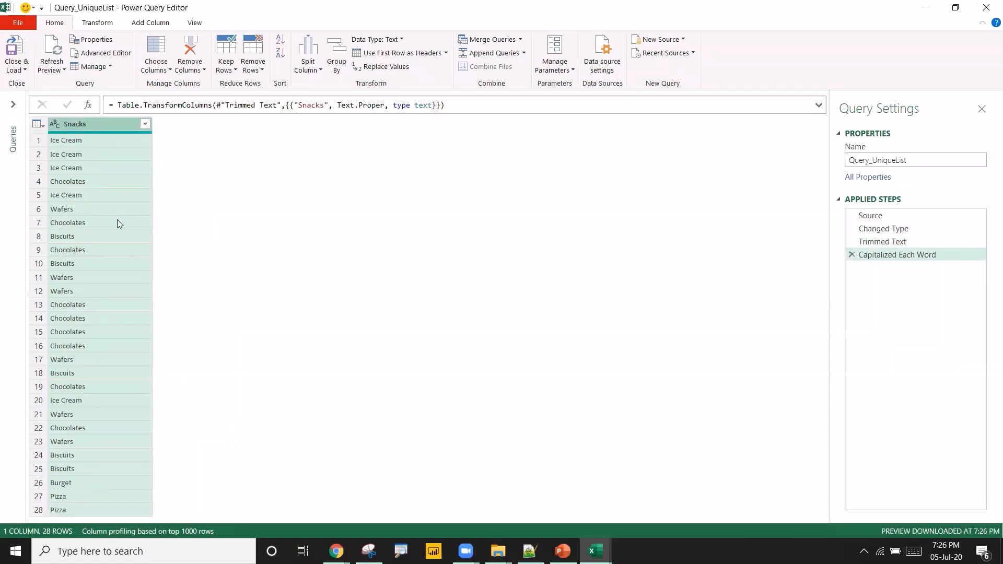
# Remove duplicates from the cleaned Snacks column and close and load the query to the worksheet.
pyautogui.click(88, 142)
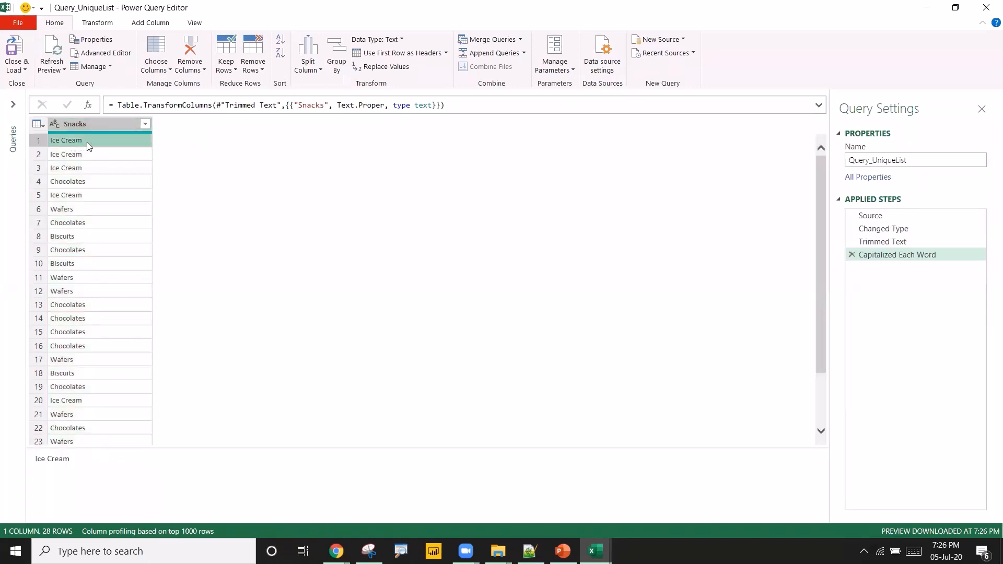
pyautogui.click(85, 154)
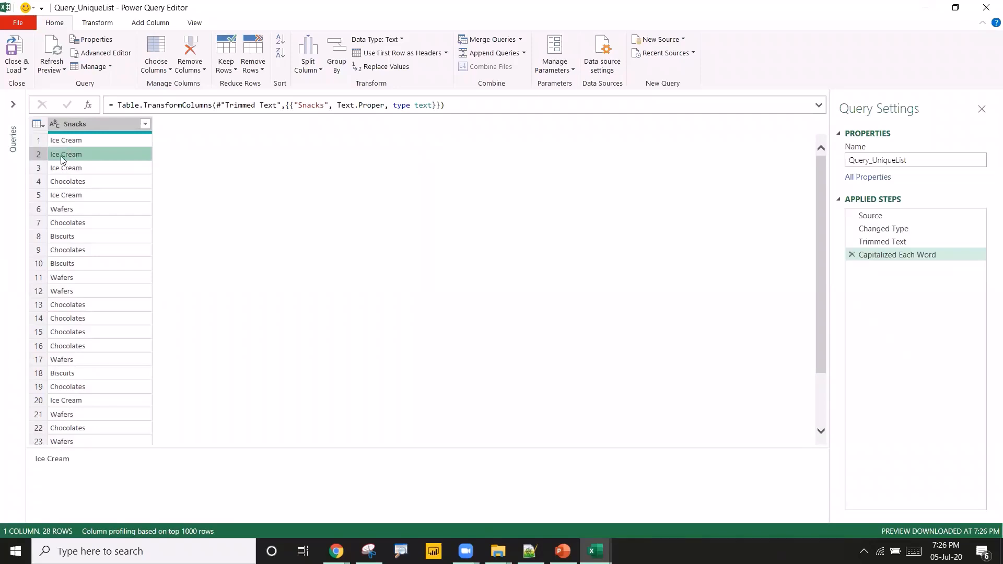
pyautogui.click(69, 141)
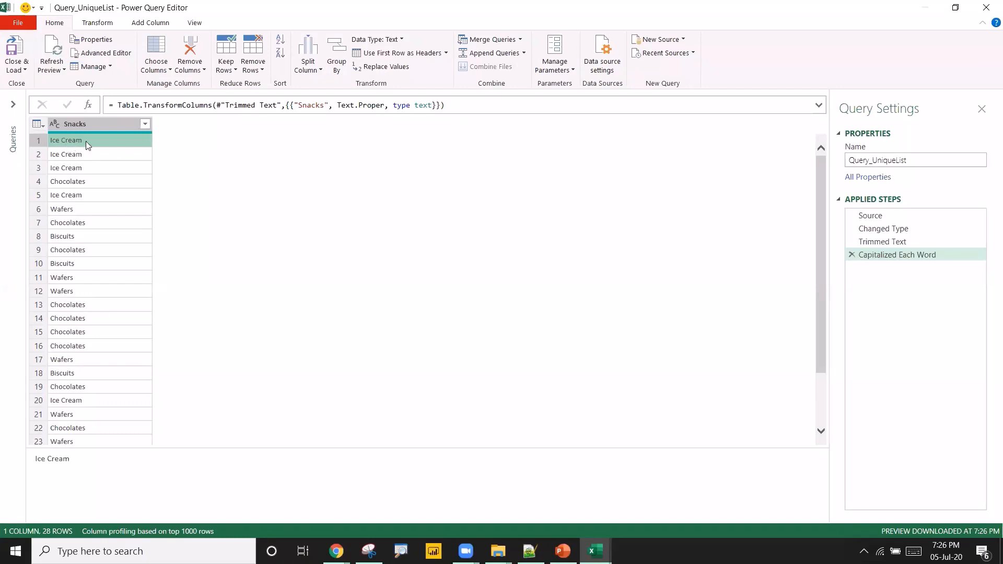
pyautogui.click(79, 155)
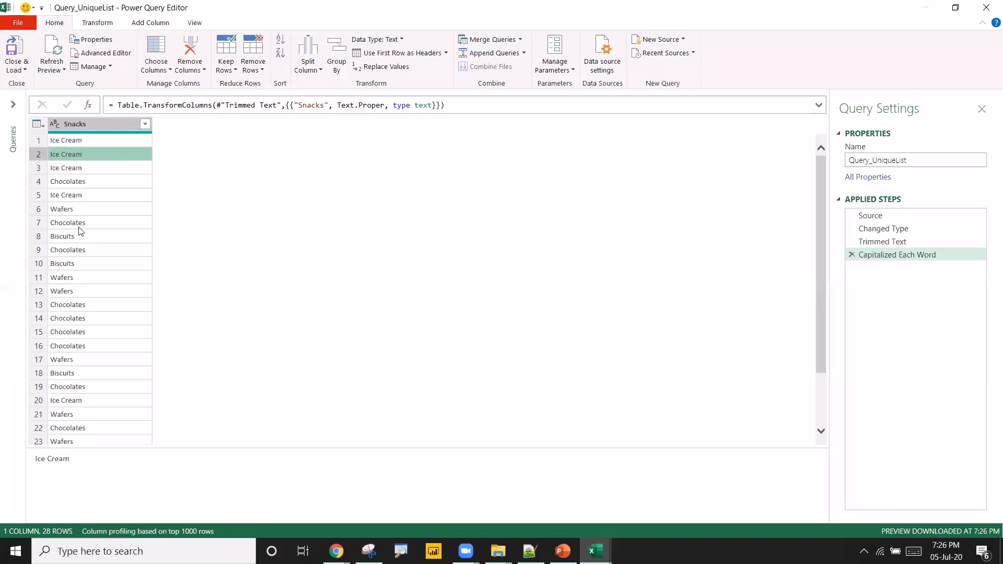
pyautogui.click(100, 126)
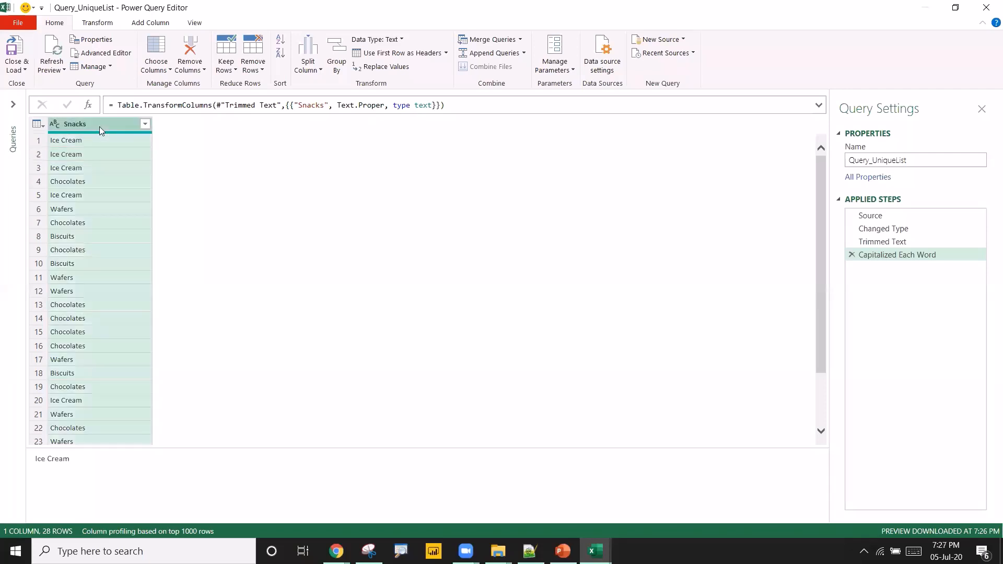
pyautogui.rightClick(99, 126)
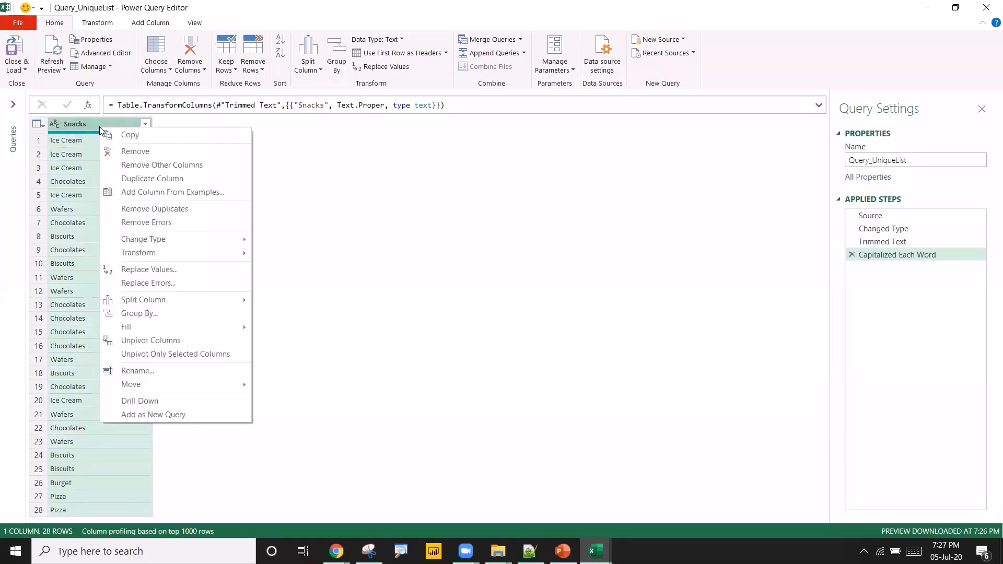
pyautogui.click(138, 209)
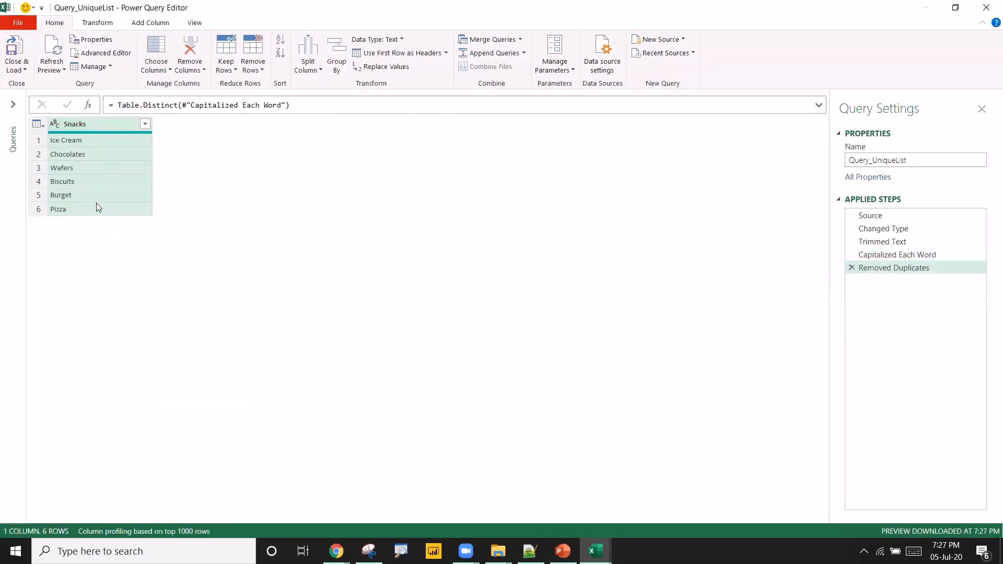
pyautogui.click(104, 194)
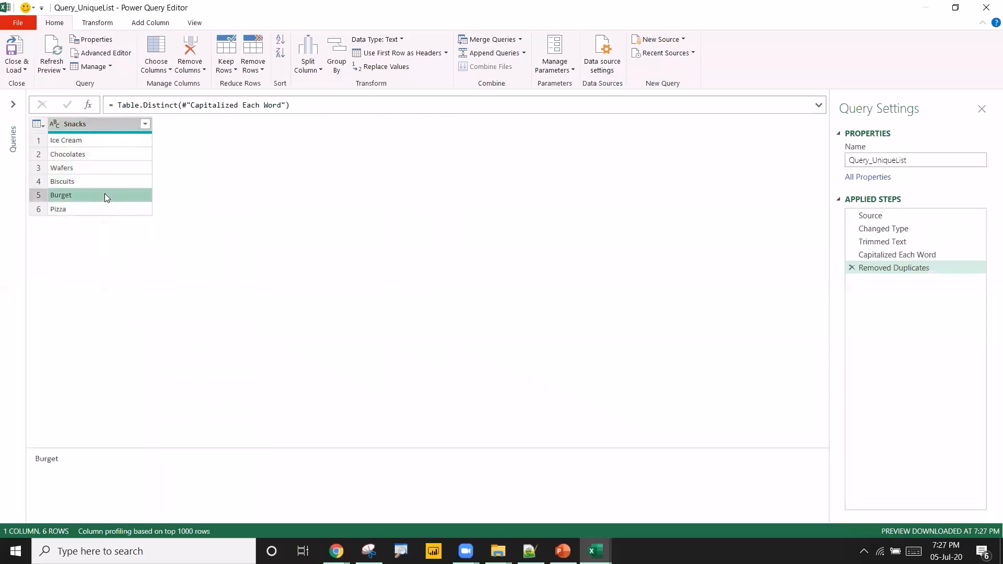
pyautogui.click(14, 51)
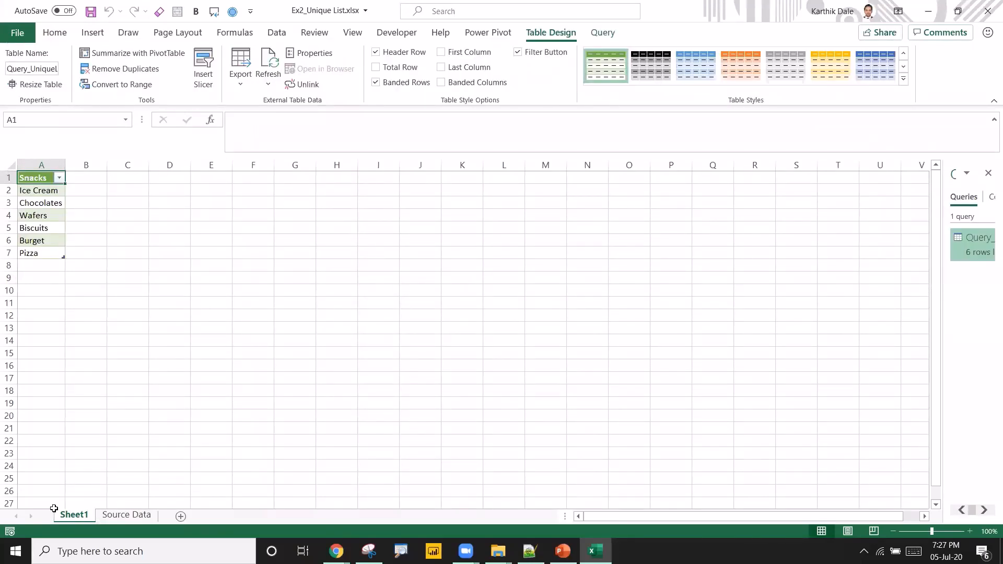
# Rename the Sheet1 worksheet as Output Data.
pyautogui.doubleClick(68, 516)
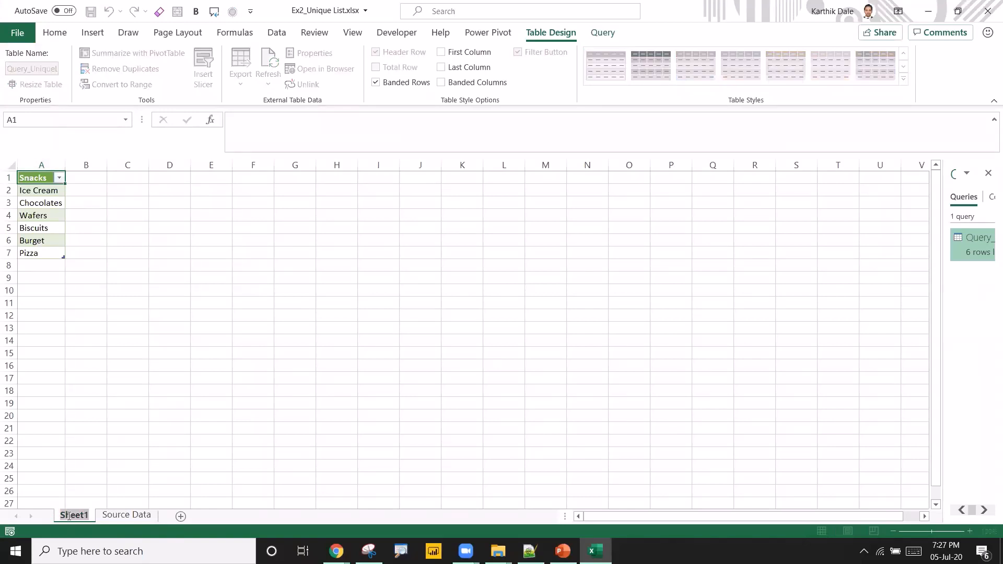
pyautogui.write('Outpu')
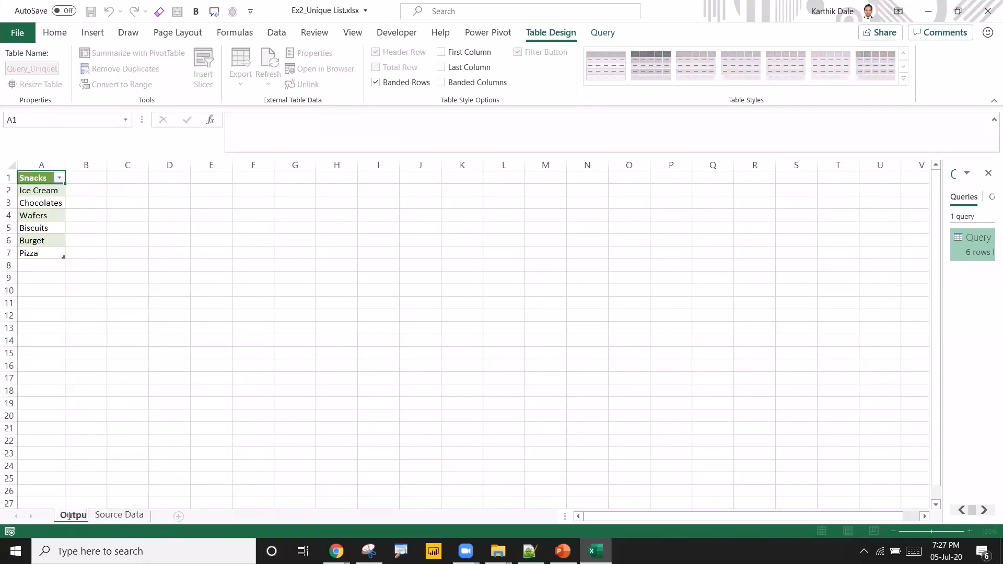
pyautogui.write('t Data')
pyautogui.press('Return')
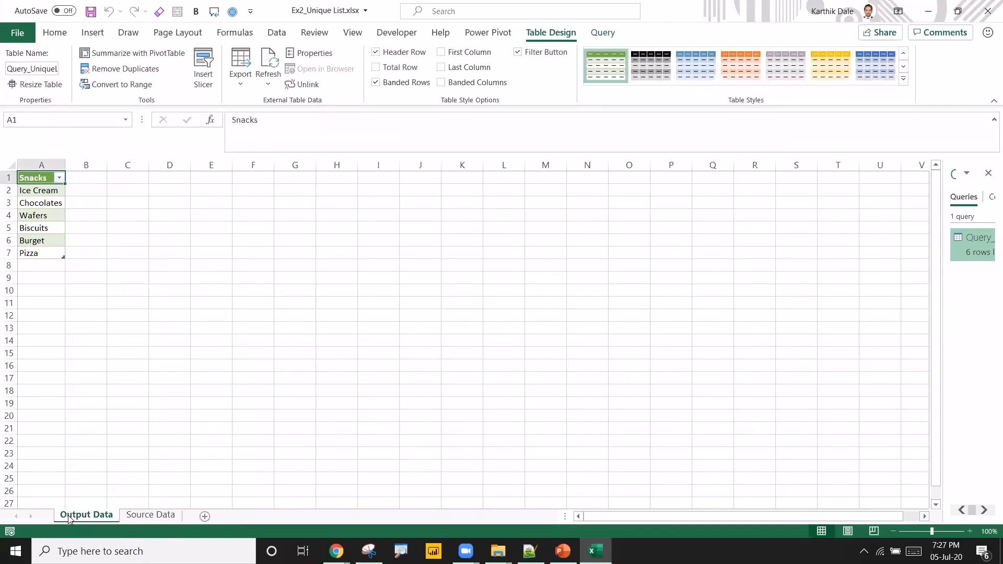
# Correct the Burget entry in the Source Data table to Burger.
pyautogui.click(151, 516)
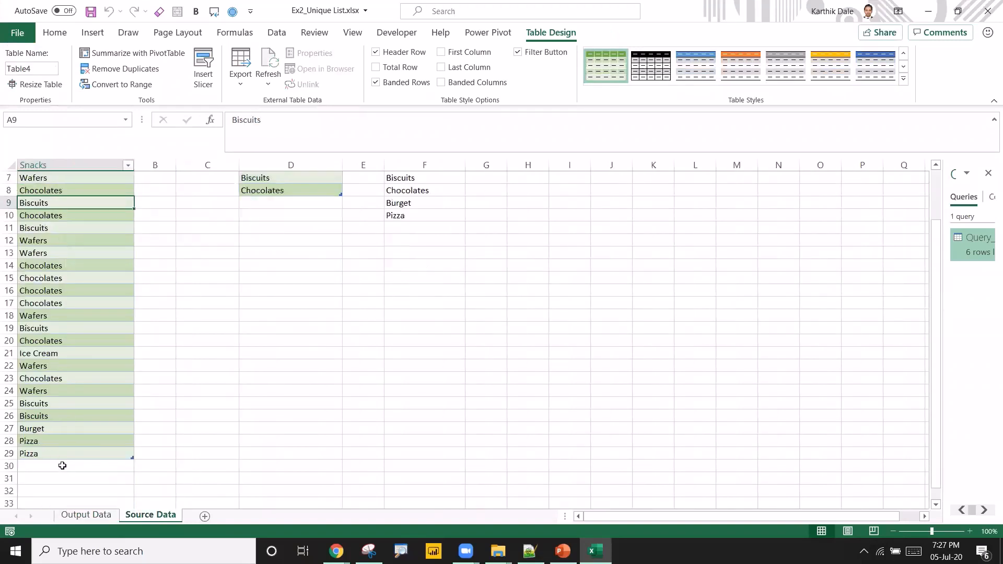
pyautogui.click(45, 429)
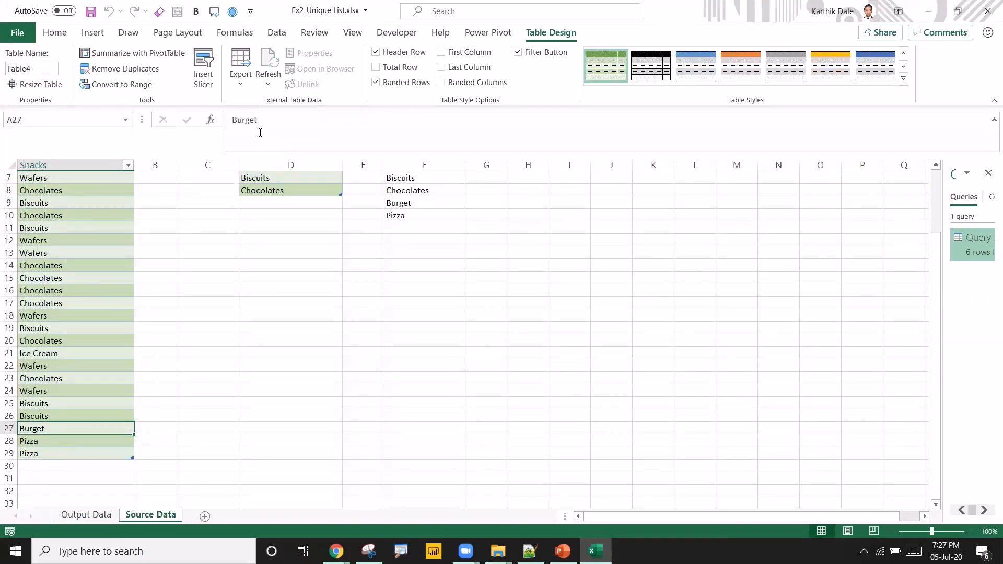
pyautogui.click(281, 121)
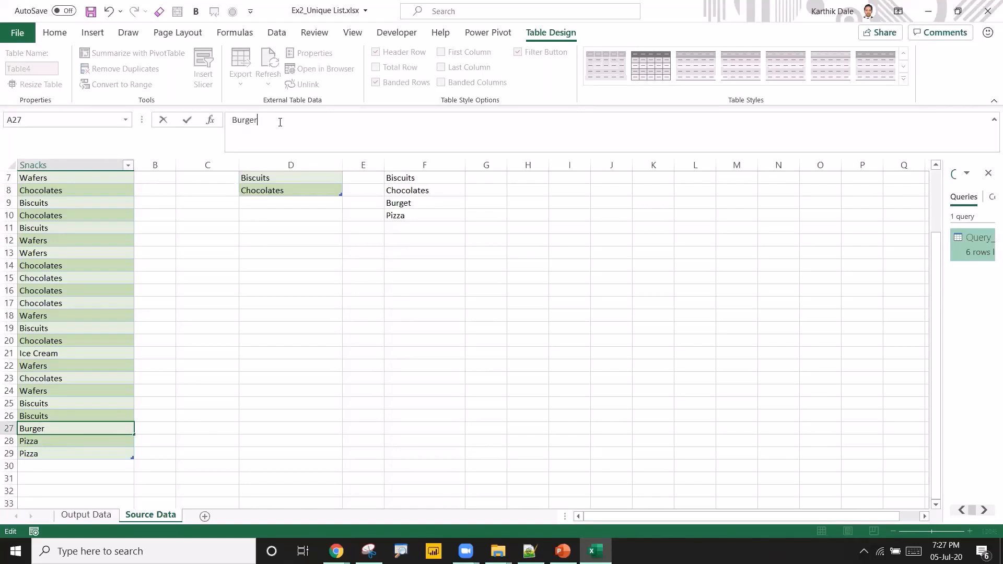
pyautogui.press('Return')
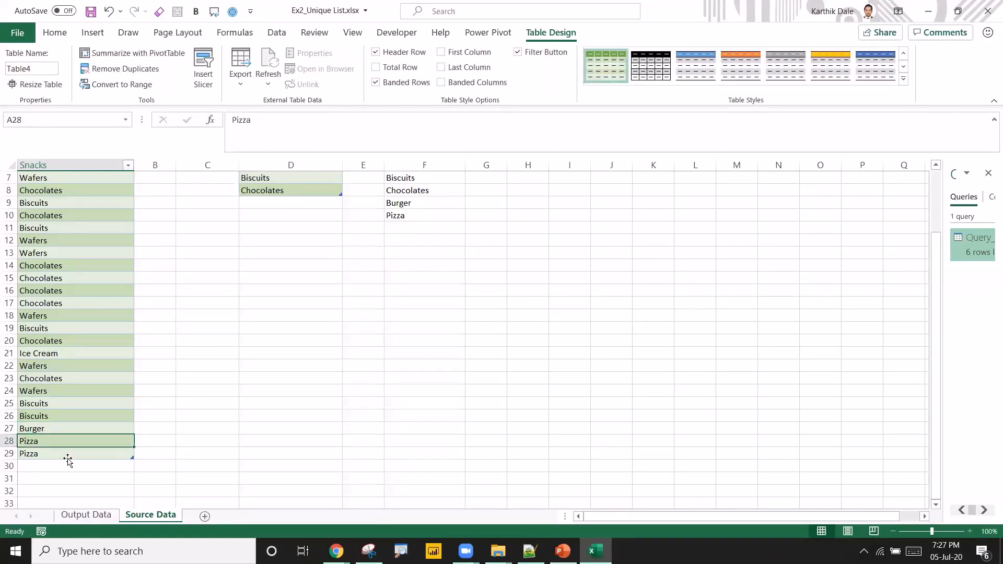
# Refresh the query table on the Output Data sheet.
pyautogui.click(86, 516)
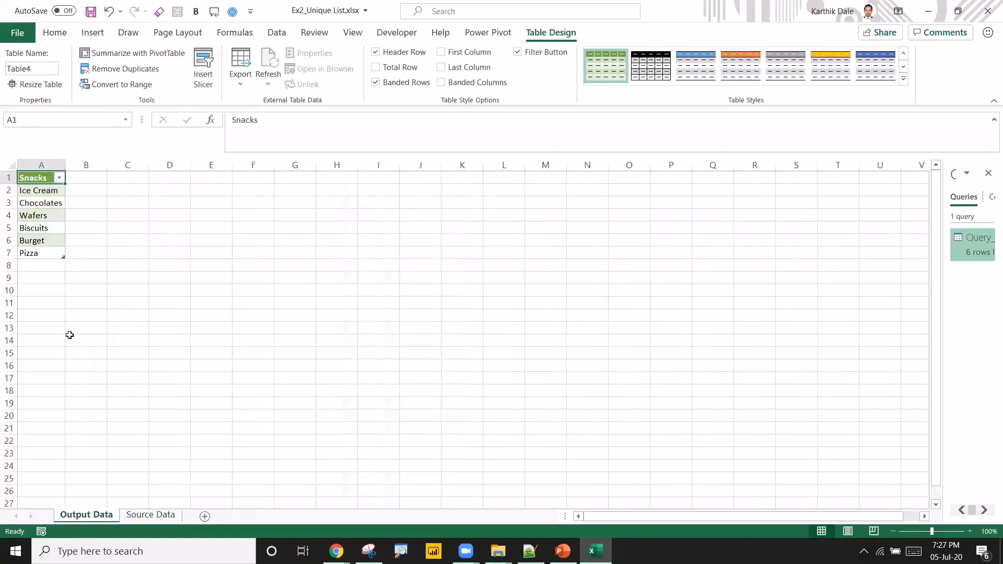
pyautogui.click(37, 244)
pyautogui.click(34, 217)
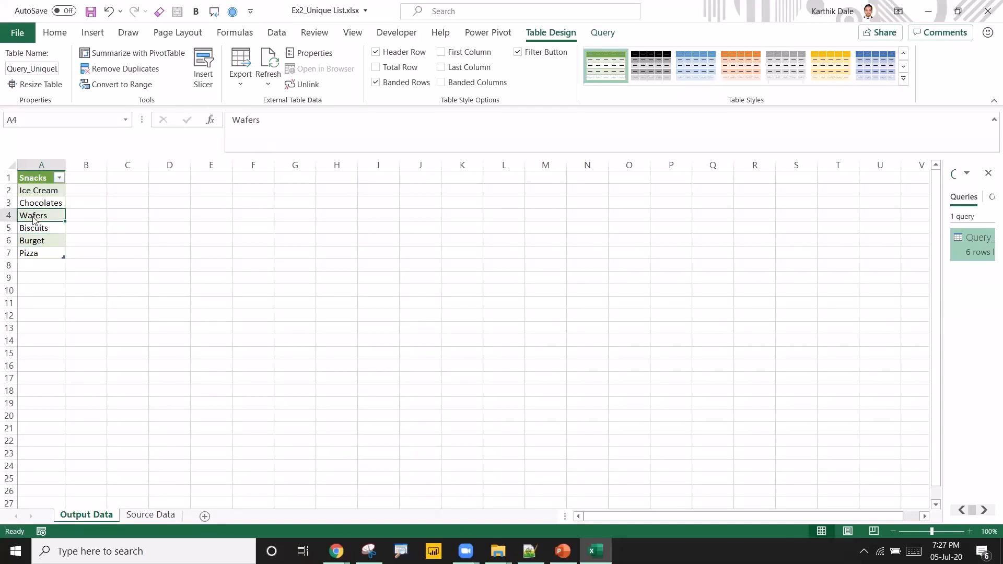
pyautogui.rightClick(34, 217)
pyautogui.click(52, 252)
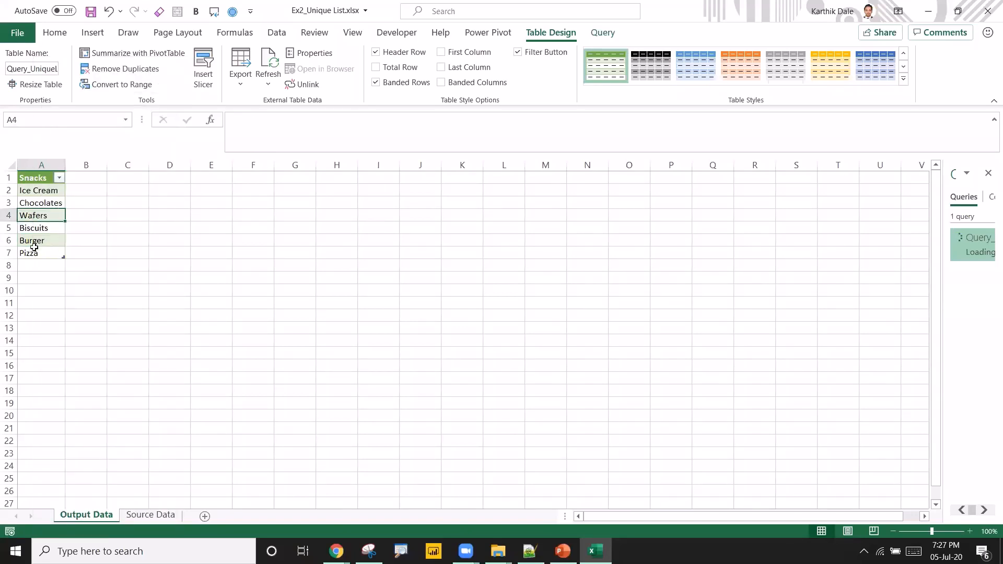
pyautogui.click(34, 243)
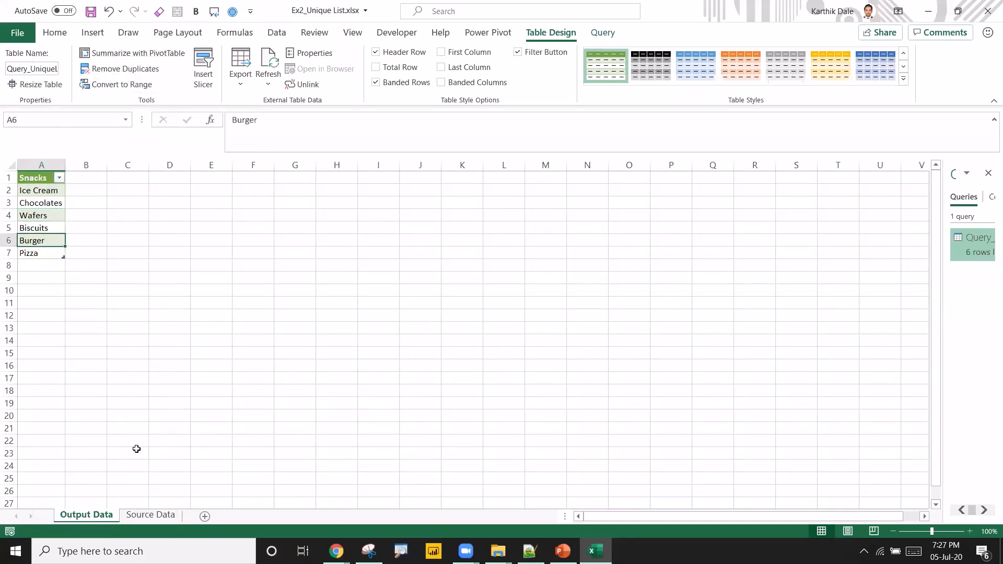
# Add three xyz entries below the last row of the Source Data table.
pyautogui.click(150, 516)
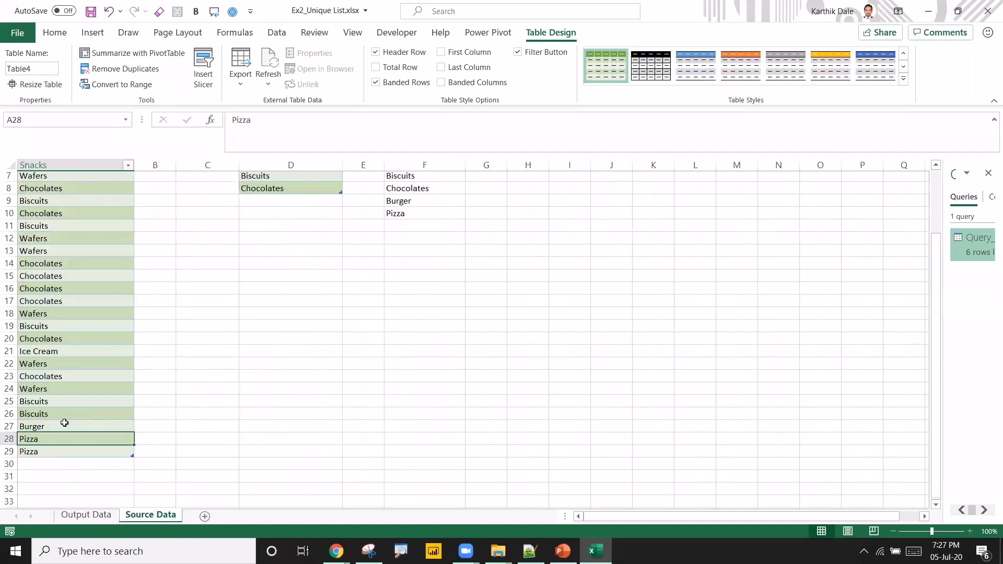
pyautogui.click(41, 392)
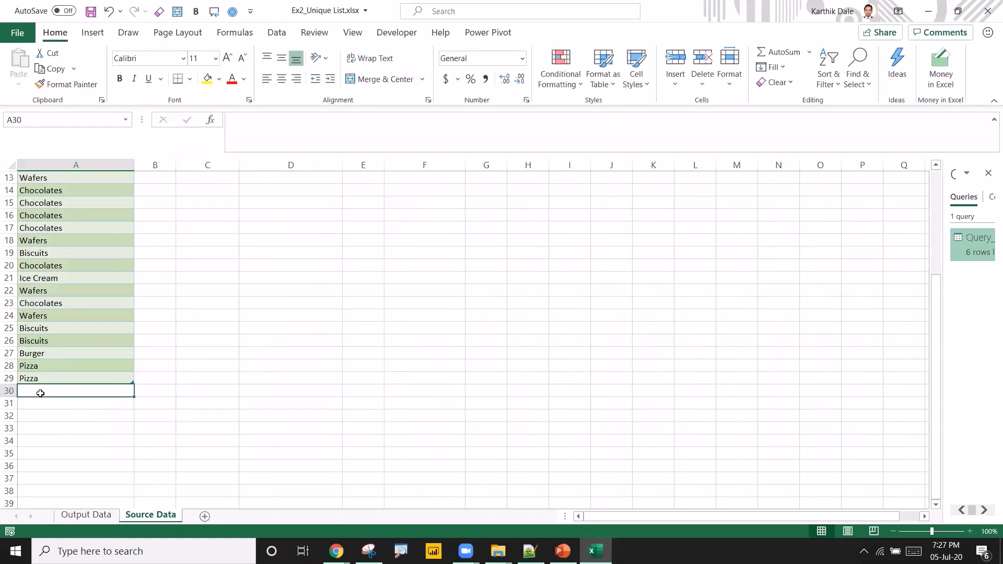
pyautogui.write('xyz')
pyautogui.press('Return')
pyautogui.write('xyz')
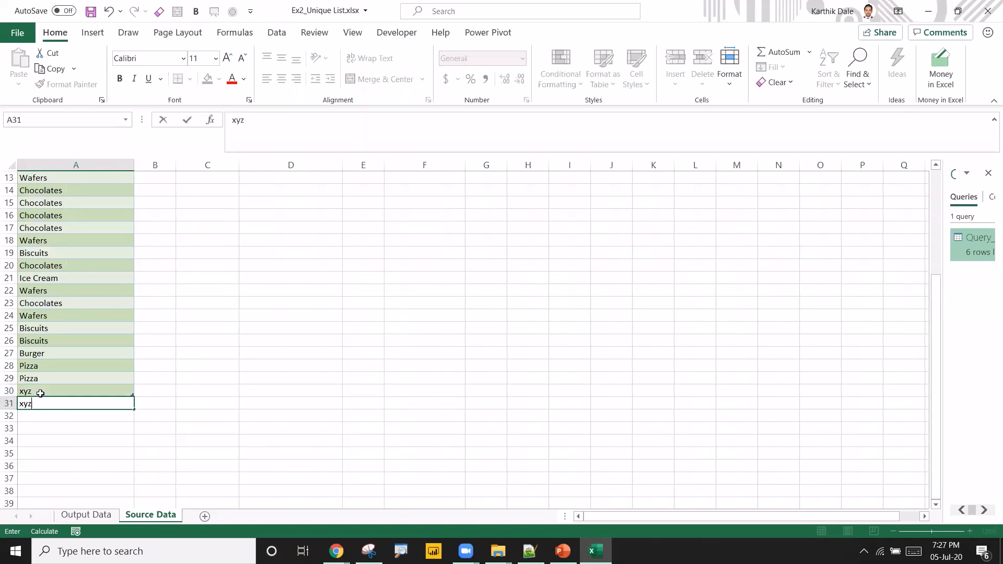
pyautogui.press('Return')
pyautogui.write('xya')
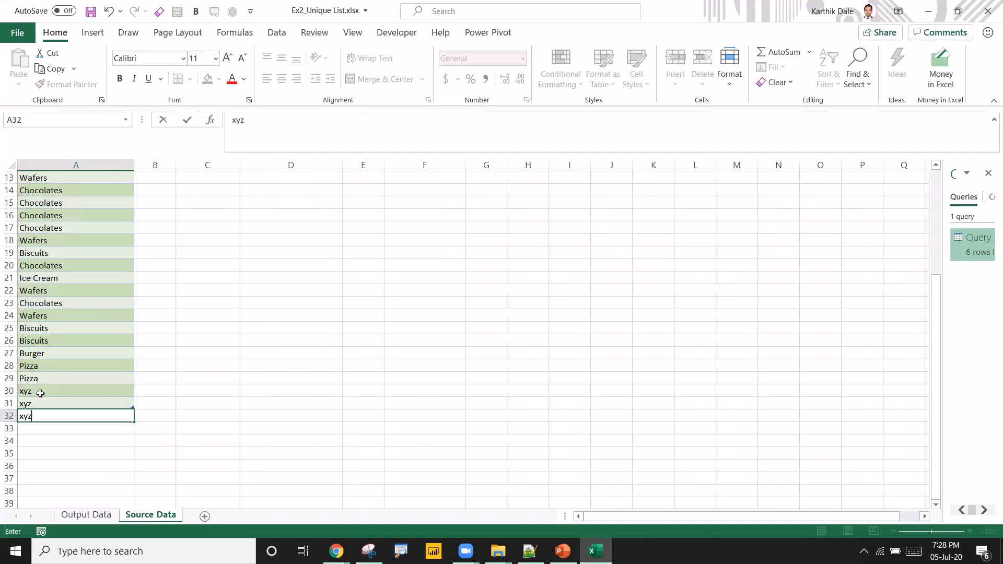
pyautogui.press('Return')
# Return to the Output Data sheet and refresh the query table so the new xyz entries are picked up.
pyautogui.hotkey('ctrl', 'pageup')
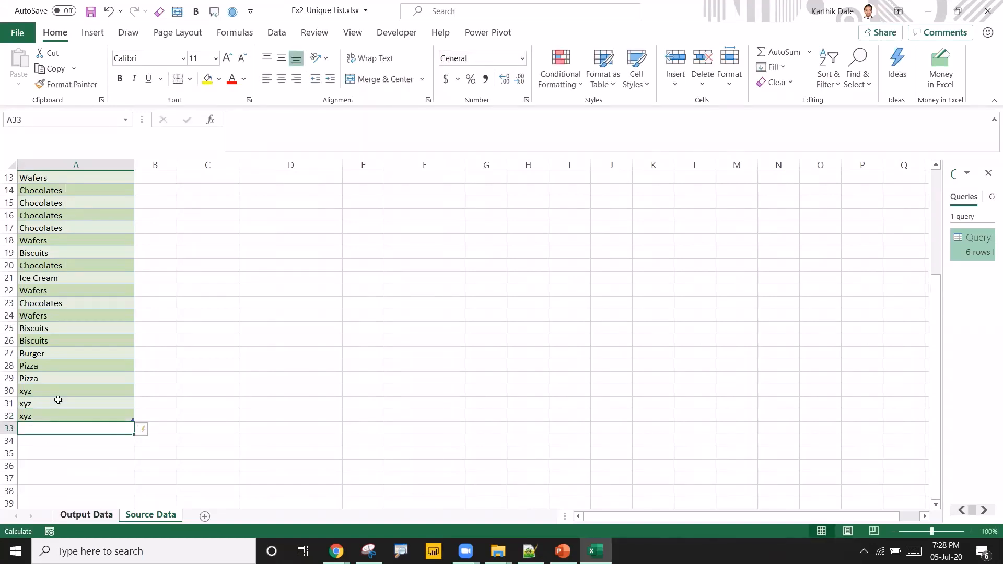
pyautogui.rightClick(42, 242)
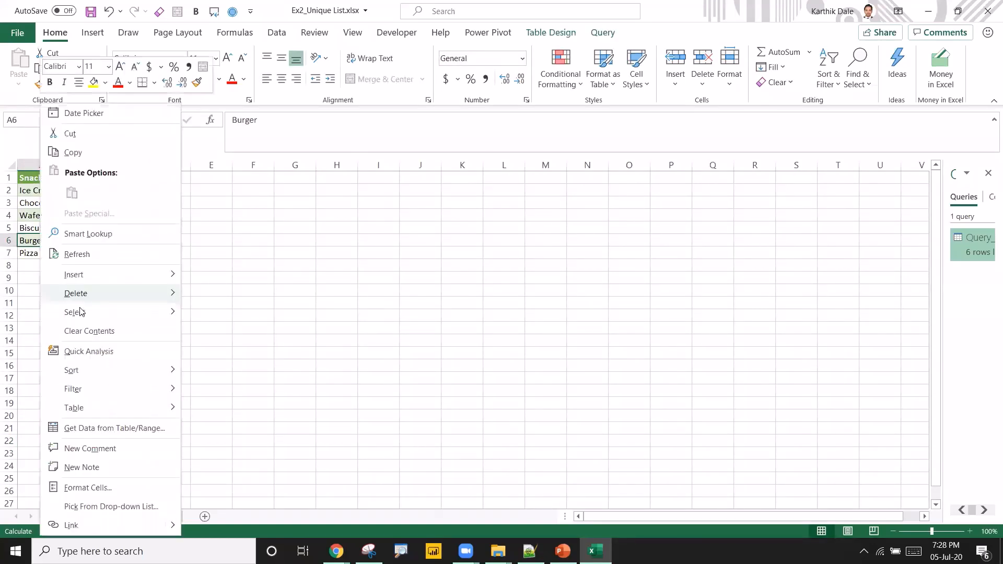
pyautogui.moveTo(91, 310)
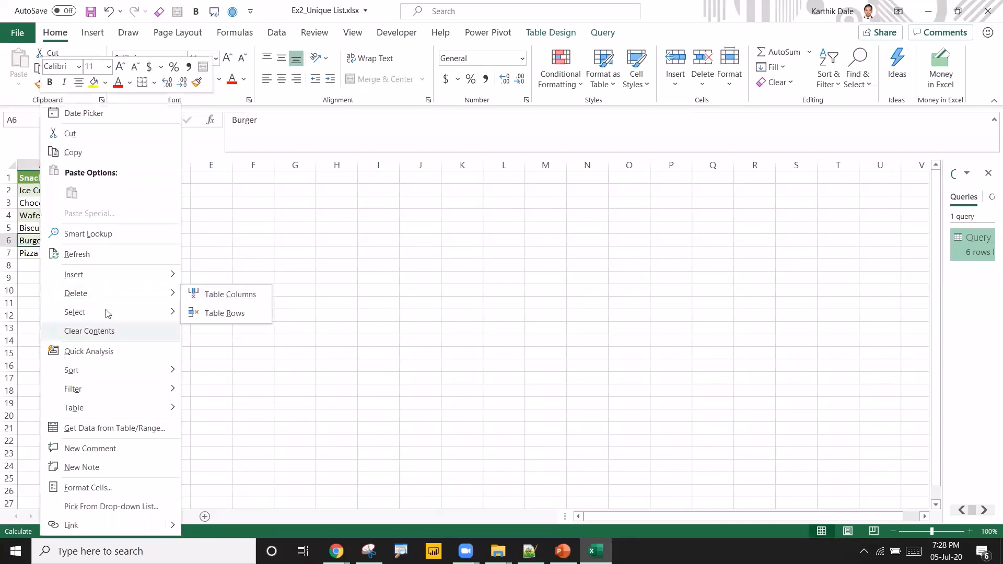
pyautogui.click(81, 254)
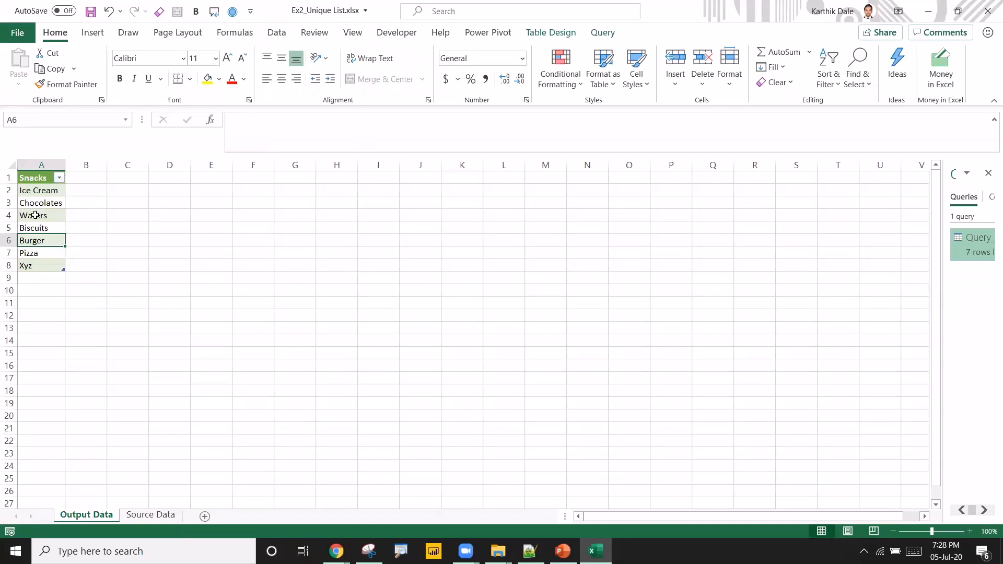
# Save the workbook and close it.
pyautogui.hotkey('ctrl', 's')
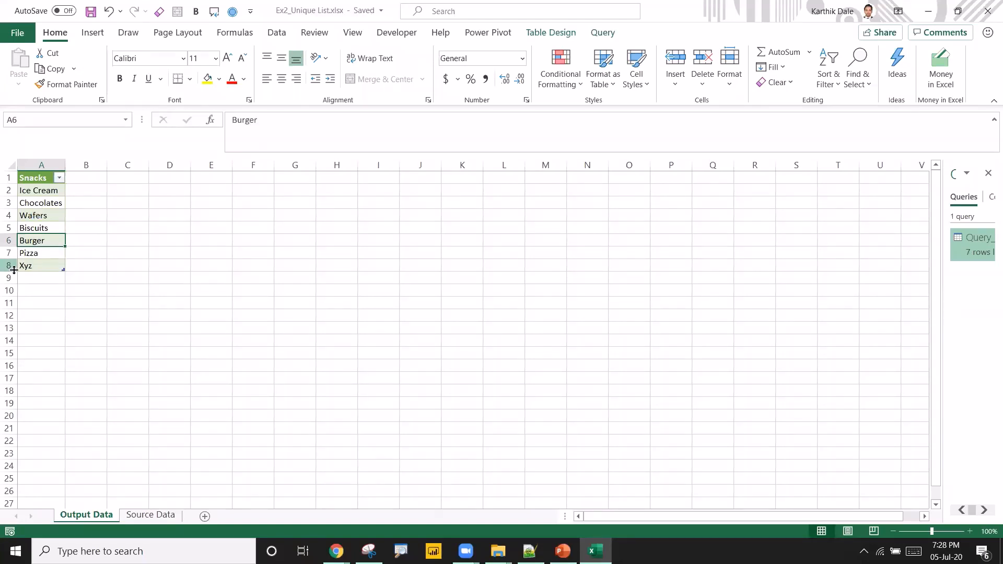
pyautogui.click(89, 14)
pyautogui.click(988, 11)
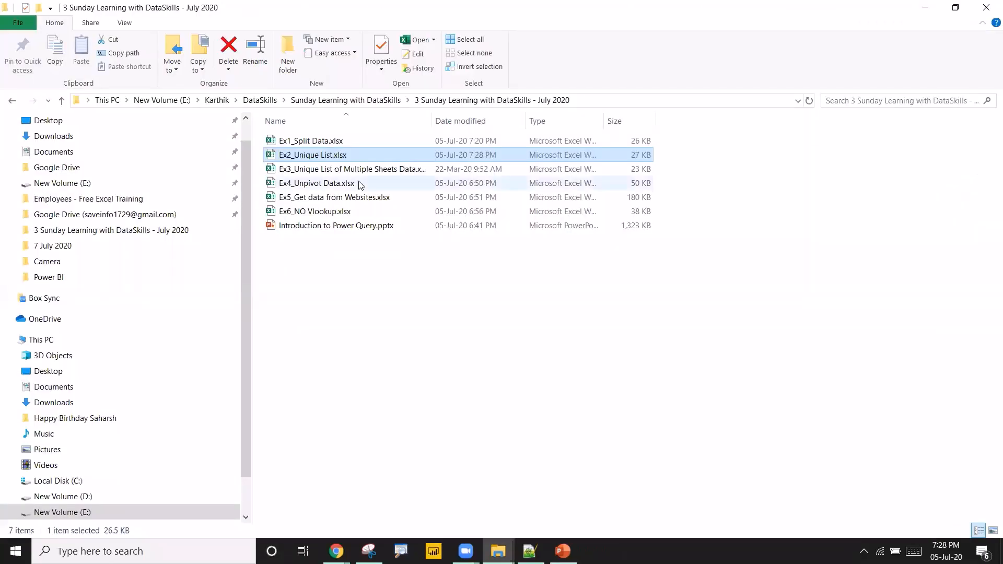
# Open the Ex3_Unique List of Multiple Sheets Data.xlsx workbook.
pyautogui.doubleClick(383, 168)
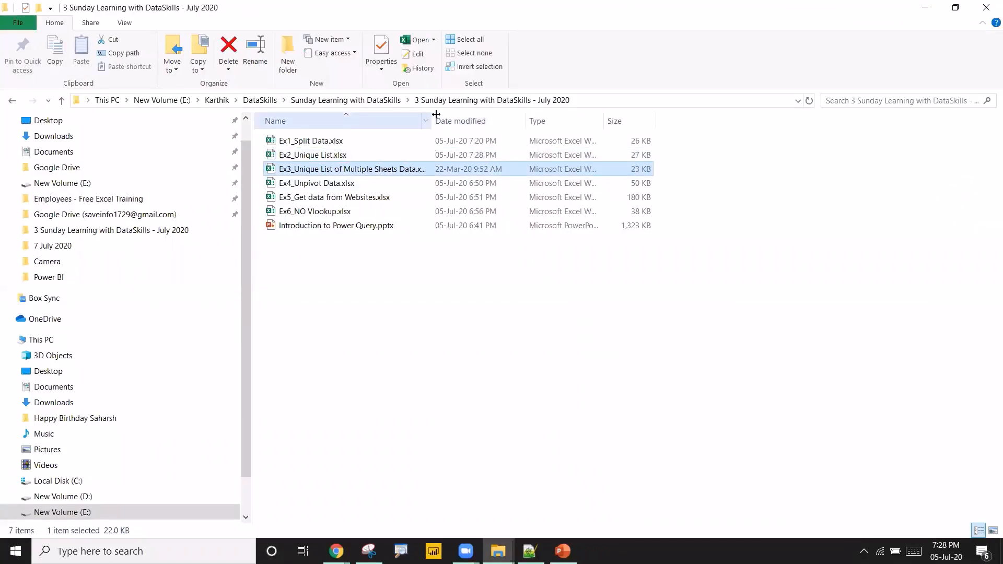
pyautogui.moveTo(435, 114); pyautogui.dragTo(529, 119)
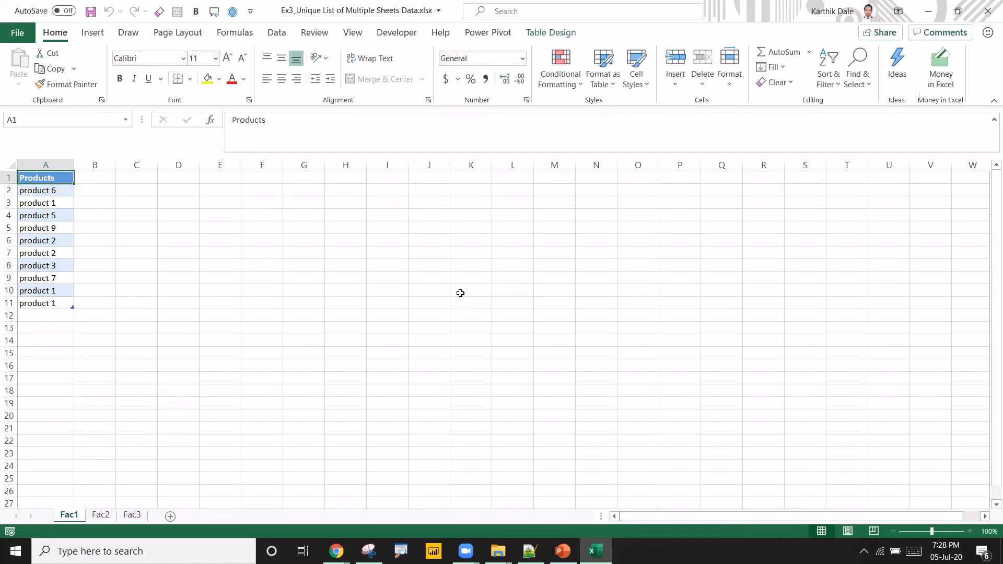
# Examine the Products lists on the Fac1, Fac2 and Fac3 sheets.
pyautogui.click(36, 216)
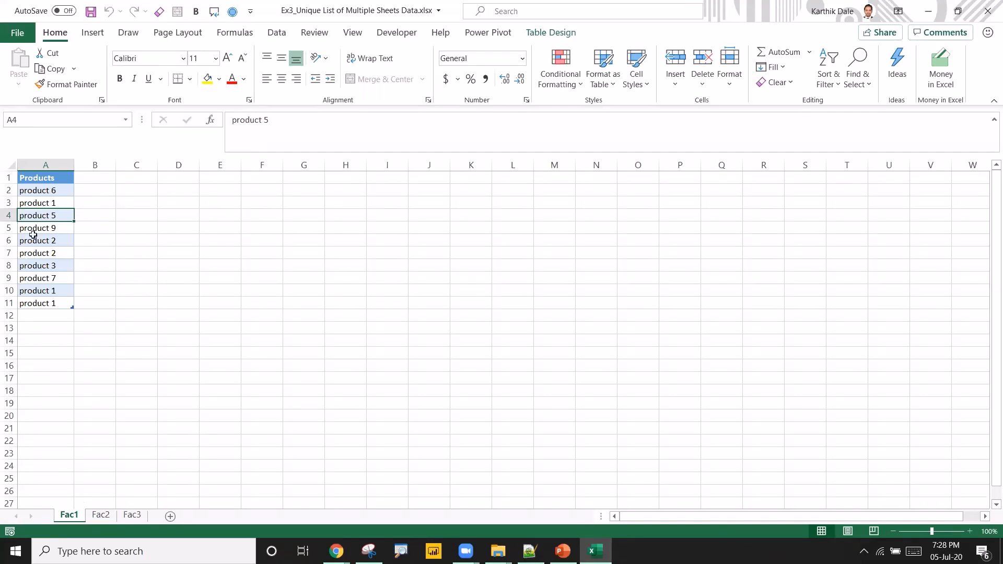
pyautogui.moveTo(46, 191); pyautogui.dragTo(44, 302)
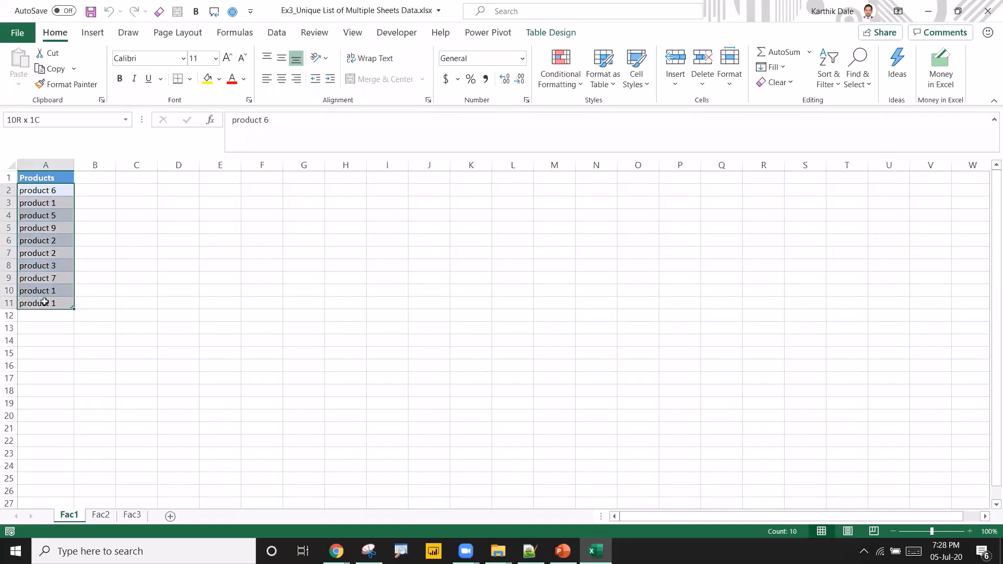
pyautogui.click(100, 514)
pyautogui.moveTo(45, 194); pyautogui.dragTo(49, 289)
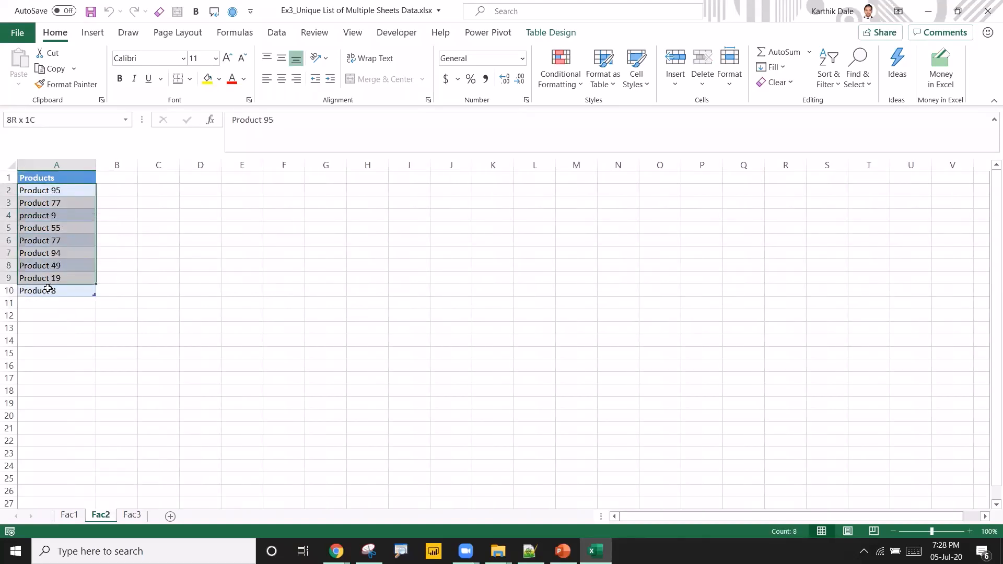
pyautogui.click(141, 519)
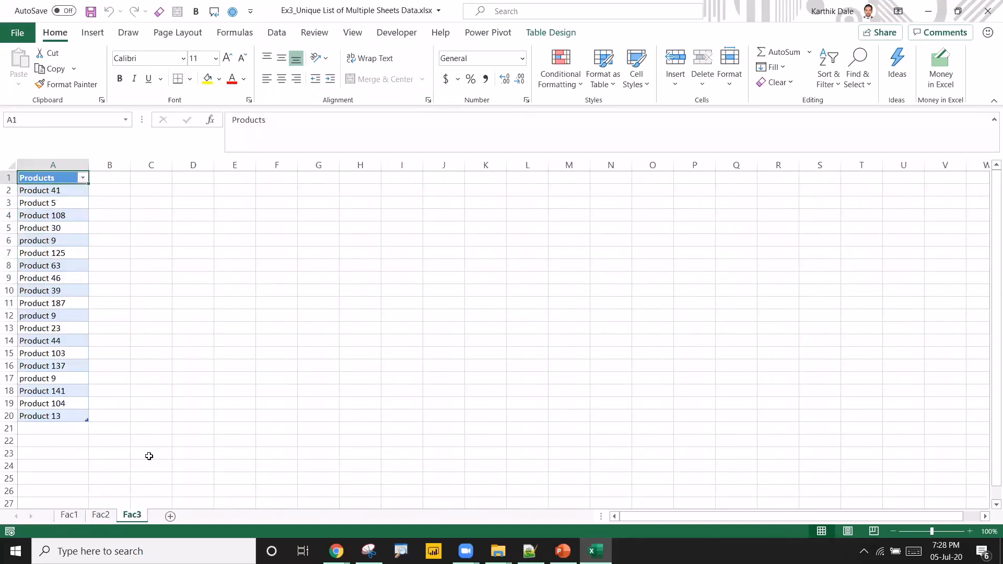
pyautogui.moveTo(46, 195); pyautogui.dragTo(11, 418)
pyautogui.click(69, 515)
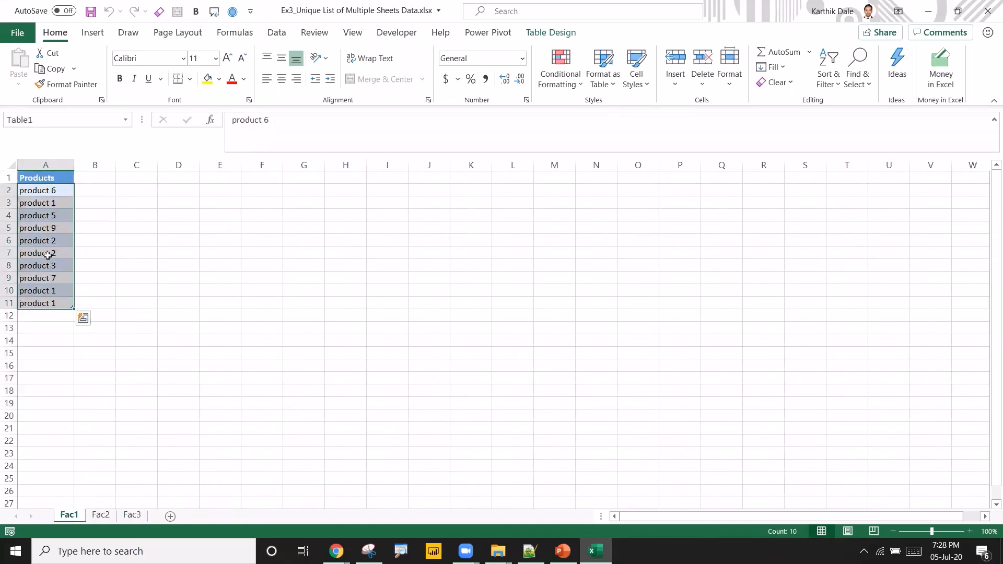
pyautogui.click(52, 240)
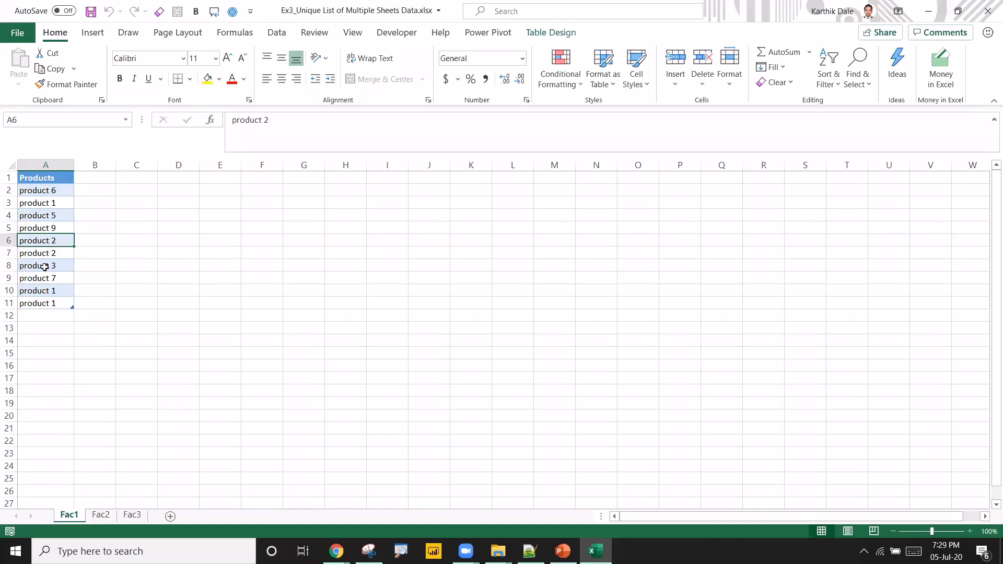
pyautogui.click(46, 230)
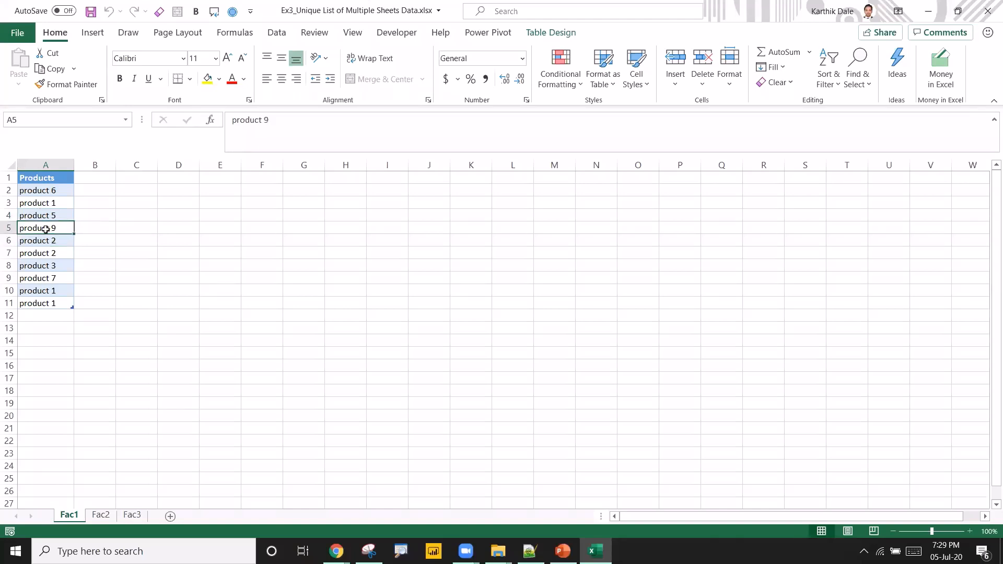
pyautogui.click(102, 516)
pyautogui.click(48, 217)
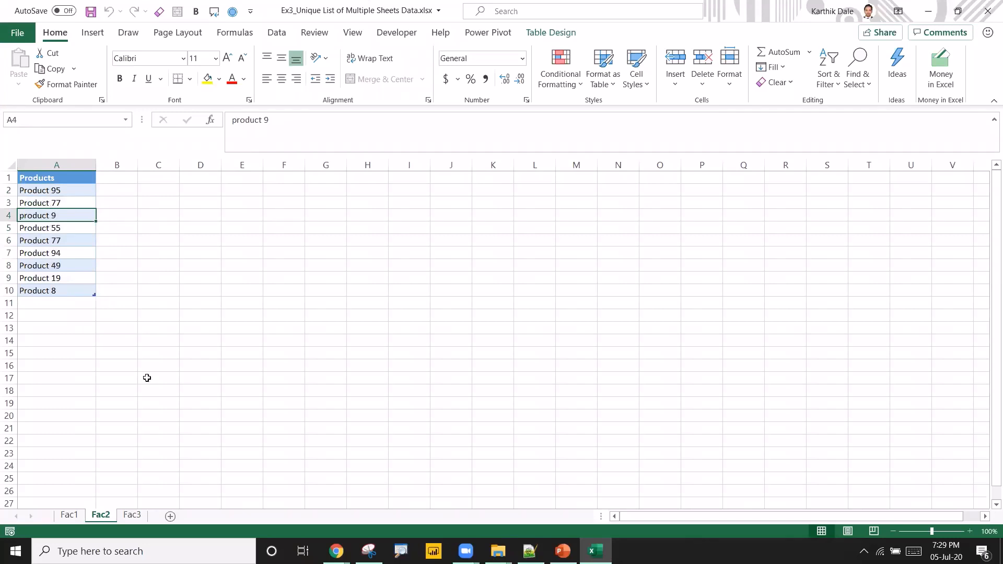
pyautogui.click(69, 516)
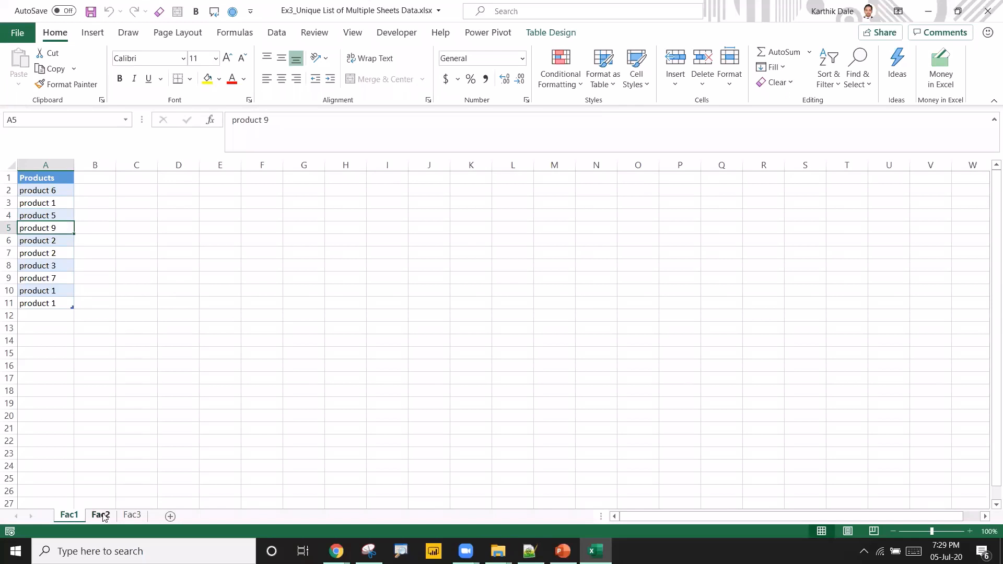
pyautogui.click(131, 516)
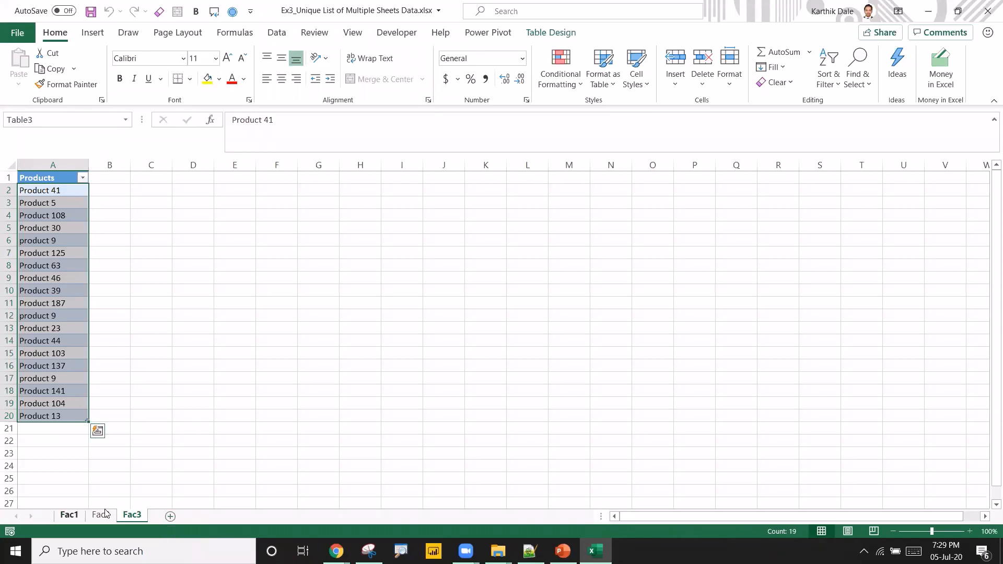
pyautogui.click(171, 517)
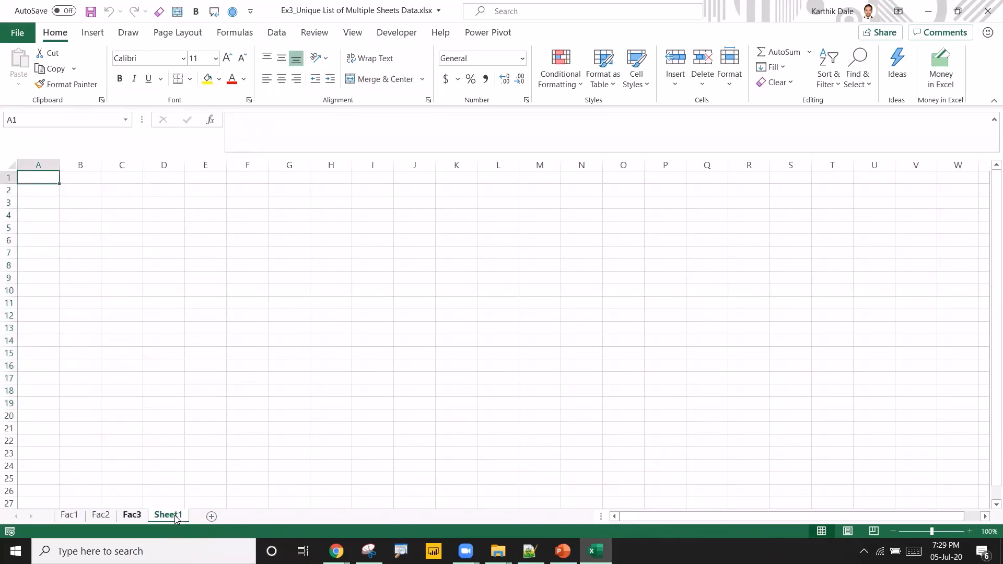
pyautogui.click(69, 516)
pyautogui.moveTo(38, 191); pyautogui.dragTo(37, 291)
pyautogui.click(102, 516)
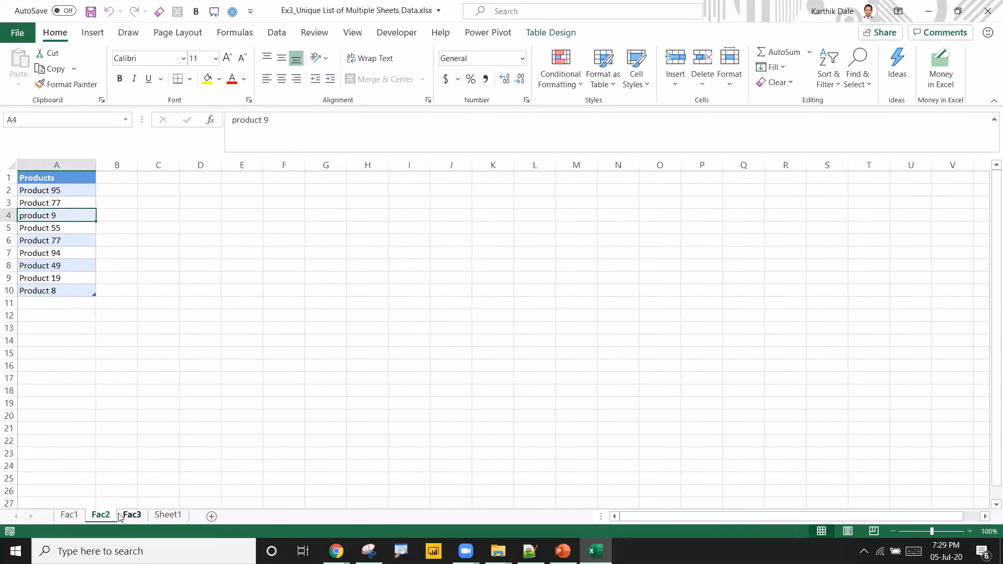
pyautogui.click(128, 517)
pyautogui.click(160, 517)
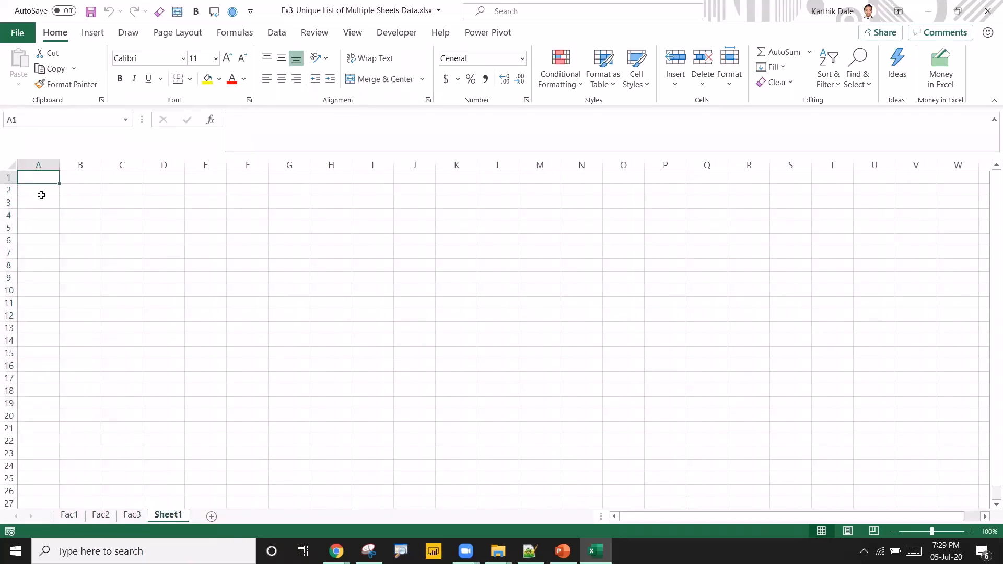
pyautogui.moveTo(41, 193); pyautogui.dragTo(56, 327)
pyautogui.click(38, 165)
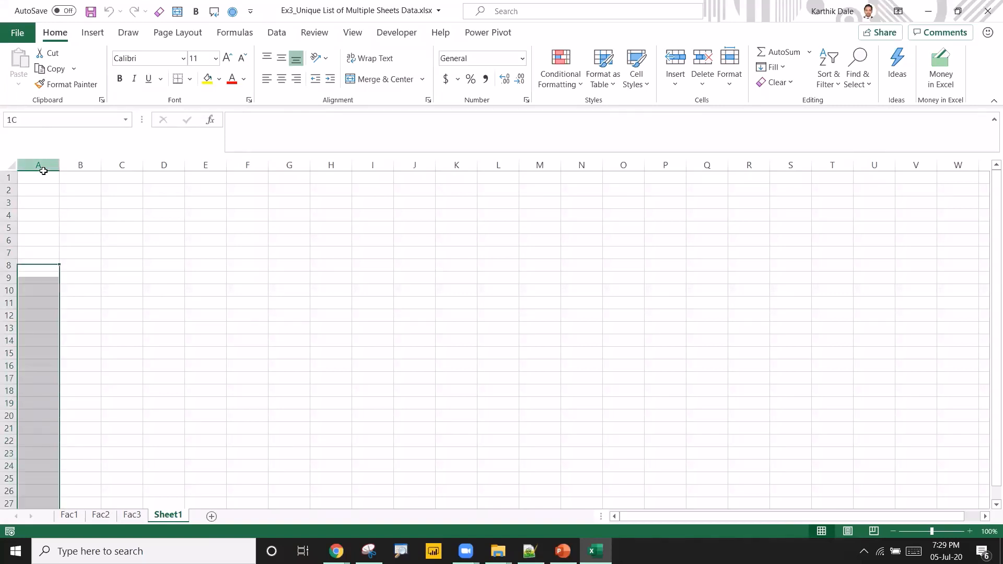
pyautogui.click(39, 328)
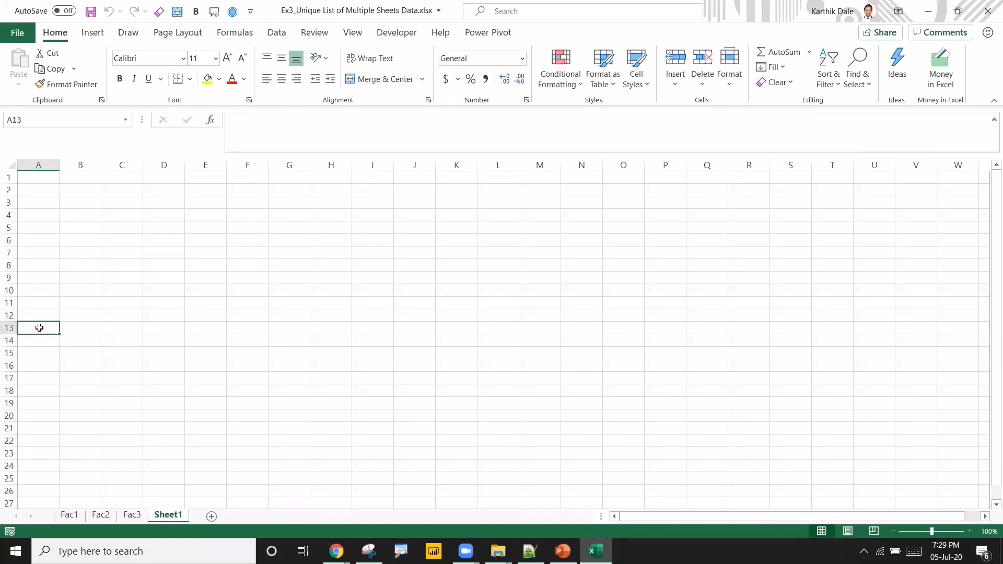
pyautogui.click(101, 515)
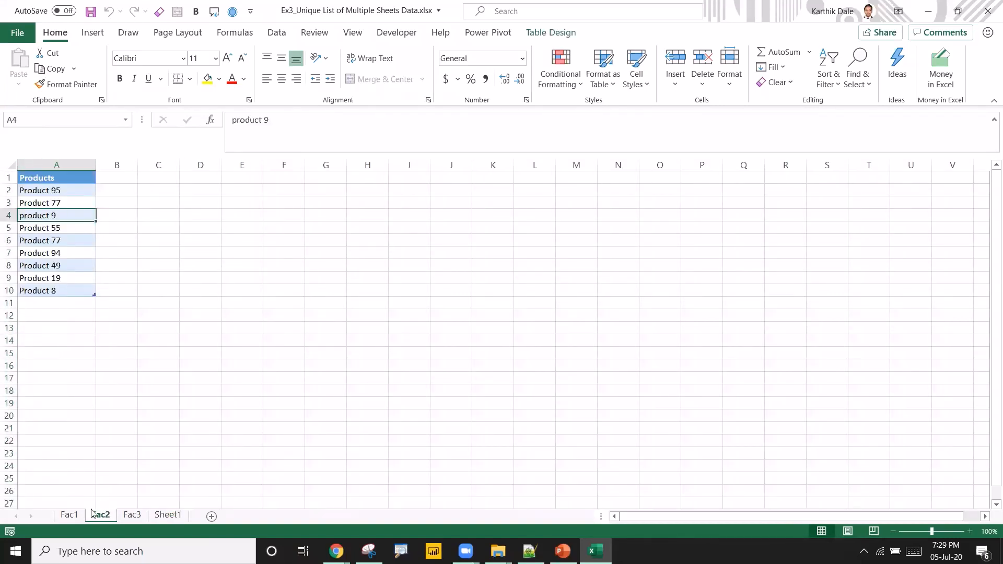
pyautogui.click(132, 515)
pyautogui.click(168, 515)
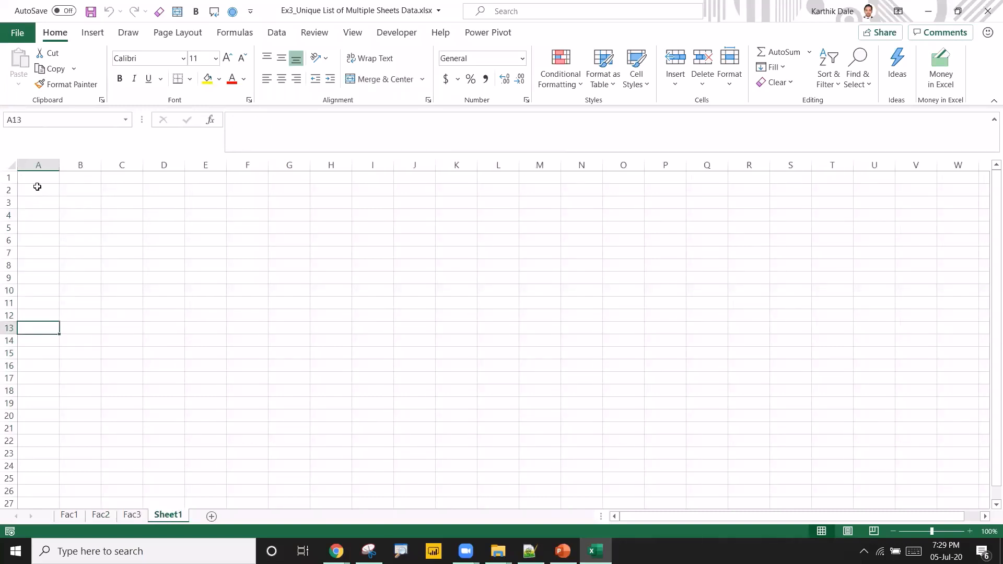
pyautogui.rightClick(162, 516)
pyautogui.click(199, 351)
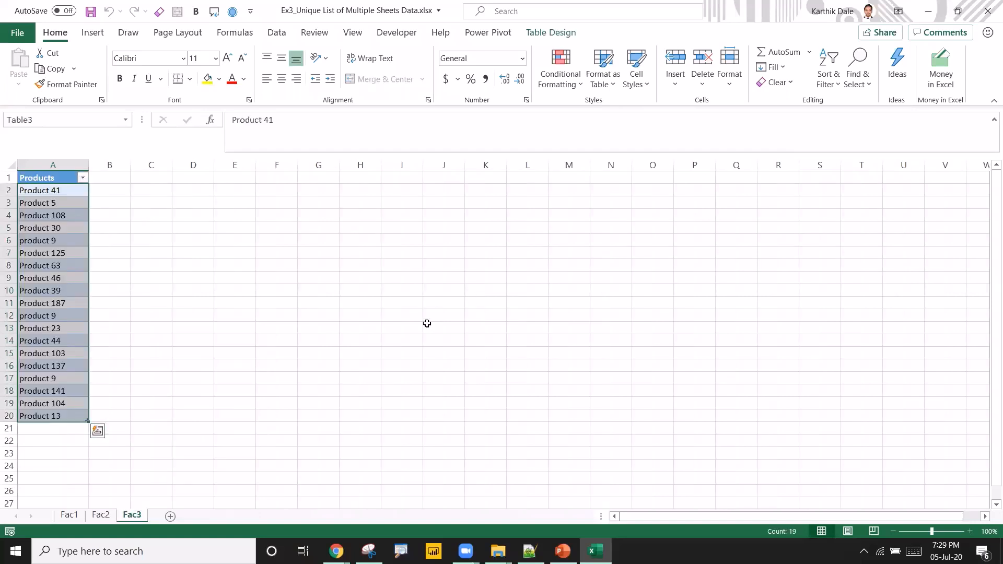
# Check the table names of the Products tables on the Fac1, Fac2 and Fac3 sheets.
pyautogui.click(69, 515)
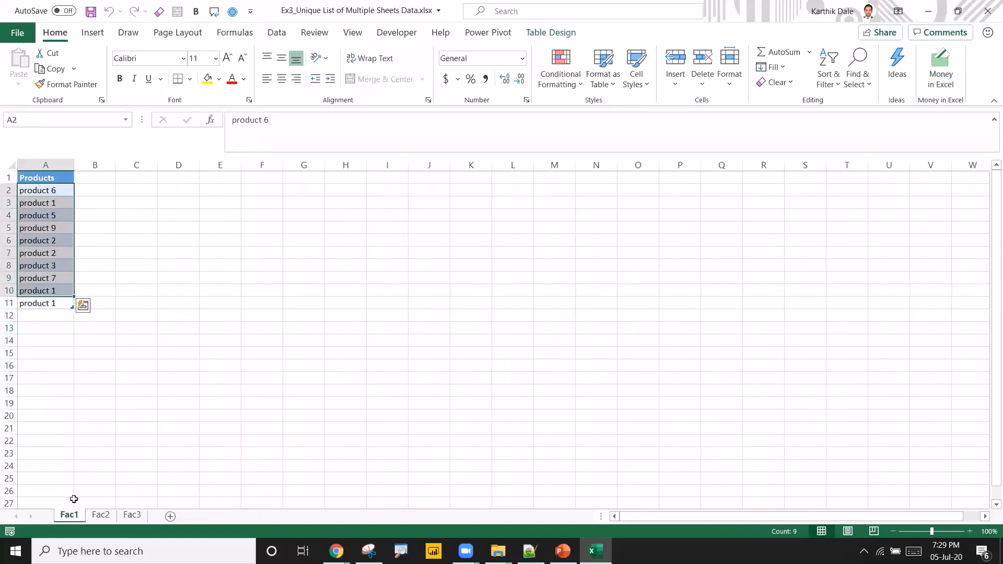
pyautogui.click(55, 236)
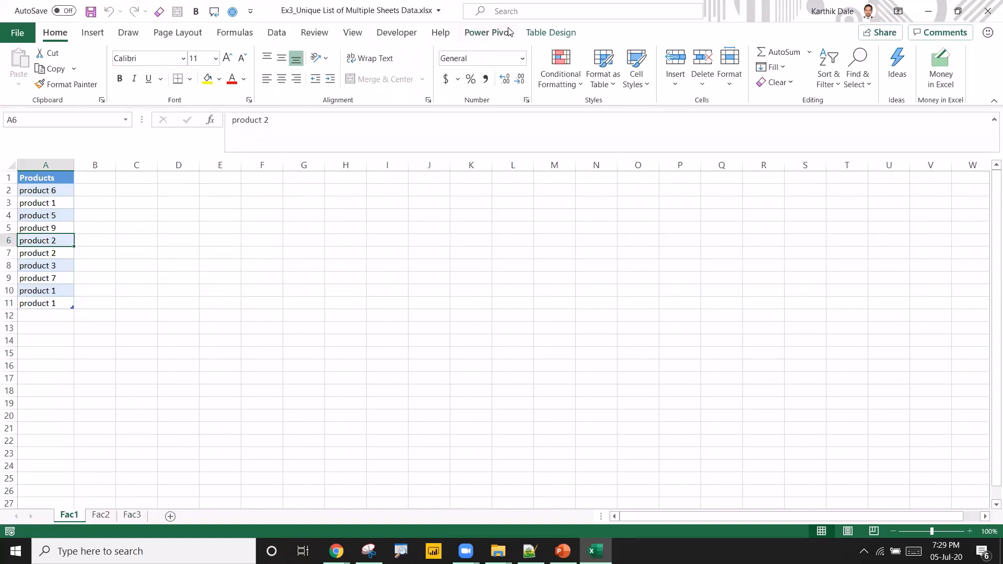
pyautogui.click(530, 34)
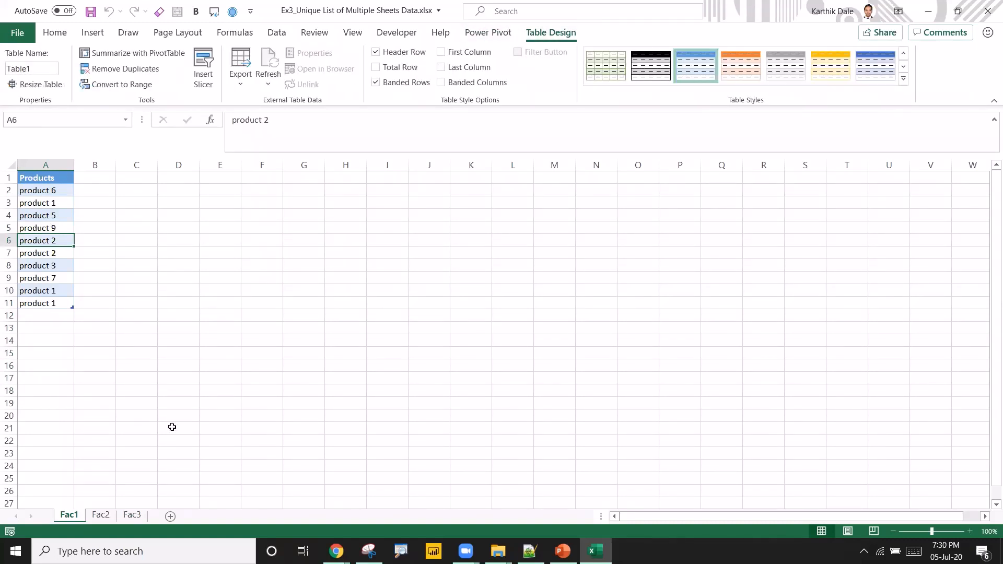
pyautogui.click(101, 516)
pyautogui.click(38, 230)
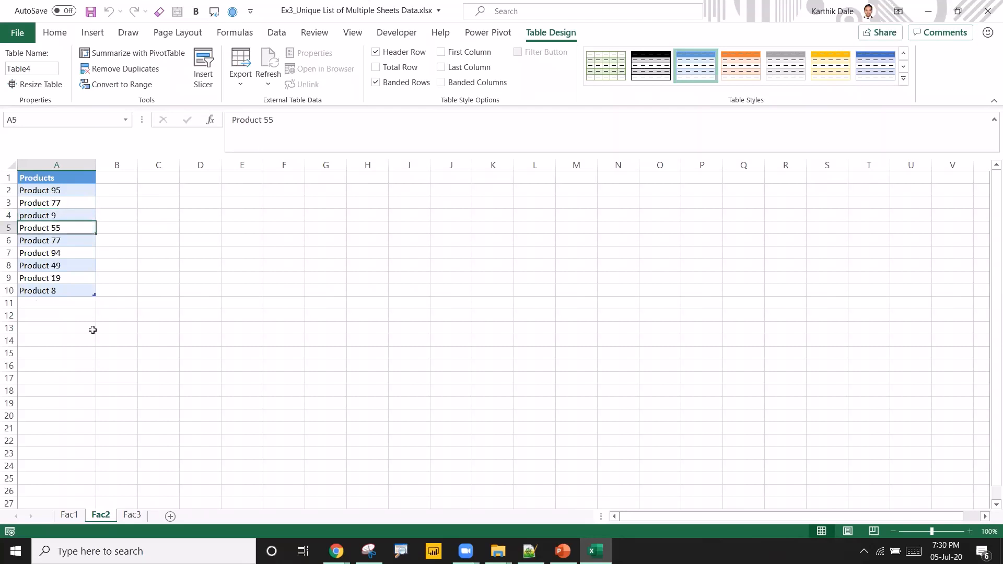
pyautogui.click(131, 515)
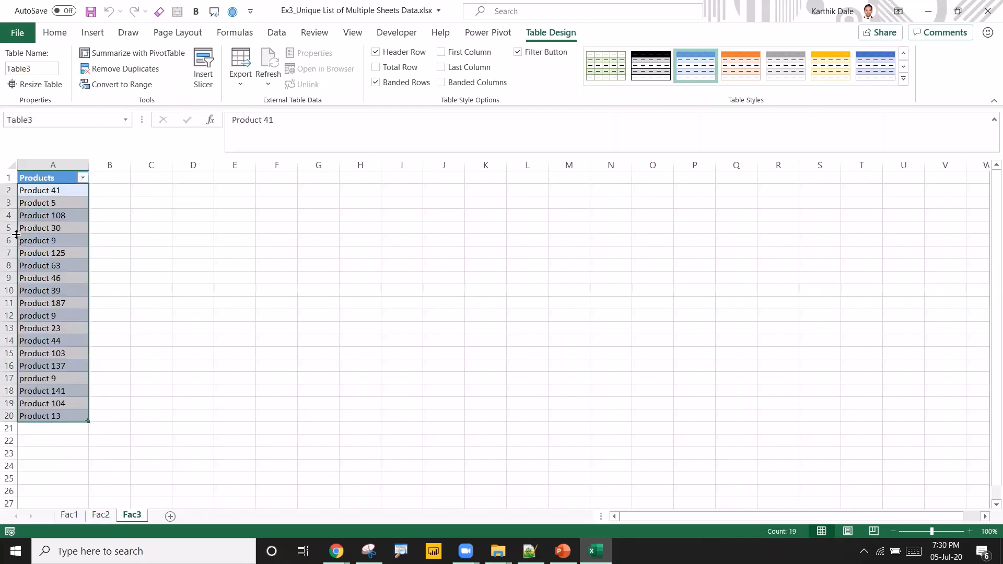
pyautogui.click(42, 239)
# Convert the Products table on the Fac2 sheet to a normal range.
pyautogui.click(101, 516)
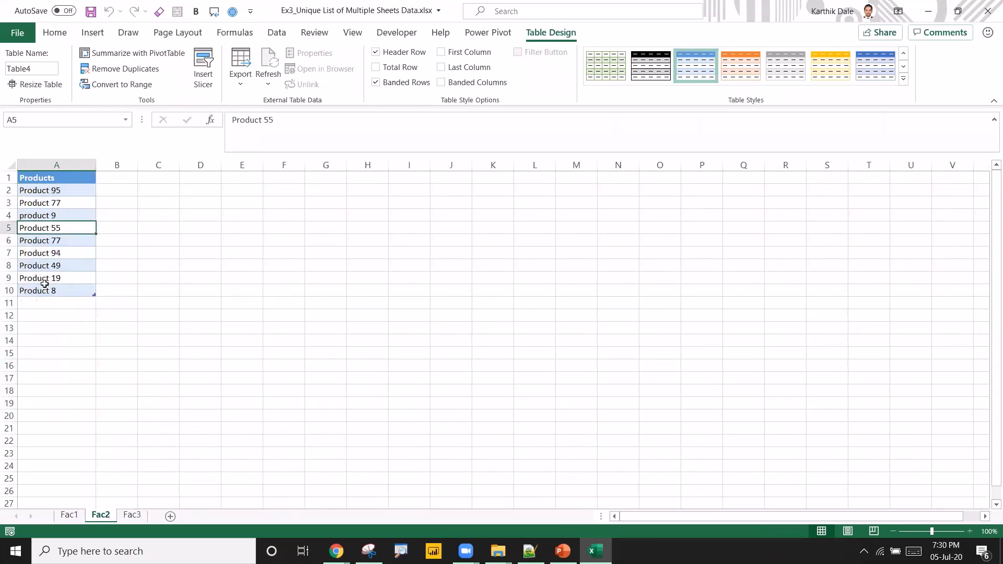
pyautogui.click(49, 215)
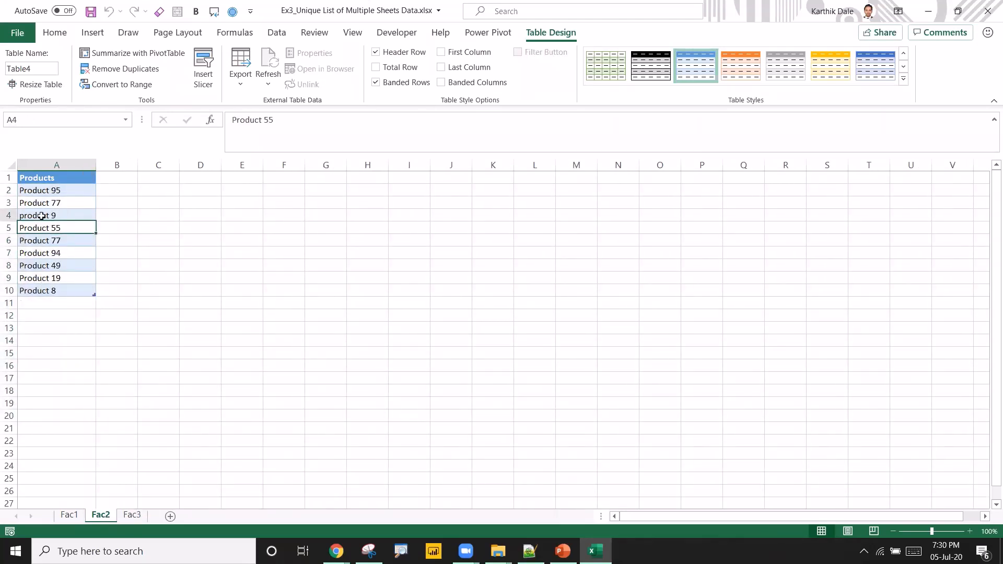
pyautogui.click(138, 84)
pyautogui.click(481, 312)
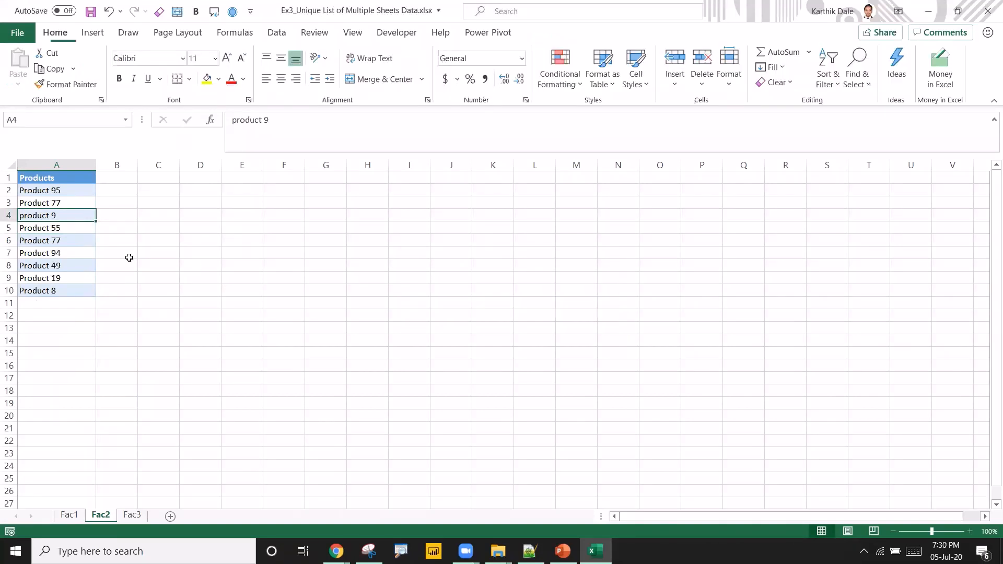
pyautogui.click(54, 229)
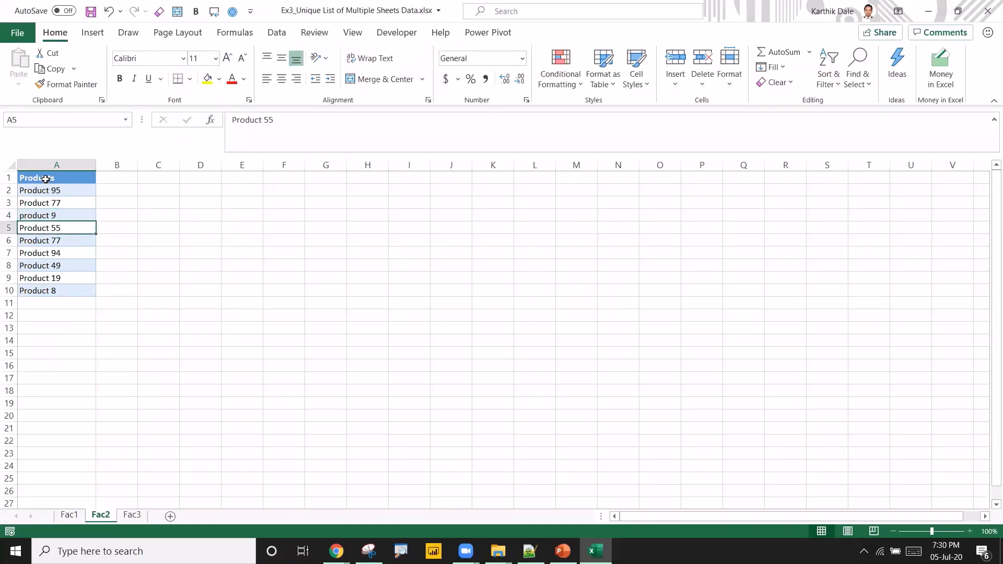
# Compare the product entries, including duplicates, across the Fac2, Fac1 and Fac3 sheets.
pyautogui.moveTo(49, 177); pyautogui.dragTo(56, 224)
pyautogui.click(56, 215)
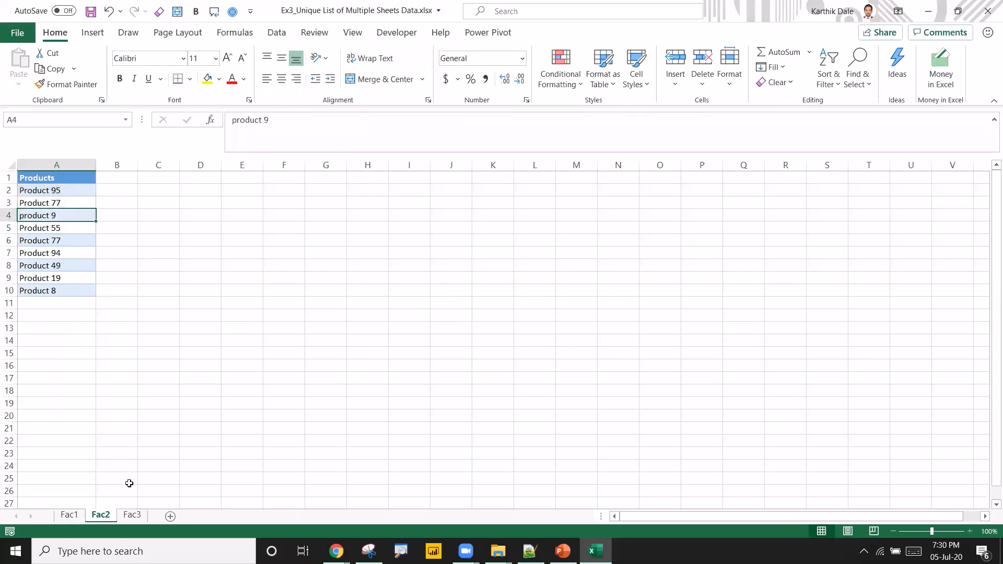
pyautogui.click(63, 516)
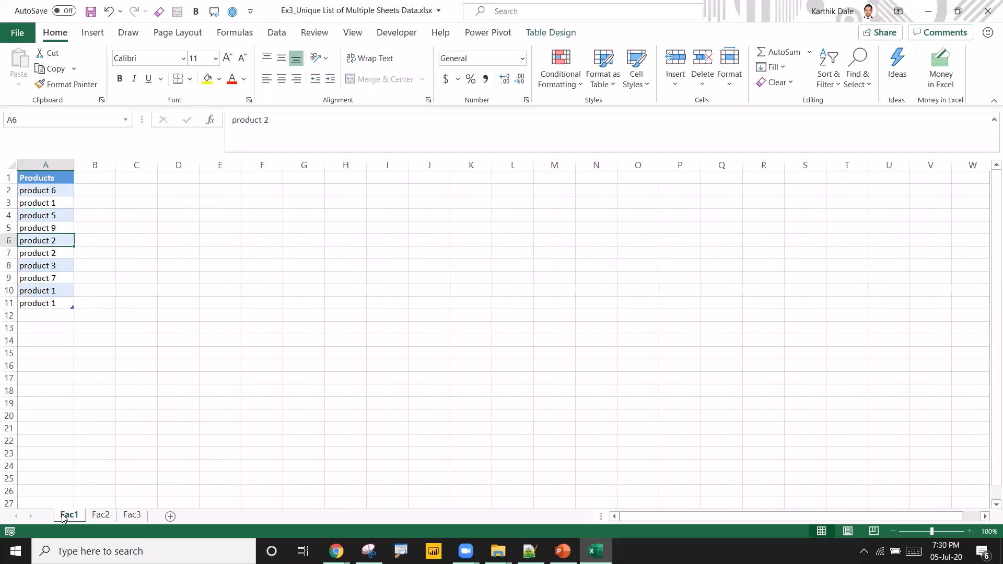
pyautogui.click(50, 256)
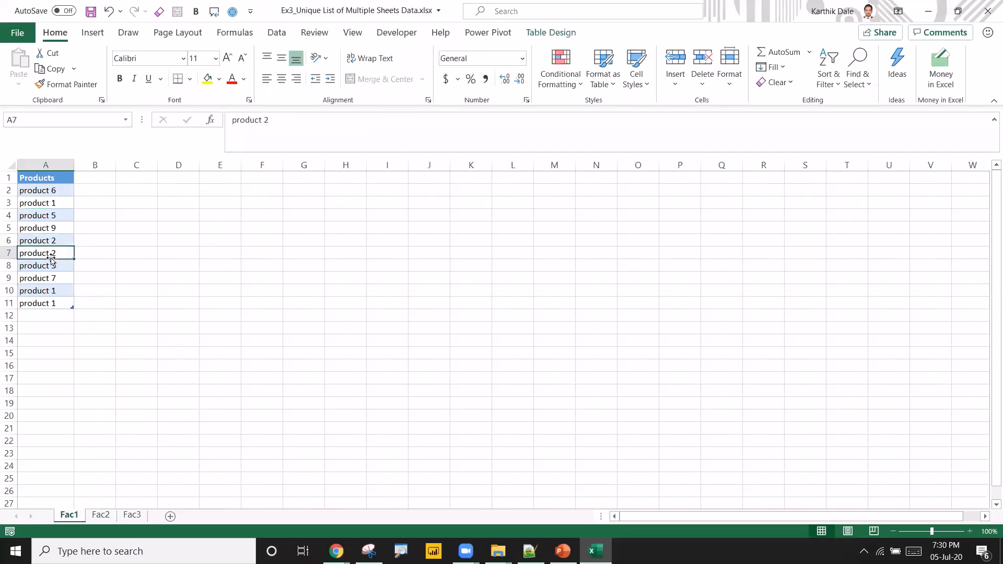
pyautogui.click(101, 516)
pyautogui.click(59, 230)
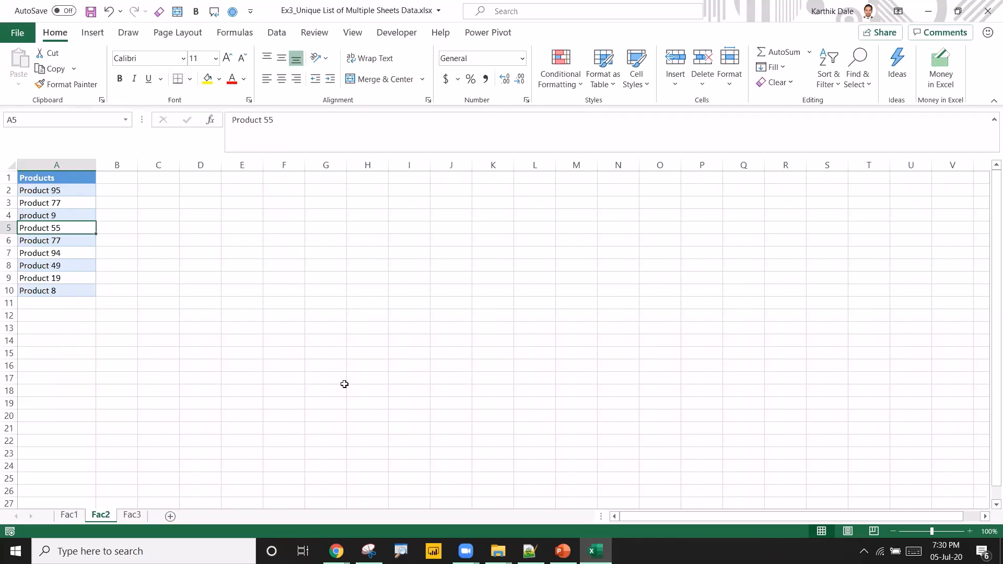
pyautogui.click(133, 514)
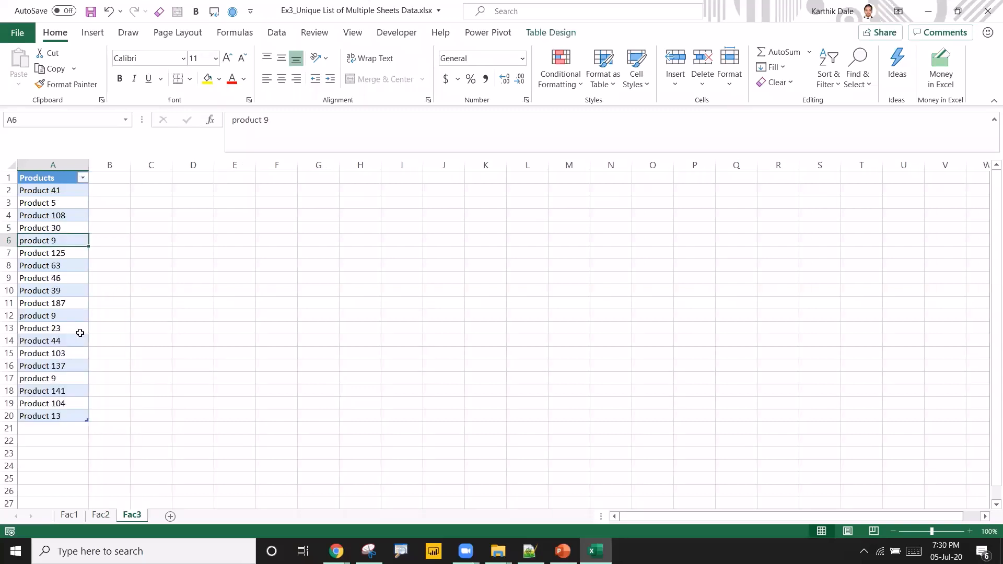
pyautogui.click(63, 317)
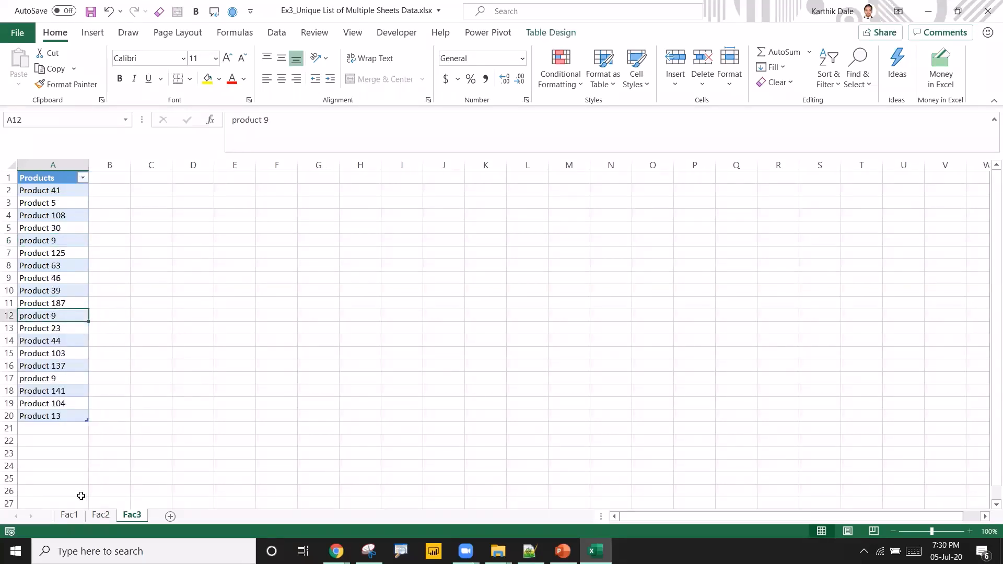
pyautogui.click(70, 515)
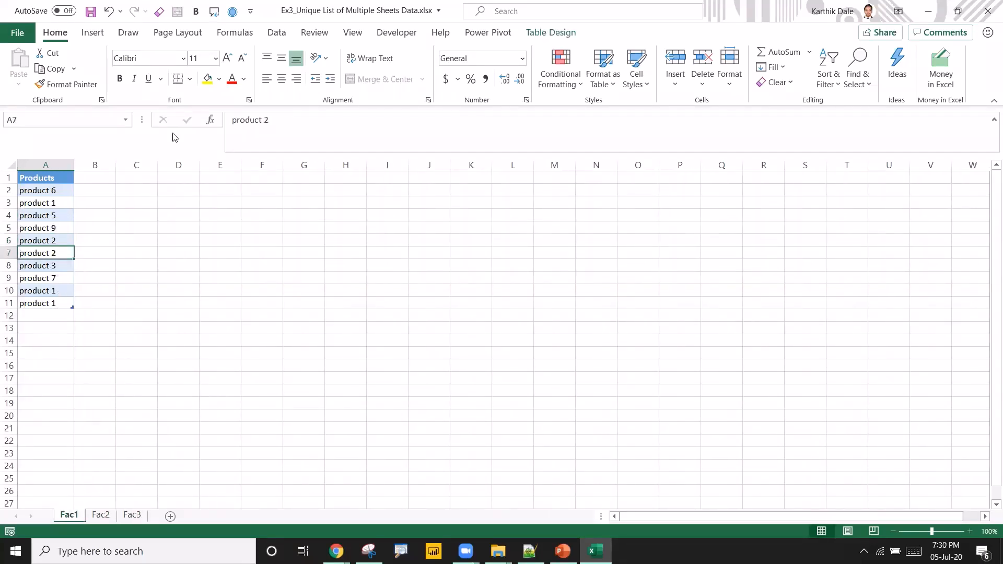
# Load the Fac1 Products table into Power Query and name the query Query_Fac1ProductList.
pyautogui.click(273, 35)
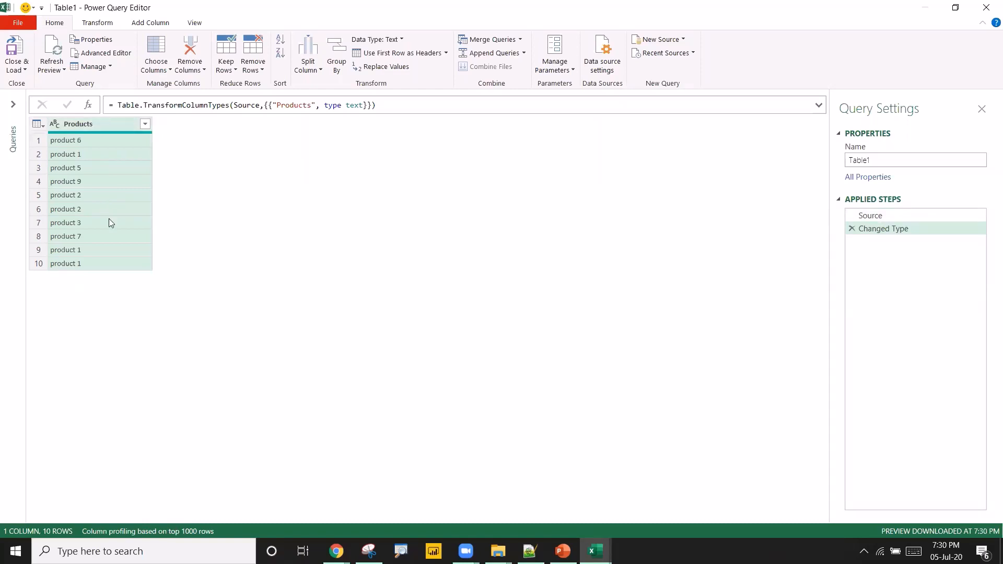
pyautogui.click(884, 160)
pyautogui.write('Q')
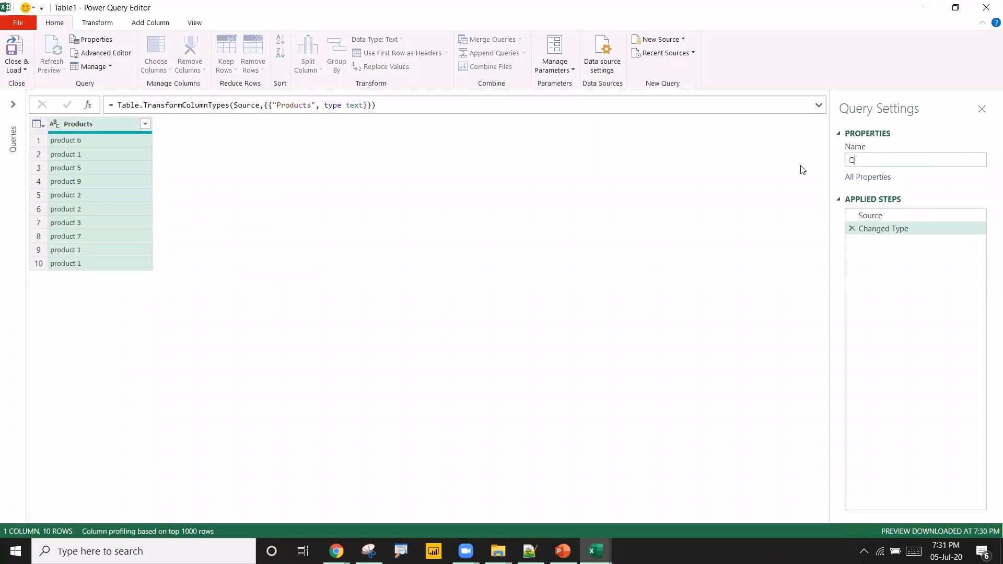
pyautogui.write('uery_Fac1ProductList')
pyautogui.hotkey('ctrl', 'a')
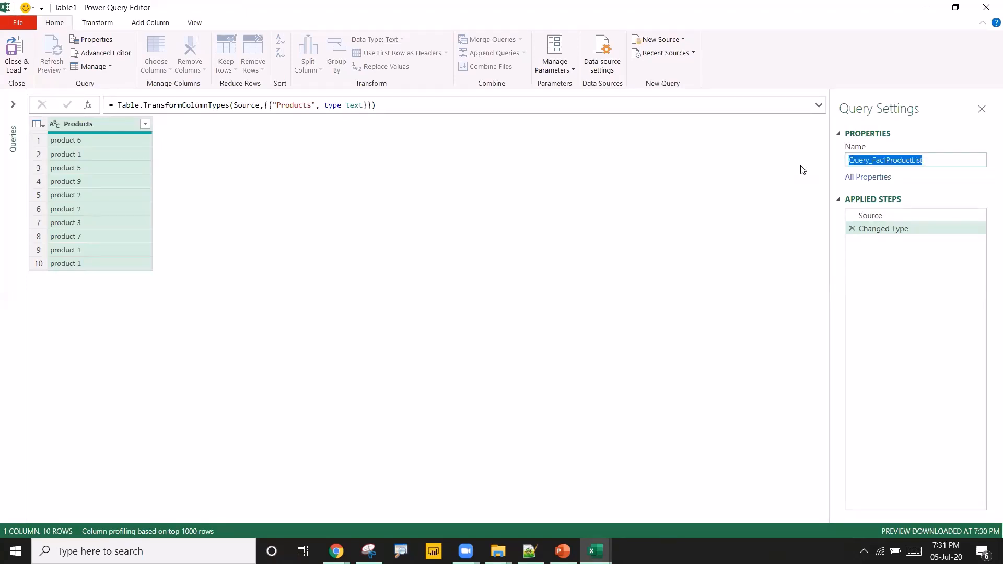
pyautogui.press('Return')
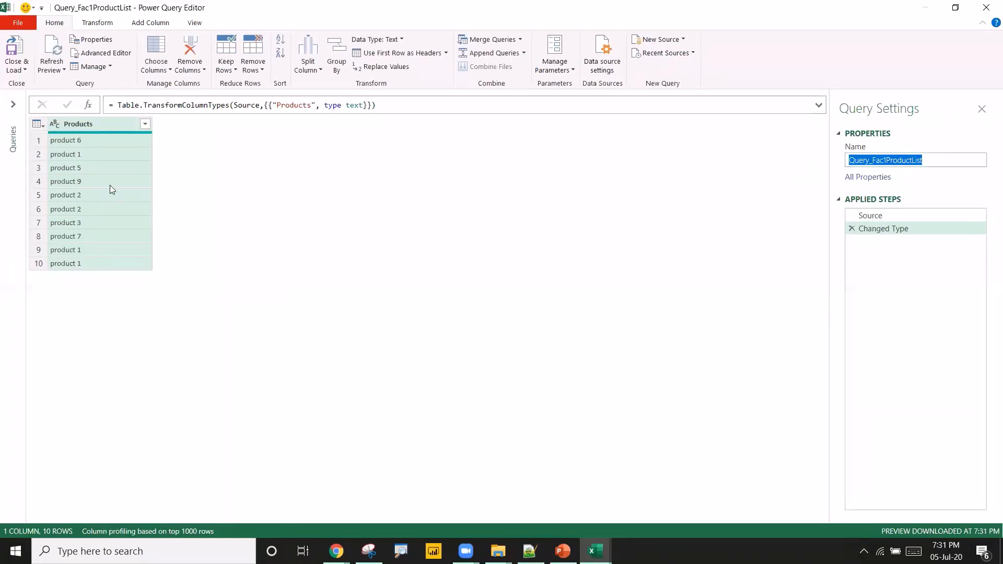
# Close and load Query_Fac1ProductList as a connection only, without creating a worksheet table.
pyautogui.click(85, 155)
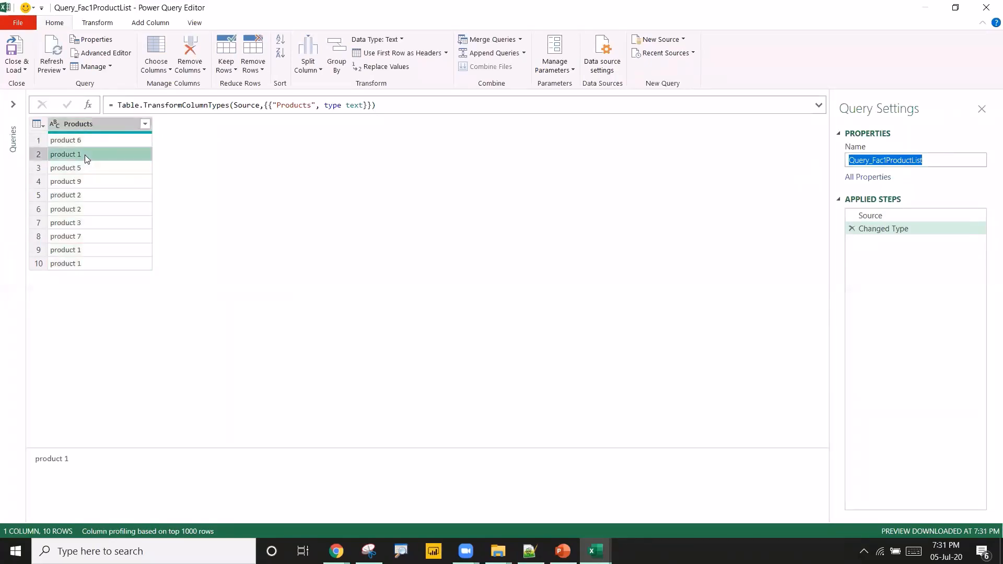
pyautogui.click(86, 246)
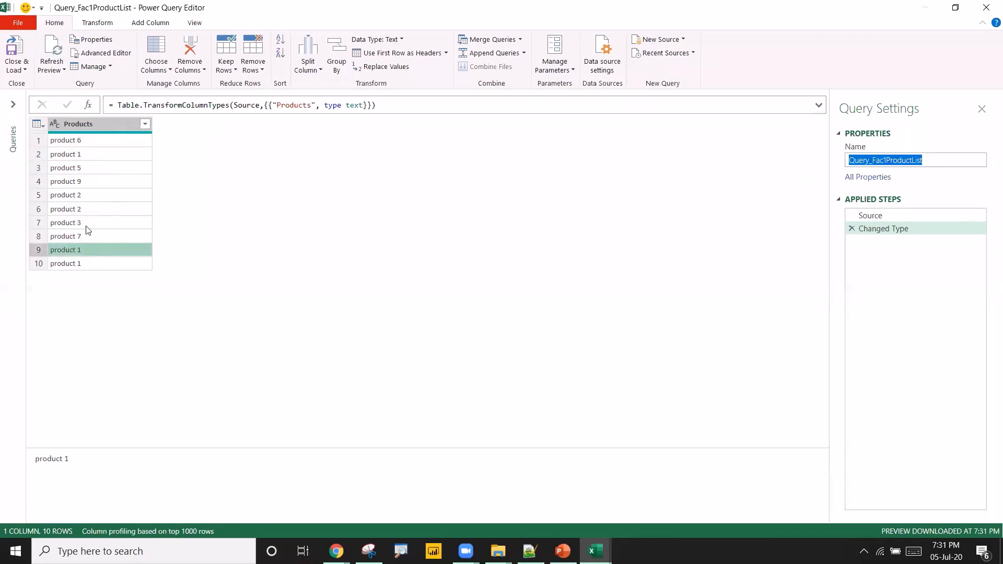
pyautogui.click(93, 188)
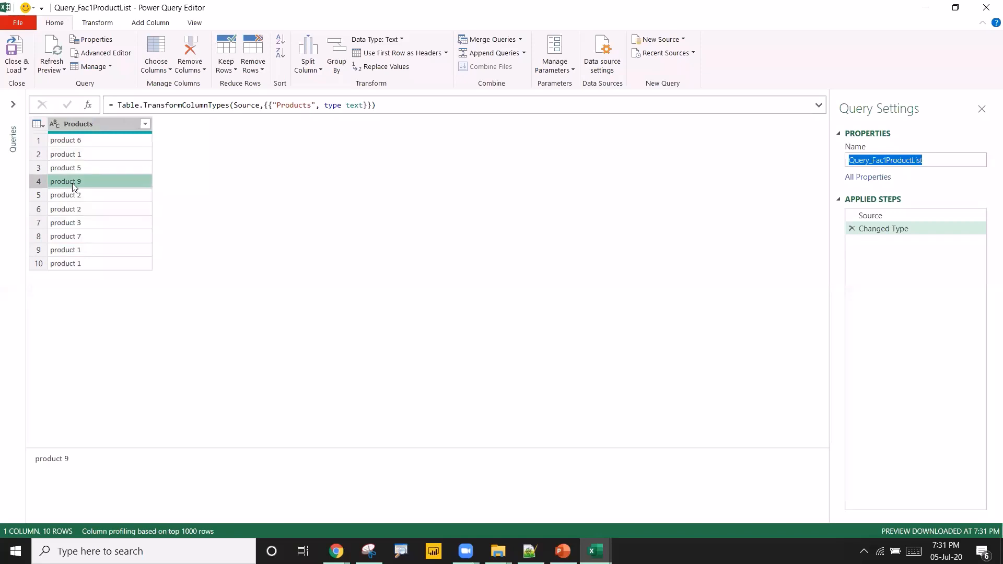
pyautogui.click(24, 72)
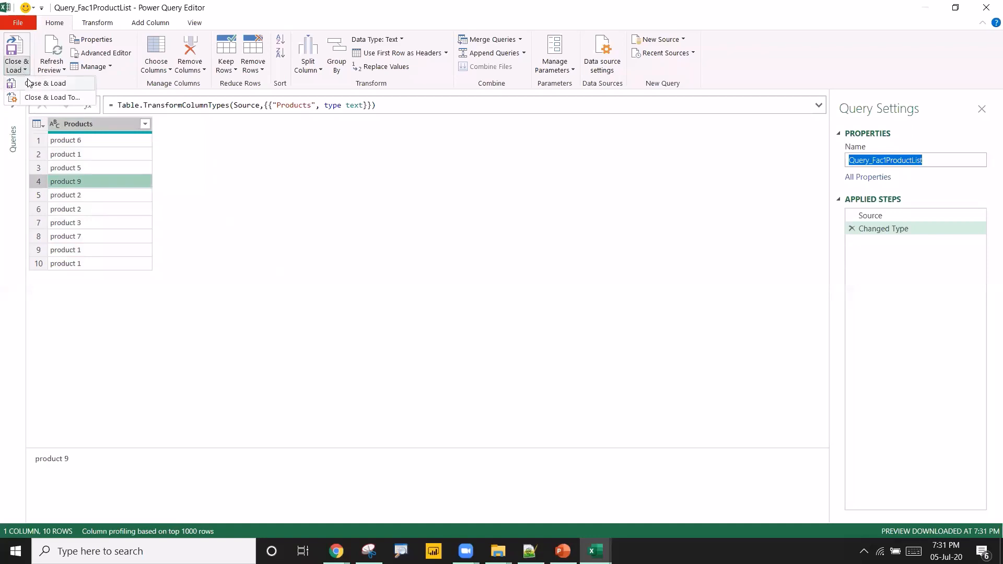
pyautogui.click(27, 82)
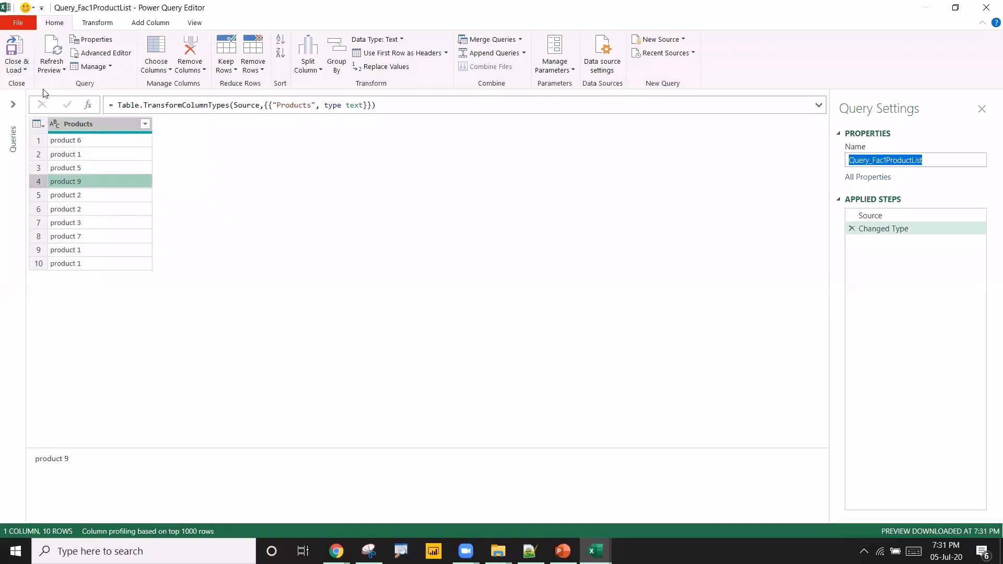
pyautogui.click(23, 70)
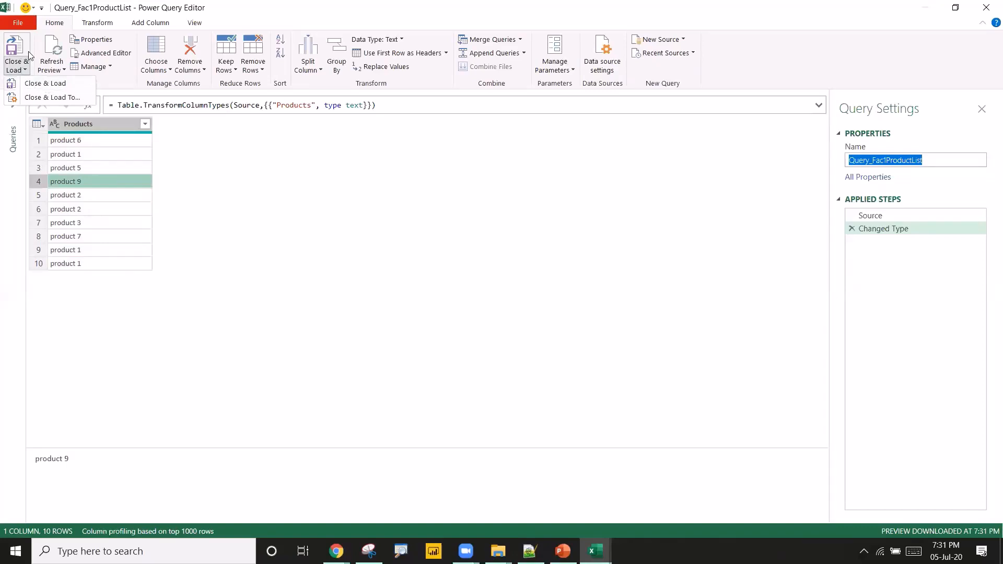
pyautogui.click(47, 101)
pyautogui.click(22, 71)
pyautogui.click(36, 98)
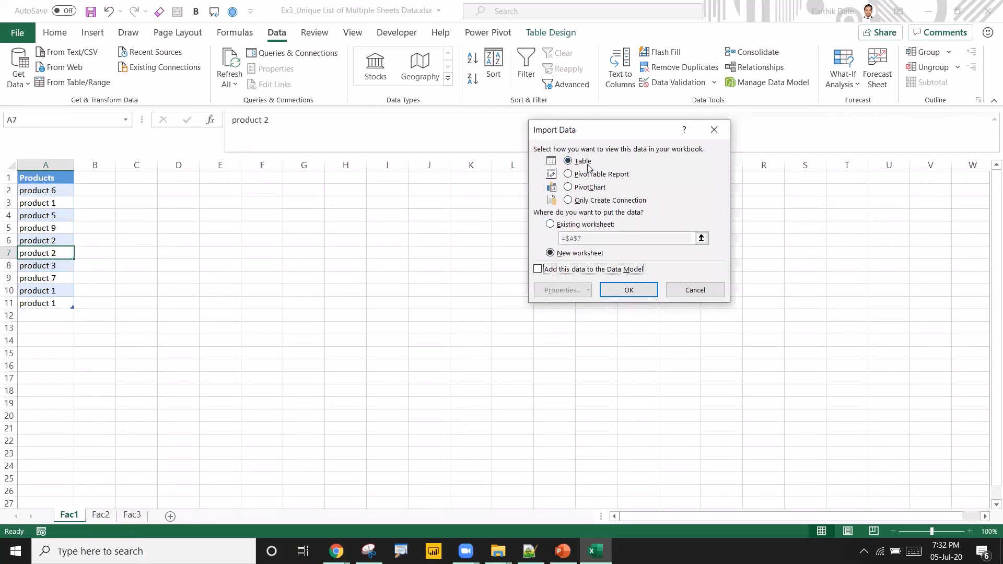
pyautogui.click(589, 203)
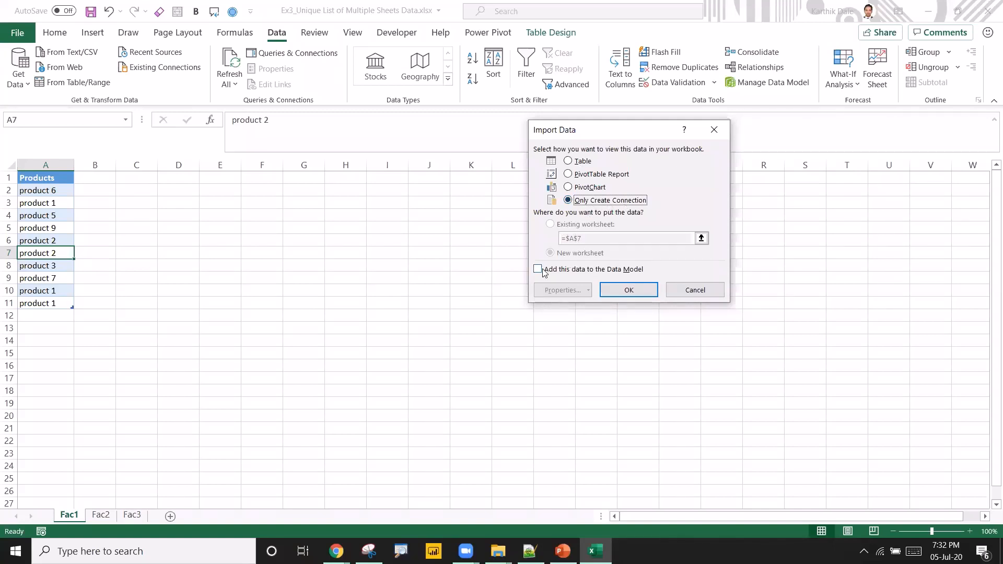
pyautogui.click(629, 291)
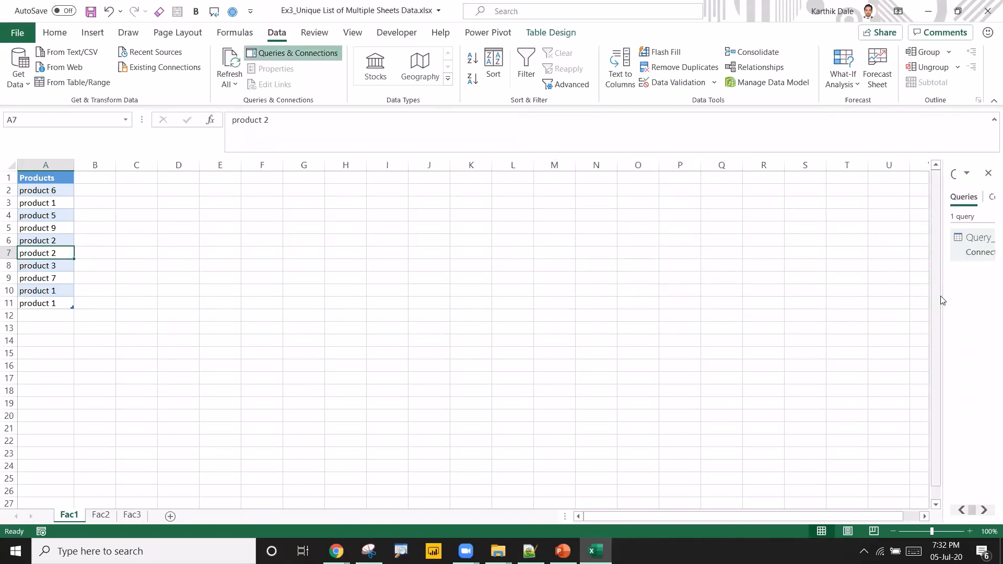
pyautogui.moveTo(943, 293); pyautogui.dragTo(851, 291)
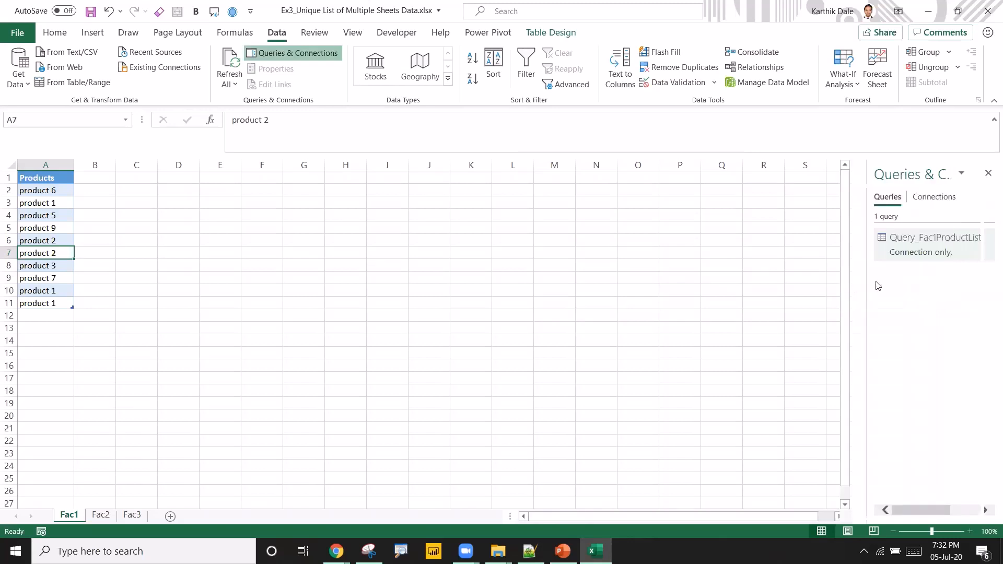
pyautogui.moveTo(914, 252)
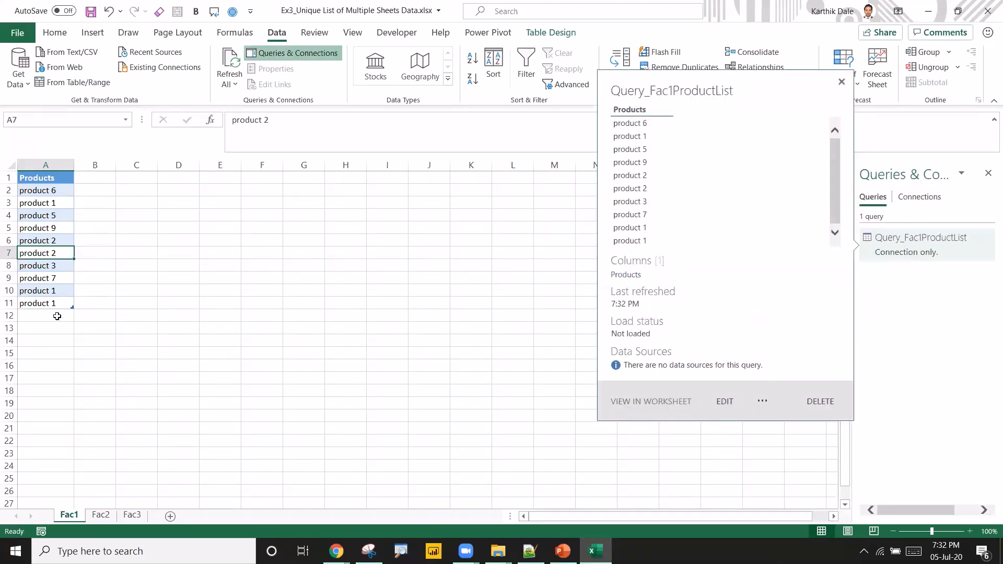
# Create a Power Query from the Fac2 Products range A1:A10 with headers and name it Query_Fac2ProductList.
pyautogui.click(99, 511)
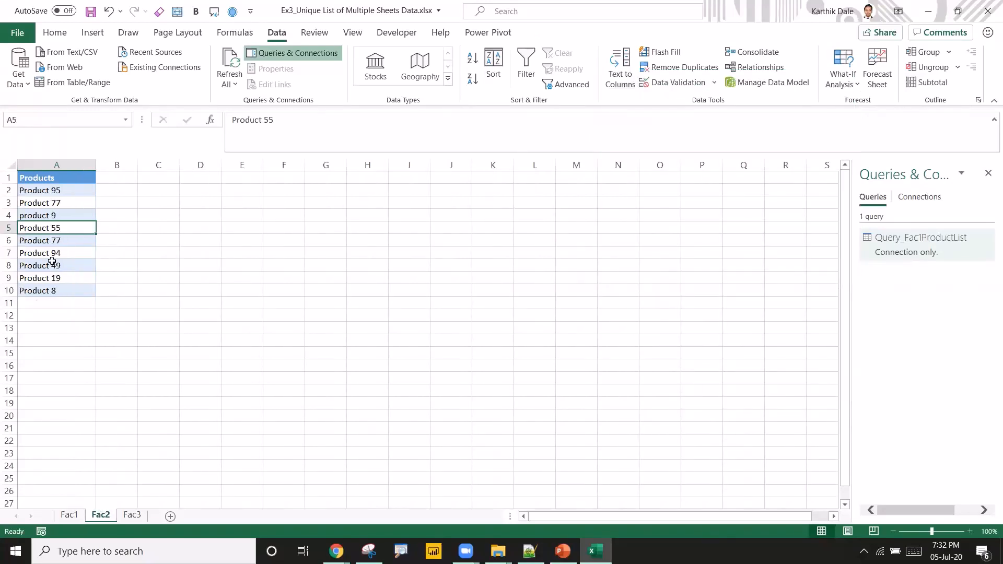
pyautogui.click(53, 242)
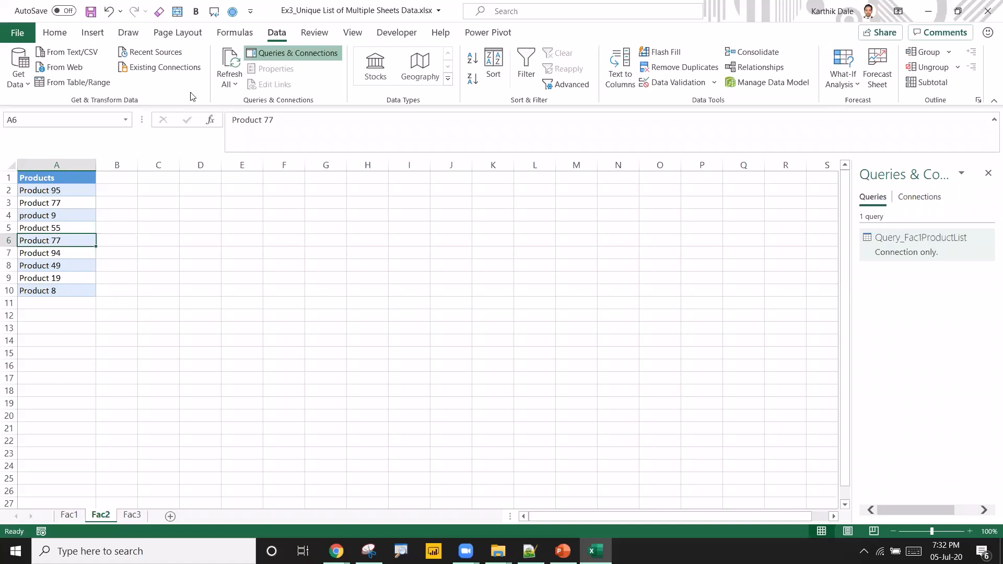
pyautogui.click(74, 86)
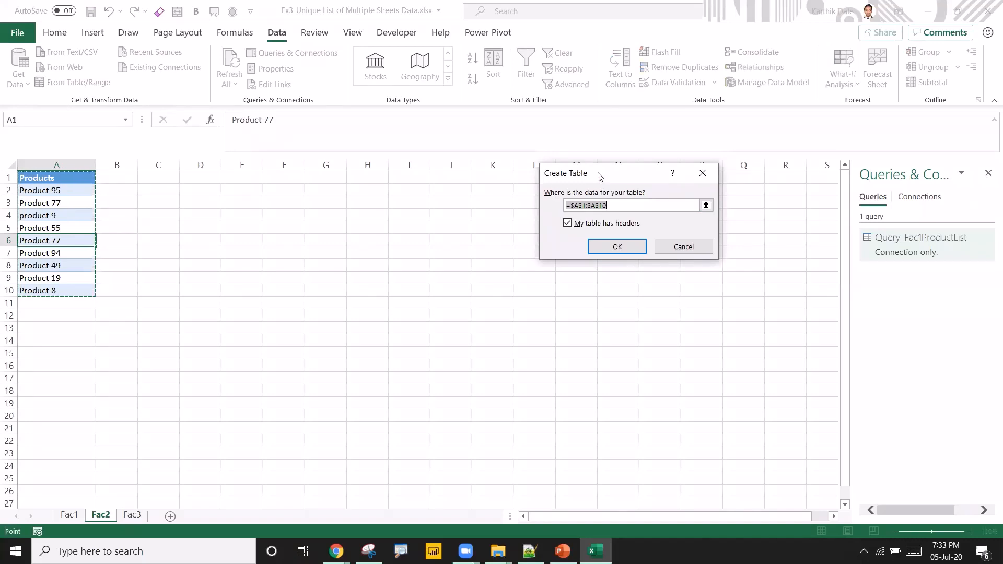
pyautogui.moveTo(616, 174); pyautogui.dragTo(407, 206)
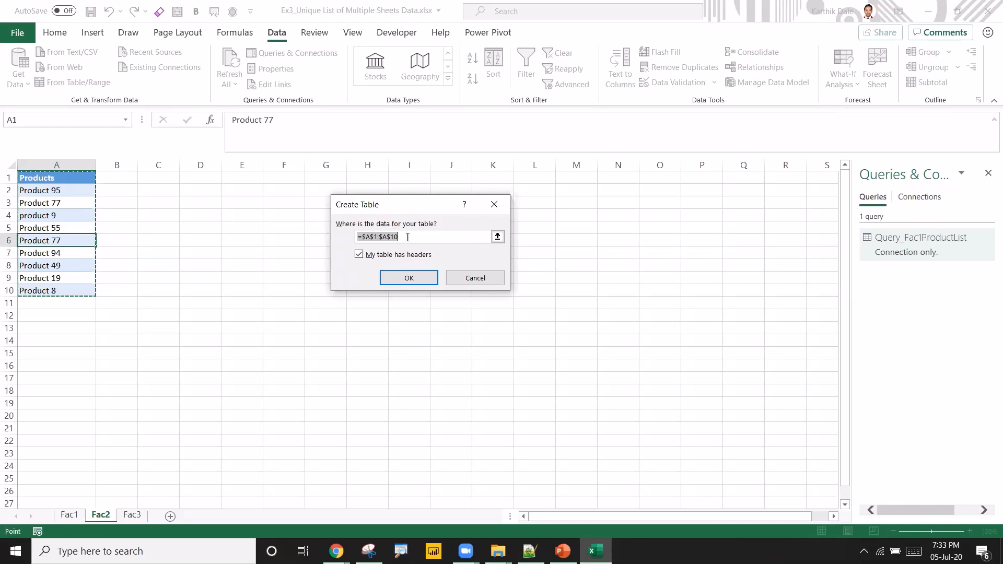
pyautogui.click(414, 278)
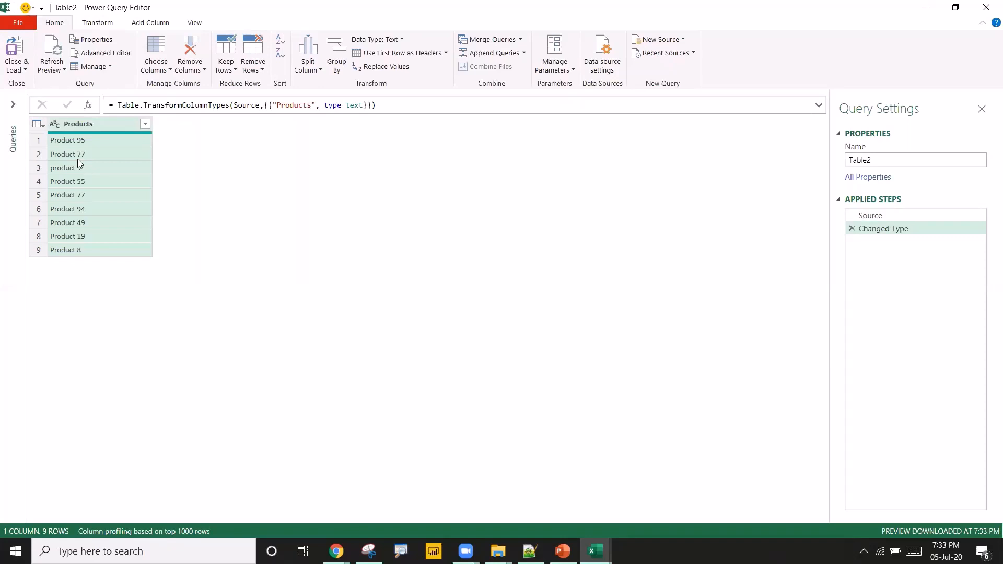
pyautogui.moveTo(874, 160); pyautogui.dragTo(824, 156)
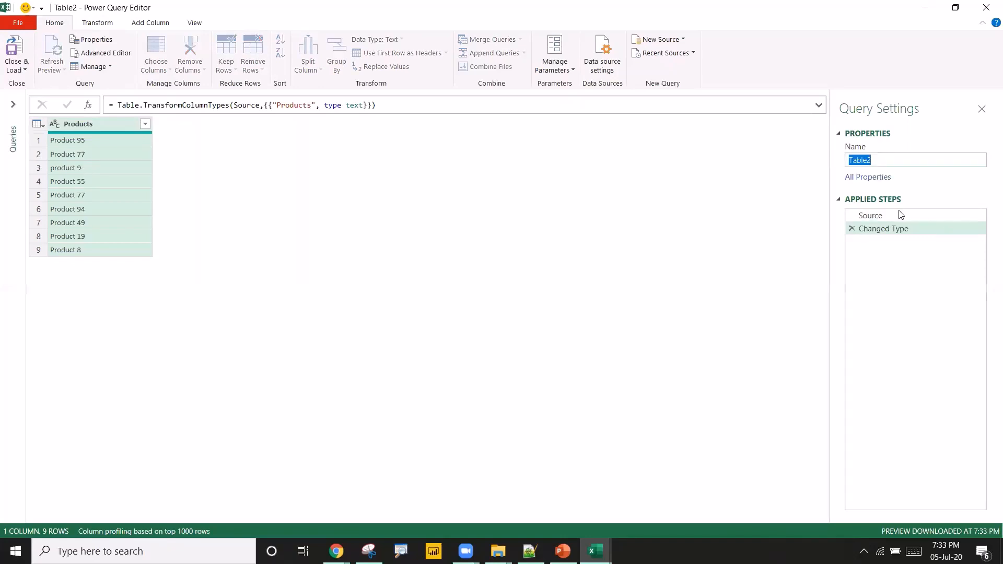
pyautogui.write('Query_Fac1ProductList')
pyautogui.press('BackSpace')
pyautogui.write('2')
pyautogui.press('Return')
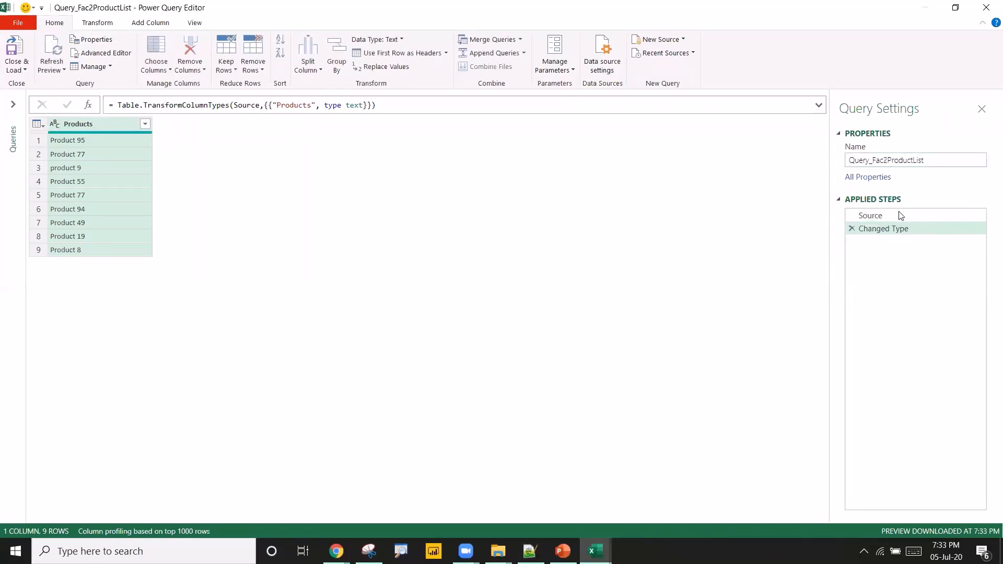
# Close and load Query_Fac2ProductList as a connection only.
pyautogui.click(17, 70)
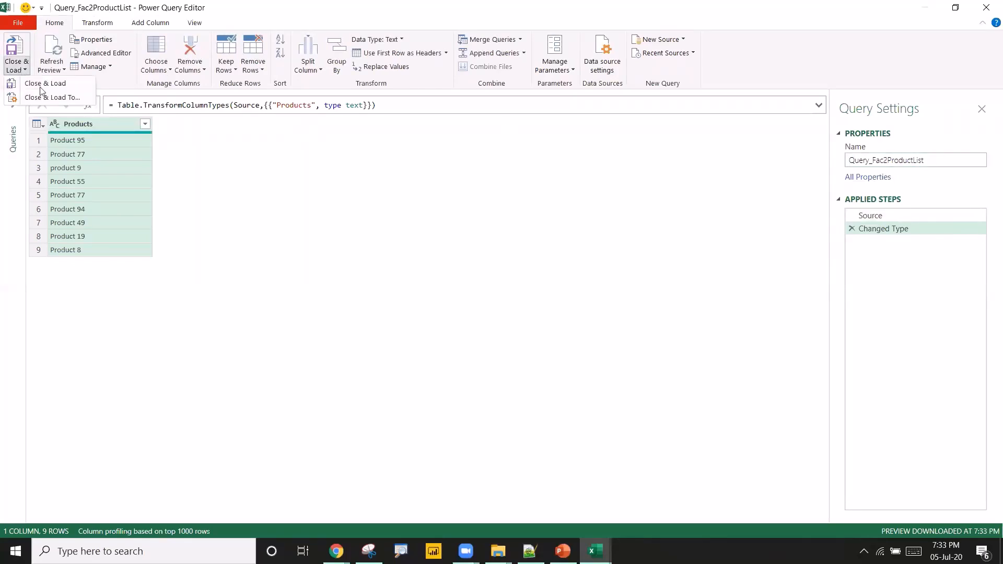
pyautogui.click(37, 96)
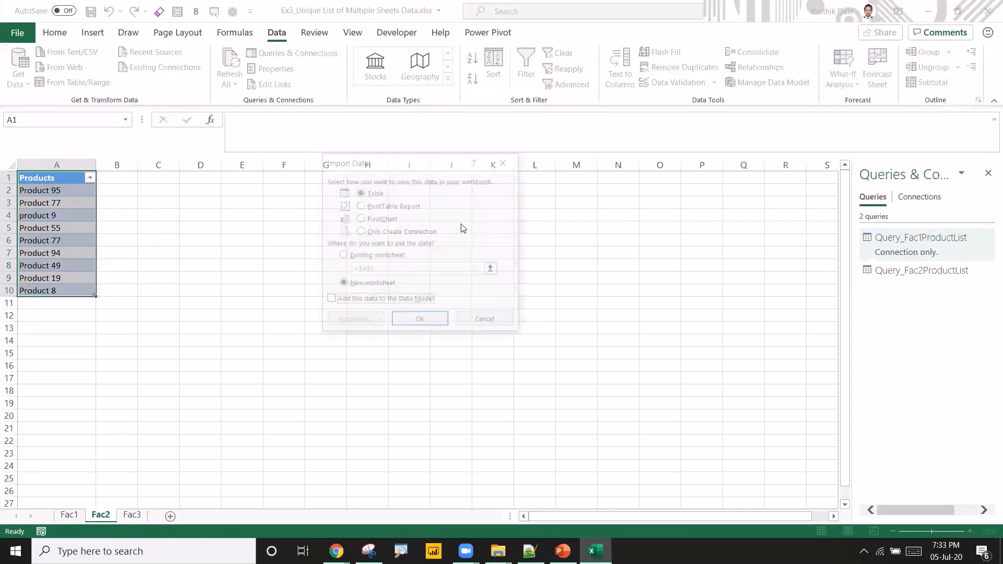
pyautogui.click(376, 237)
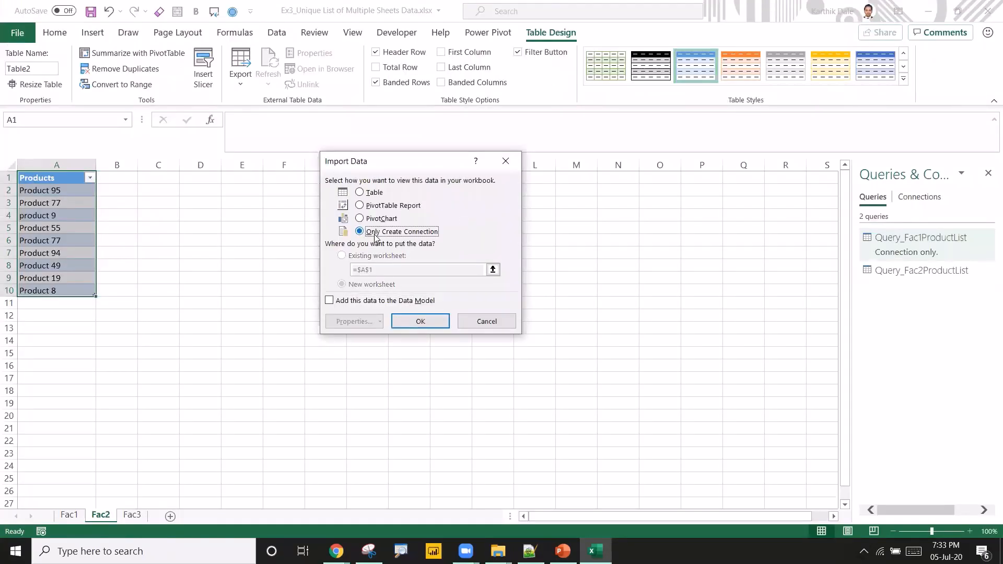
pyautogui.click(433, 323)
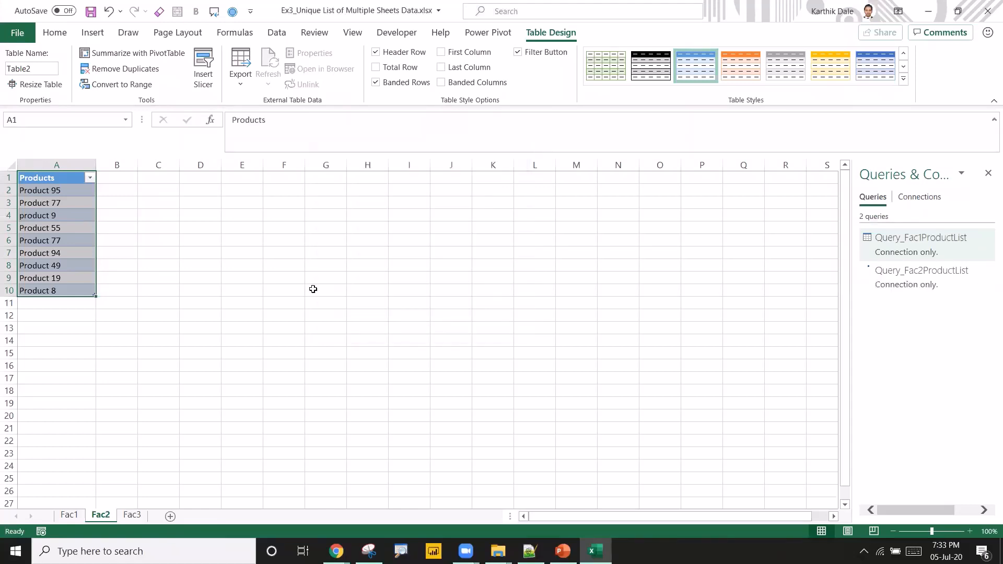
# Create a Power Query from the Fac3 Products table and name it Query_Fac3ProductList.
pyautogui.click(132, 515)
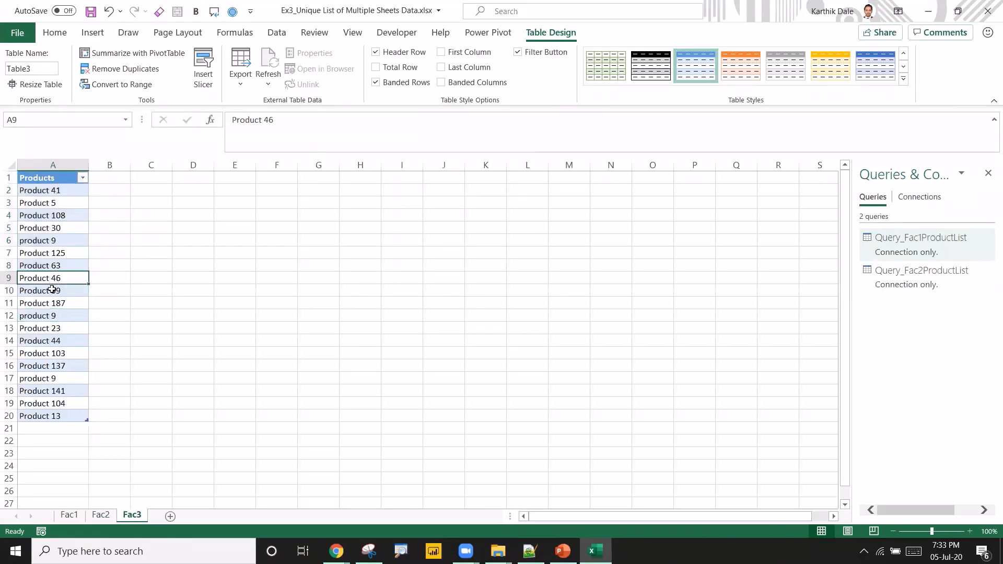
pyautogui.click(51, 282)
pyautogui.click(277, 33)
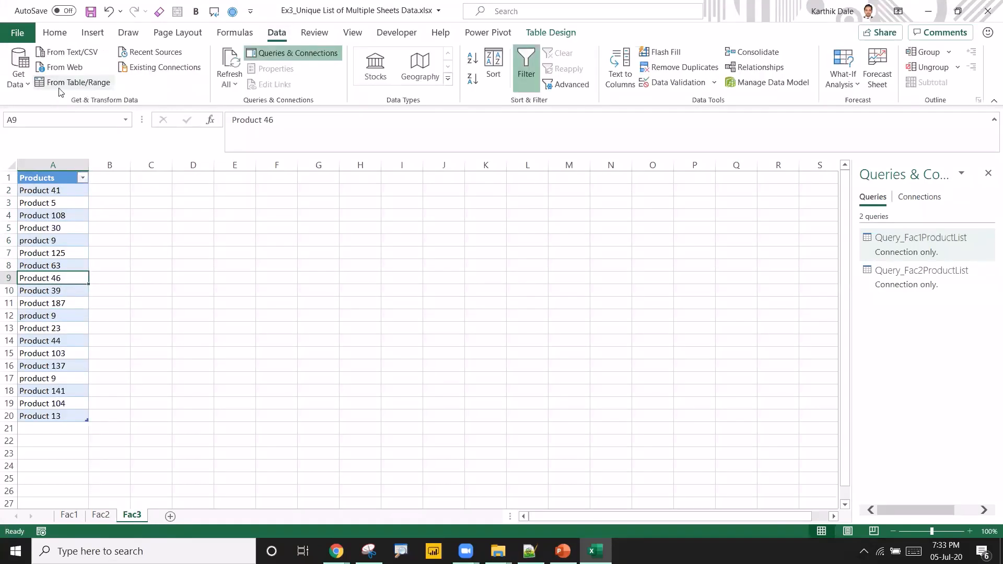
pyautogui.click(63, 87)
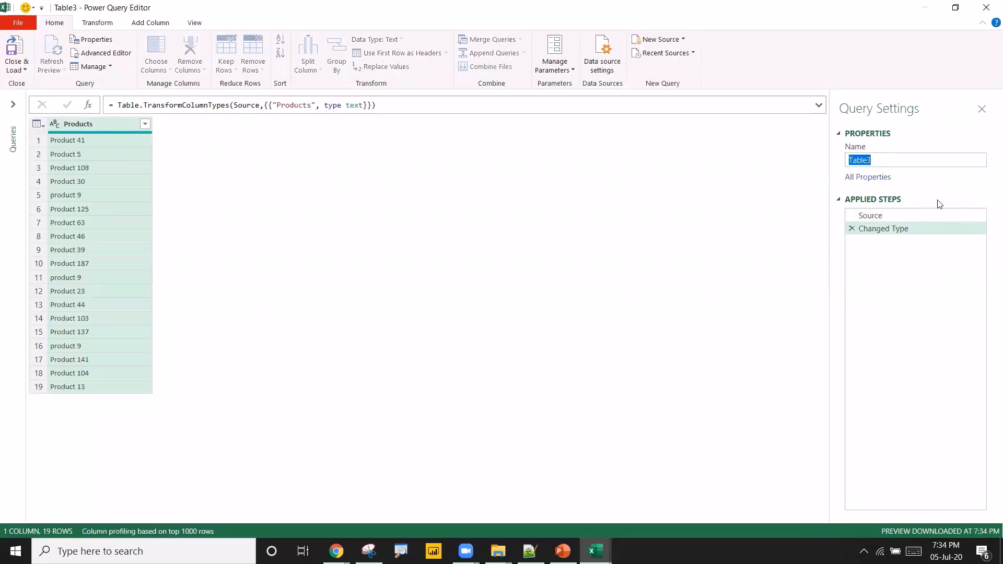
pyautogui.write('Query_Fac1ProductList')
pyautogui.press('BackSpace')
pyautogui.write('3')
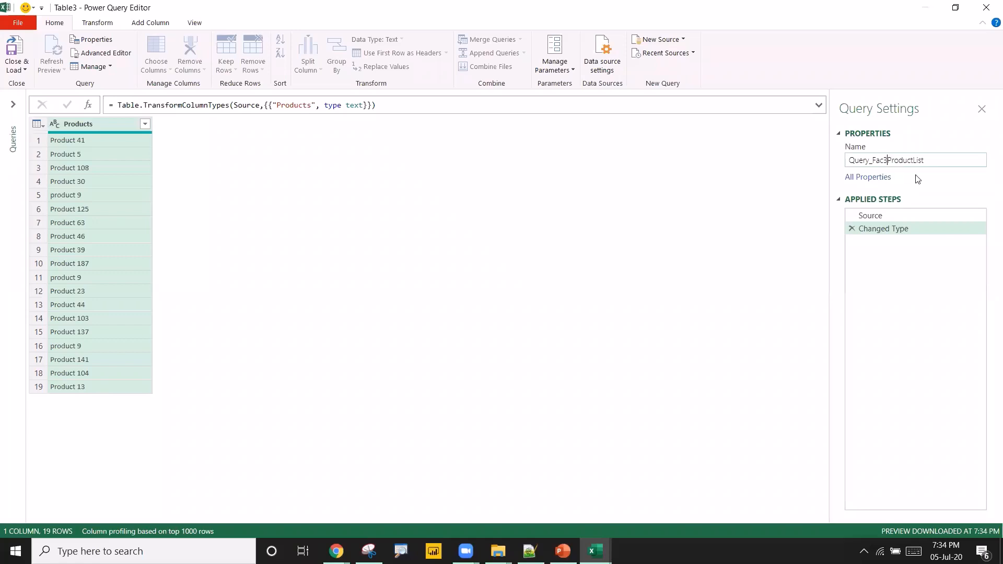
# Close and load Query_Fac3ProductList as a connection only.
pyautogui.click(19, 74)
pyautogui.click(33, 95)
pyautogui.click(17, 68)
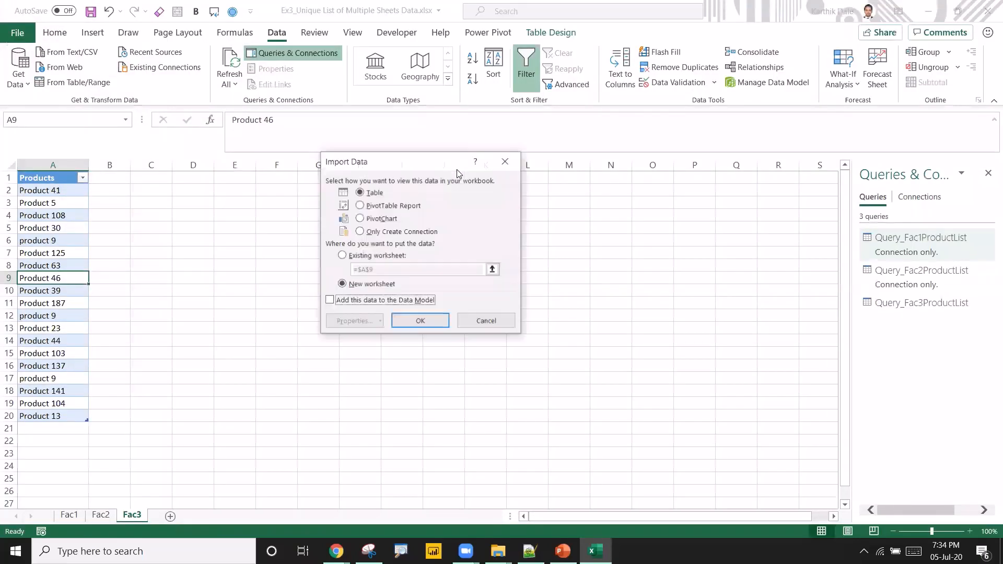
pyautogui.click(380, 232)
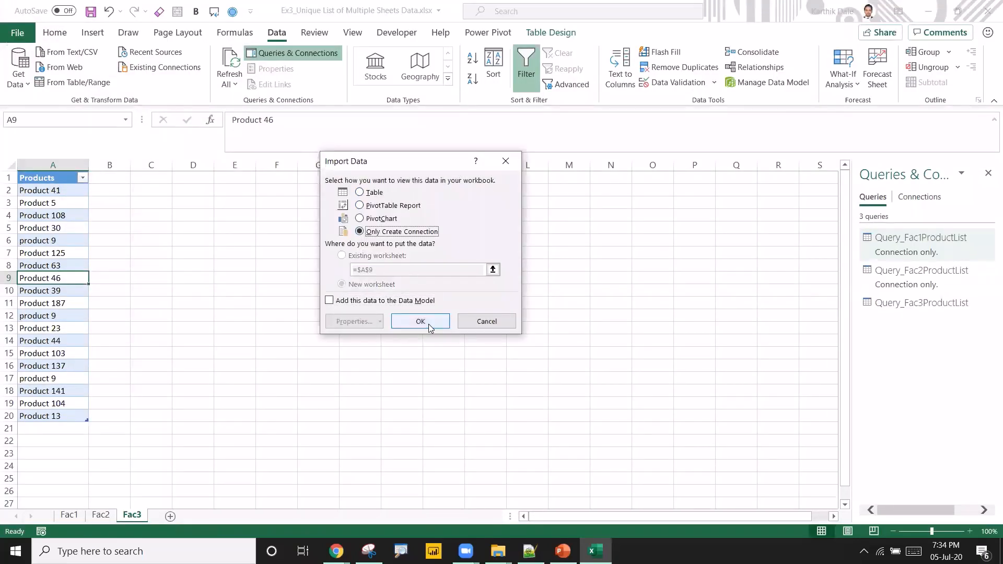
pyautogui.click(428, 323)
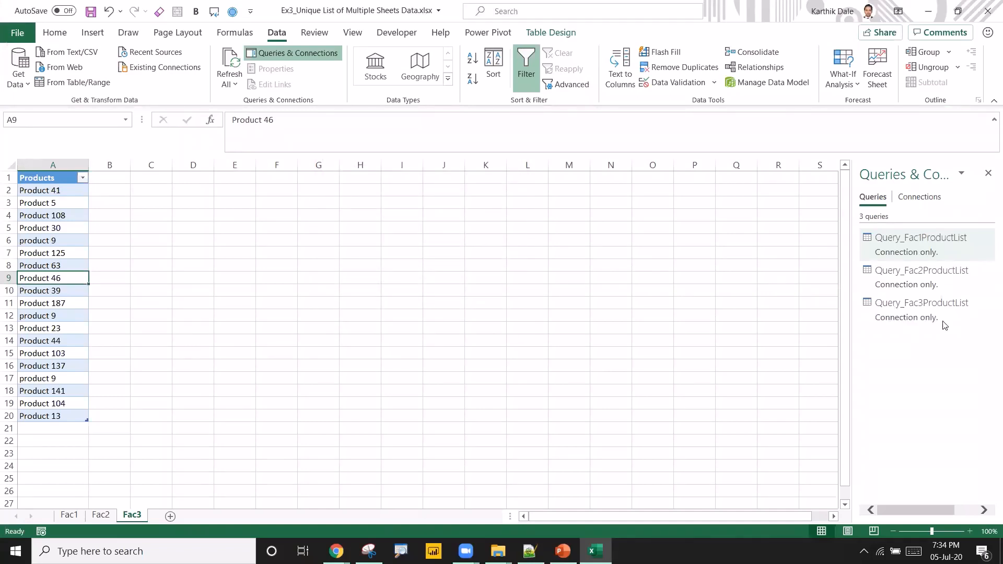
# Append Query_Fac1ProductList, Query_Fac2ProductList and Query_Fac3ProductList into one new query using the three-or-more-tables option.
pyautogui.keyDown('ctrl'); pyautogui.click(897, 272); pyautogui.keyUp('ctrl')
pyautogui.click(230, 242)
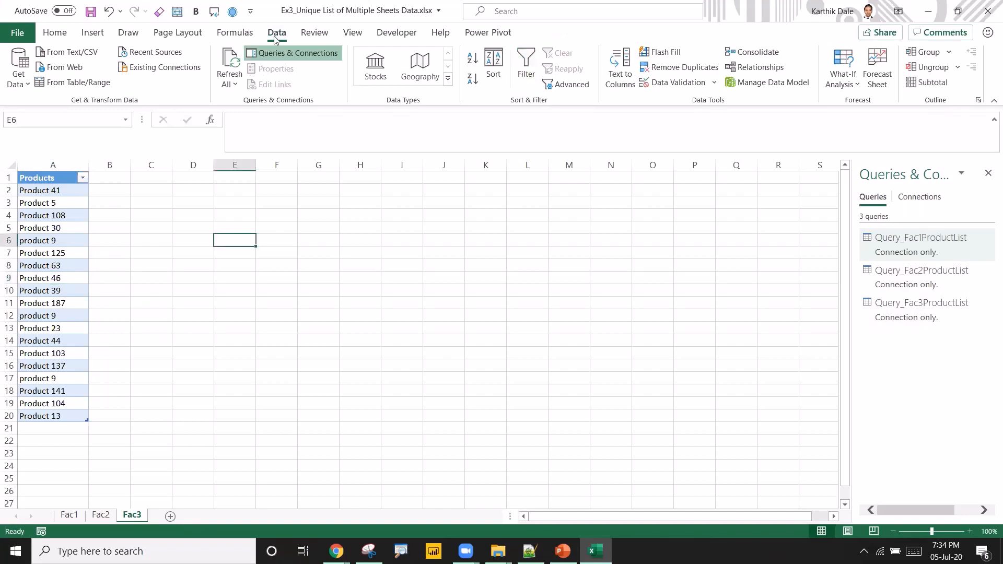
pyautogui.click(28, 85)
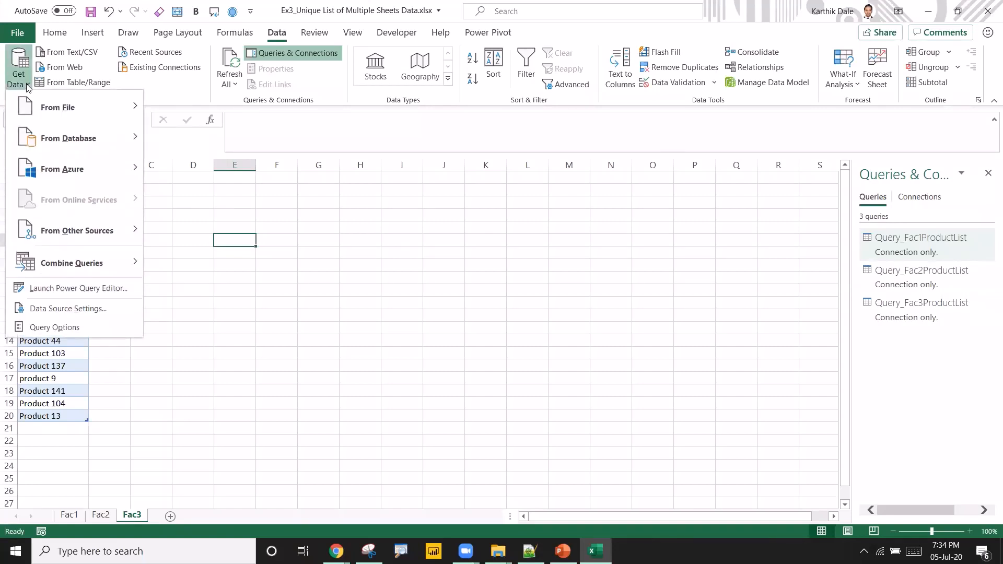
pyautogui.moveTo(67, 118)
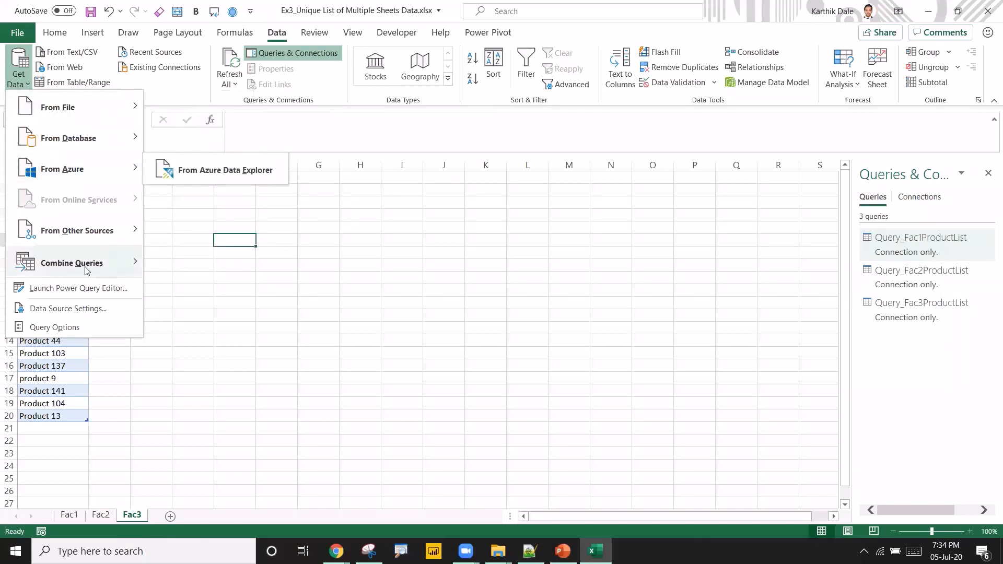
pyautogui.moveTo(76, 271)
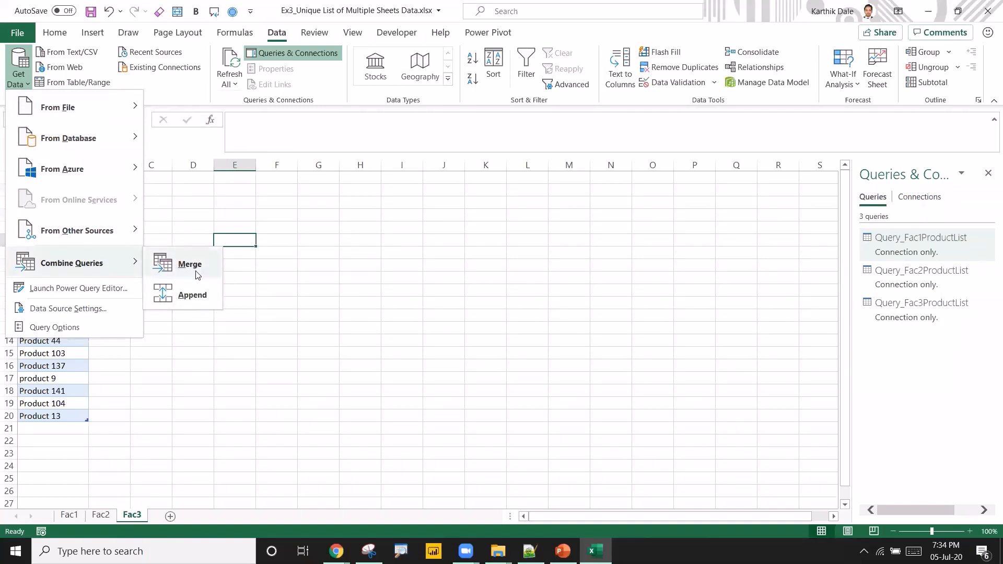
pyautogui.click(190, 296)
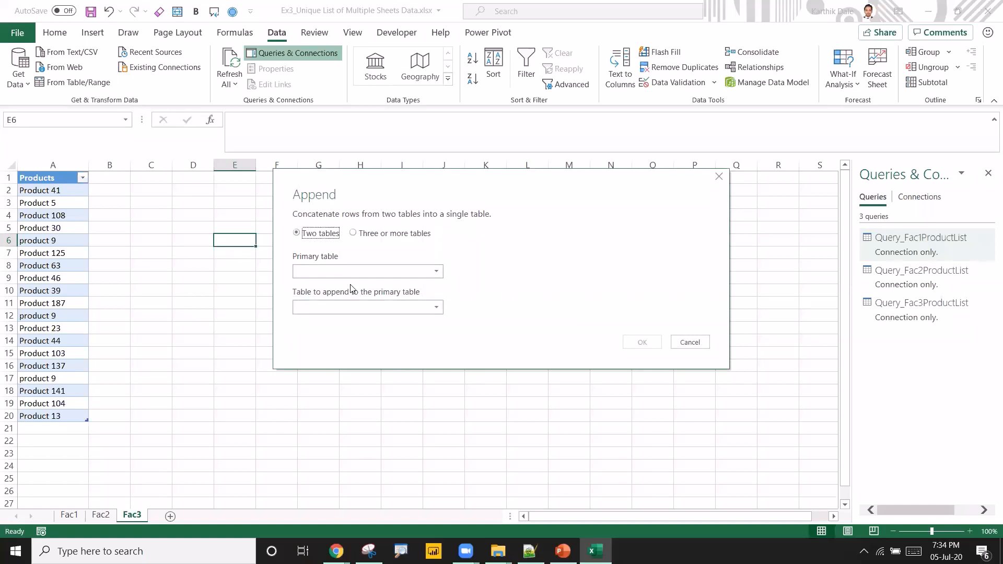
pyautogui.click(364, 235)
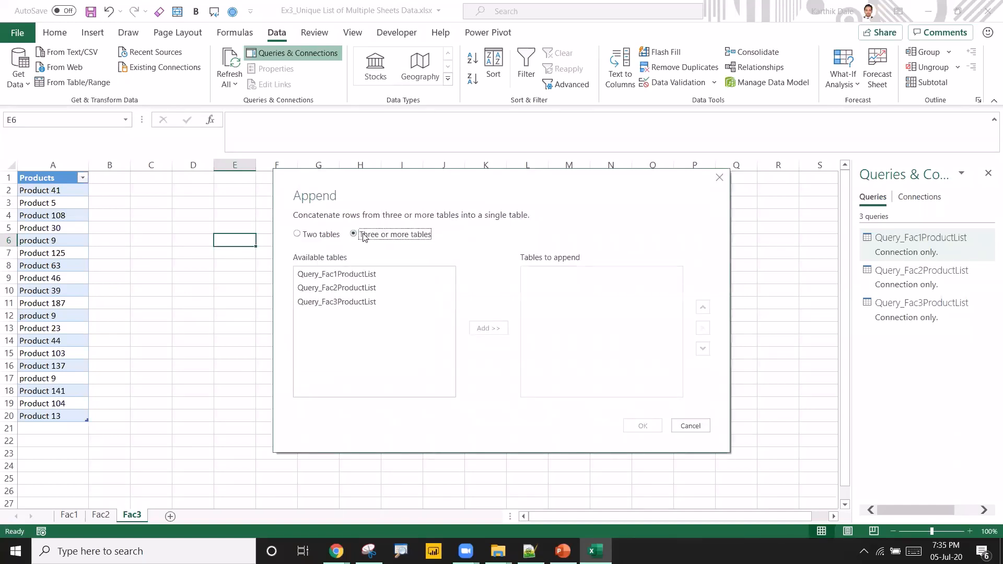
pyautogui.click(341, 276)
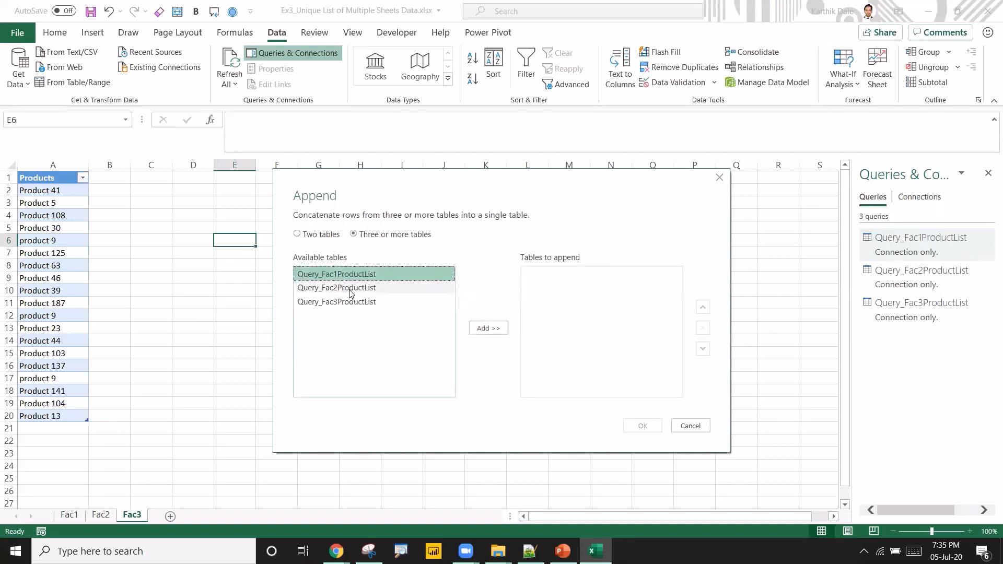
pyautogui.keyDown('ctrl'); pyautogui.click(349, 289); pyautogui.keyUp('ctrl')
pyautogui.keyDown('ctrl'); pyautogui.click(360, 302); pyautogui.keyUp('ctrl')
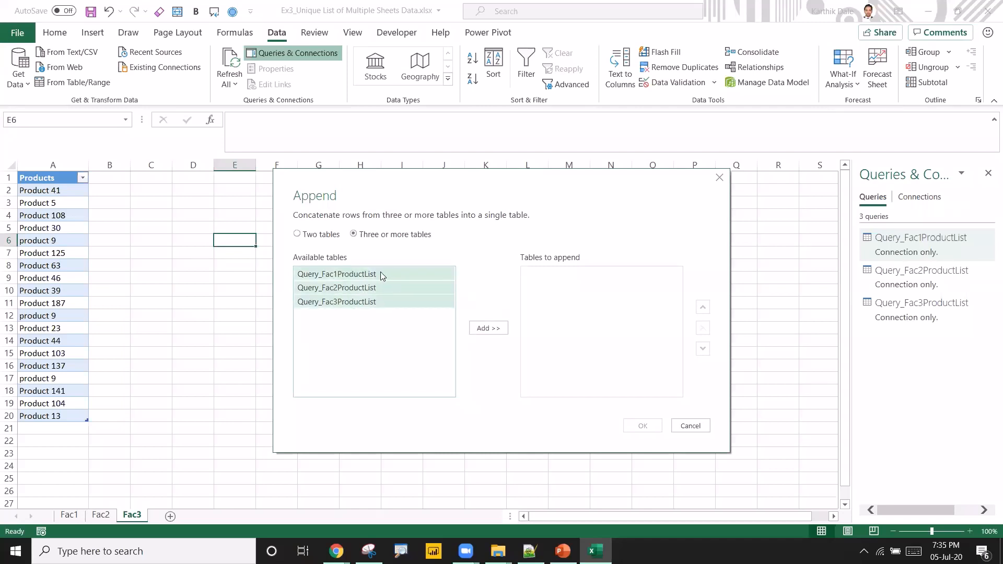
pyautogui.click(479, 327)
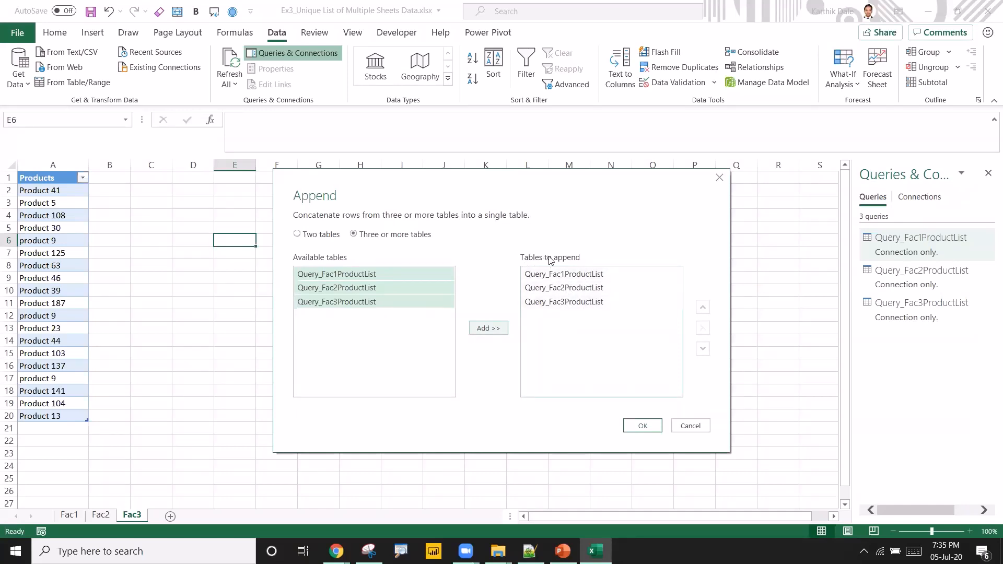
pyautogui.click(655, 427)
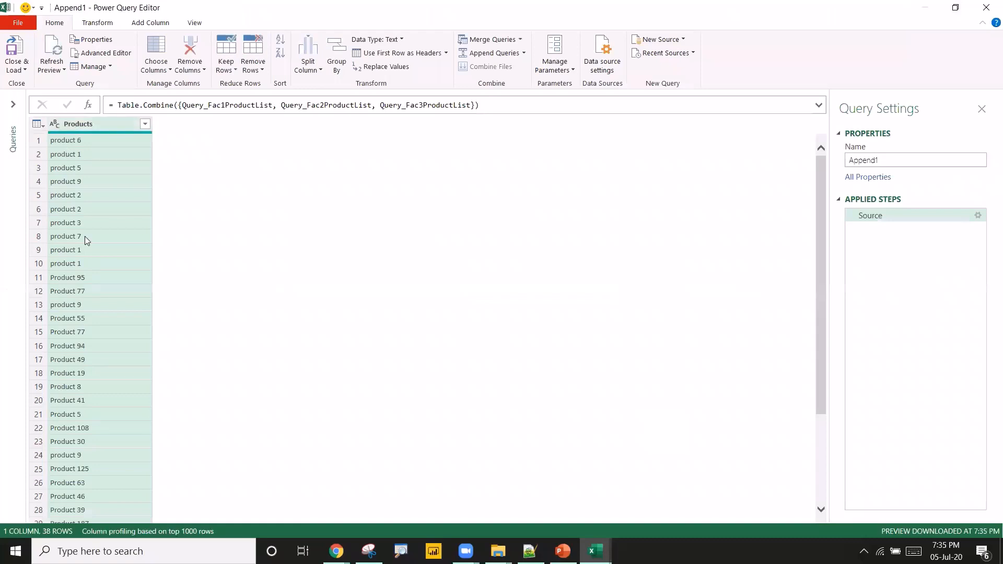
# Examine the appended product list for inconsistent capitalisation and repeated entries.
pyautogui.scroll(-3, 99, 340)
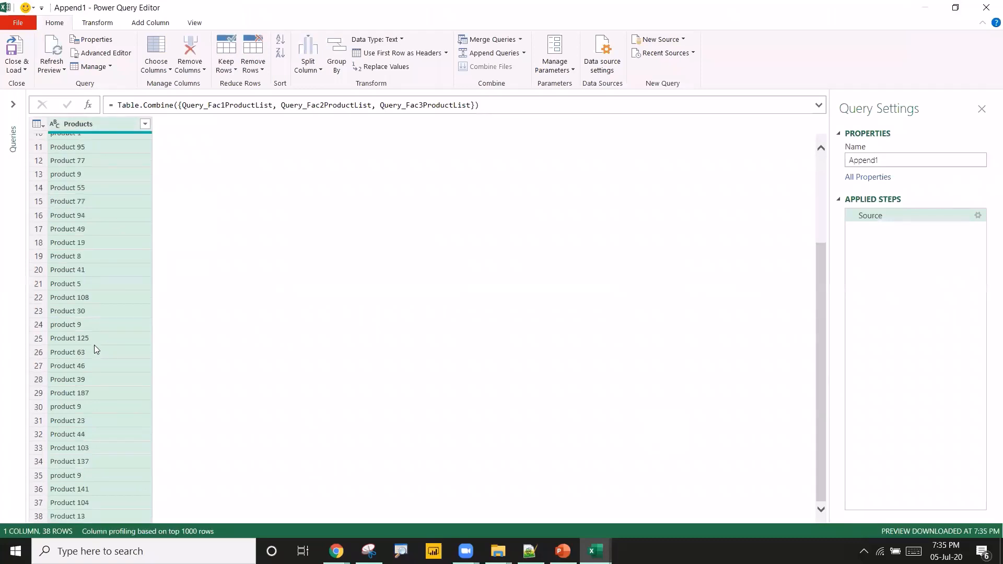
pyautogui.scroll(3, 95, 349)
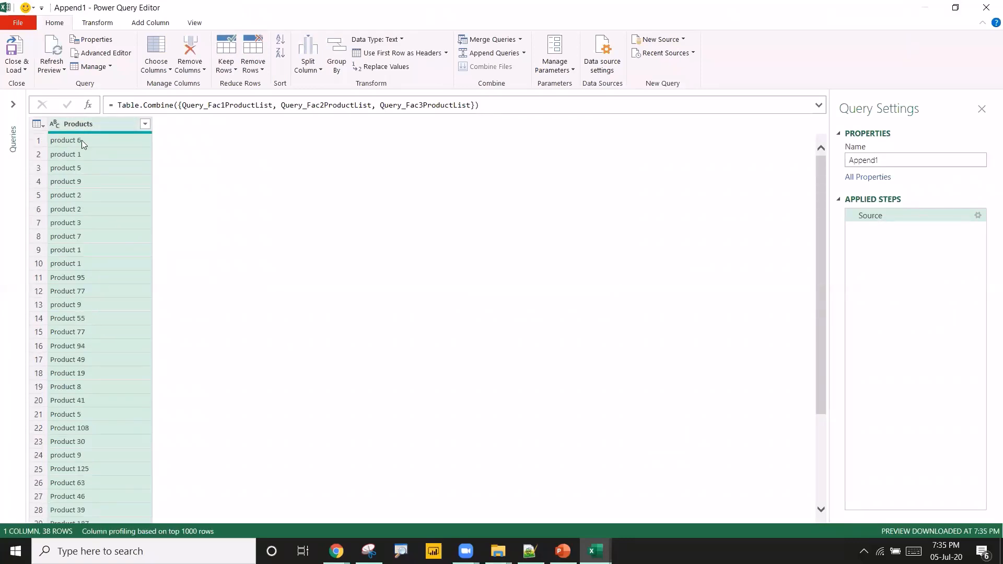
pyautogui.scroll(-3, 93, 270)
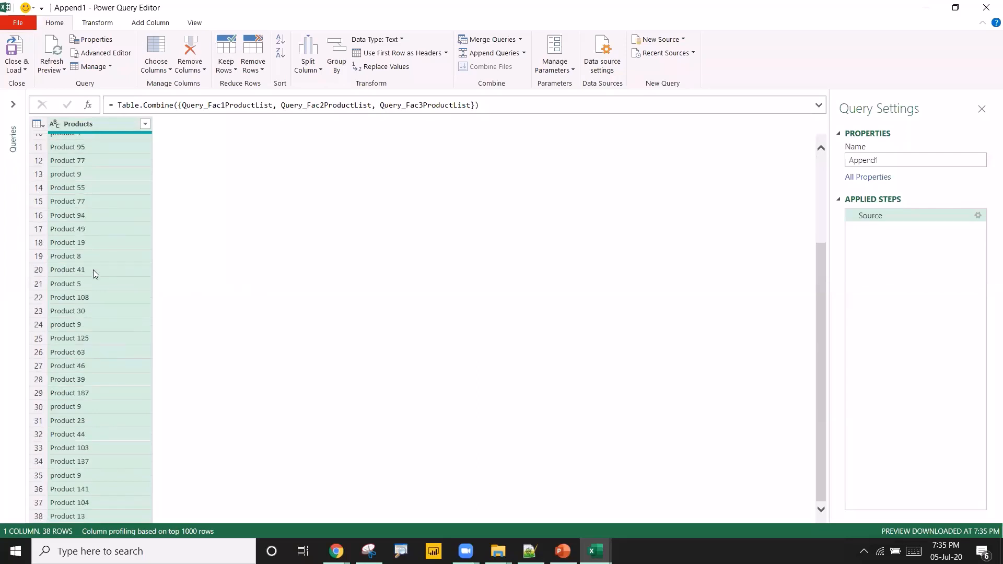
pyautogui.scroll(3, 93, 269)
pyautogui.click(88, 153)
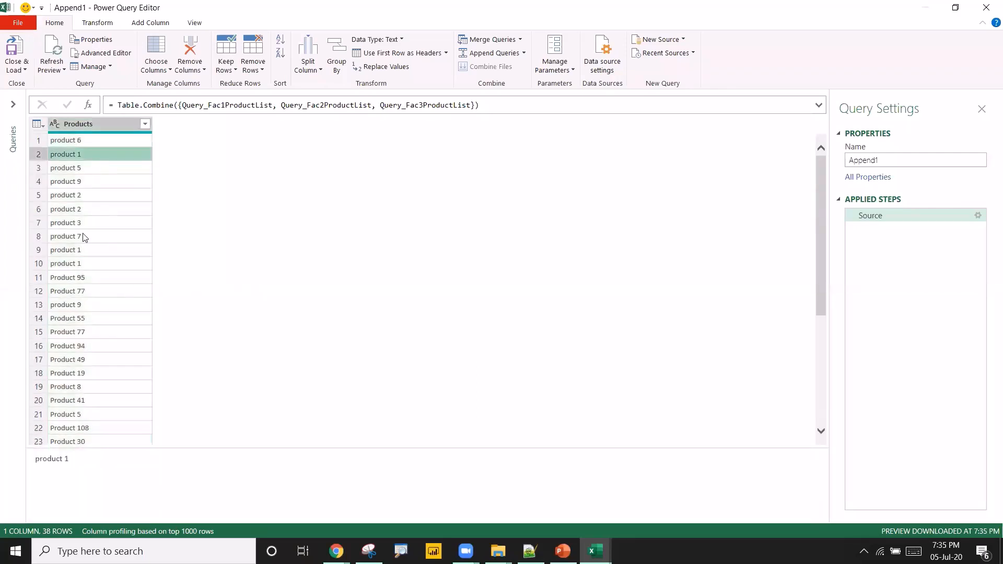
pyautogui.click(77, 251)
pyautogui.click(78, 266)
pyautogui.scroll(-3, 87, 320)
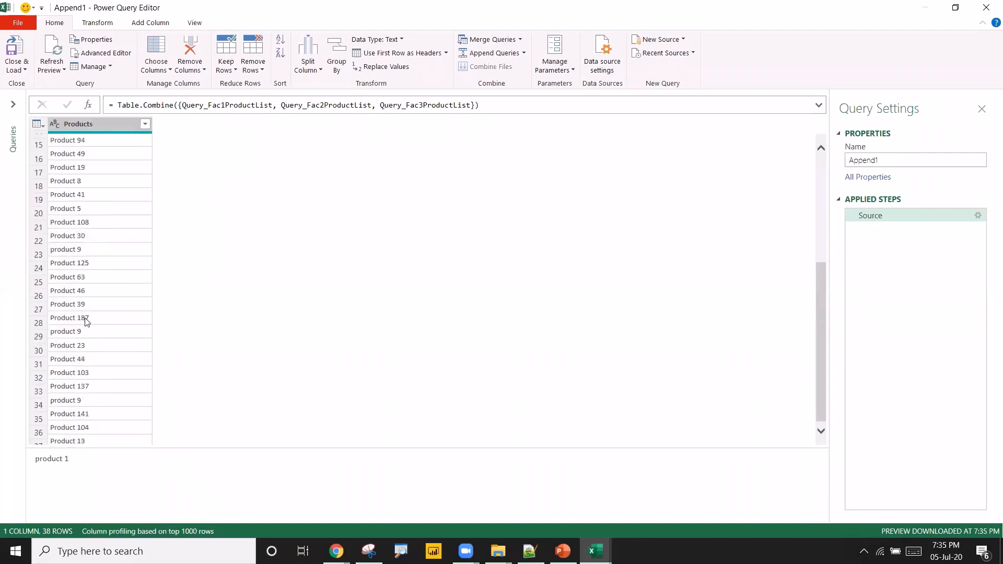
pyautogui.scroll(3, 86, 322)
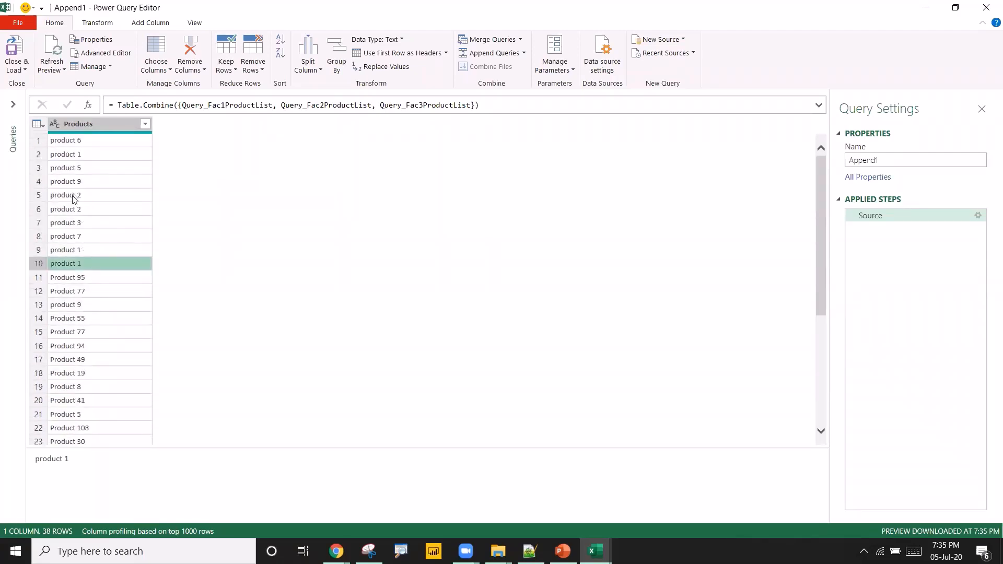
# Transform the Products column to Capitalize Each Word and then Trim the text.
pyautogui.rightClick(103, 125)
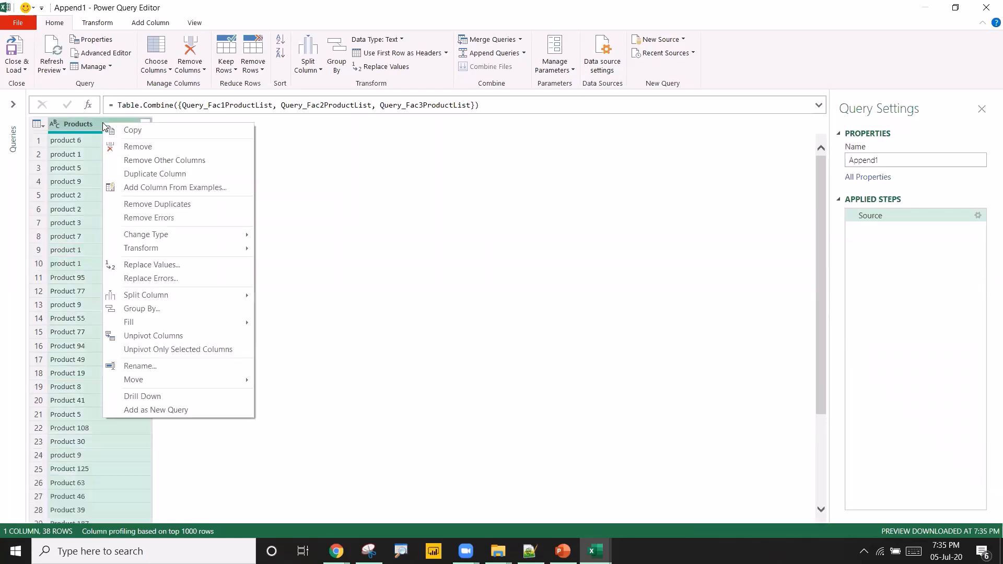
pyautogui.moveTo(229, 251)
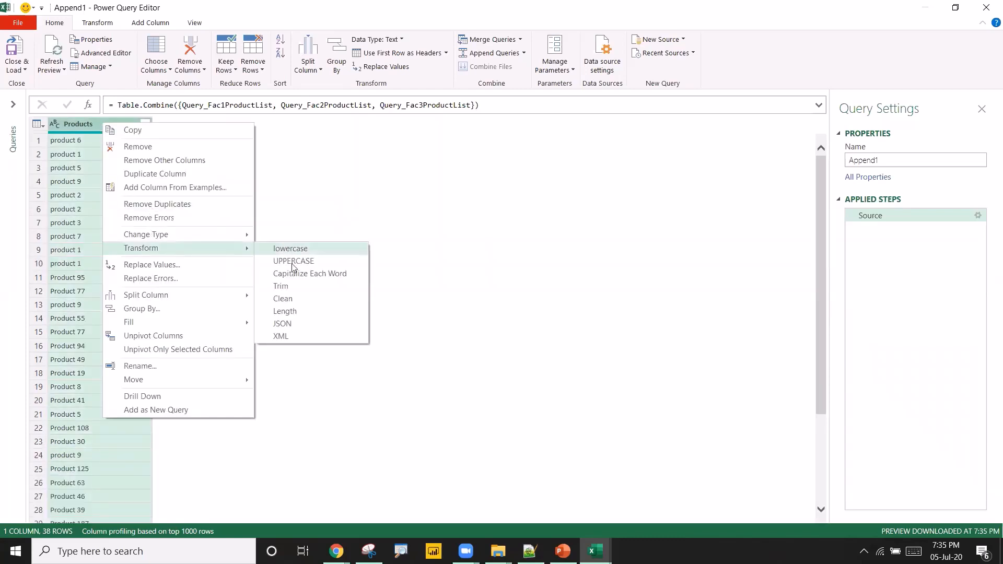
pyautogui.click(287, 275)
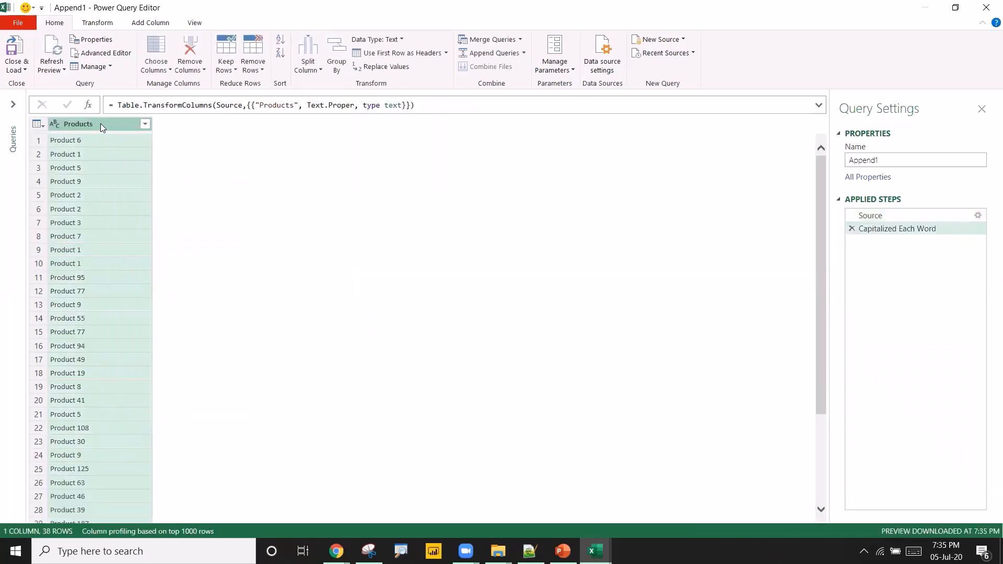
pyautogui.rightClick(104, 126)
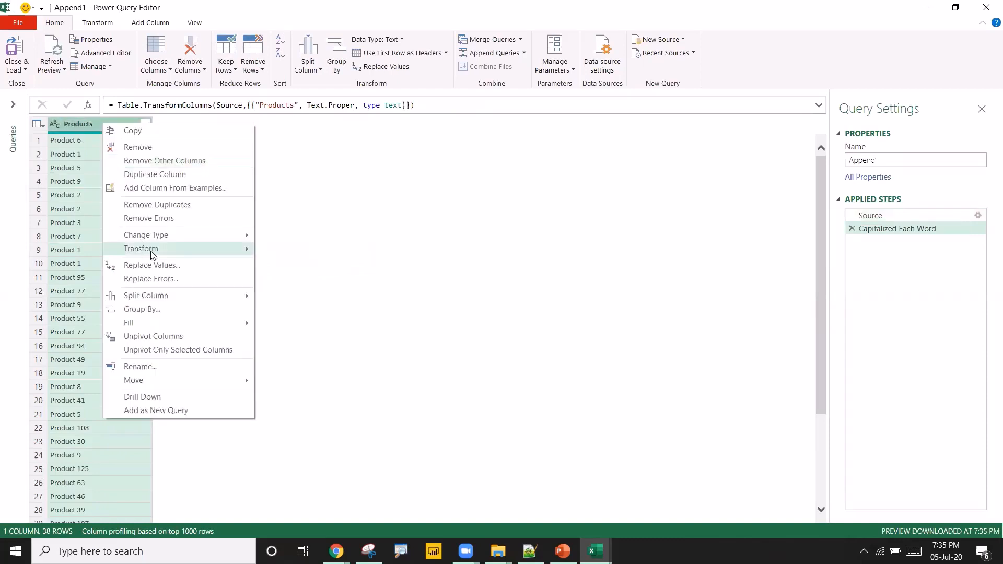
pyautogui.moveTo(156, 249)
pyautogui.click(286, 291)
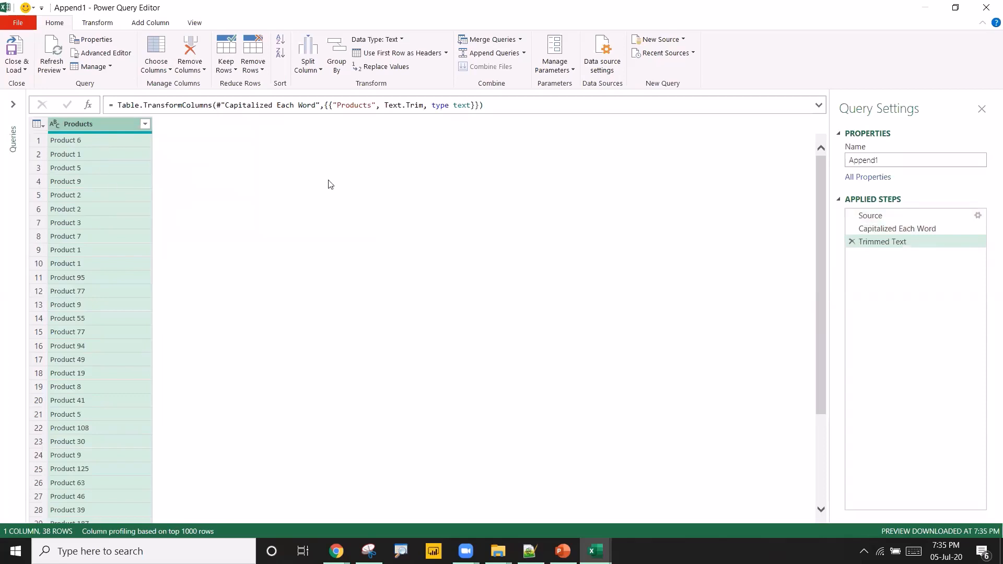
pyautogui.click(877, 232)
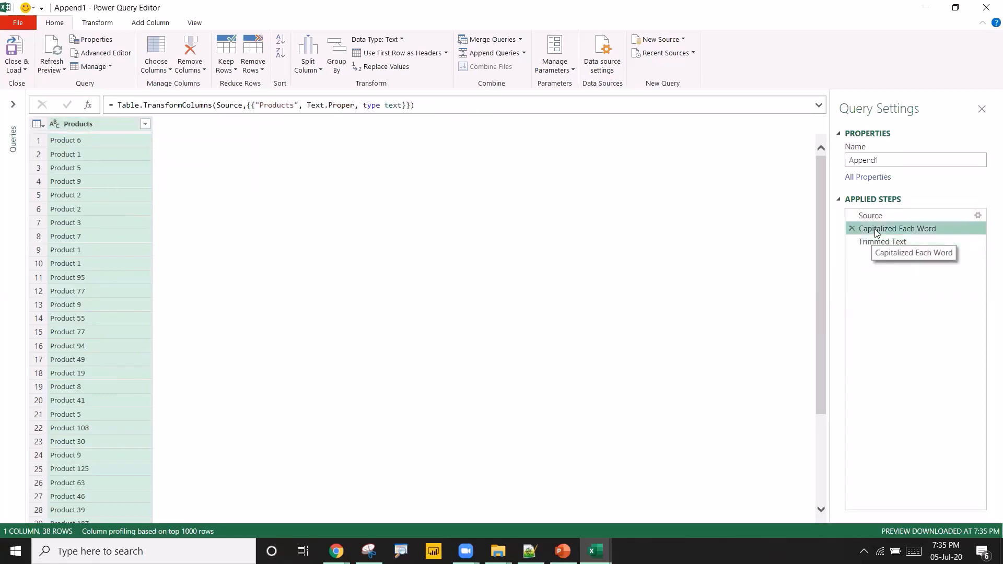
pyautogui.click(882, 242)
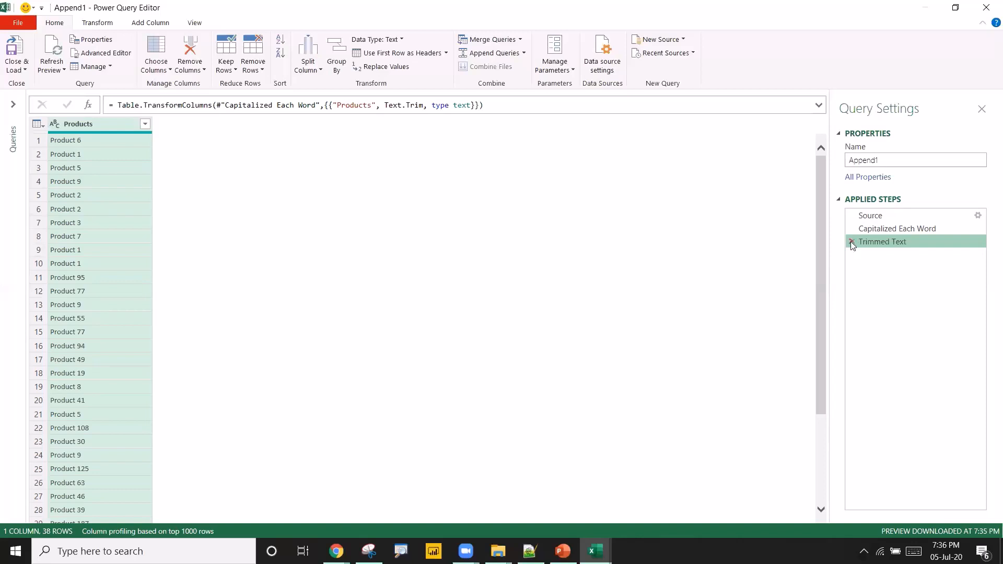
# Remove duplicates from the Products column and close and load the appended query to a new worksheet.
pyautogui.rightClick(91, 126)
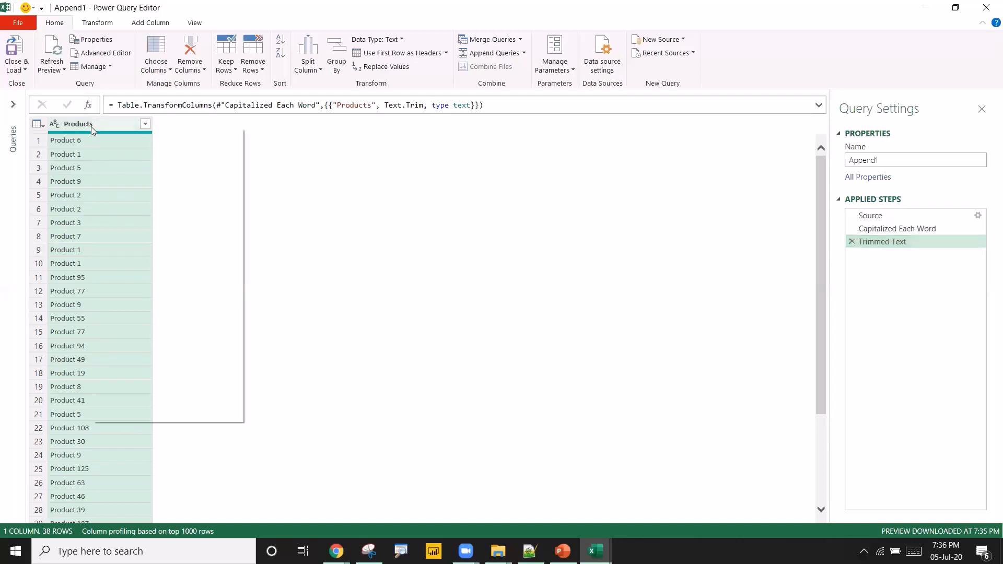
pyautogui.click(120, 208)
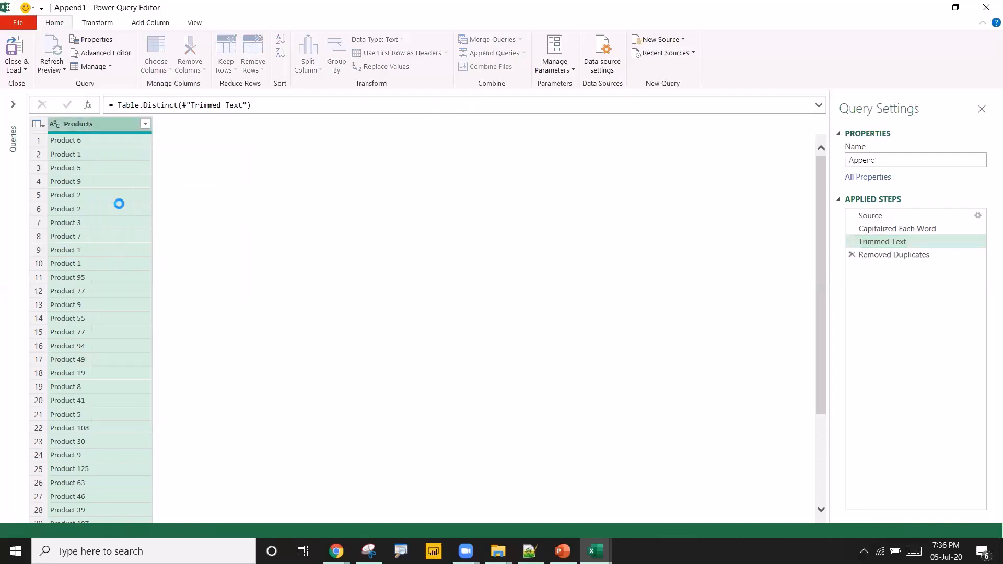
pyautogui.scroll(-1, 83, 250)
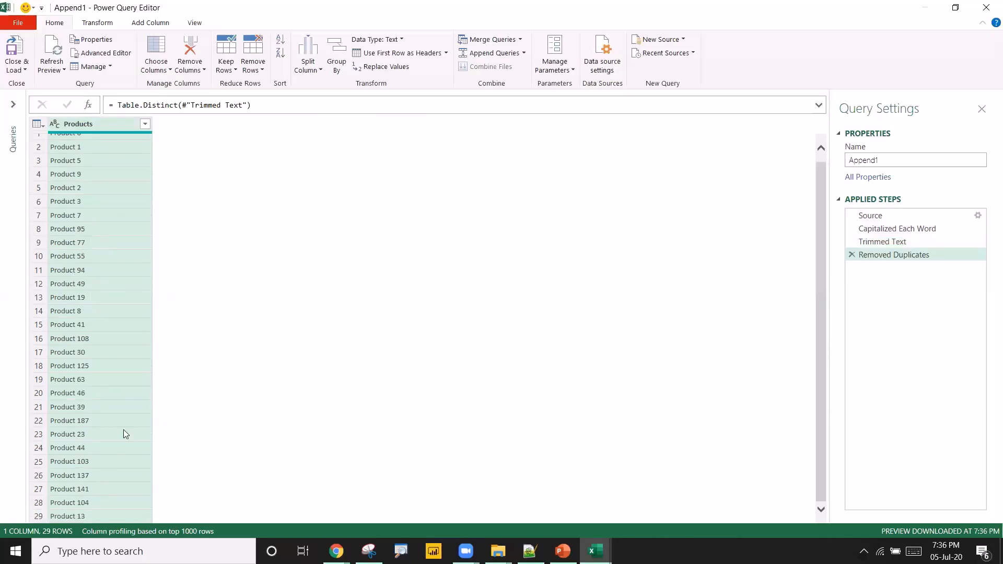
pyautogui.scroll(1, 84, 270)
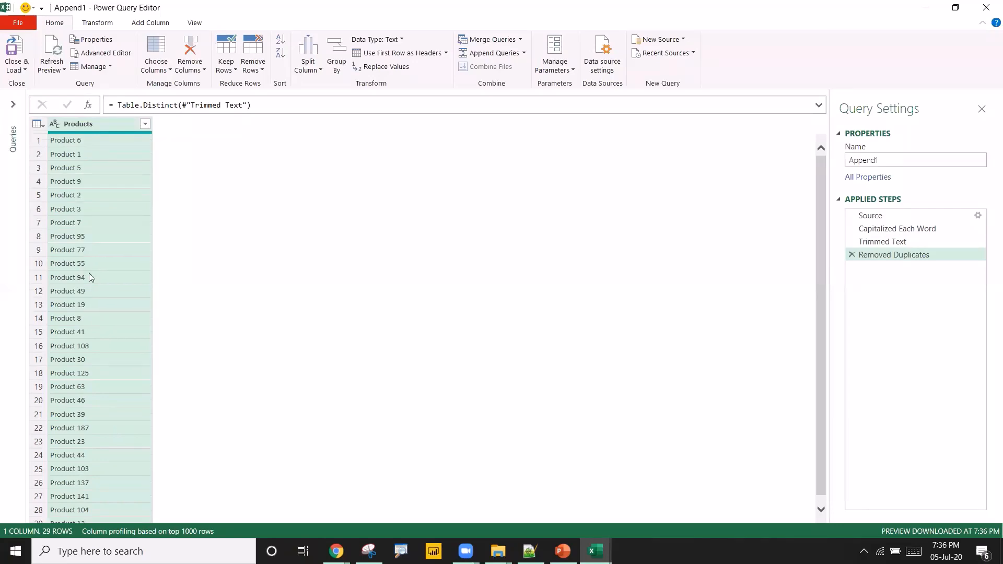
pyautogui.click(21, 54)
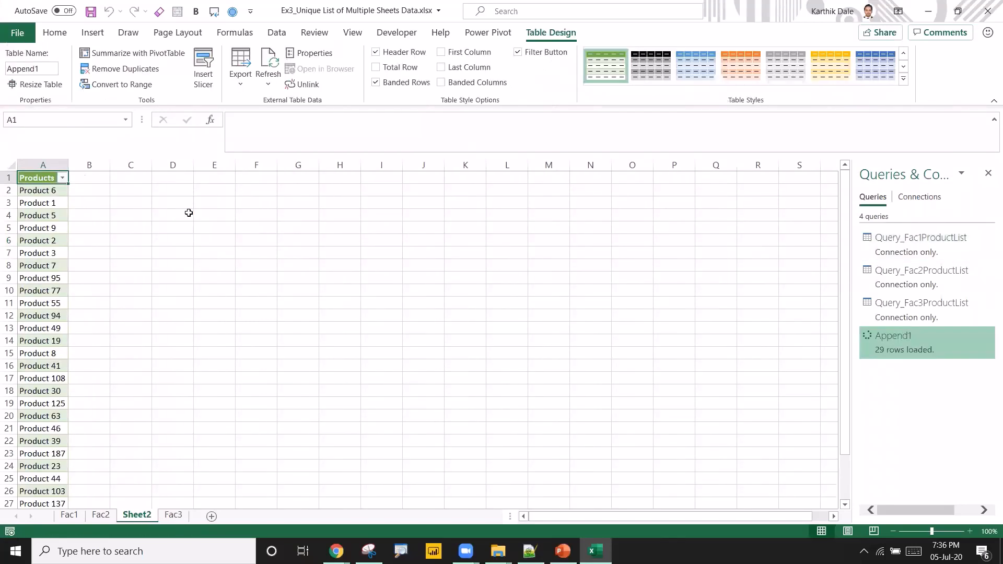
# Examine the loaded Append1 product list on the new sheet, checking the entries row by row.
pyautogui.click(40, 250)
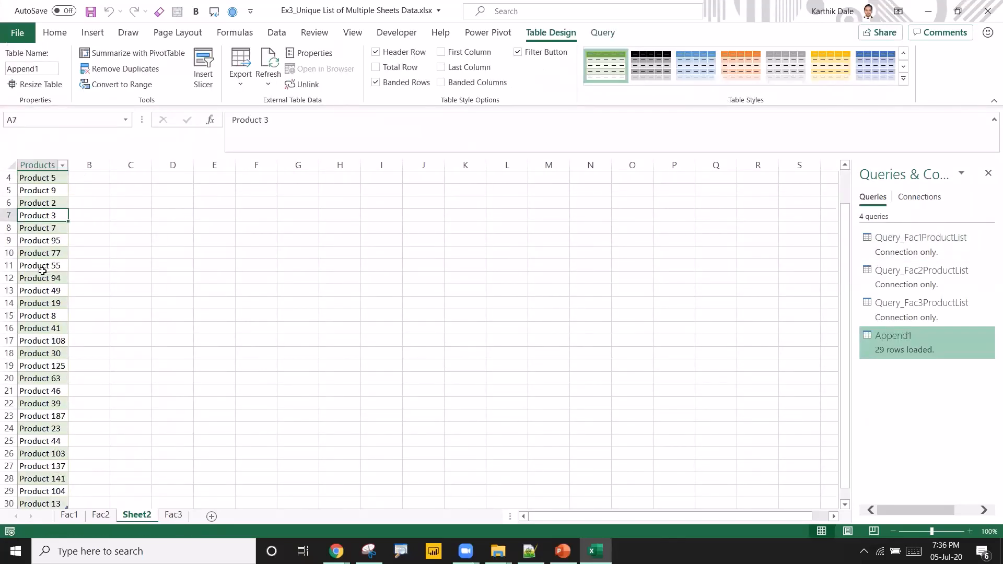
pyautogui.click(47, 205)
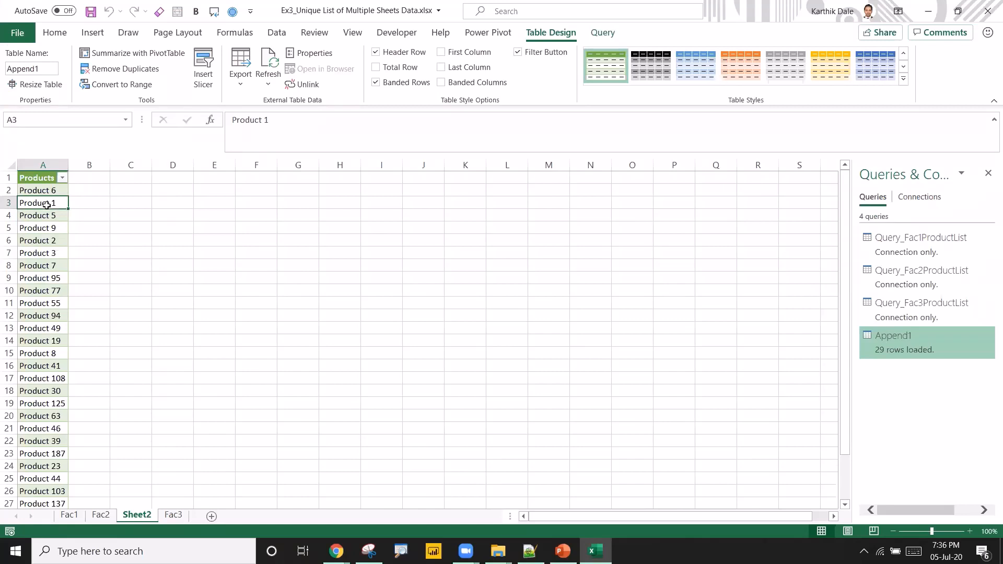
pyautogui.scroll(-3, 35, 355)
pyautogui.scroll(3, 55, 411)
pyautogui.click(44, 190)
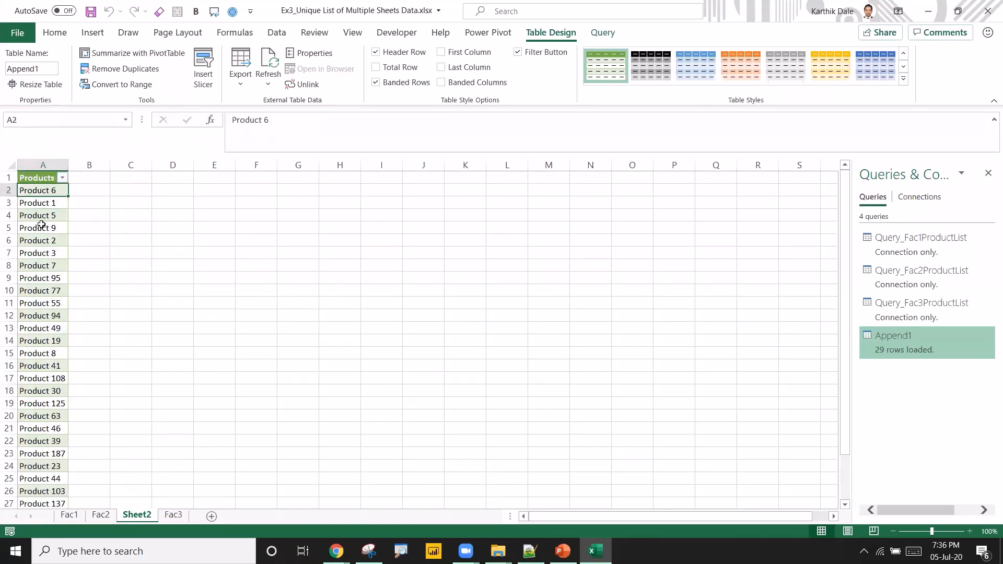
pyautogui.click(32, 244)
pyautogui.click(33, 314)
pyautogui.click(47, 354)
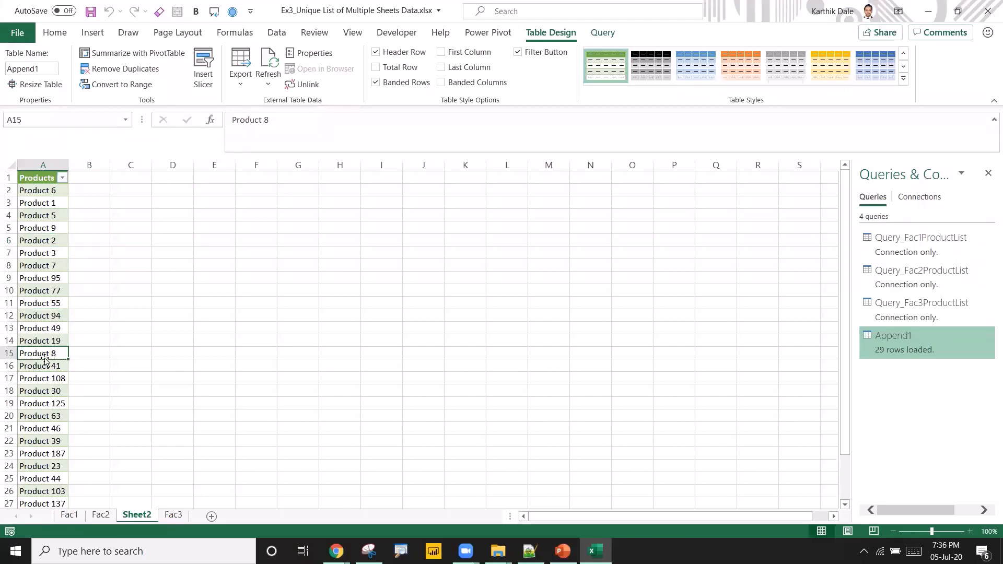
pyautogui.click(49, 193)
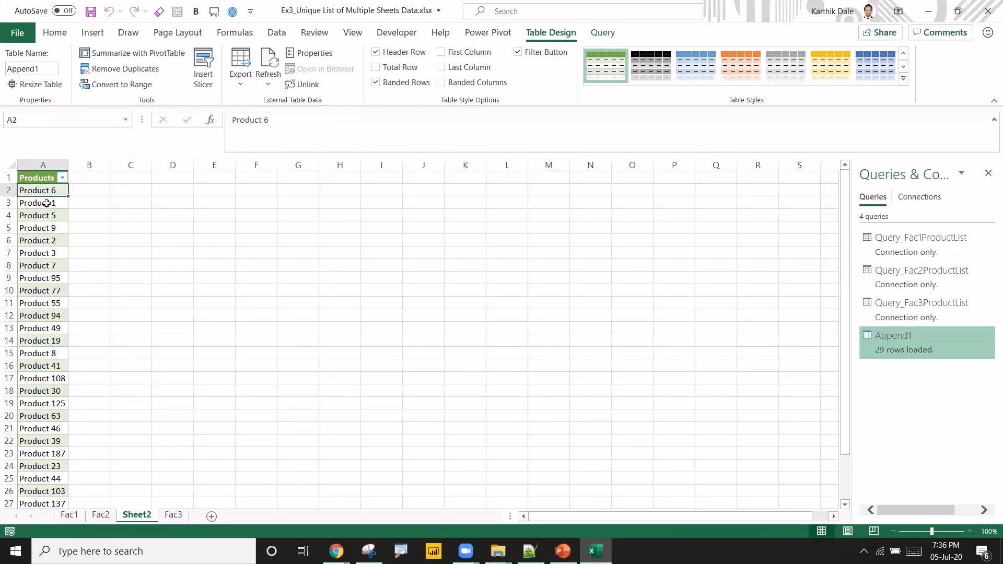
pyautogui.click(47, 204)
pyautogui.click(36, 228)
pyautogui.click(32, 266)
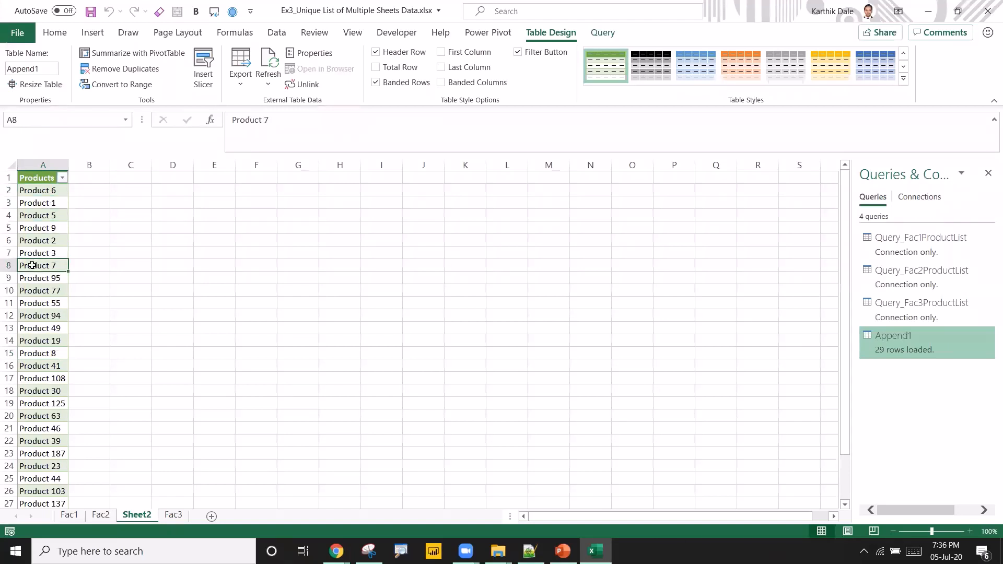
pyautogui.click(39, 303)
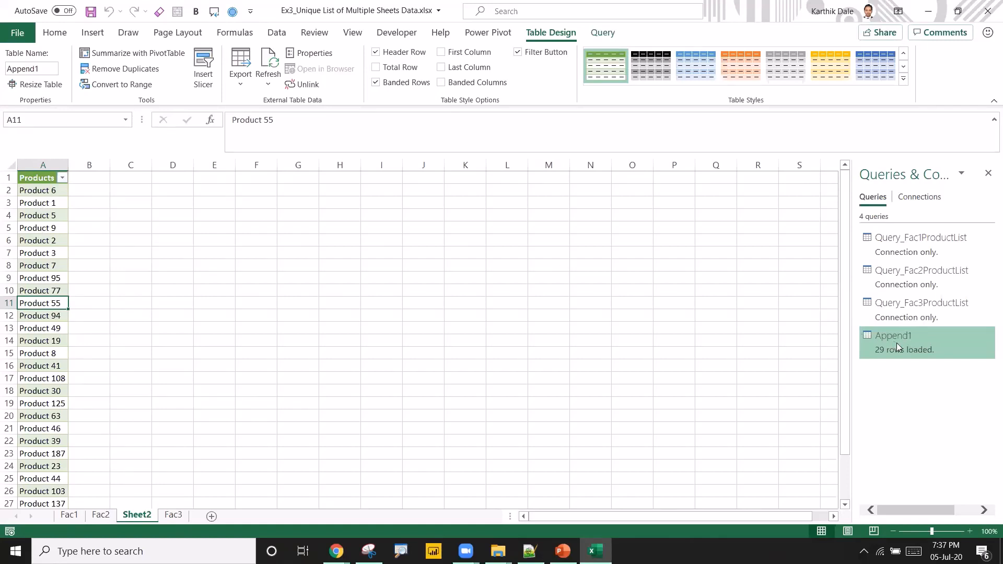
# Open the Append1 query in the Power Query Editor and sort the Products column ascending.
pyautogui.moveTo(897, 343)
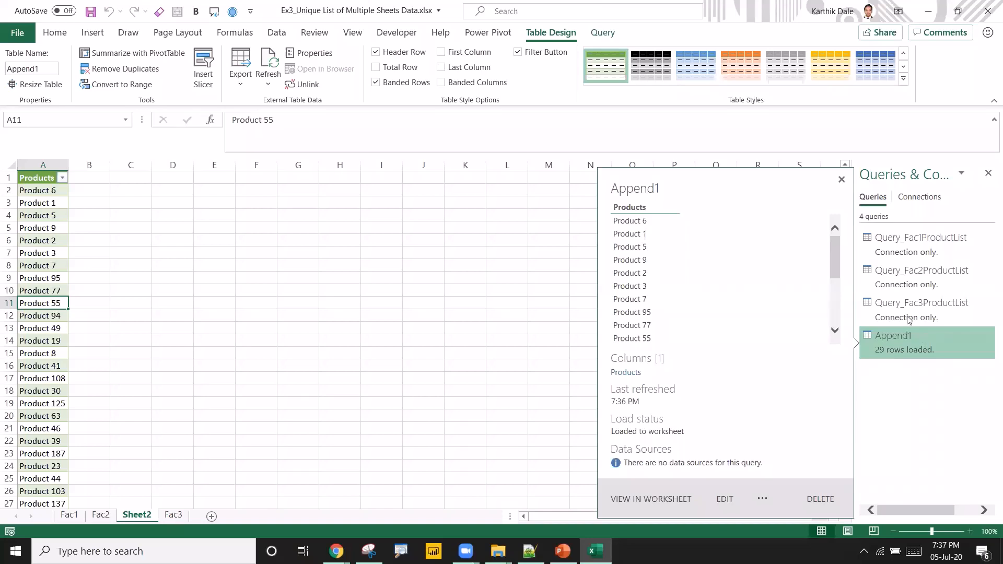
pyautogui.doubleClick(917, 337)
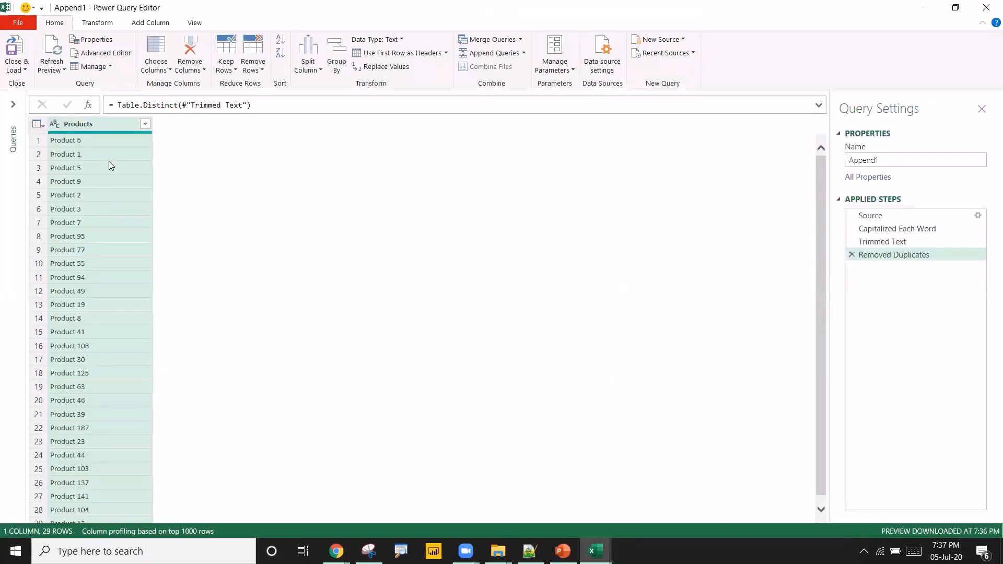
pyautogui.click(146, 124)
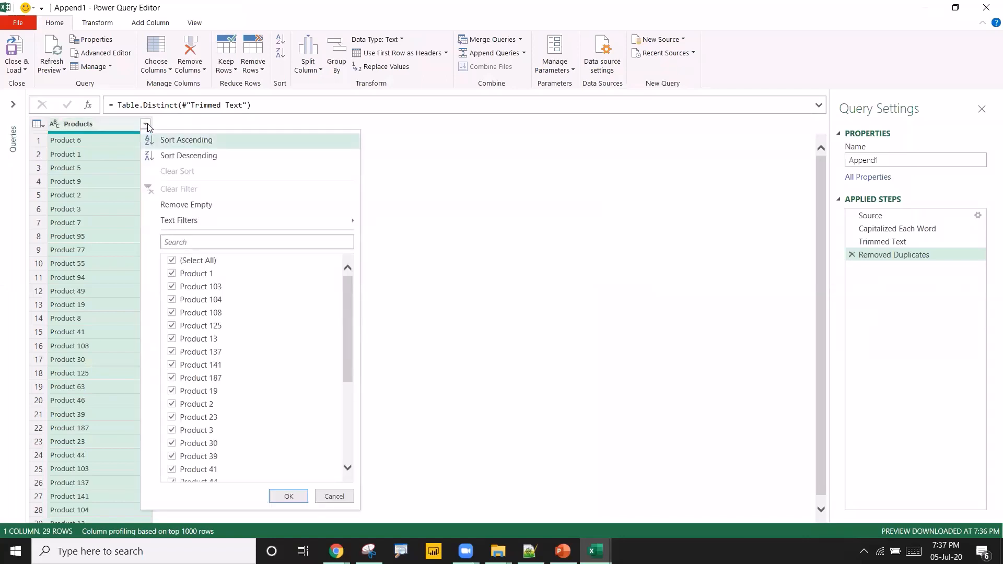
pyautogui.click(184, 141)
# Examine the sorted product list in the query preview.
pyautogui.click(88, 142)
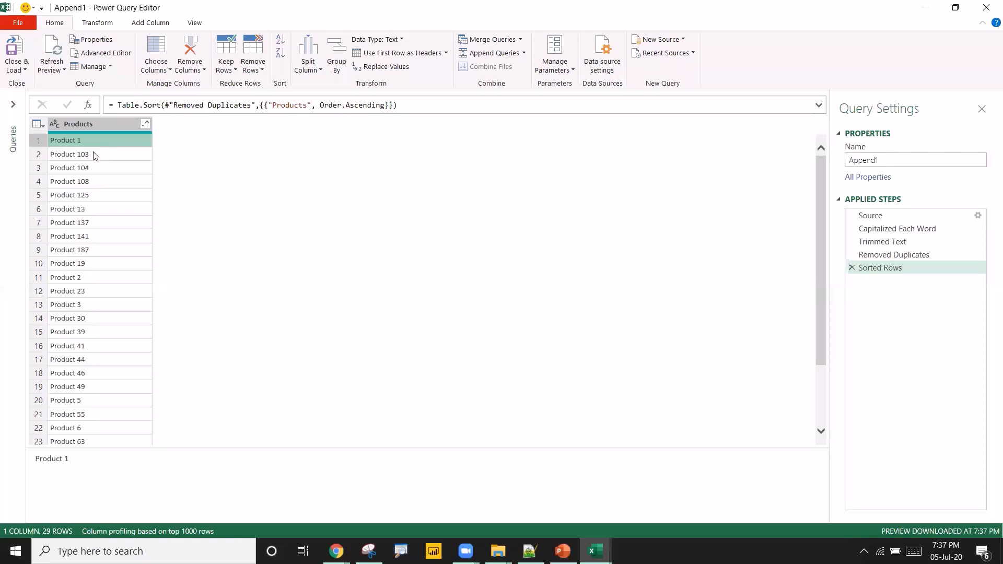
pyautogui.click(96, 156)
pyautogui.click(96, 171)
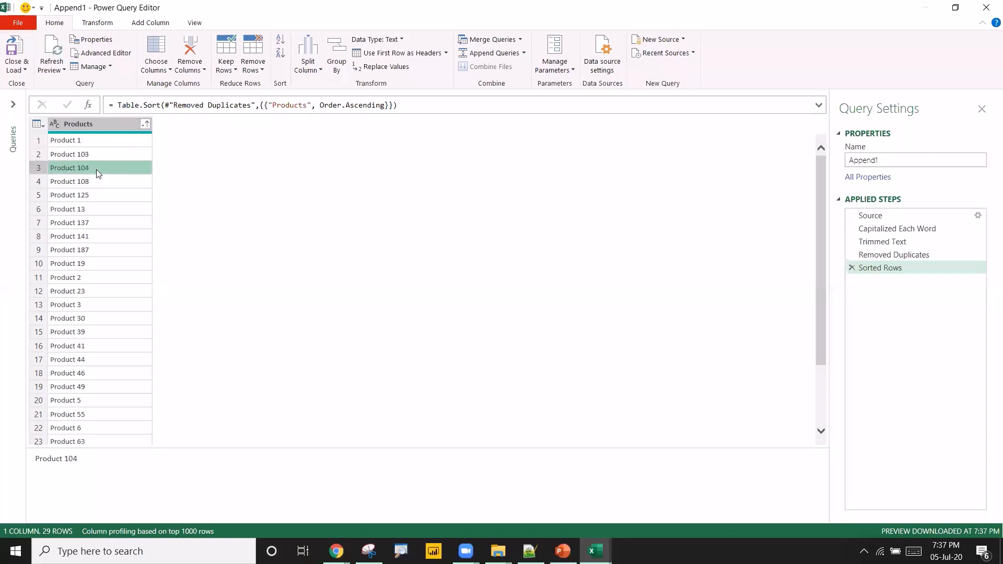
pyautogui.click(96, 183)
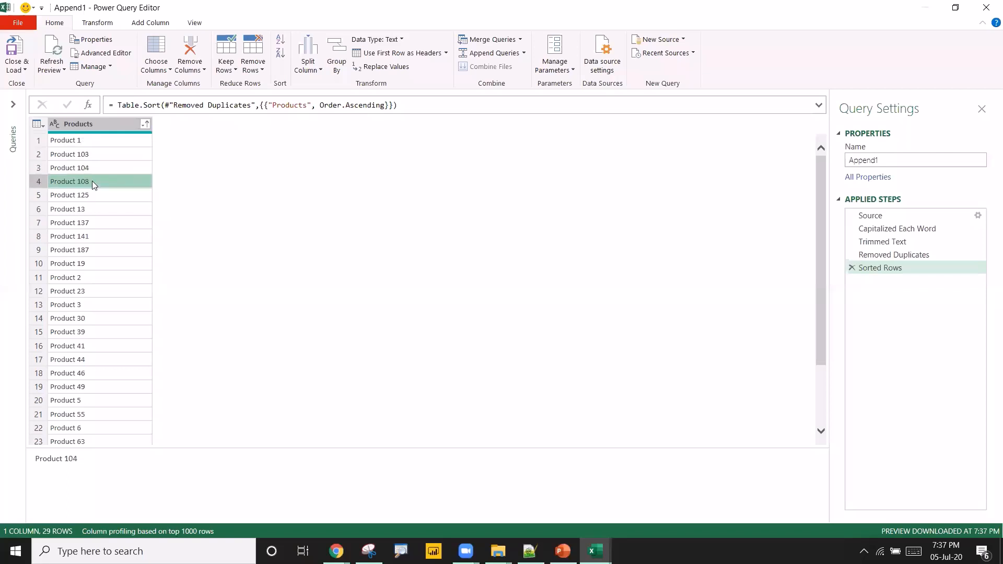
pyautogui.click(84, 282)
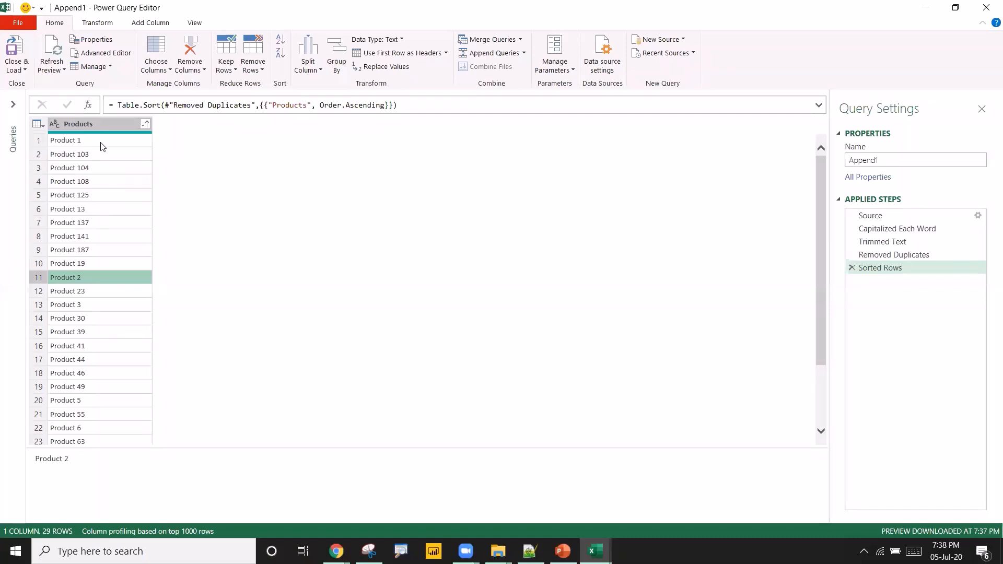
# Duplicate the Products column in the query.
pyautogui.click(103, 129)
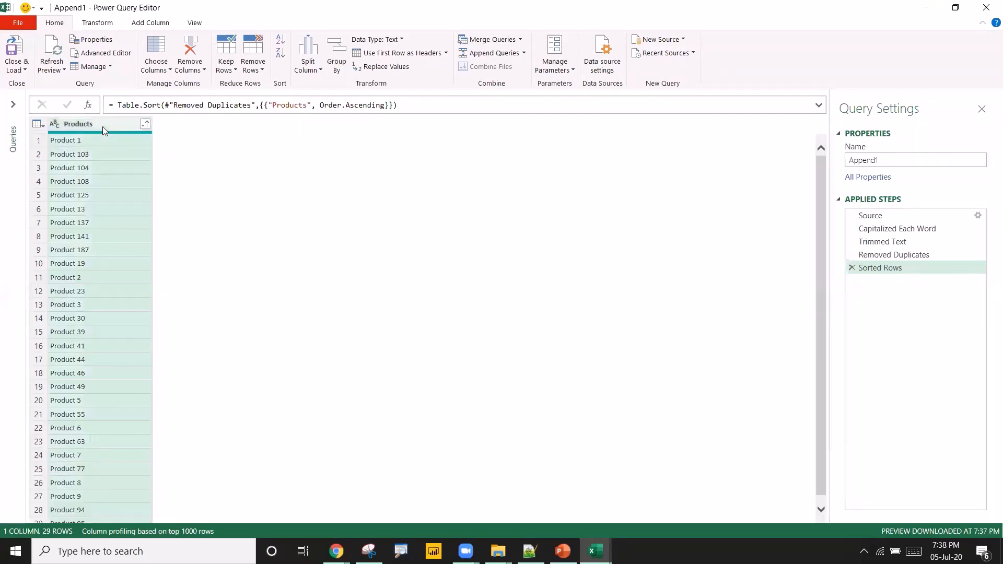
pyautogui.rightClick(103, 126)
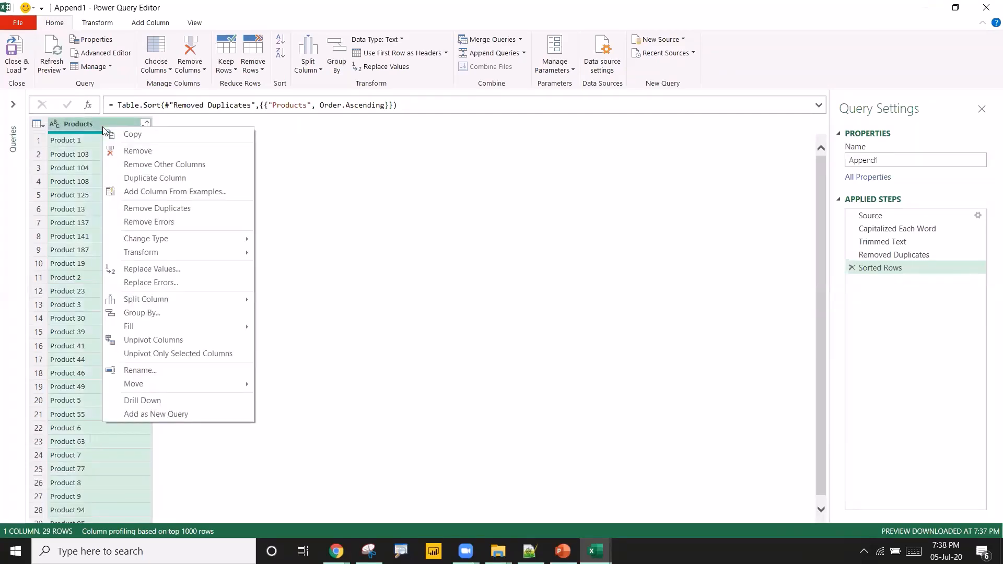
pyautogui.click(156, 178)
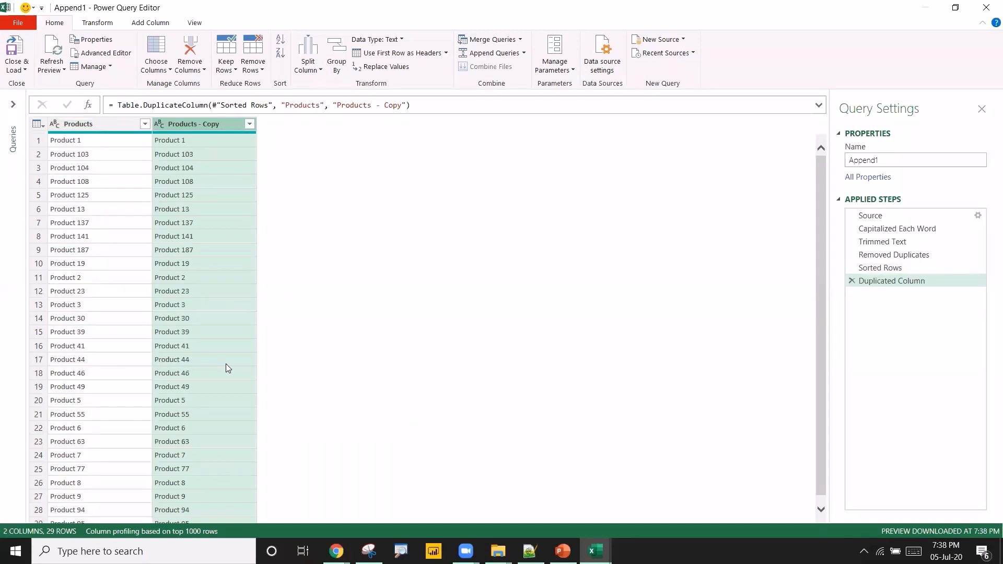
# Split the Products - Copy column by the Space delimiter at each occurrence.
pyautogui.rightClick(186, 128)
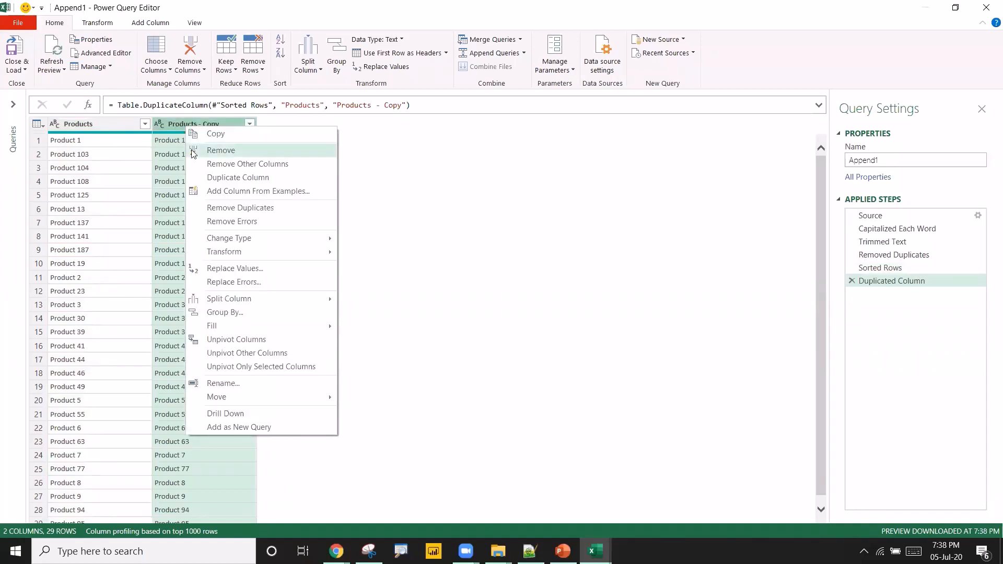
pyautogui.moveTo(238, 301)
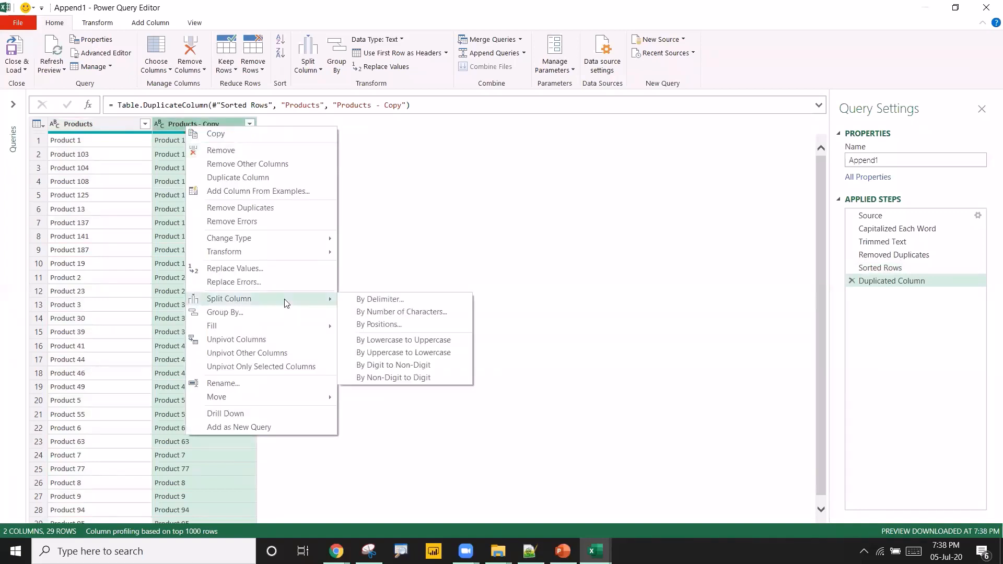
pyautogui.click(385, 298)
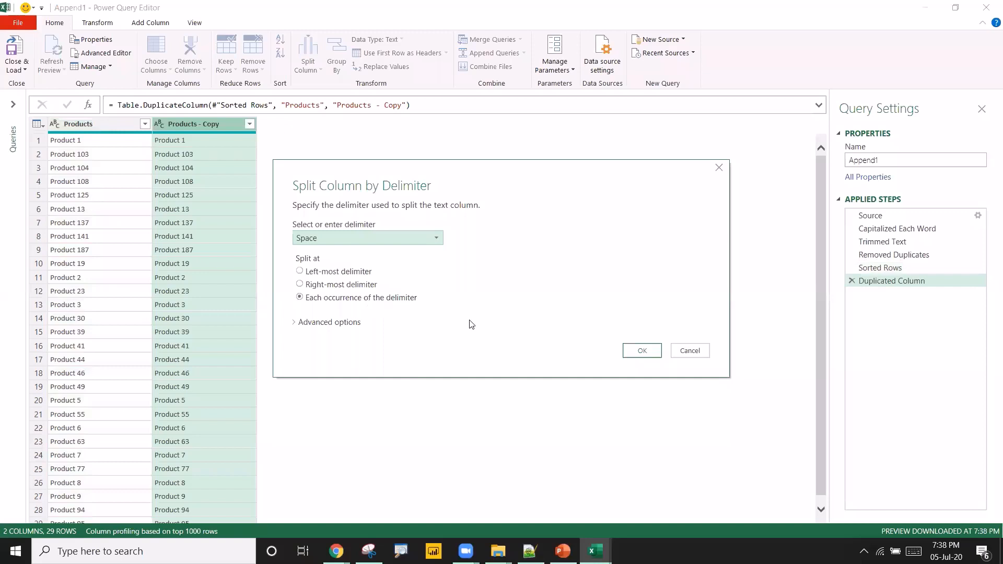
pyautogui.click(643, 351)
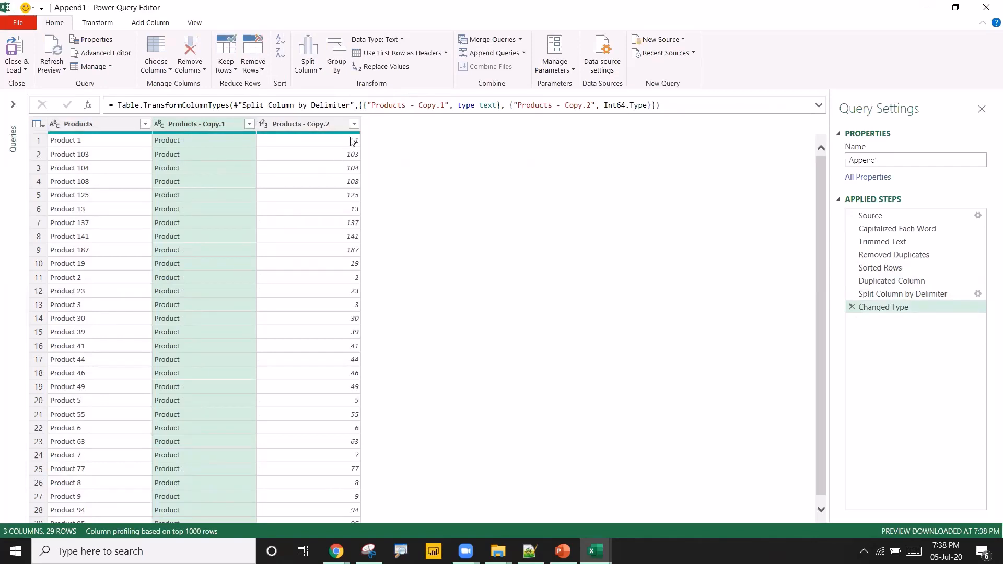
# Sort the numeric Products - Copy.2 column ascending so products order by their number.
pyautogui.click(342, 125)
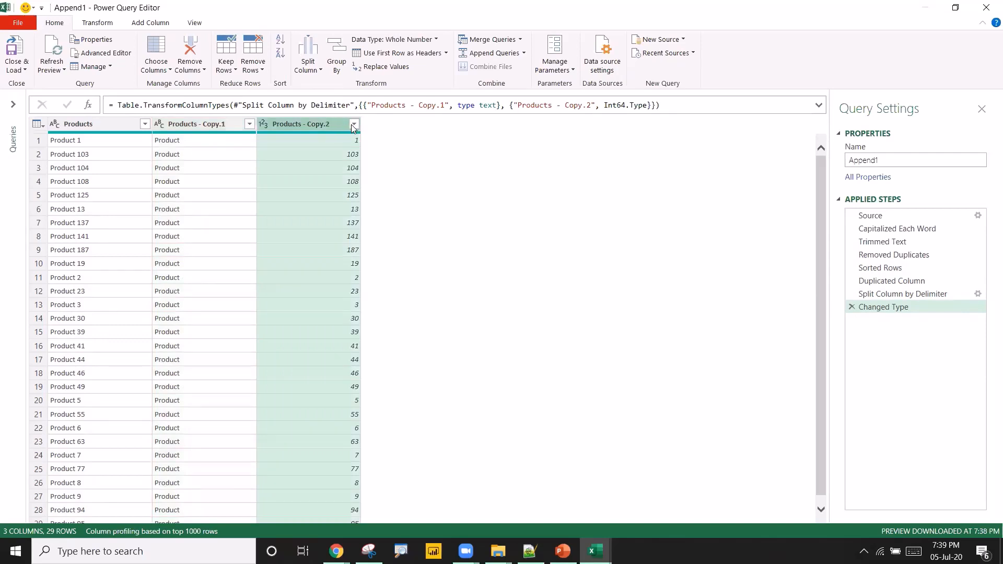
pyautogui.click(217, 126)
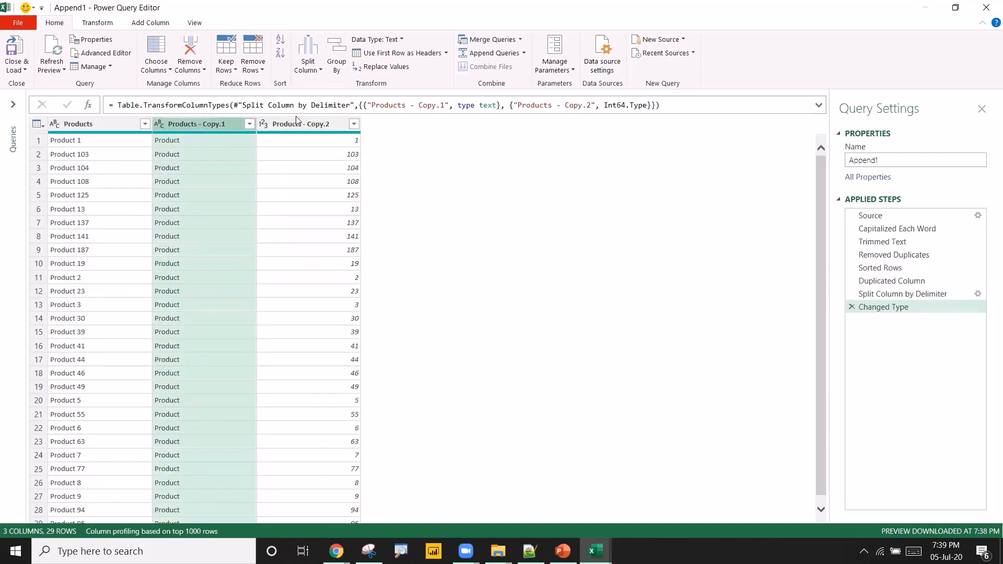
pyautogui.click(308, 124)
pyautogui.click(353, 125)
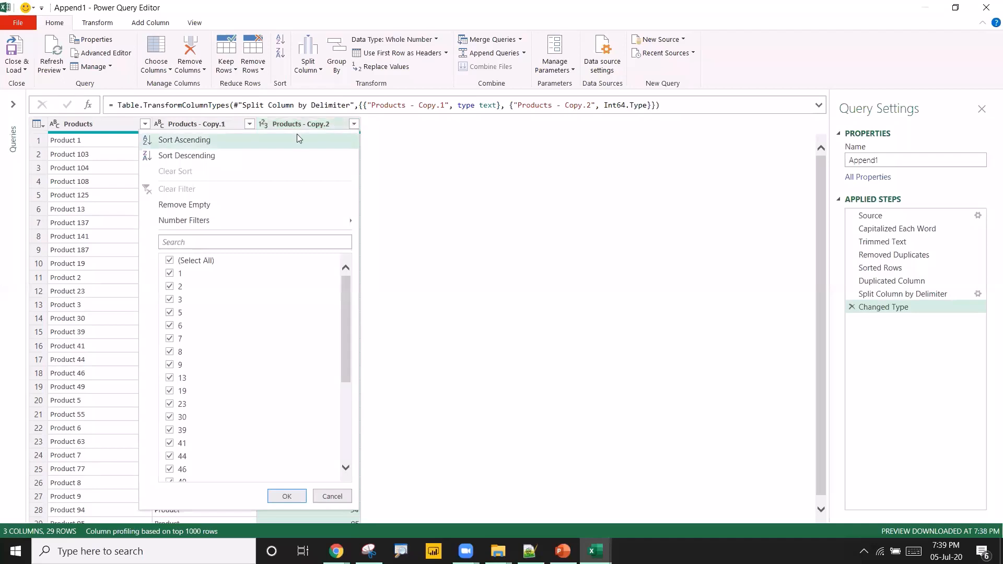
pyautogui.click(418, 213)
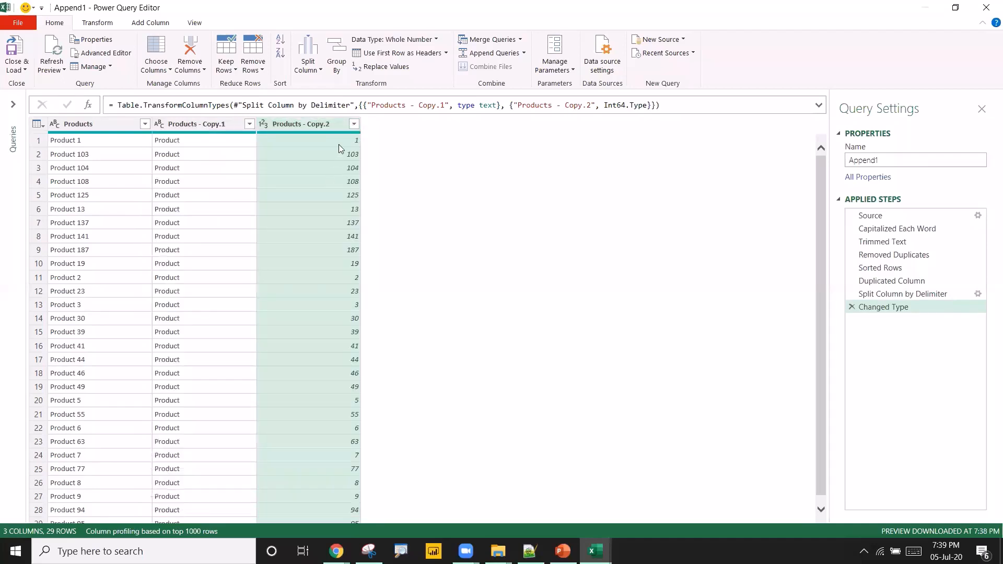
pyautogui.click(354, 124)
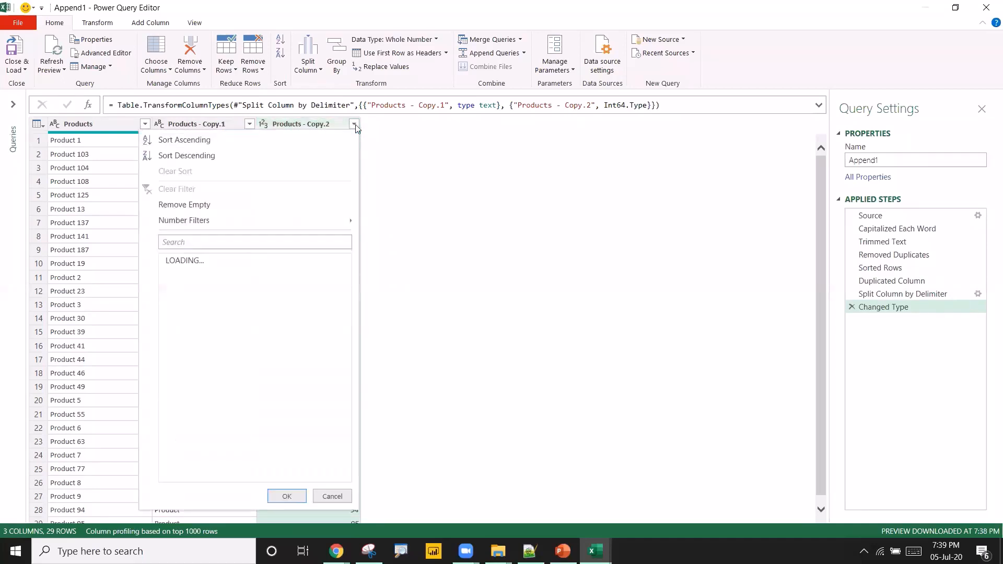
pyautogui.click(228, 145)
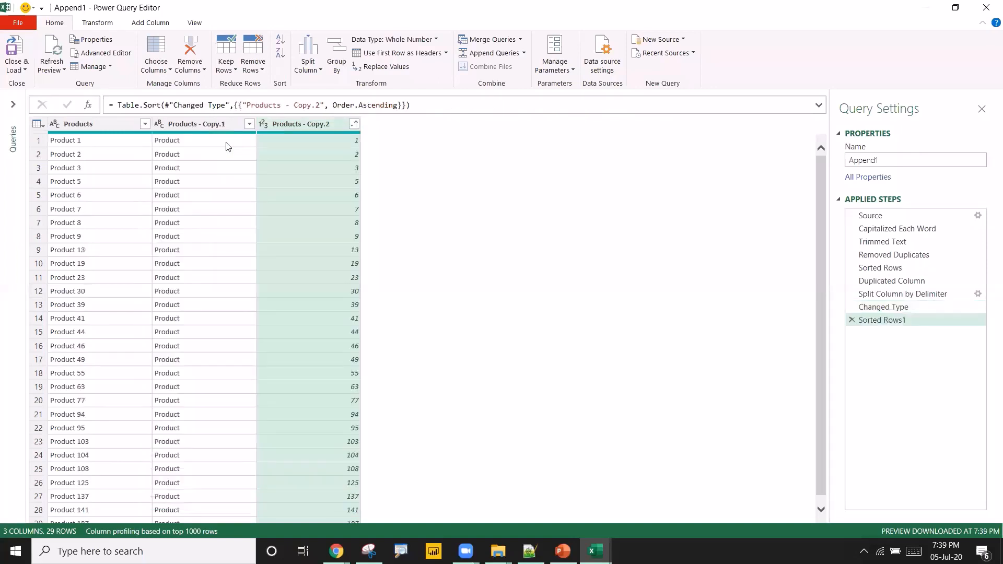
pyautogui.click(104, 143)
pyautogui.click(98, 155)
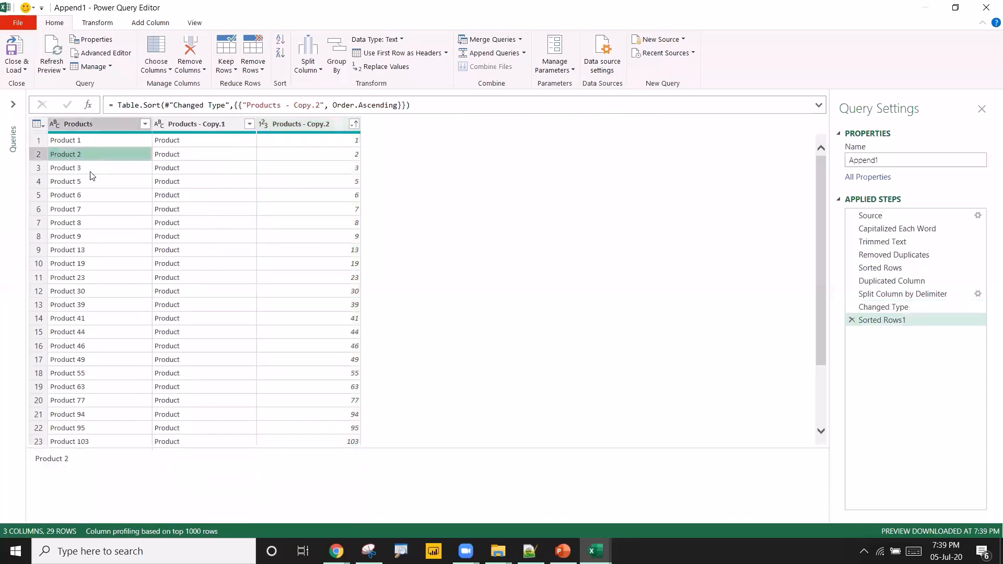
pyautogui.scroll(-2, 86, 333)
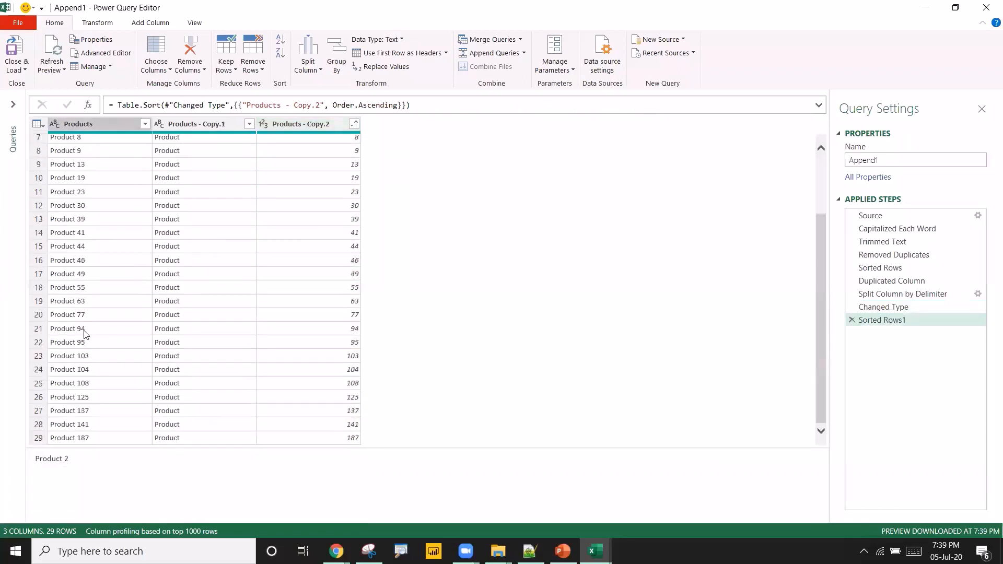
pyautogui.scroll(2, 102, 316)
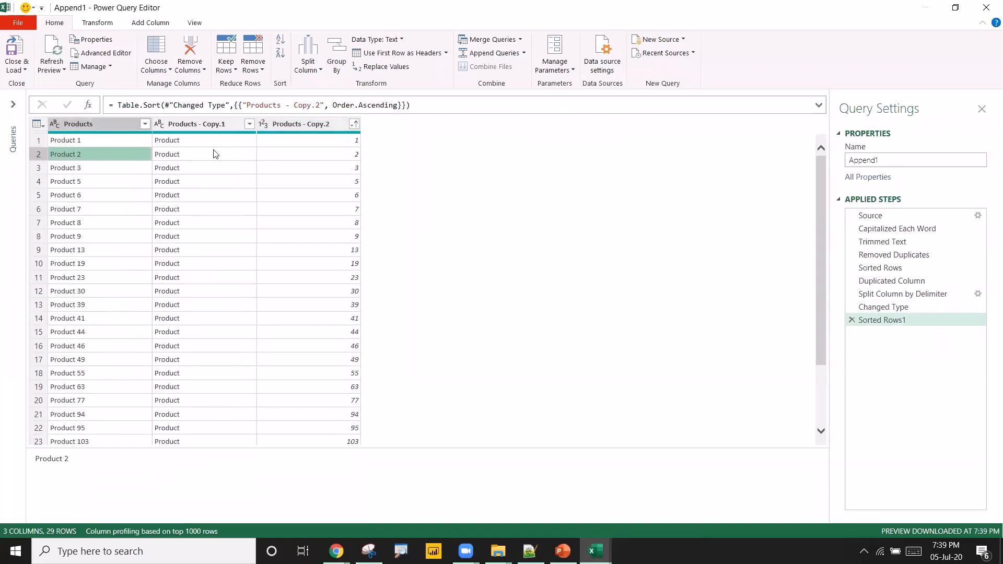
# Remove the Products - Copy.1 and Products - Copy.2 helper columns.
pyautogui.click(196, 124)
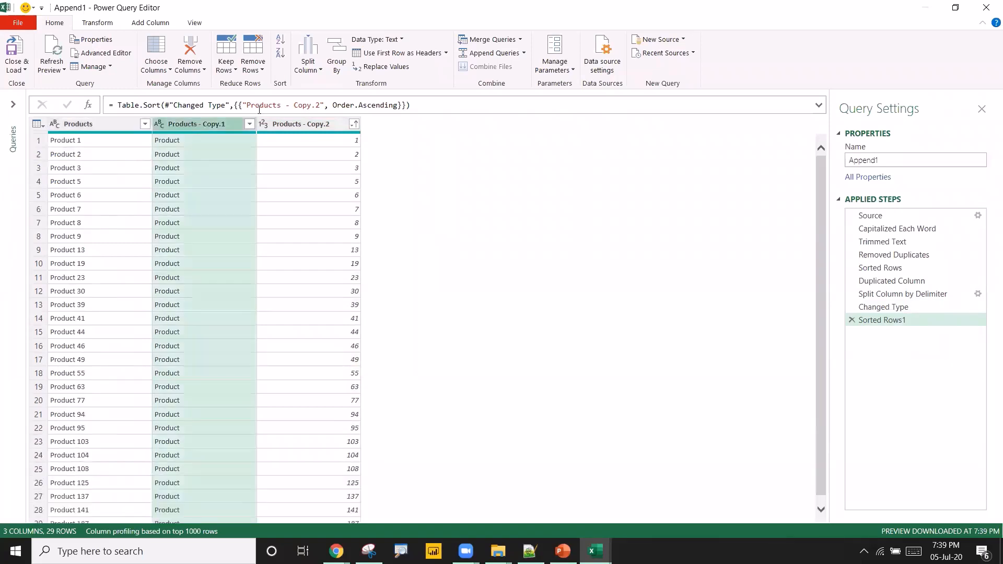
pyautogui.click(291, 128)
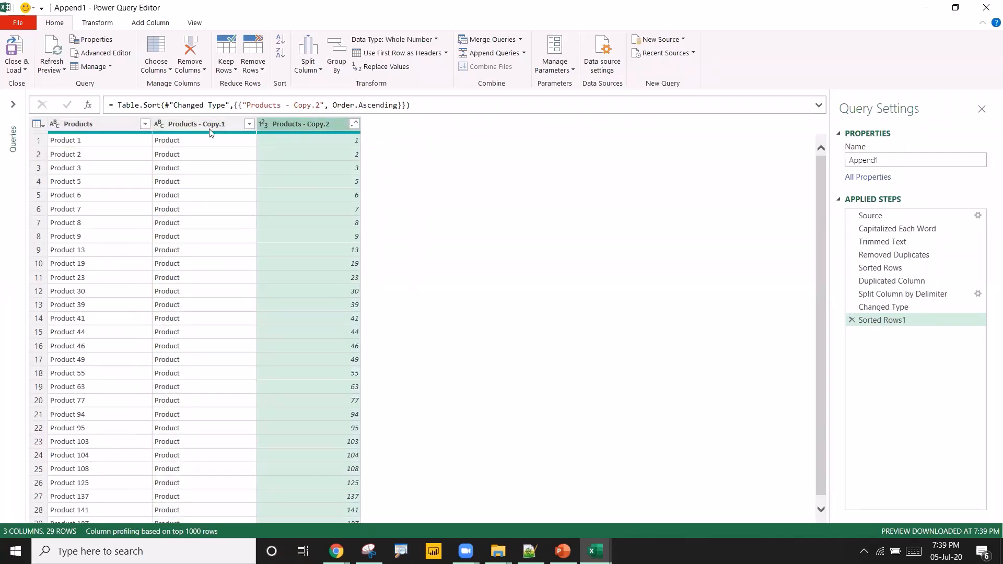
pyautogui.click(247, 128)
pyautogui.keyDown('ctrl'); pyautogui.click(279, 125); pyautogui.keyUp('ctrl')
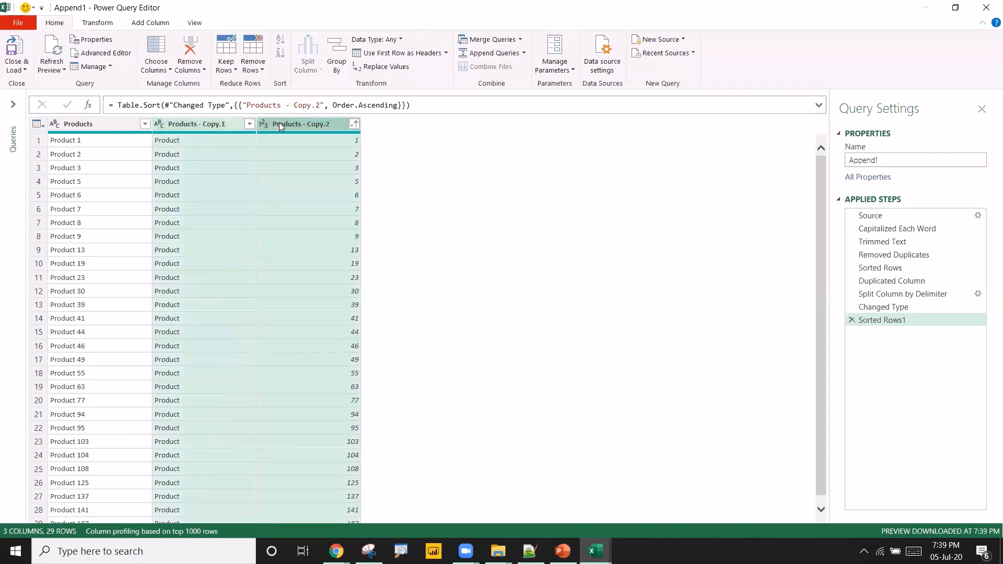
pyautogui.rightClick(280, 124)
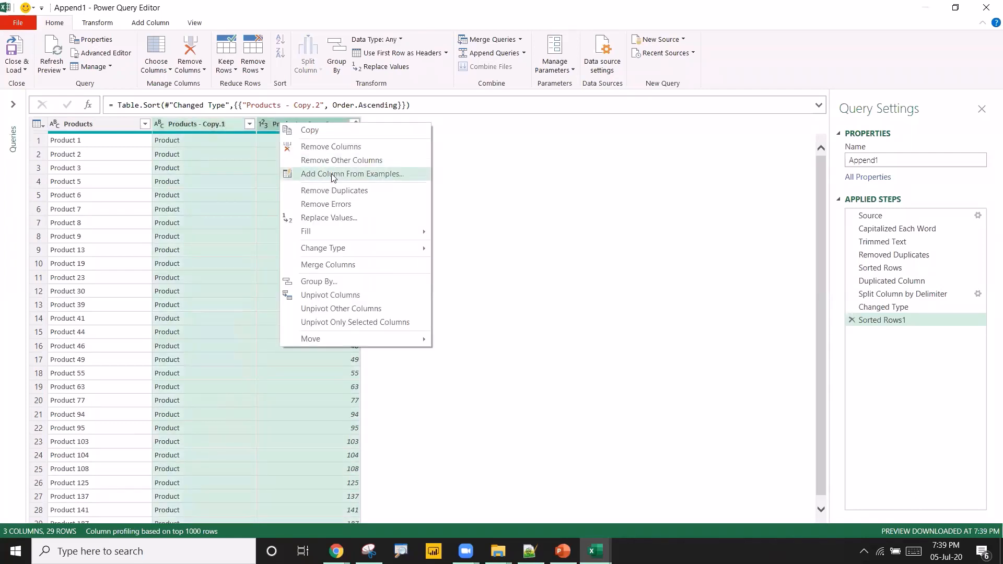
pyautogui.click(323, 148)
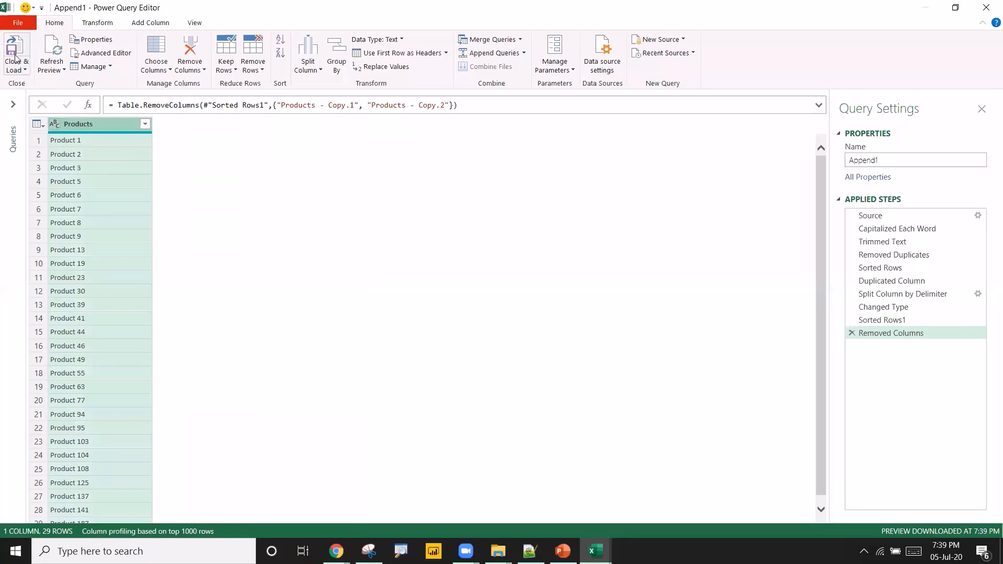
# Close and load the updated Append1 query back to its worksheet and check the loaded list.
pyautogui.click(23, 70)
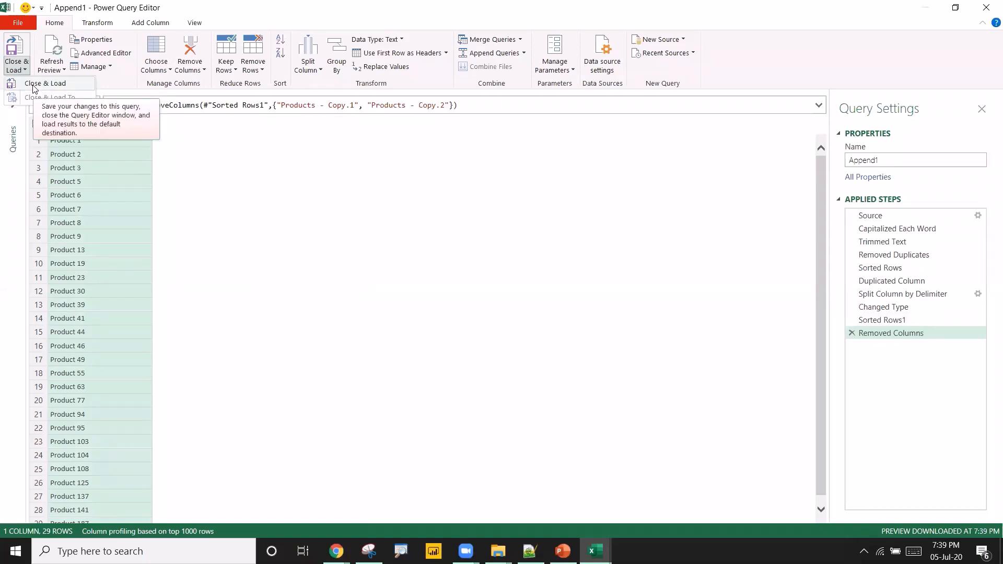
pyautogui.click(33, 85)
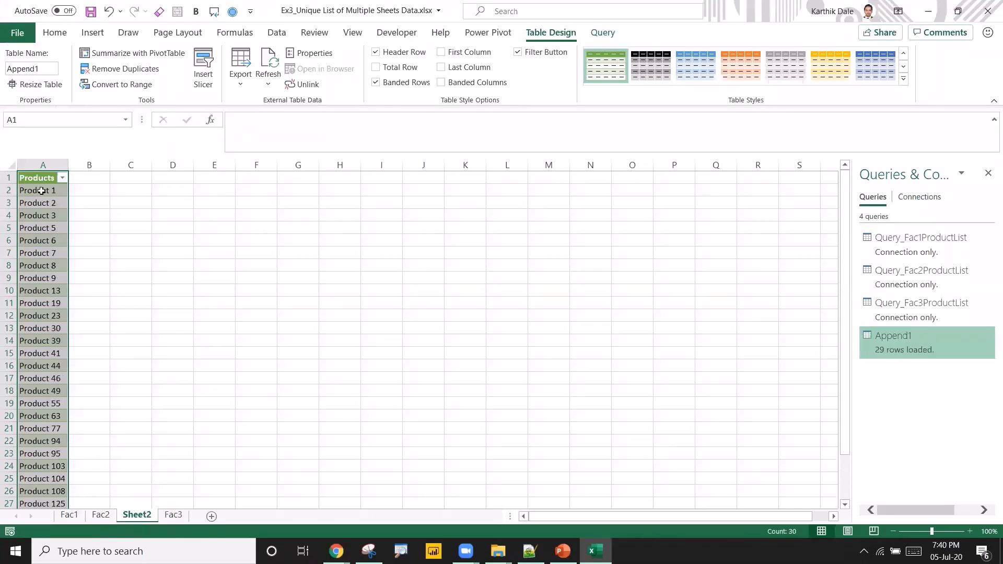
pyautogui.click(43, 191)
pyautogui.click(48, 219)
pyautogui.click(50, 260)
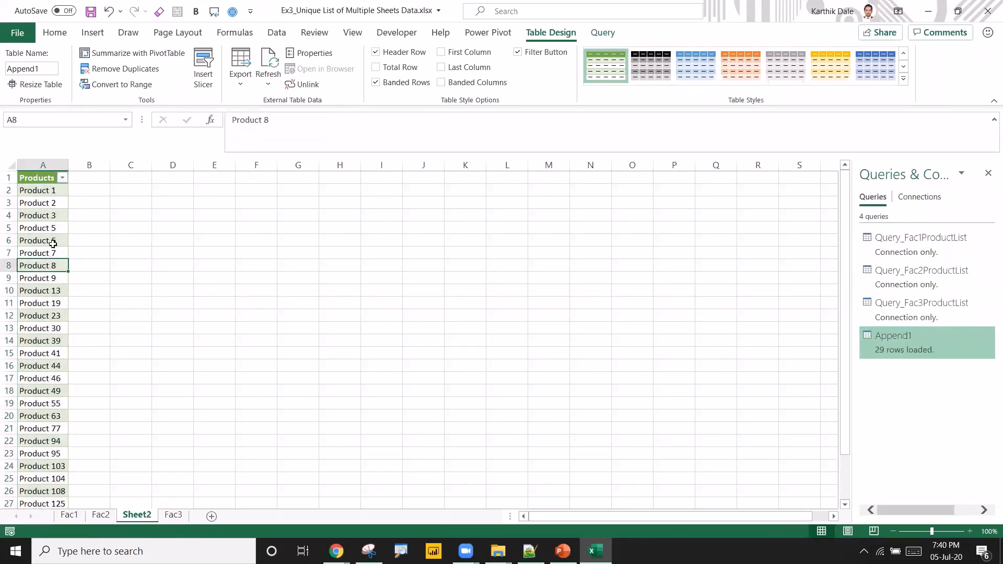
pyautogui.moveTo(44, 193); pyautogui.dragTo(34, 315)
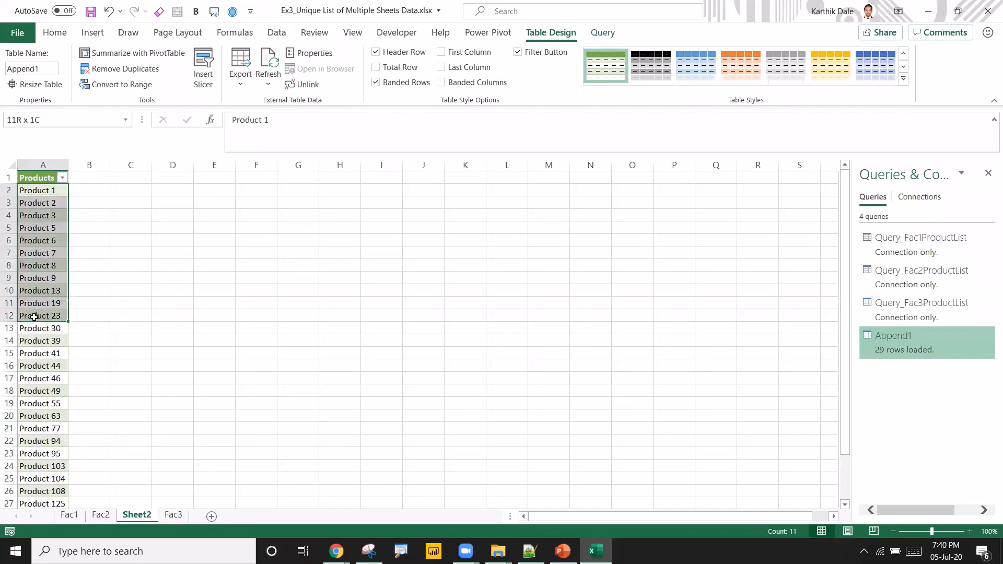
pyautogui.click(33, 317)
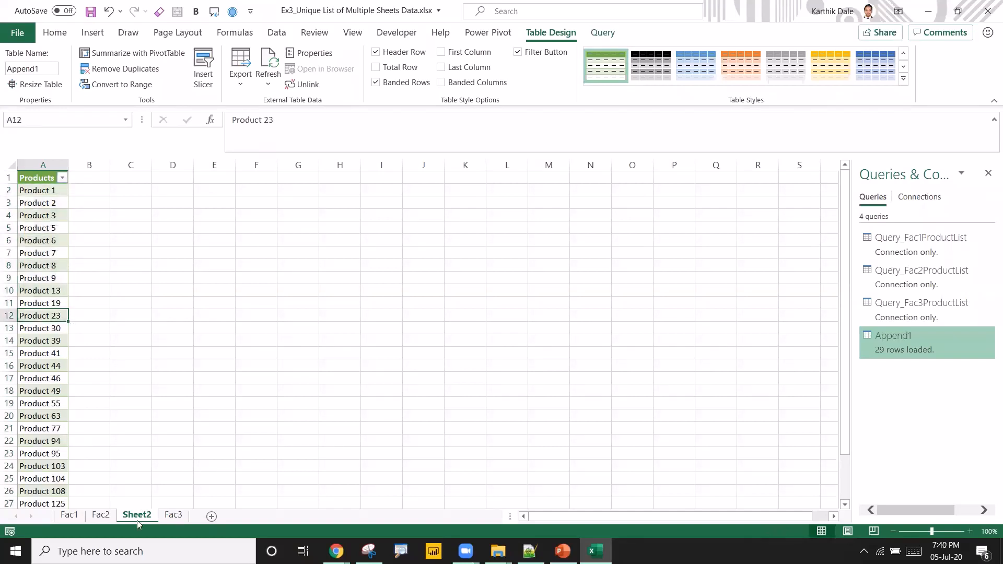
# Rename Sheet2 as Unique Product List and save the workbook.
pyautogui.moveTo(200, 509); pyautogui.dragTo(208, 516)
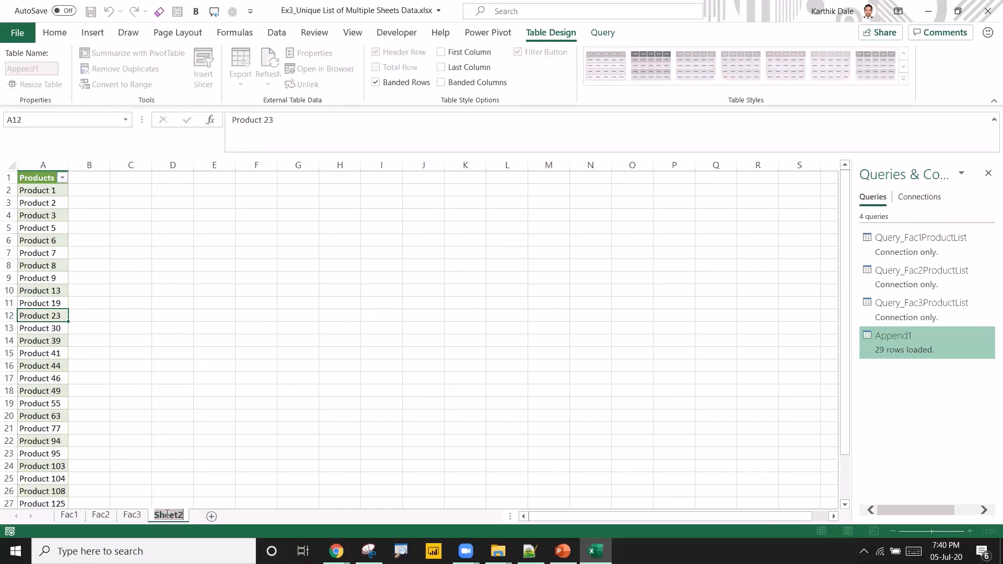
pyautogui.write('Unique Produc')
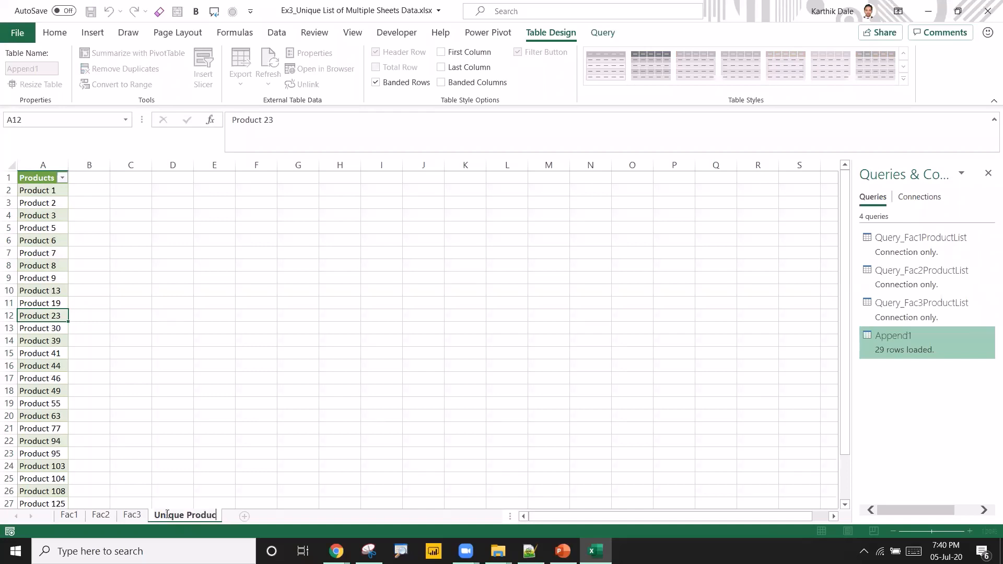
pyautogui.write('t List')
pyautogui.press('Return')
pyautogui.hotkey('ctrl', 's')
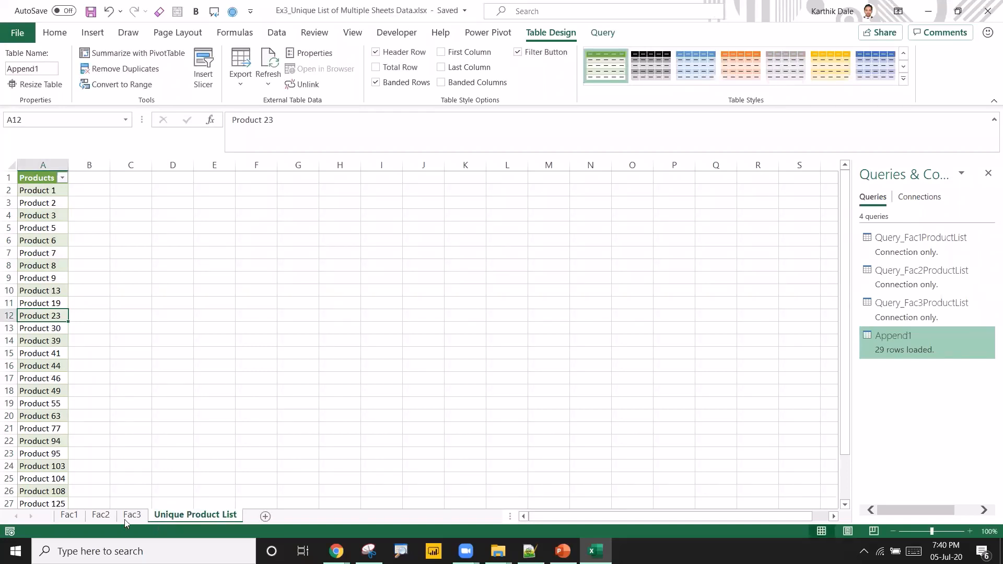
# Browse the Fac2, Fac3 and Unique Product List sheets, then close the workbook.
pyautogui.click(102, 515)
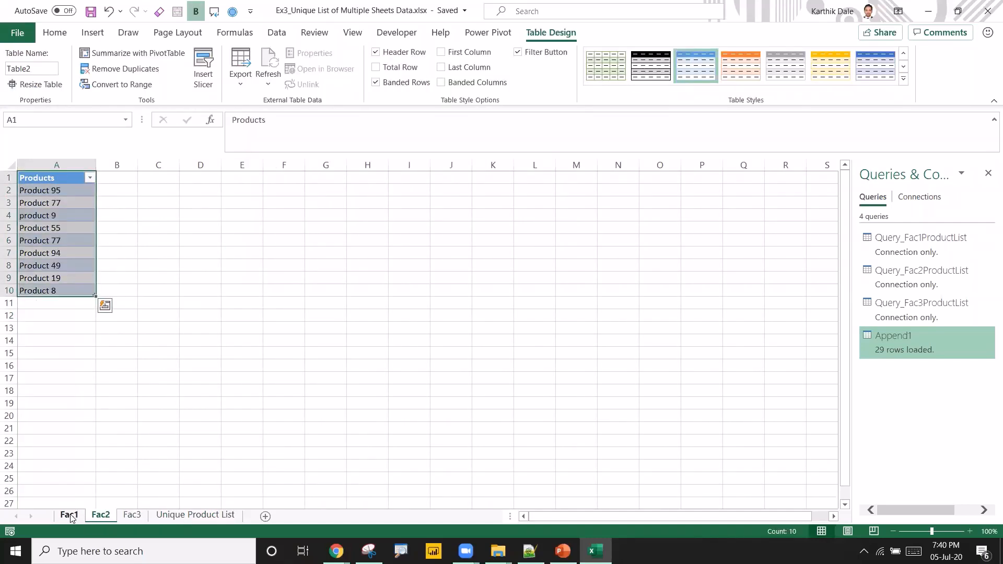
pyautogui.click(133, 517)
pyautogui.click(178, 517)
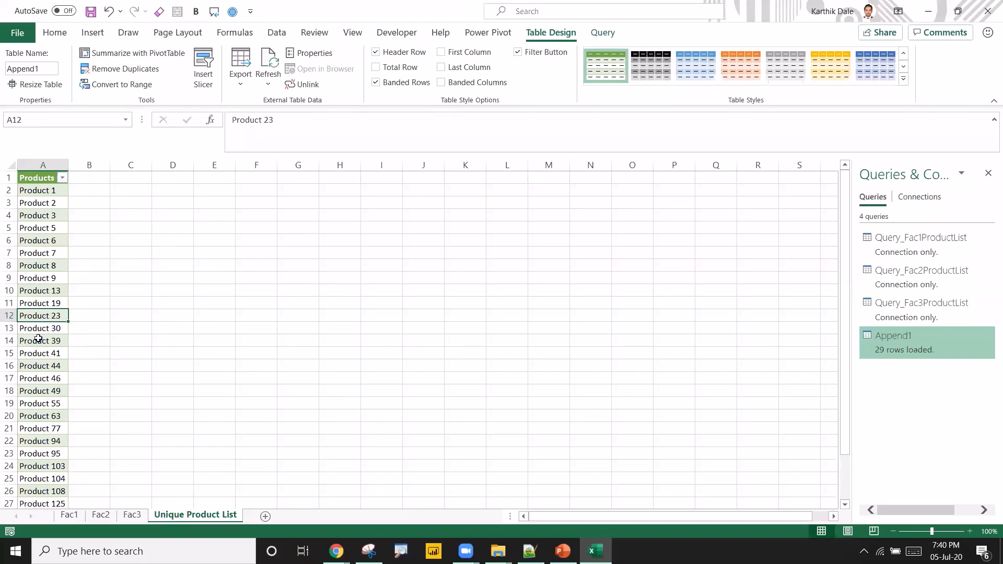
pyautogui.click(989, 10)
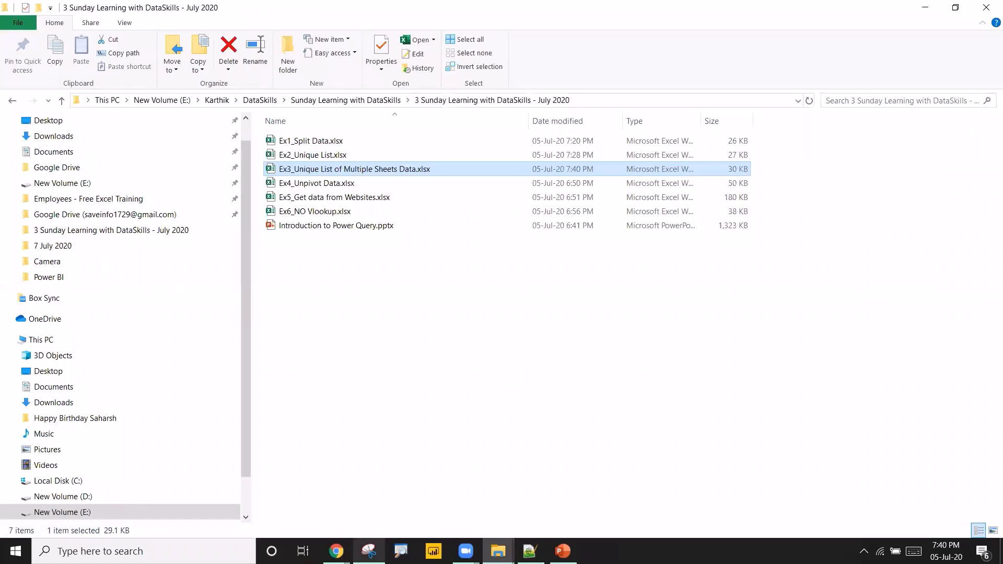
# Open Ex4_Unpivot Data.xlsx from the course folder.
pyautogui.click(522, 511)
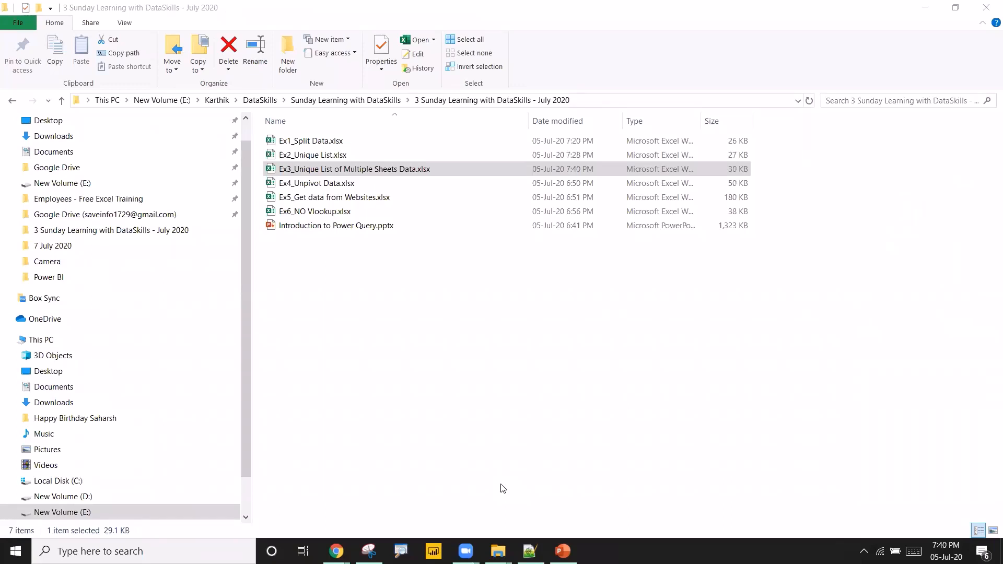
pyautogui.click(359, 185)
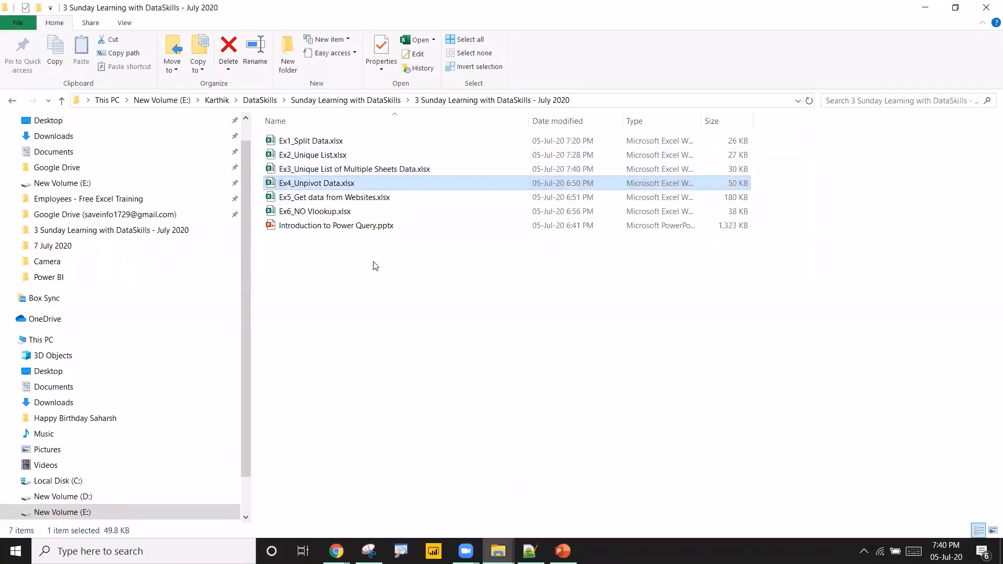
pyautogui.click(365, 280)
pyautogui.doubleClick(371, 185)
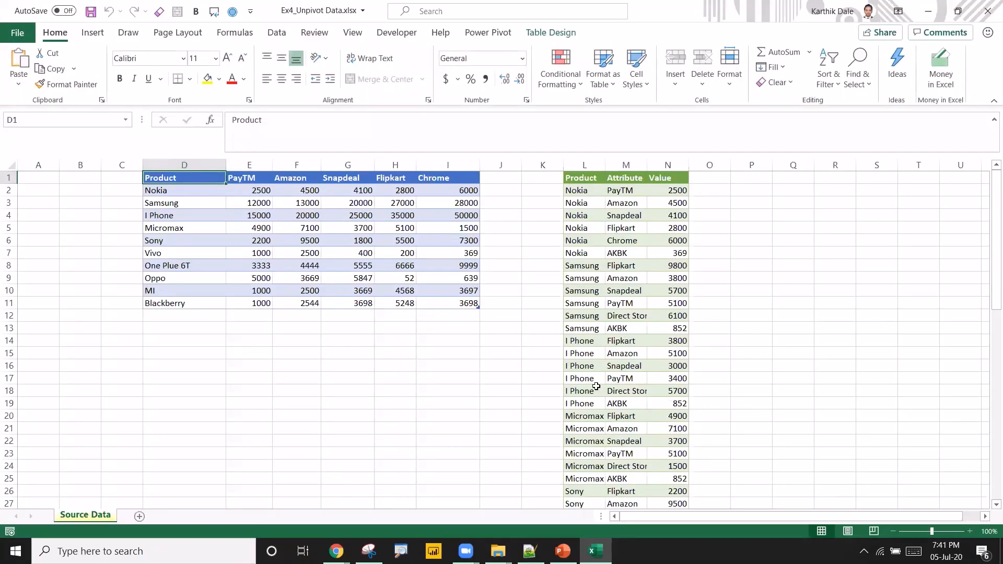
# Examine the source product table by channel and the unpivoted Product, Attribute, Value table beside it.
pyautogui.click(201, 240)
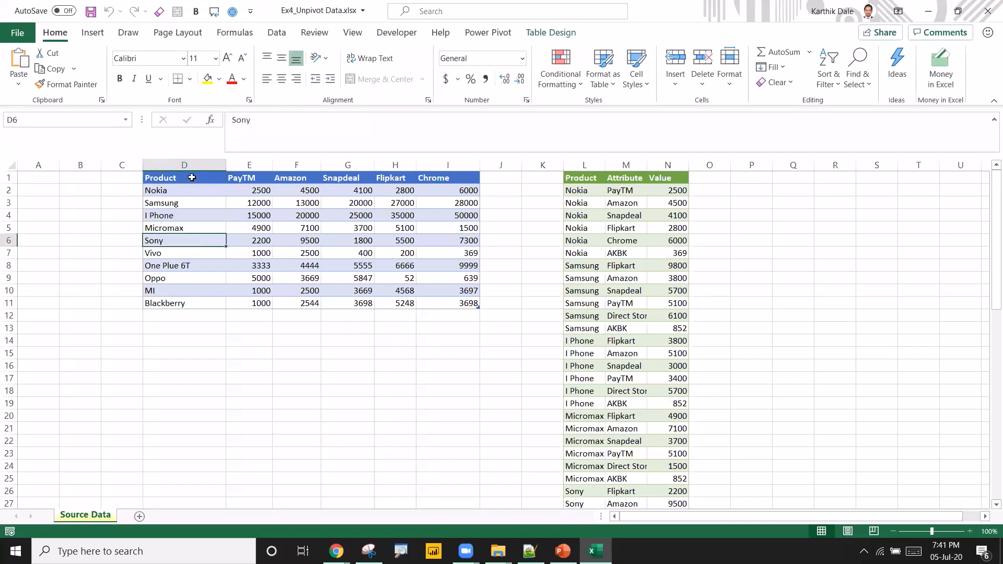
pyautogui.moveTo(189, 177); pyautogui.dragTo(452, 309)
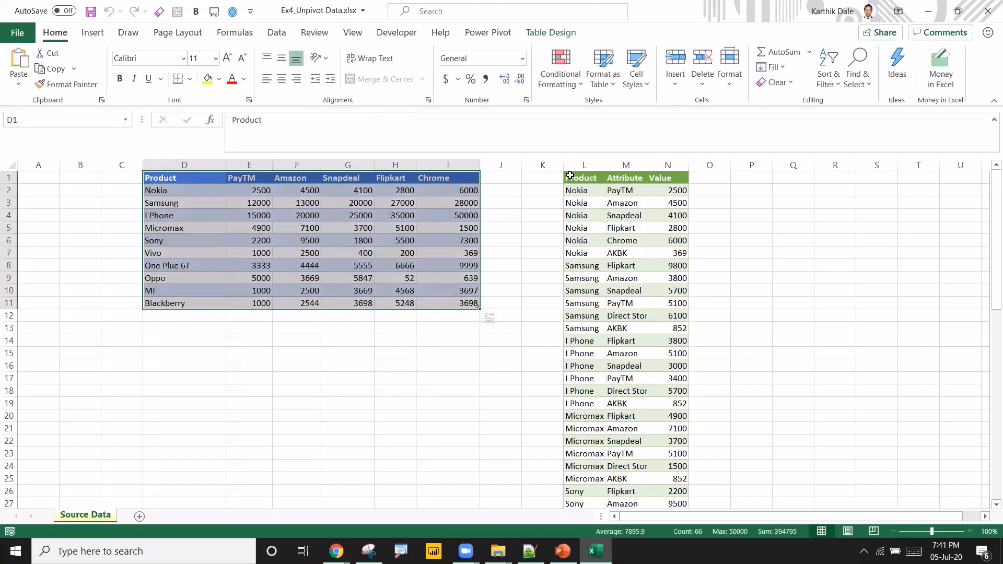
pyautogui.moveTo(570, 176); pyautogui.dragTo(667, 426)
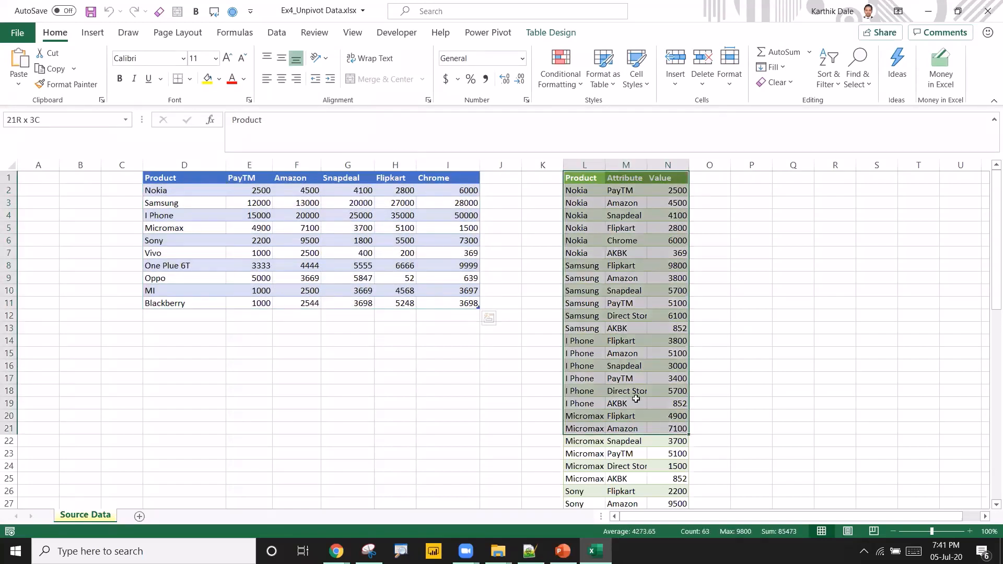
pyautogui.click(616, 330)
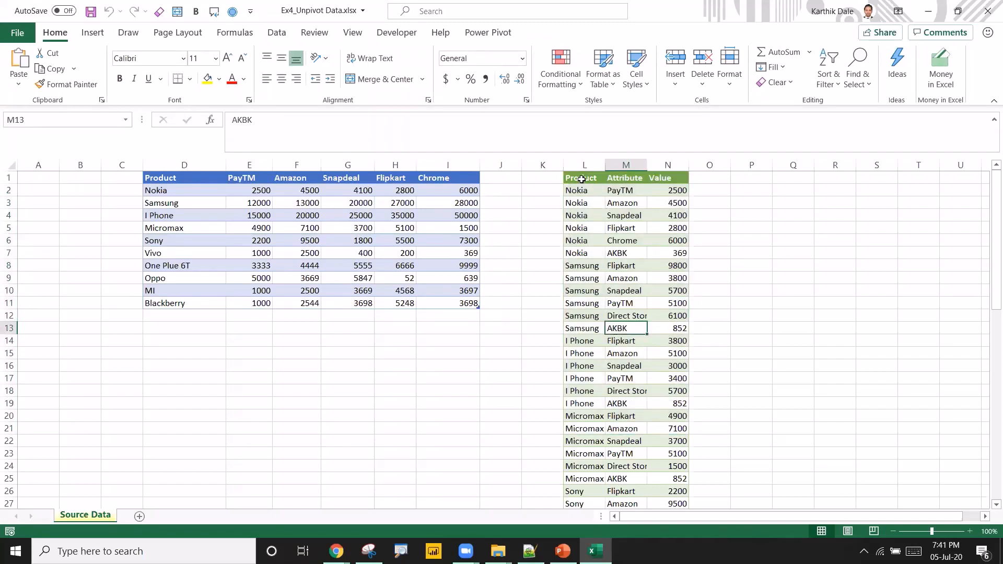
pyautogui.moveTo(582, 178); pyautogui.dragTo(651, 429)
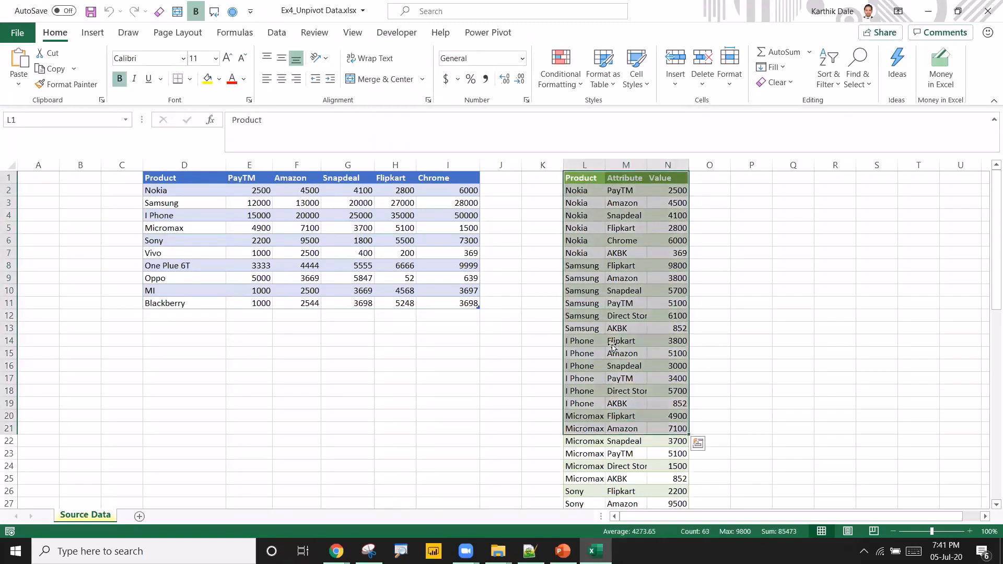
pyautogui.click(617, 343)
pyautogui.moveTo(177, 180); pyautogui.dragTo(449, 301)
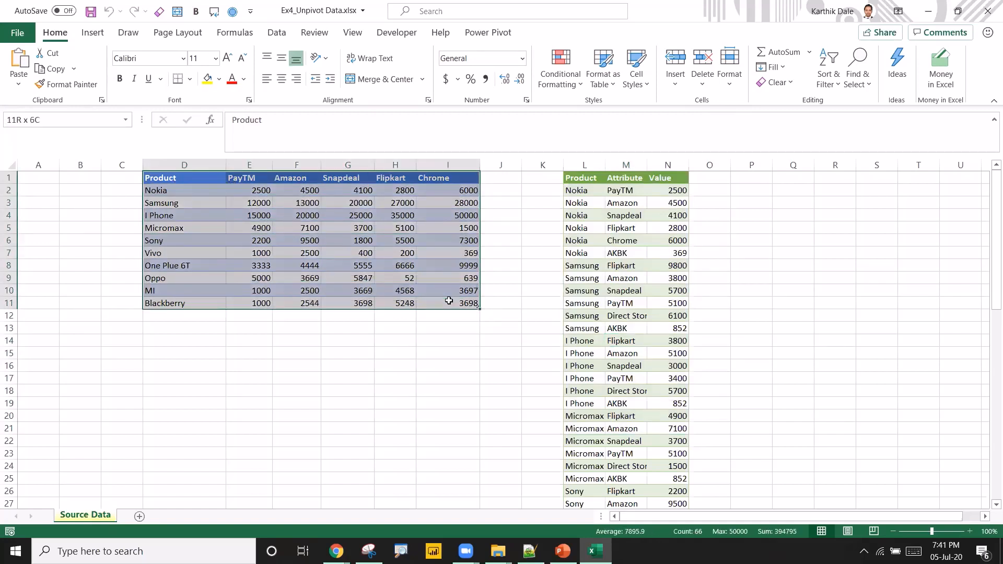
pyautogui.click(268, 232)
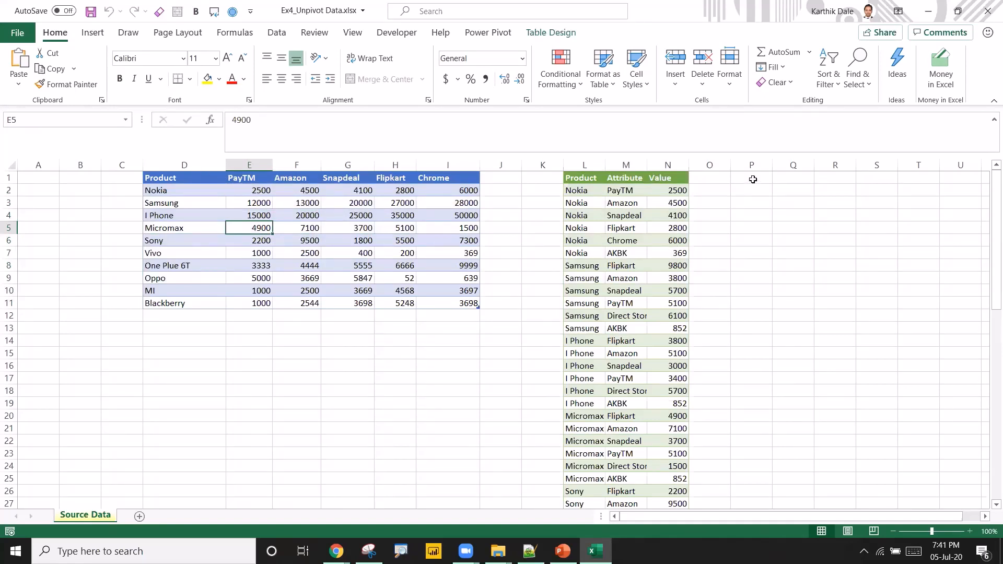
pyautogui.moveTo(753, 179); pyautogui.dragTo(753, 317)
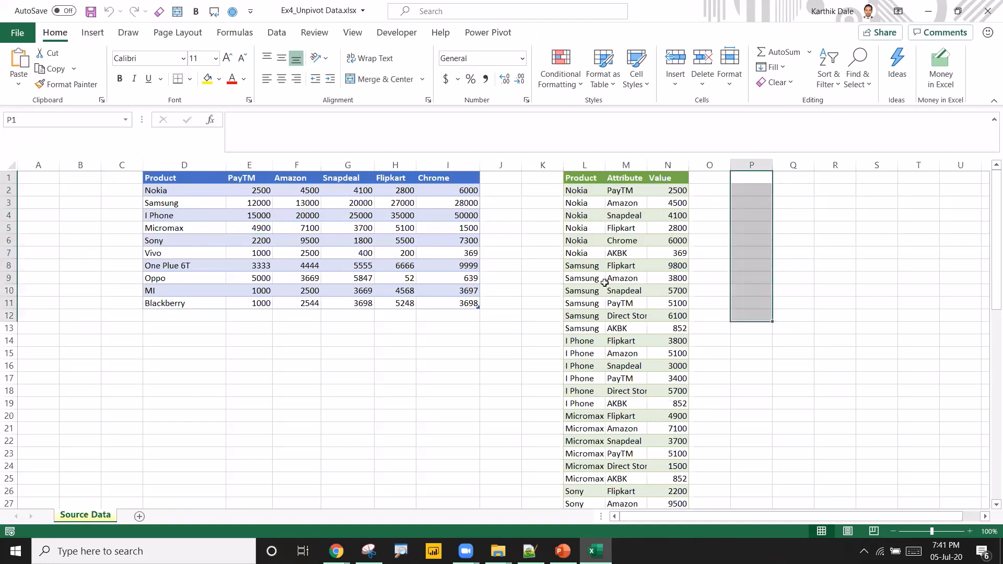
# Walk through the source table's Product column, channel headers and first row, and the empty target columns P to R.
pyautogui.click(172, 178)
pyautogui.press('Down')
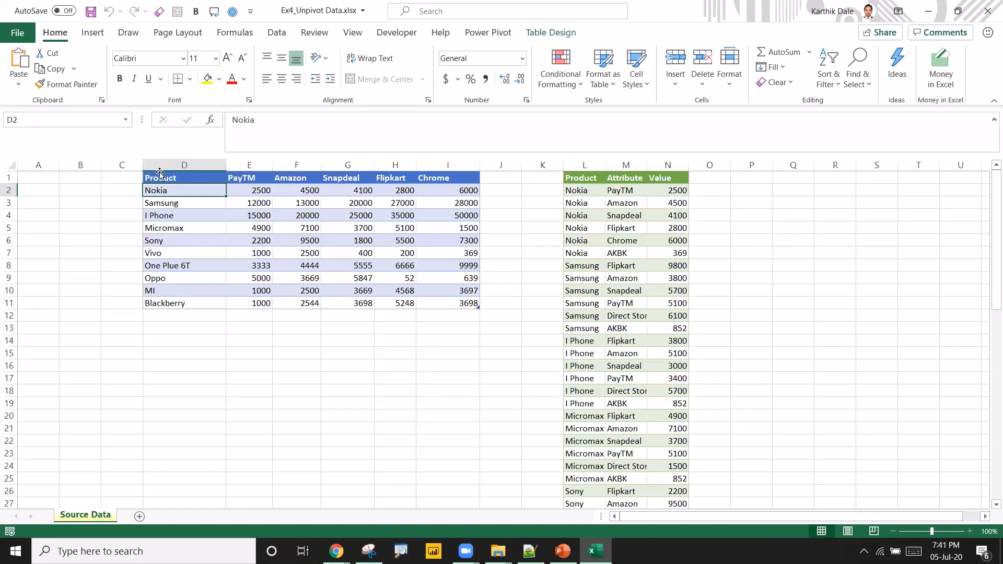
pyautogui.click(160, 175)
pyautogui.hotkey('ctrl', 'a')
pyautogui.click(178, 166)
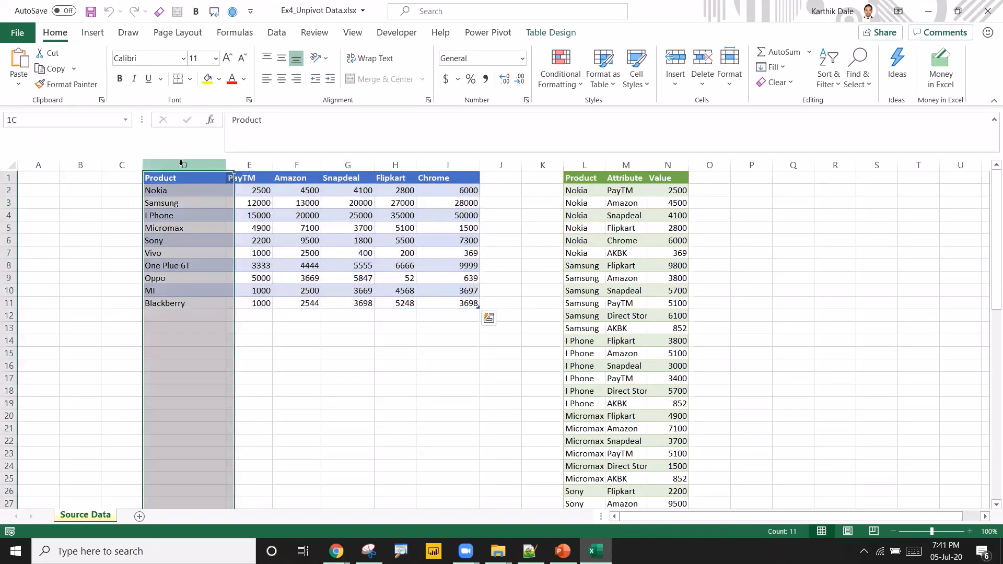
pyautogui.click(168, 195)
pyautogui.moveTo(169, 195); pyautogui.dragTo(169, 291)
pyautogui.click(168, 195)
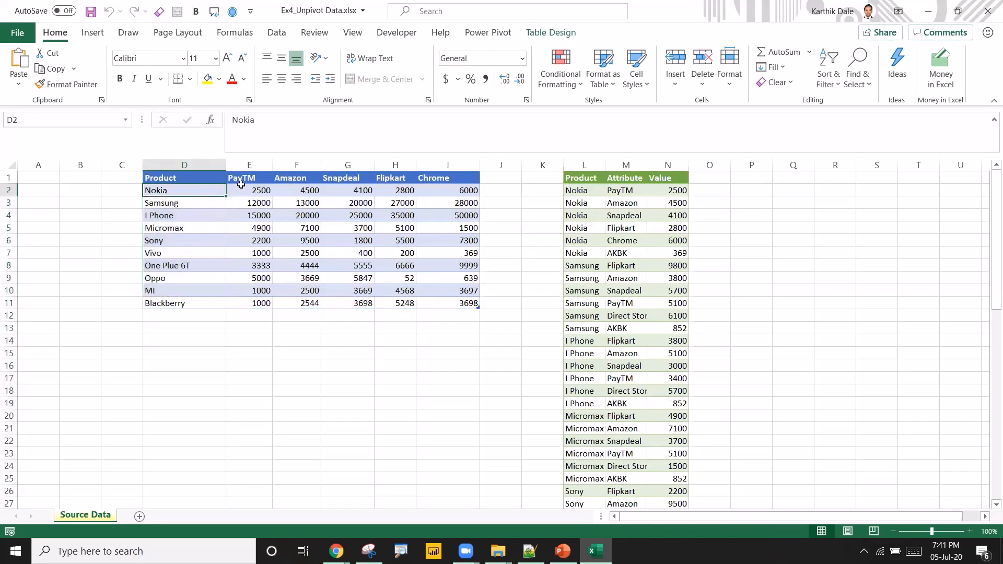
pyautogui.click(244, 183)
pyautogui.click(305, 180)
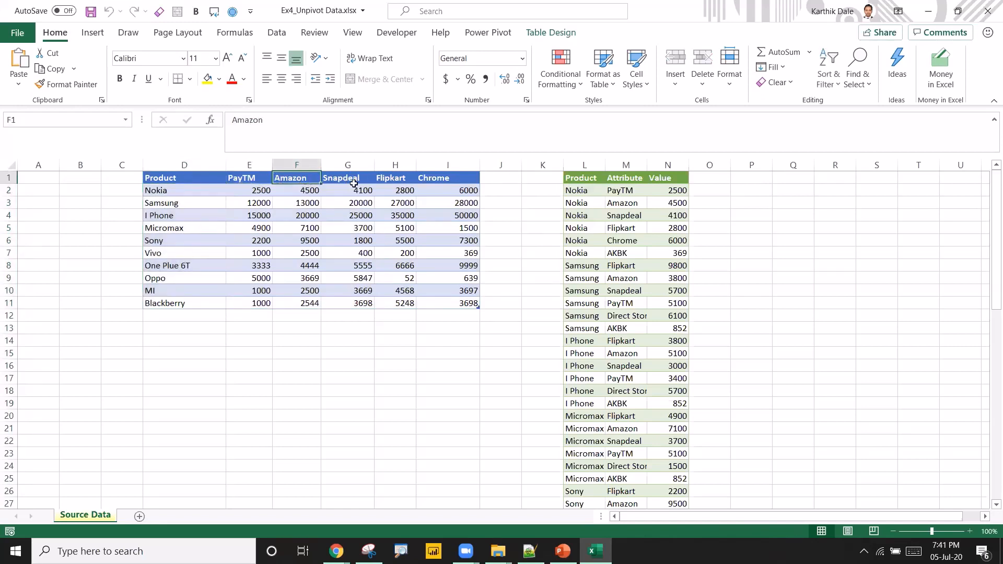
pyautogui.click(348, 181)
pyautogui.click(397, 181)
pyautogui.click(458, 180)
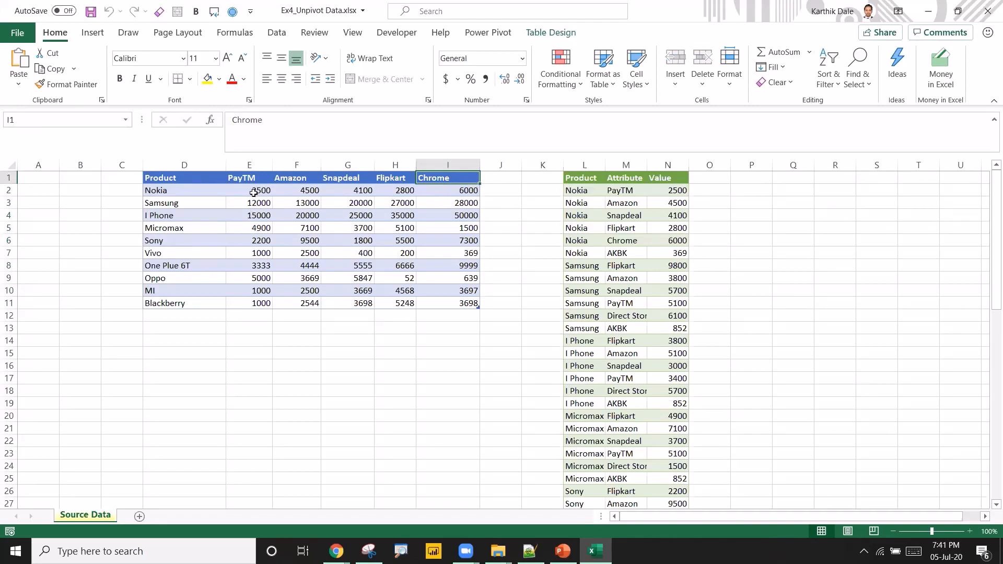
pyautogui.moveTo(260, 191); pyautogui.dragTo(450, 197)
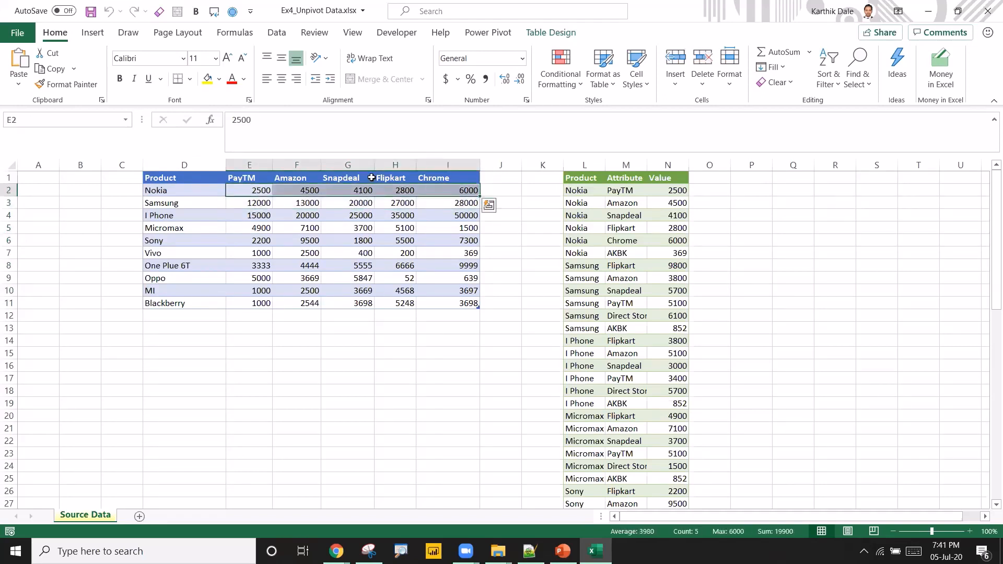
pyautogui.click(234, 178)
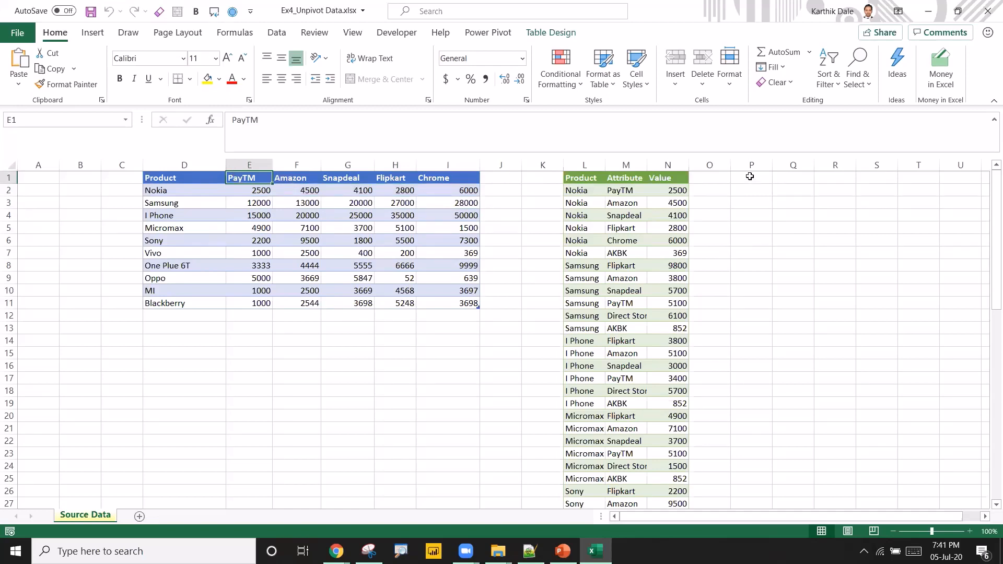
pyautogui.moveTo(748, 182); pyautogui.dragTo(739, 328)
pyautogui.moveTo(790, 180); pyautogui.dragTo(789, 307)
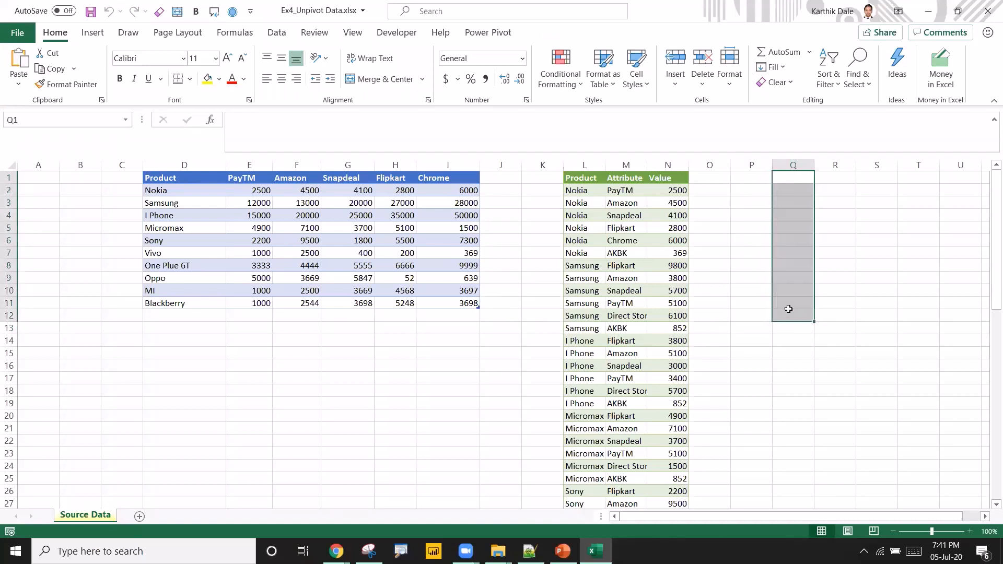
pyautogui.moveTo(831, 182); pyautogui.dragTo(826, 306)
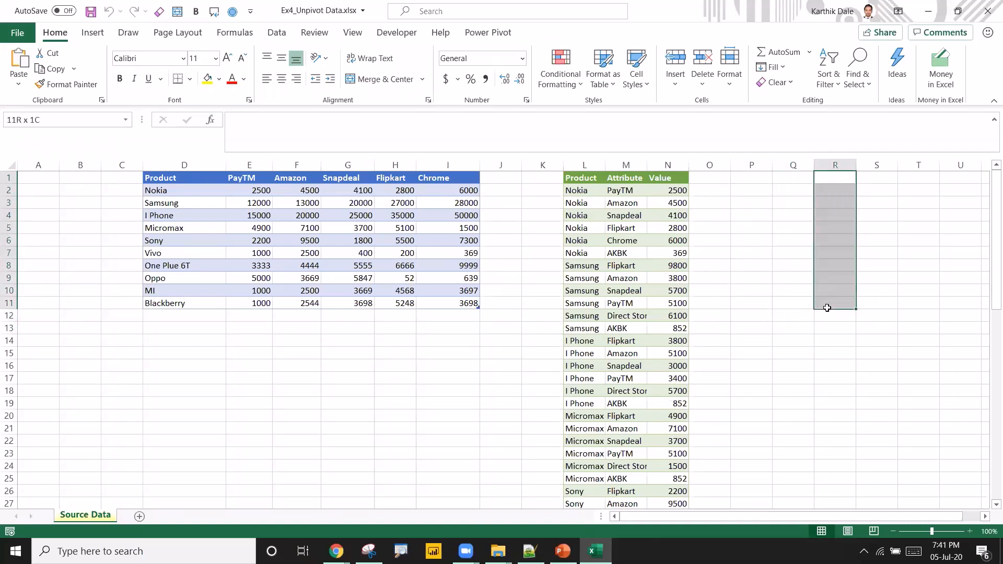
pyautogui.click(586, 178)
pyautogui.moveTo(652, 204); pyautogui.dragTo(651, 356)
pyautogui.click(626, 288)
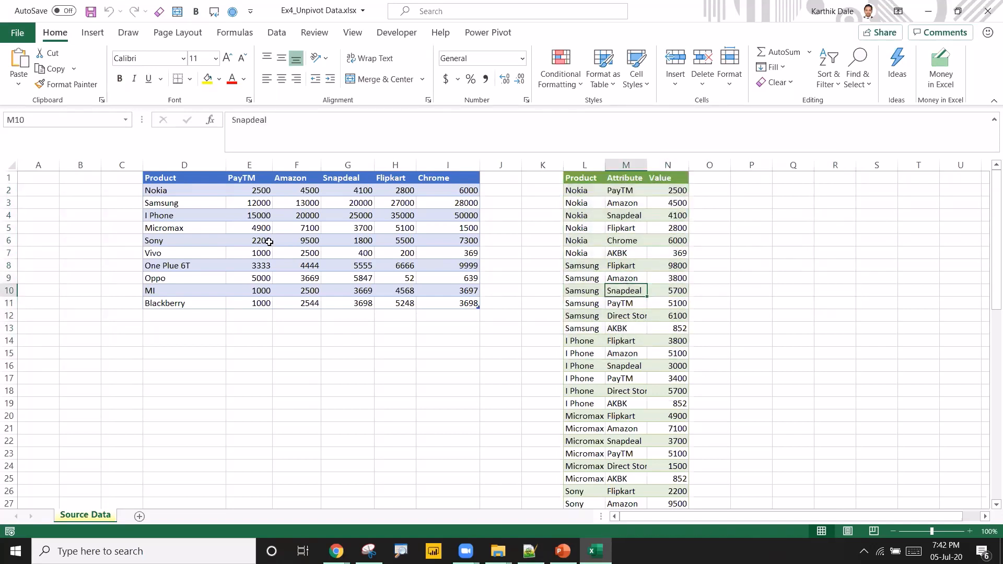
pyautogui.click(164, 178)
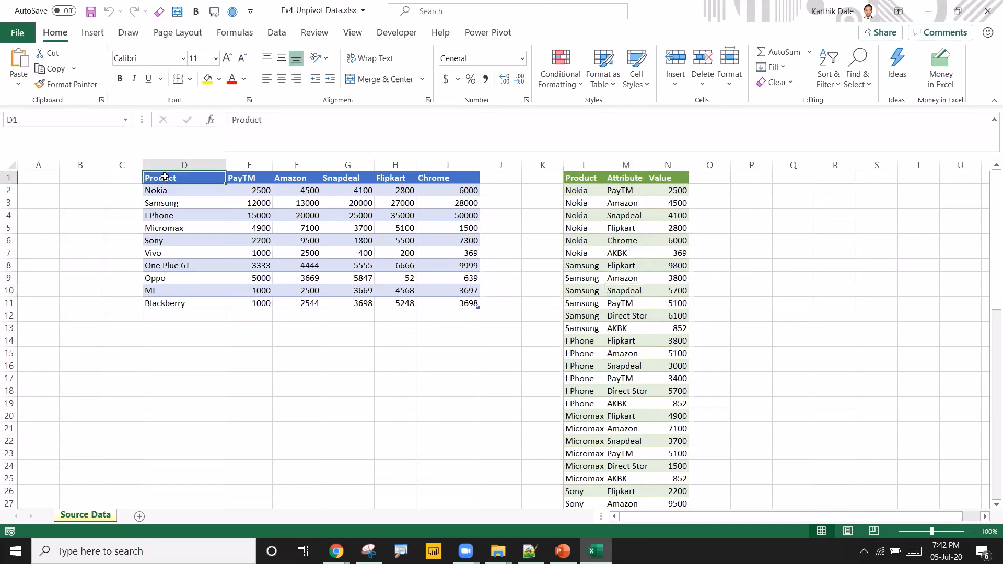
# Copy the Product header and Nokia into P1:P2.
pyautogui.moveTo(164, 178); pyautogui.dragTo(165, 190)
pyautogui.hotkey('ctrl', 'c')
pyautogui.click(758, 179)
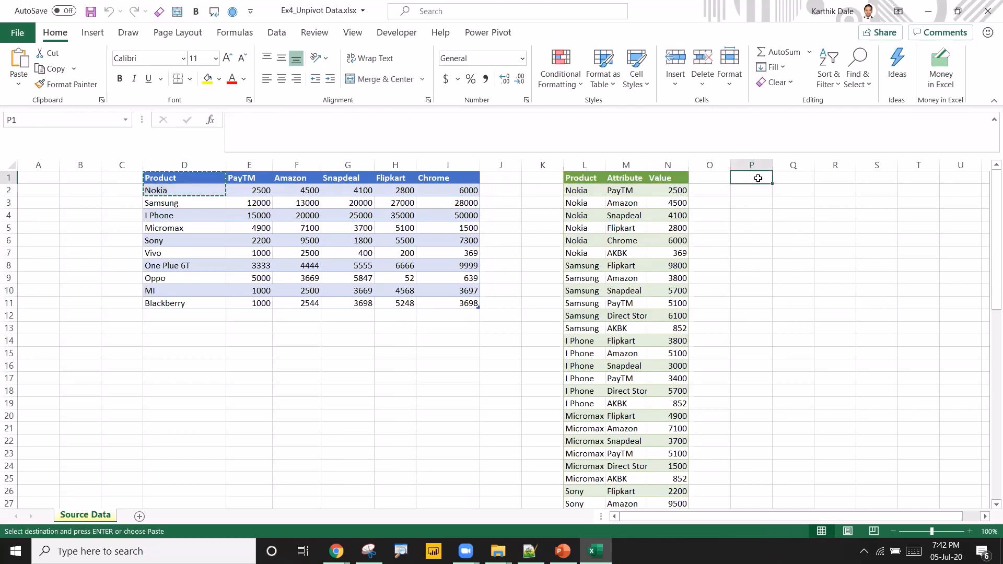
pyautogui.hotkey('ctrl', 'alt', 'v')
pyautogui.press('Return')
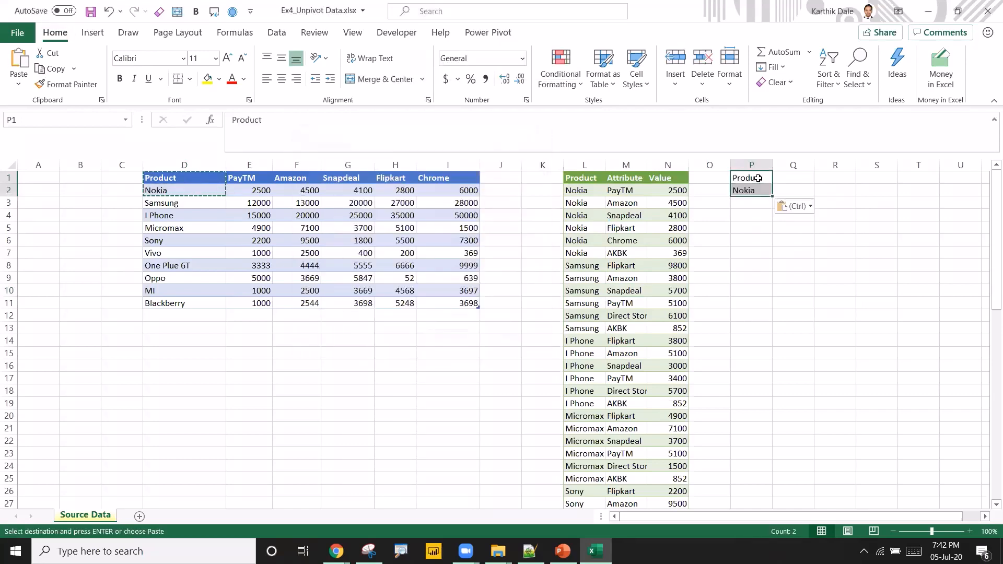
# Paste the channel headers transposed into Q2:Q6 and fill Nokia down through P6.
pyautogui.moveTo(242, 181); pyautogui.dragTo(470, 178)
pyautogui.hotkey('ctrl', 'c')
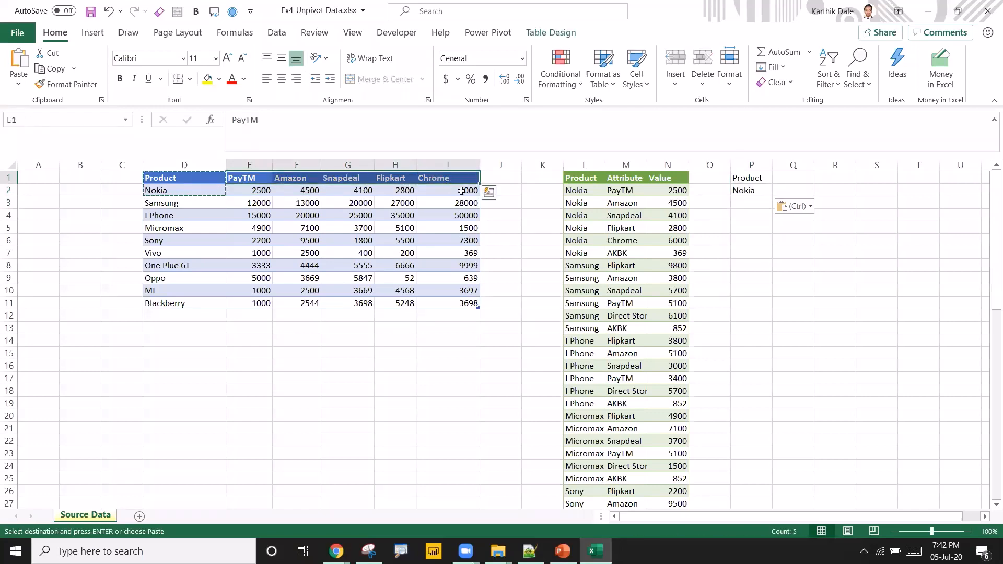
pyautogui.click(792, 192)
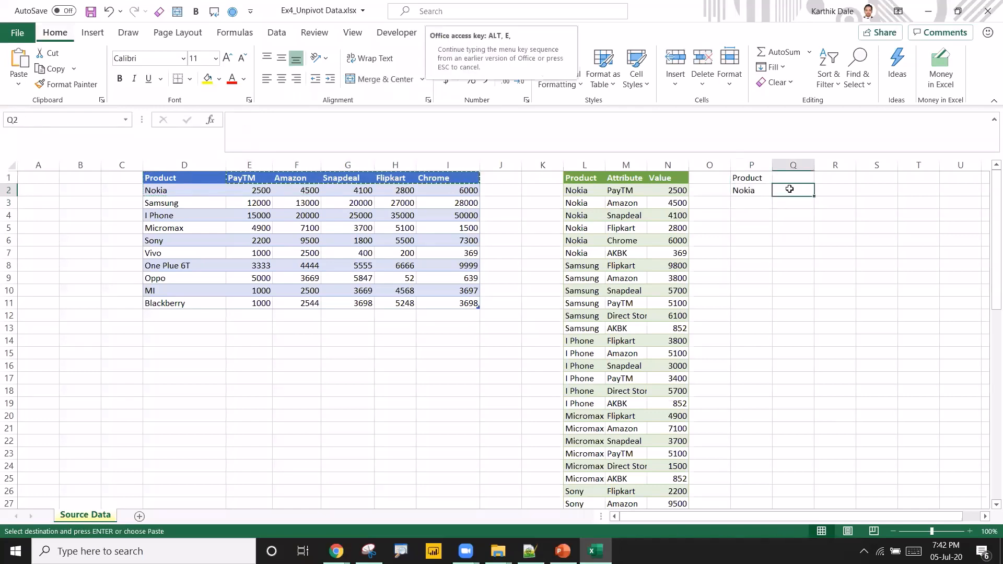
pyautogui.hotkey('ctrl', 'alt', 'v')
pyautogui.click(448, 320)
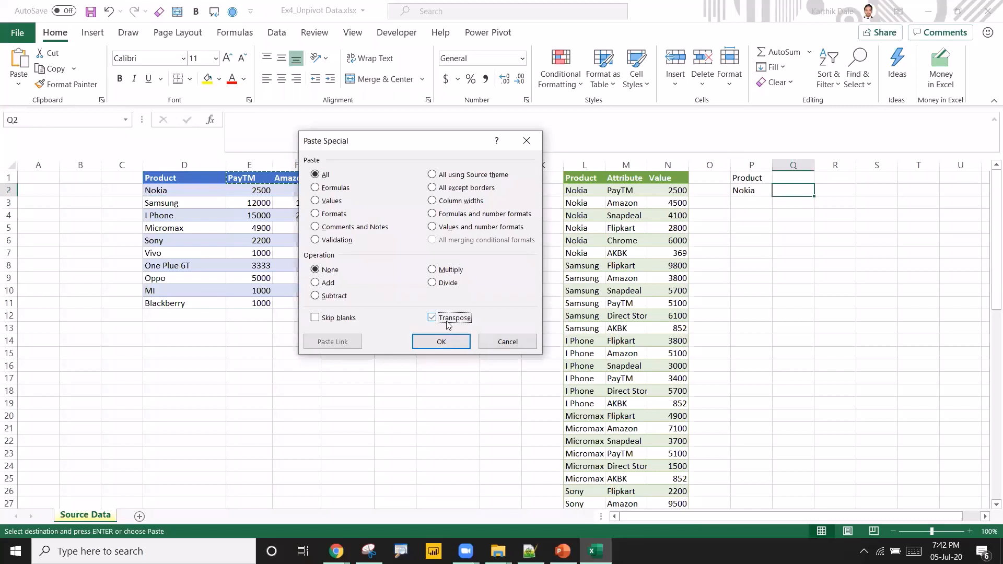
pyautogui.click(442, 342)
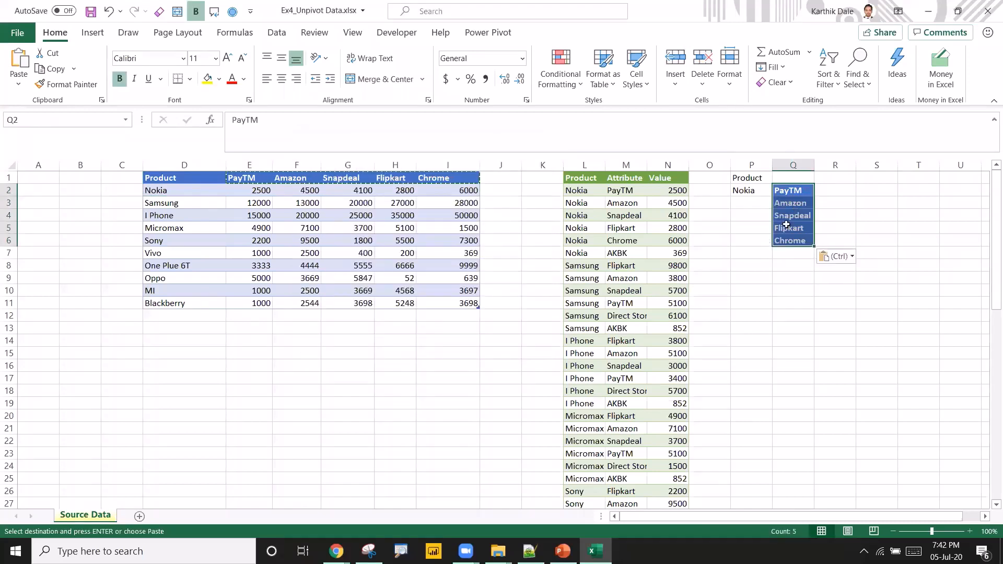
pyautogui.moveTo(743, 193); pyautogui.dragTo(739, 236)
pyautogui.hotkey('ctrl', 'd')
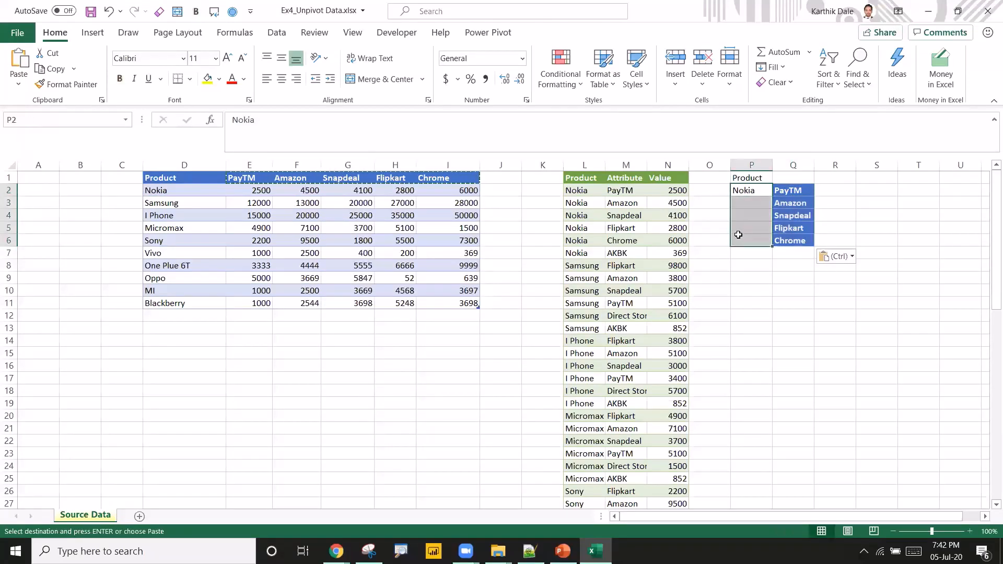
pyautogui.moveTo(262, 190); pyautogui.dragTo(463, 189)
pyautogui.hotkey('ctrl', 'c')
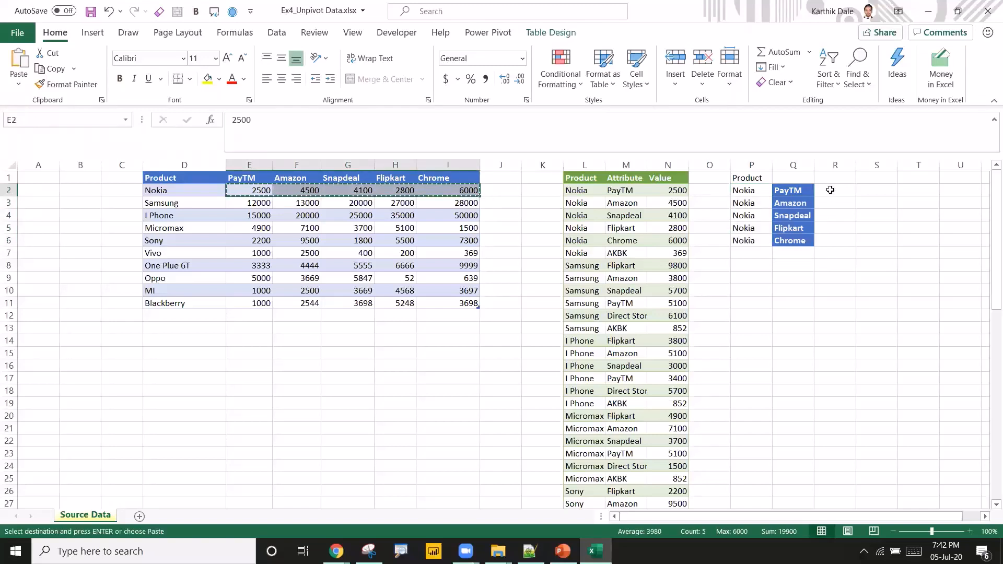
pyautogui.click(831, 190)
pyautogui.hotkey('ctrl', 'alt', 'v')
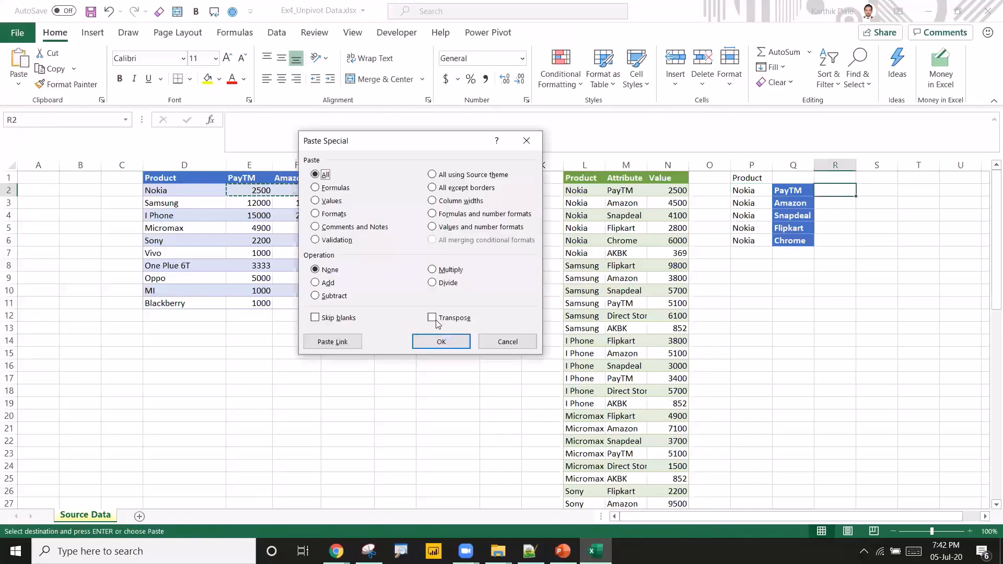
pyautogui.click(432, 317)
pyautogui.click(441, 342)
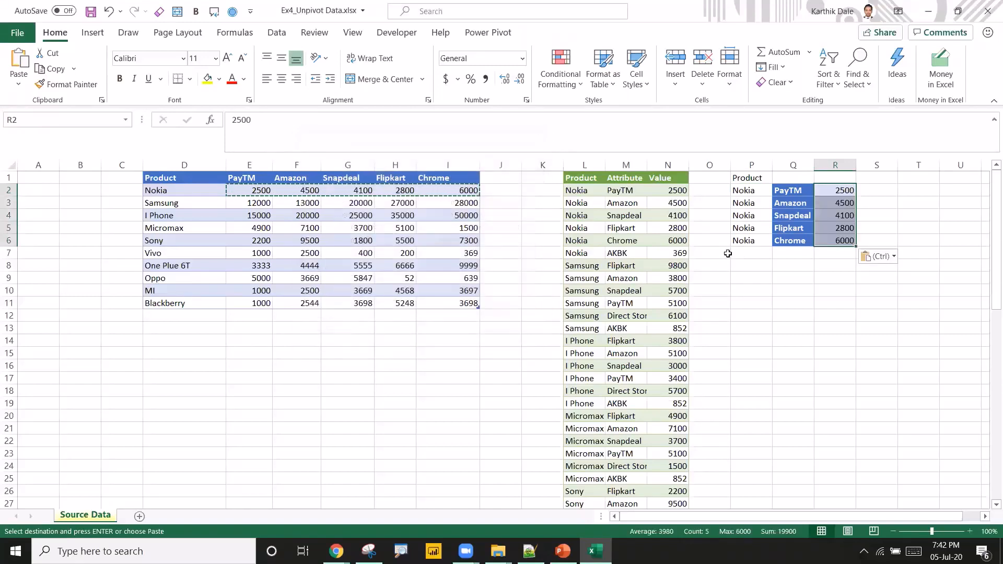
# Copy Samsung into P7 and the channel names into Q7:Q11.
pyautogui.click(166, 204)
pyautogui.hotkey('ctrl', 'c')
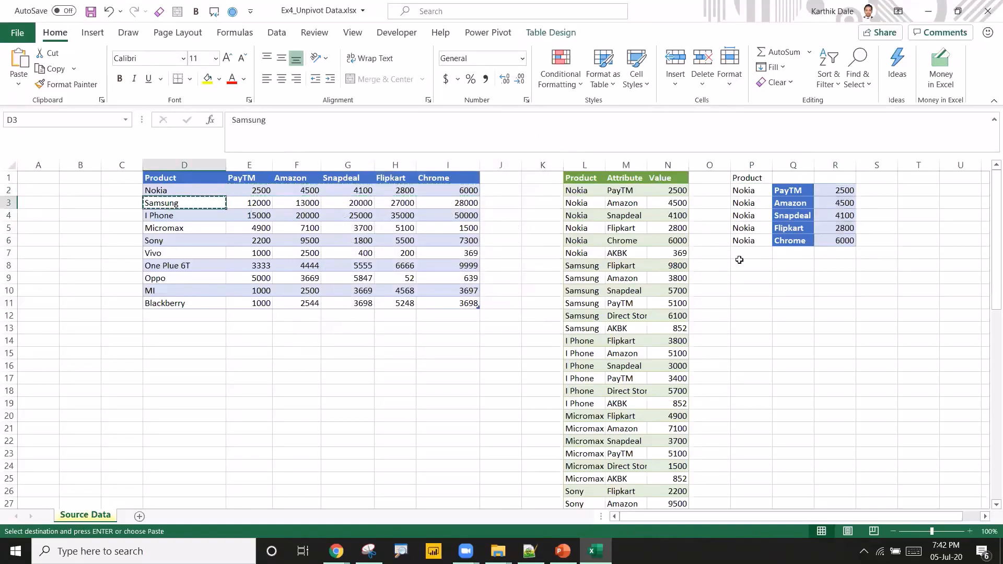
pyautogui.click(742, 255)
pyautogui.hotkey('ctrl', 'v')
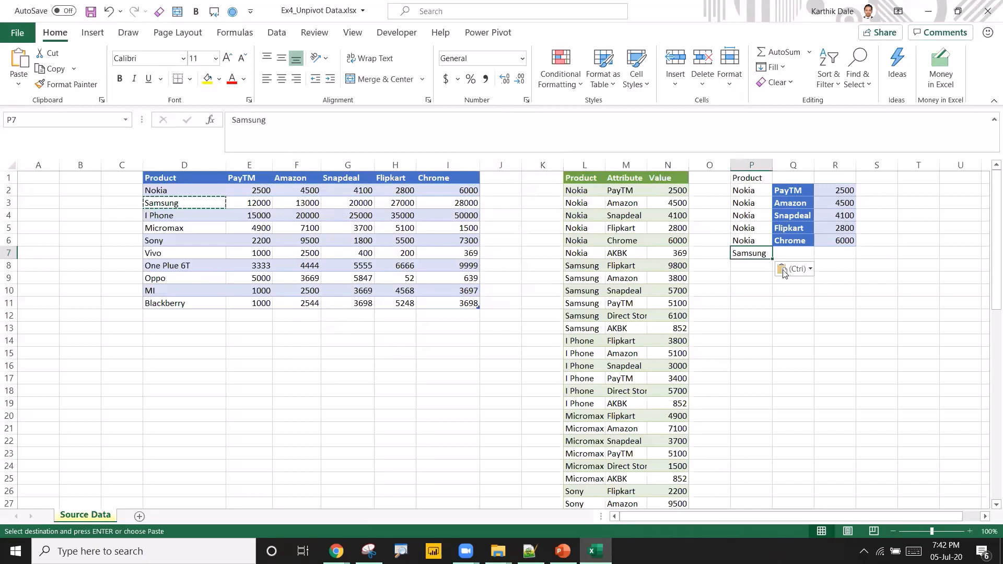
pyautogui.moveTo(785, 192); pyautogui.dragTo(789, 243)
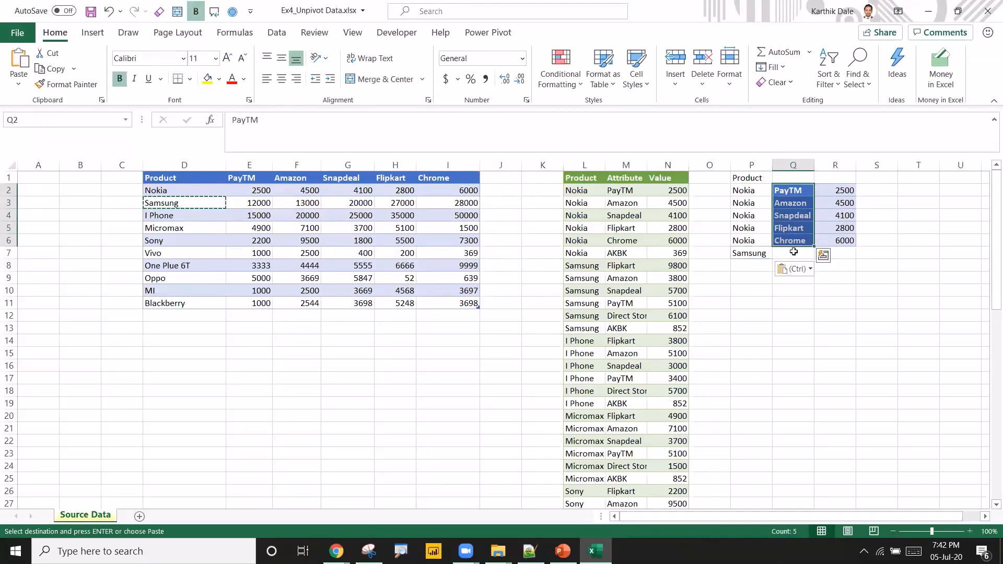
pyautogui.hotkey('ctrl', 'c')
pyautogui.click(792, 255)
pyautogui.hotkey('ctrl', 'v')
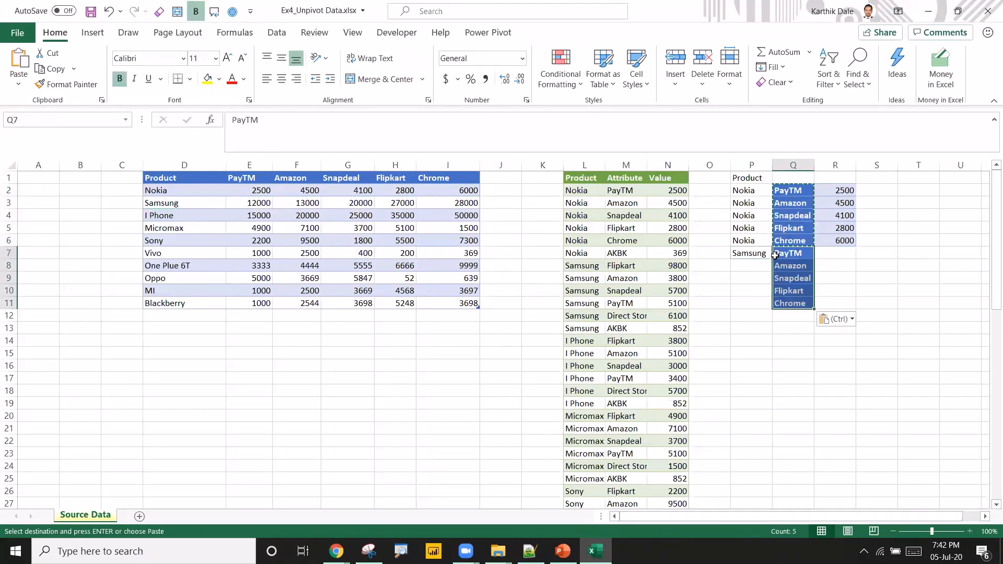
pyautogui.click(822, 253)
pyautogui.moveTo(254, 204); pyautogui.dragTo(449, 202)
pyautogui.hotkey('ctrl', 'c')
pyautogui.click(831, 253)
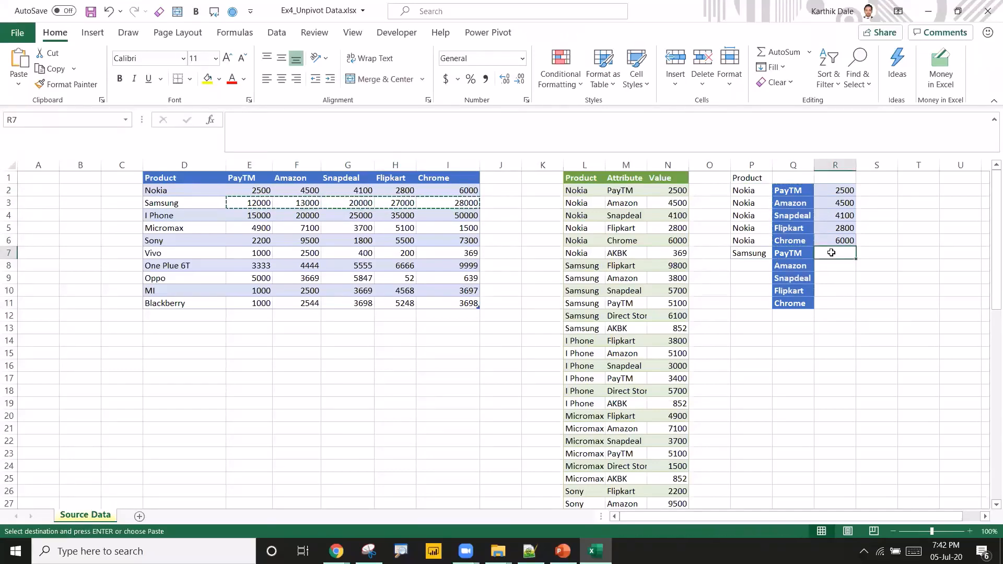
pyautogui.hotkey('alt', 'e')
pyautogui.press('s')
pyautogui.press('e')
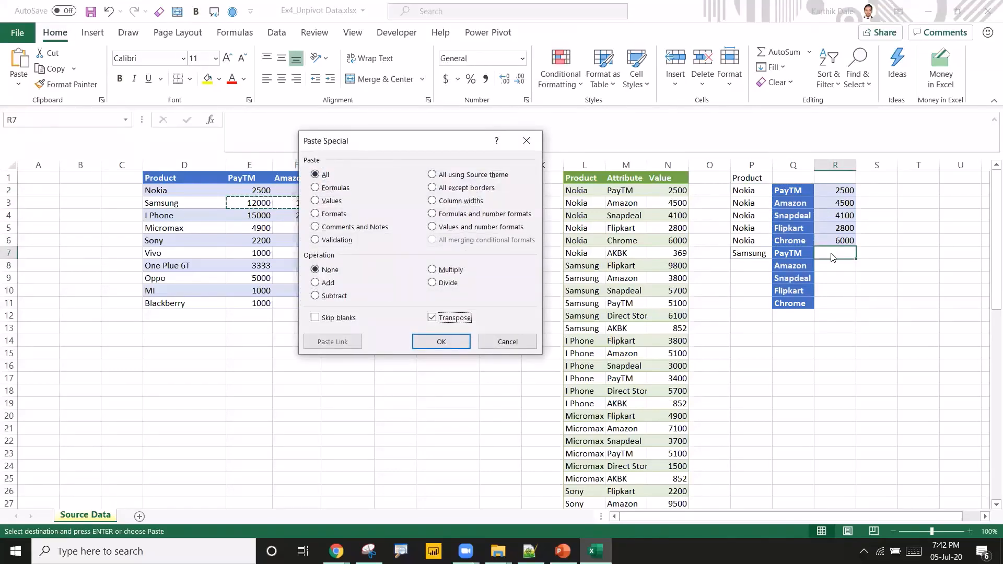
pyautogui.press('Return')
# Fill Samsung down through P11 and clear the extra copy in P12.
pyautogui.moveTo(747, 254); pyautogui.dragTo(748, 320)
pyautogui.hotkey('ctrl', 'd')
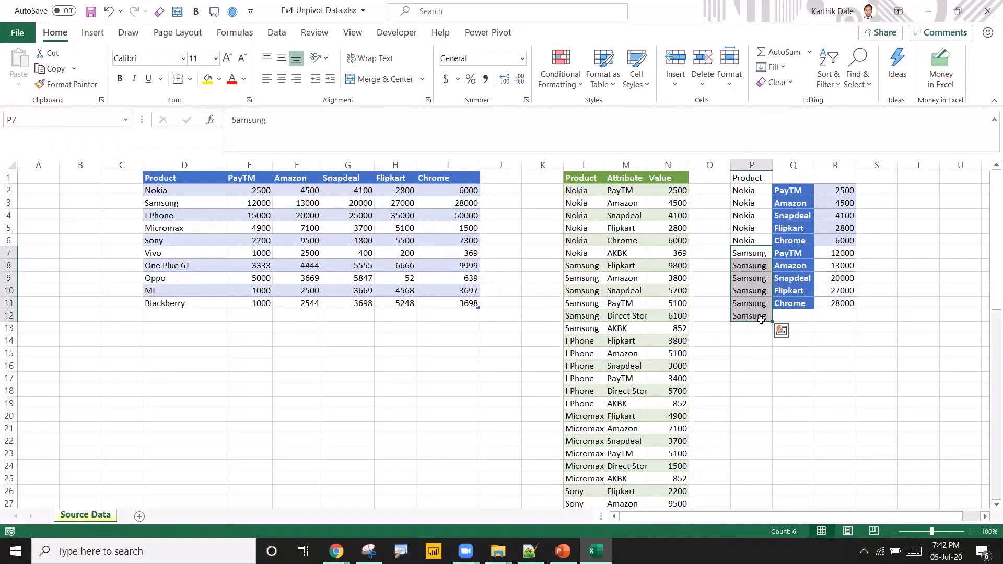
pyautogui.click(790, 318)
pyautogui.click(746, 317)
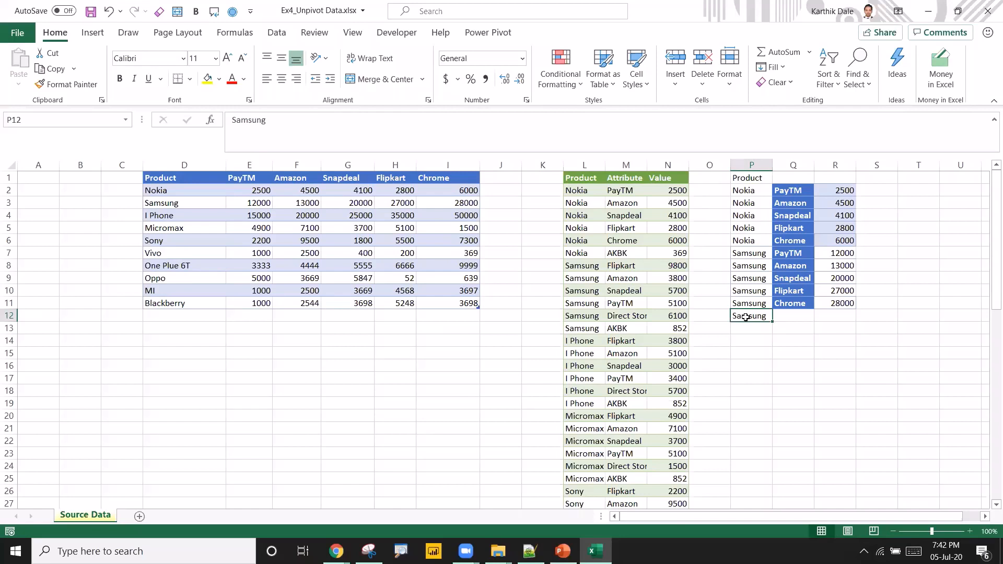
pyautogui.press('Delete')
# Clear the whole manual unpivot range in columns P to R.
pyautogui.moveTo(752, 193); pyautogui.dragTo(852, 196)
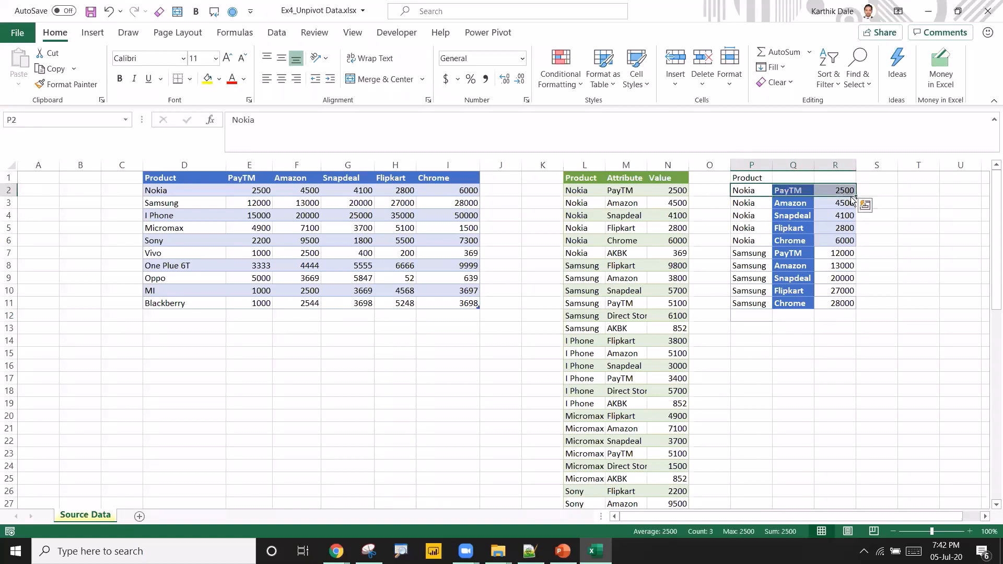
pyautogui.hotkey('ctrl', 'shift', 'End')
pyautogui.press('Delete')
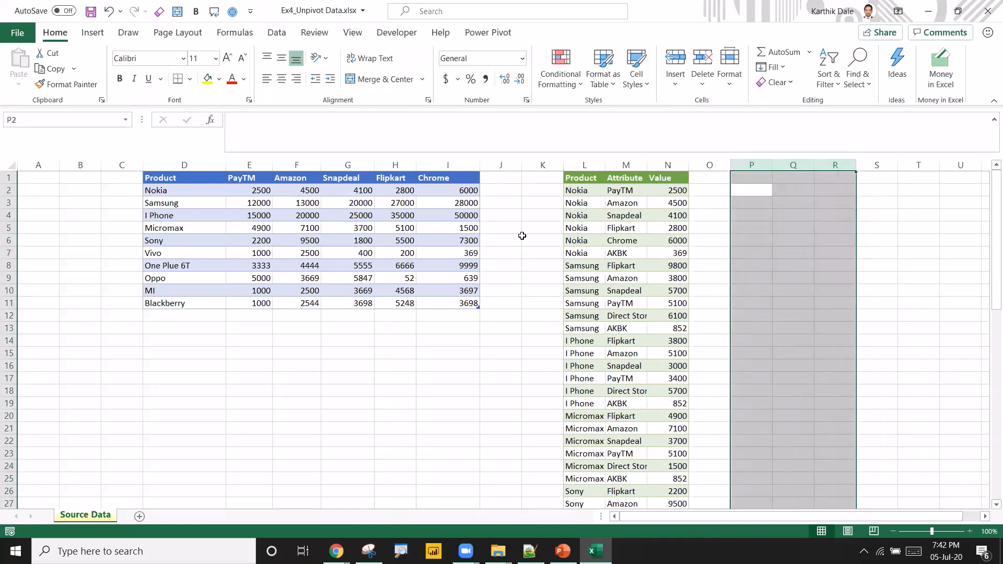
# Load the source sales table into Power Query from the table range.
pyautogui.click(336, 241)
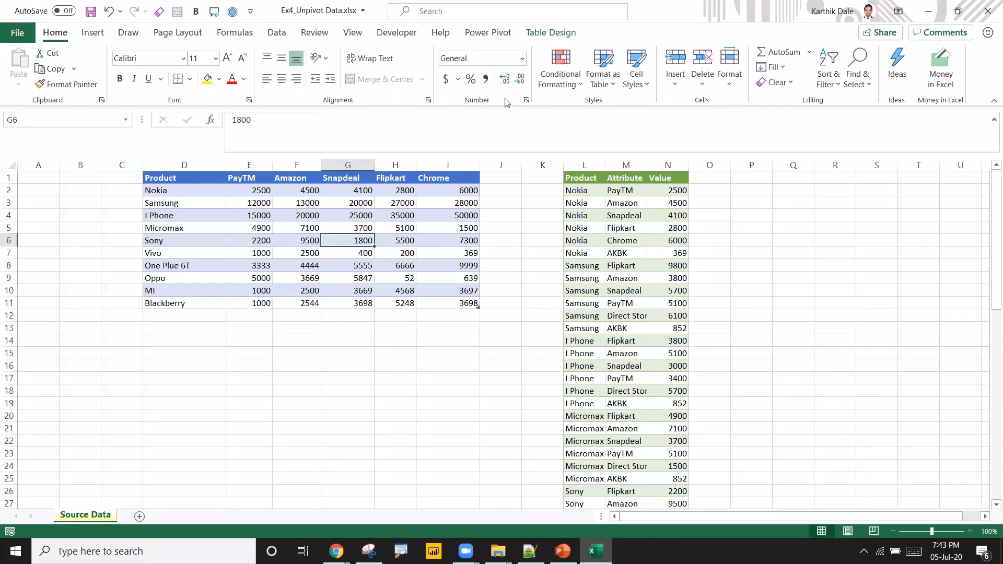
pyautogui.click(277, 33)
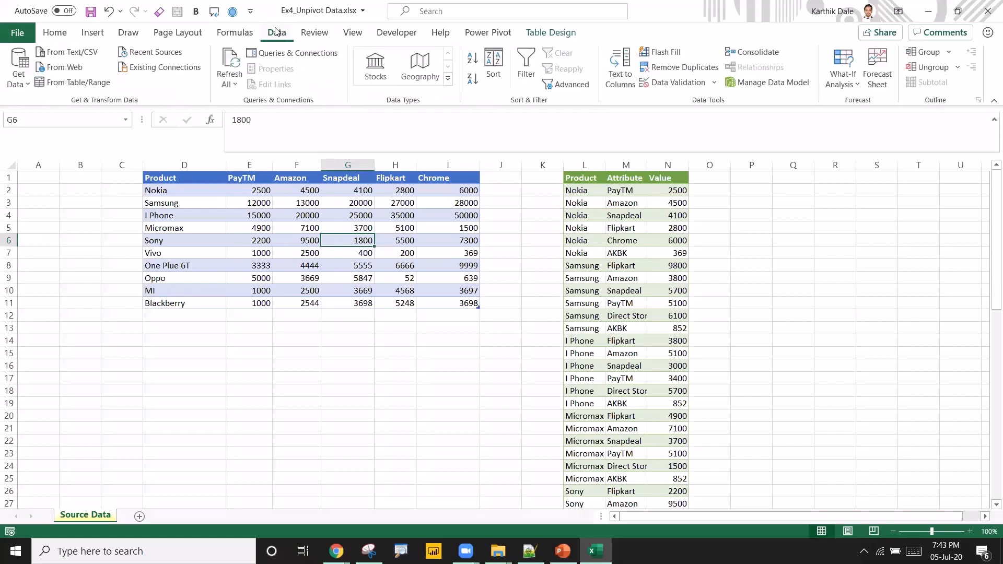
pyautogui.click(73, 82)
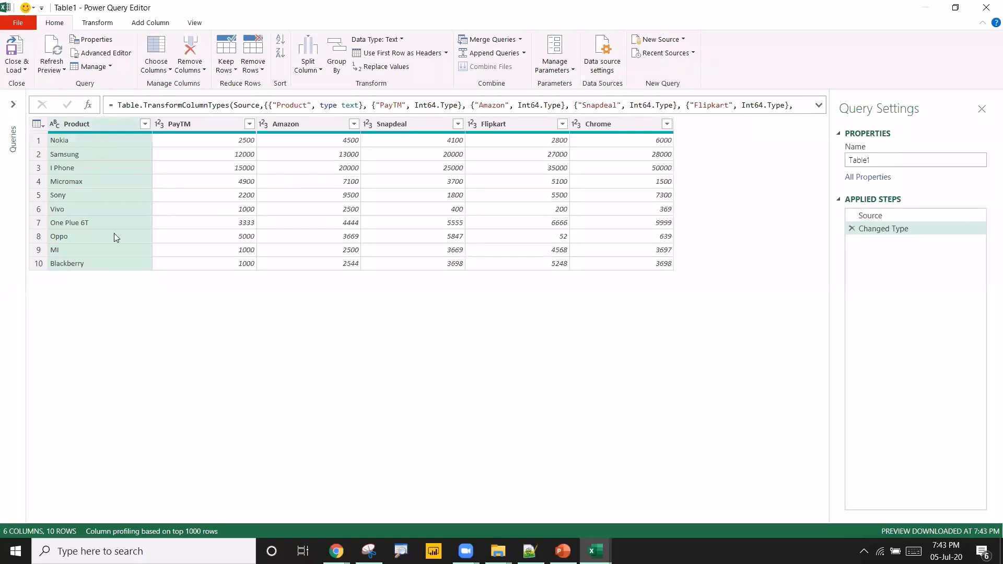
# Select the PayTM through Chrome columns and unpivot them.
pyautogui.click(232, 126)
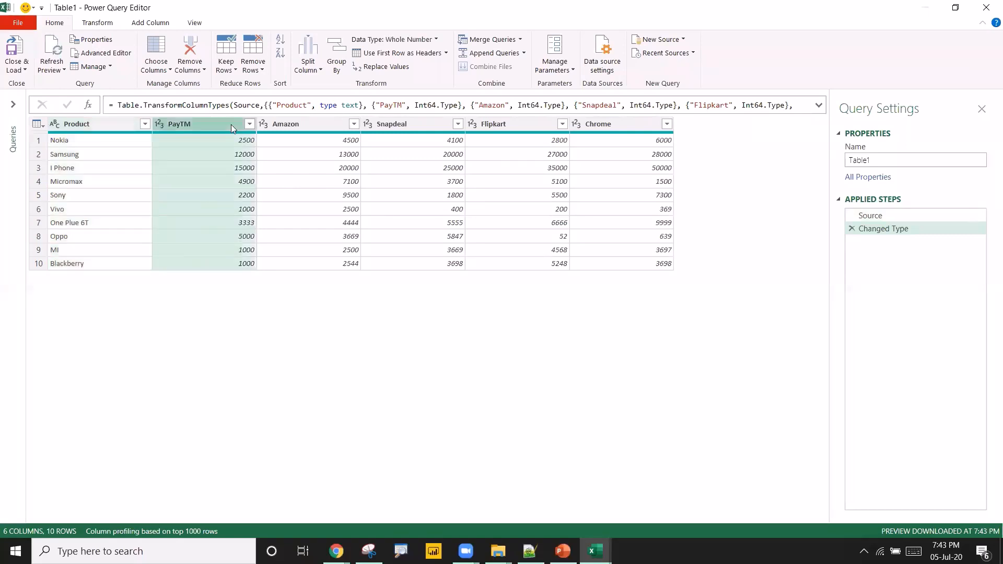
pyautogui.click(300, 123)
pyautogui.click(408, 123)
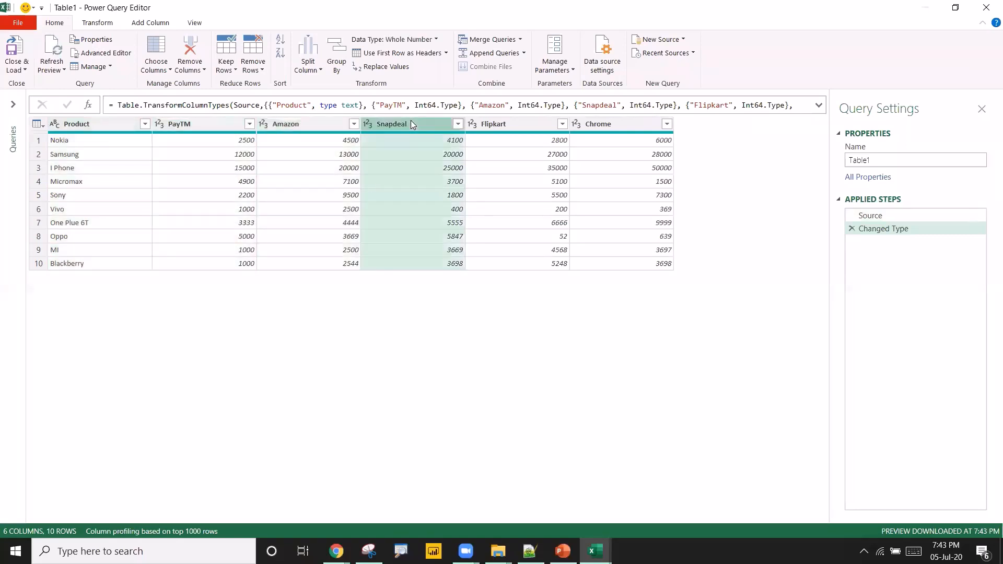
pyautogui.click(209, 126)
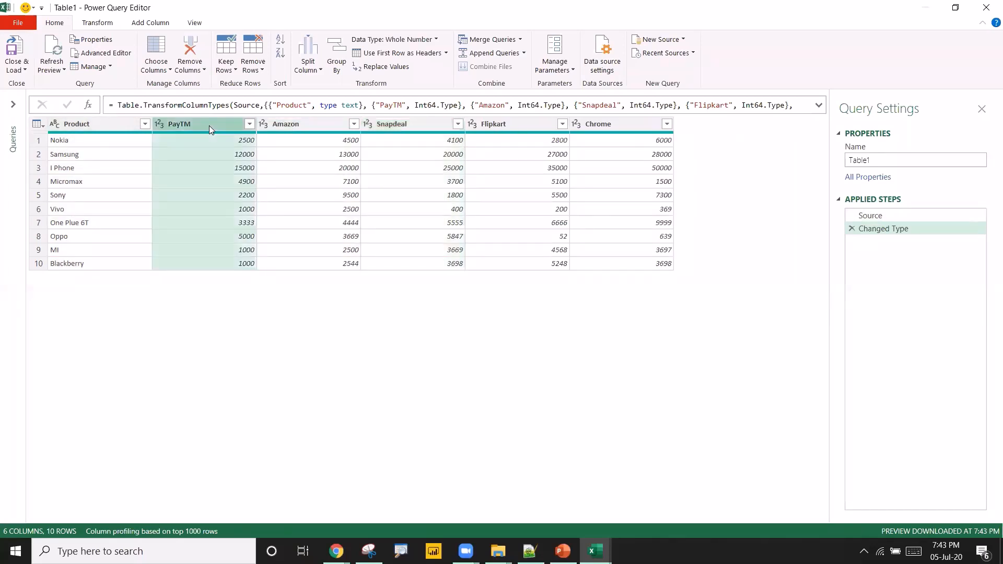
pyautogui.keyDown('shift'); pyautogui.click(607, 126); pyautogui.keyUp('shift')
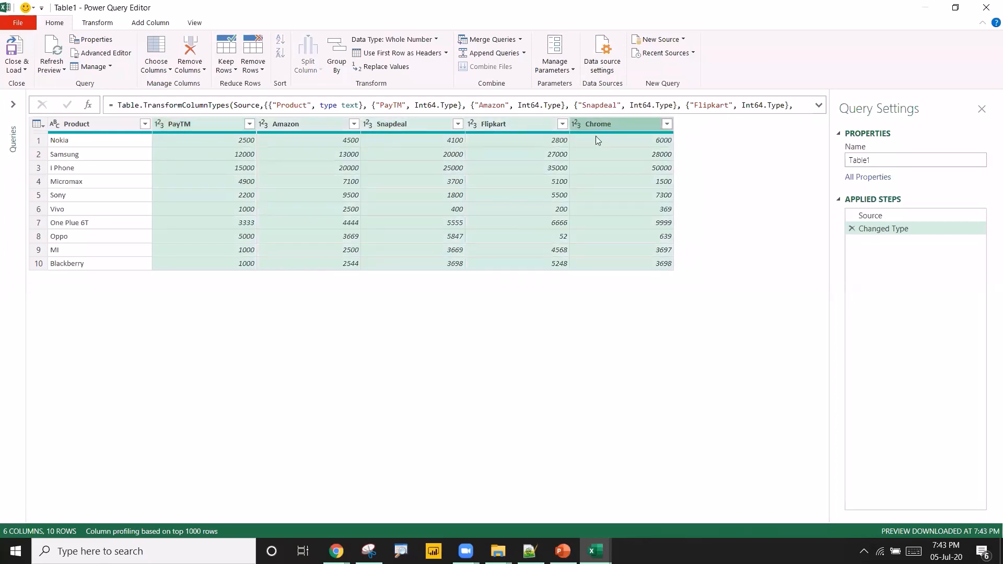
pyautogui.rightClick(596, 125)
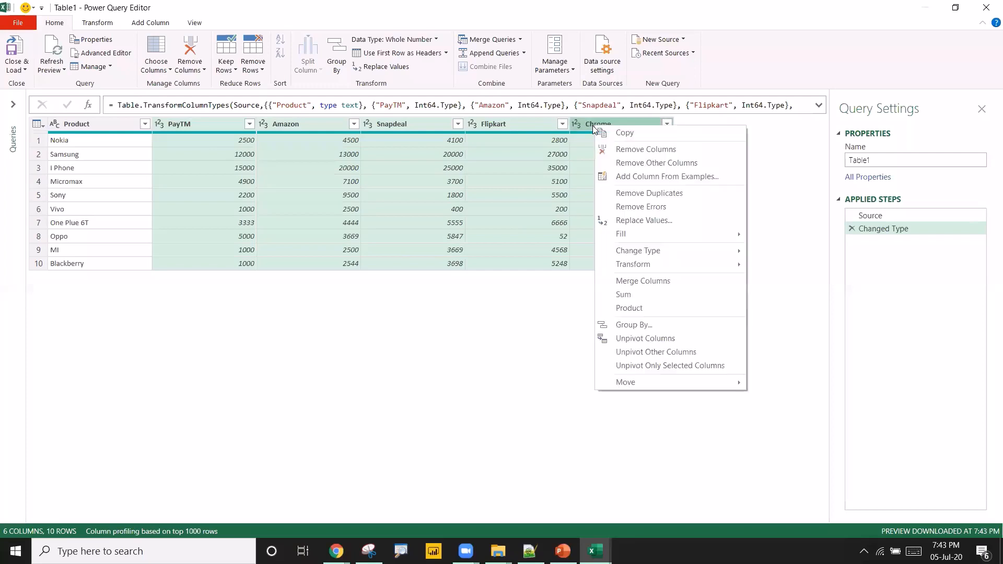
pyautogui.click(633, 341)
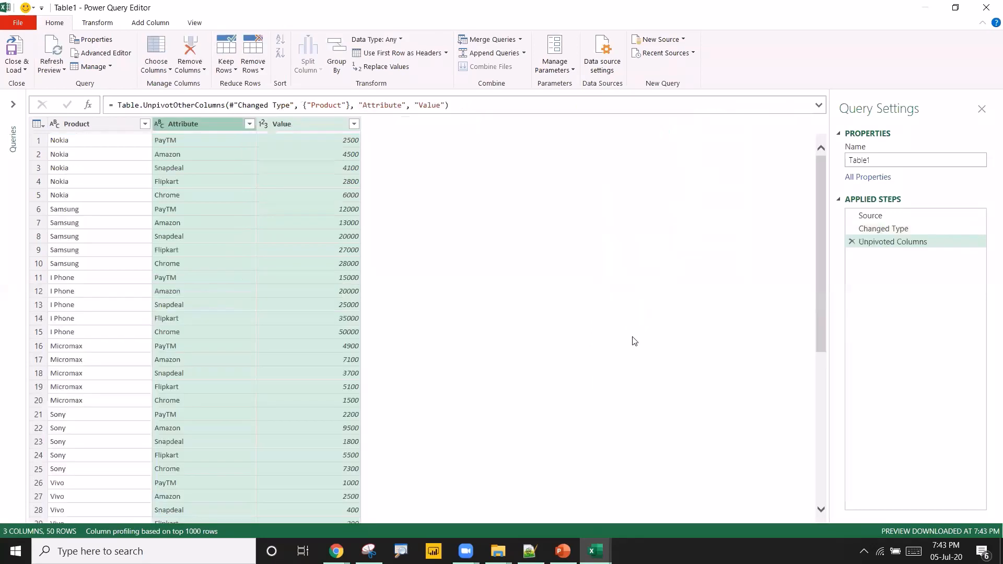
# Inspect the unpivoted Attribute and Product values row by row.
pyautogui.click(191, 208)
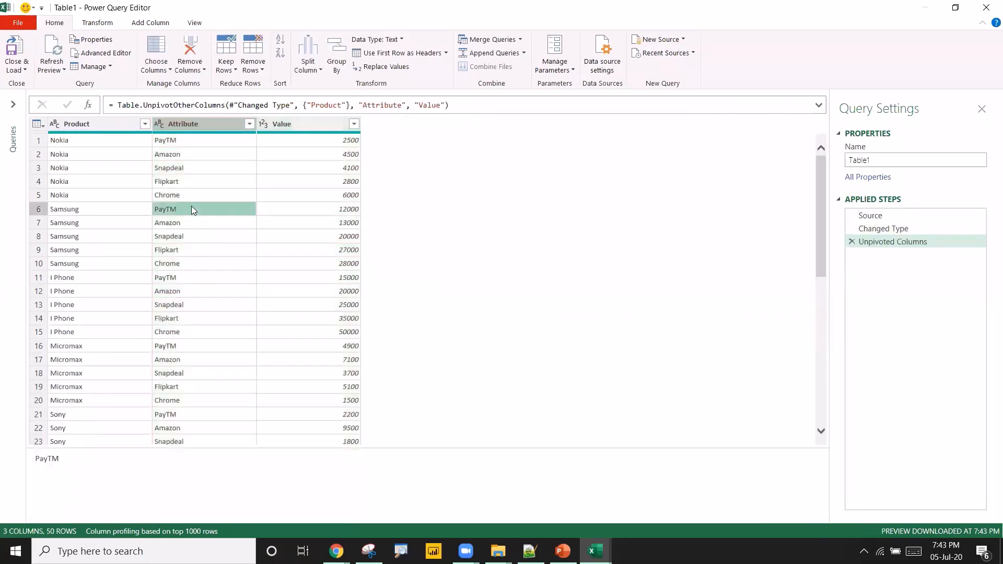
pyautogui.click(193, 126)
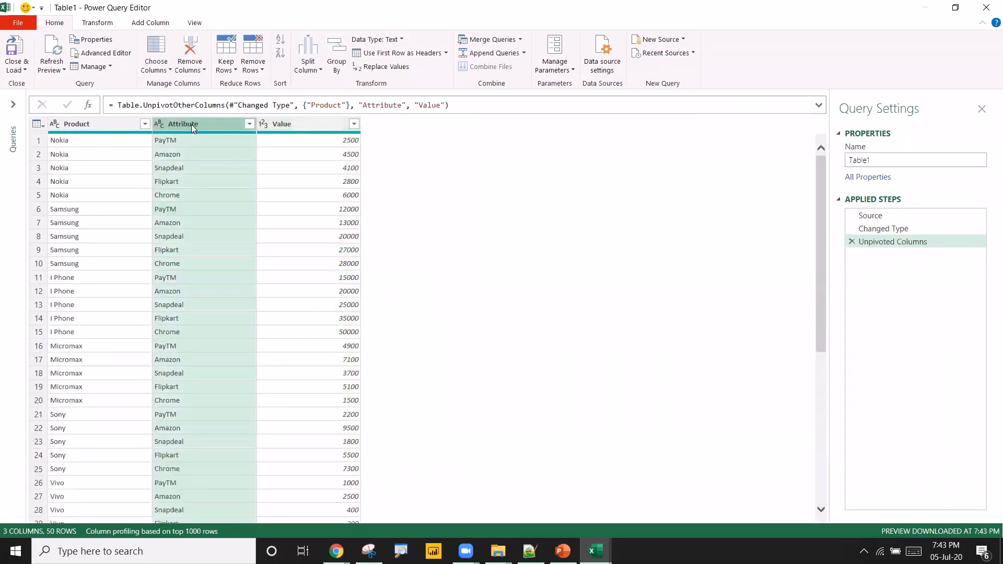
pyautogui.click(191, 140)
pyautogui.click(184, 155)
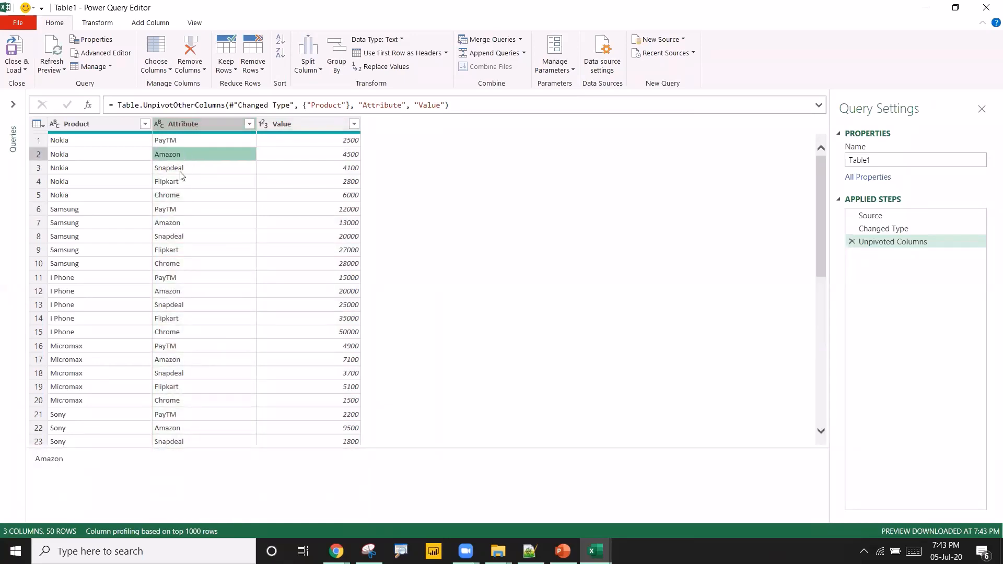
pyautogui.click(181, 170)
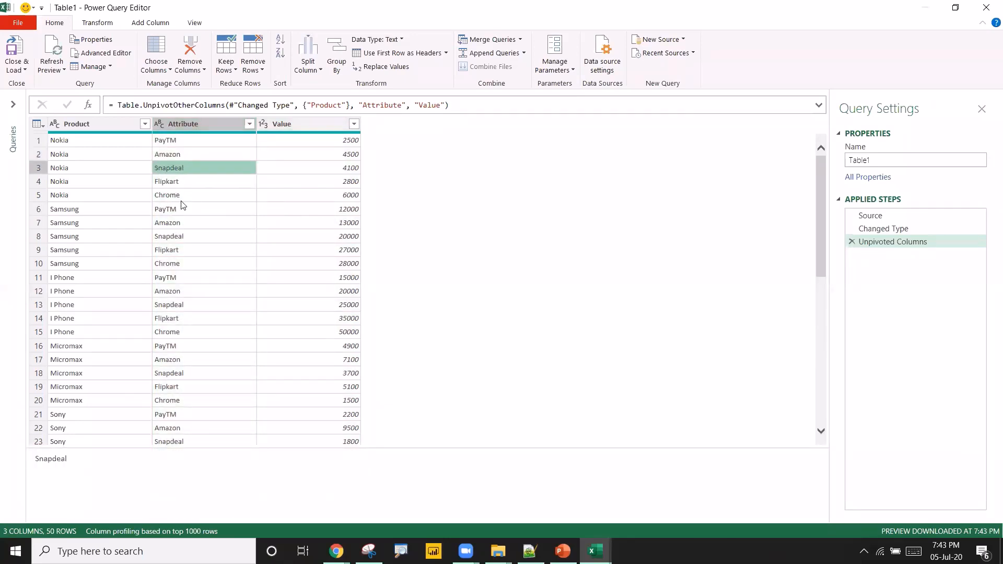
pyautogui.click(89, 144)
pyautogui.click(79, 207)
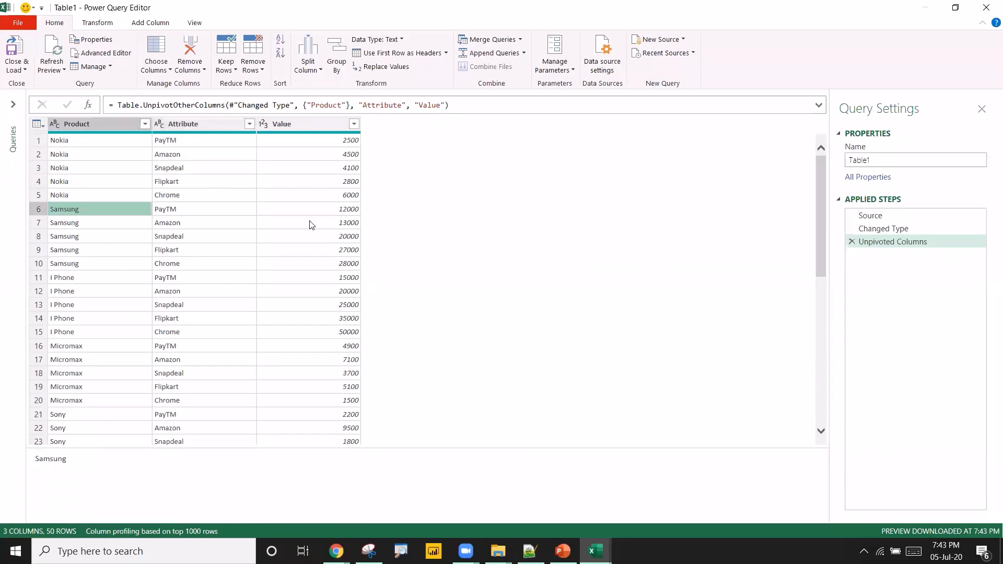
# Rename the Attribute column to Vendor Name.
pyautogui.click(196, 126)
pyautogui.doubleClick(203, 125)
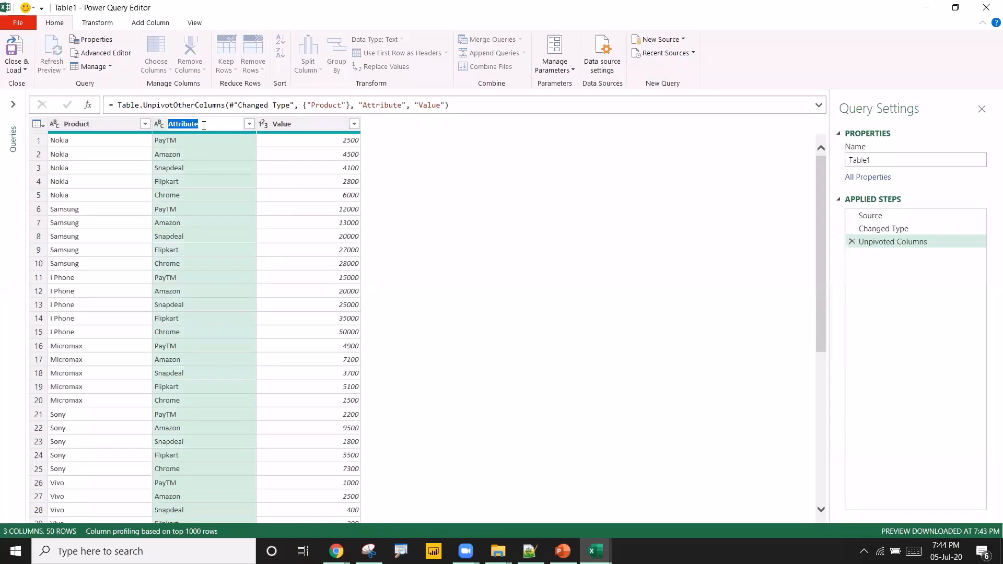
pyautogui.write('S')
pyautogui.write('endor N')
pyautogui.write('ame')
pyautogui.press('Return')
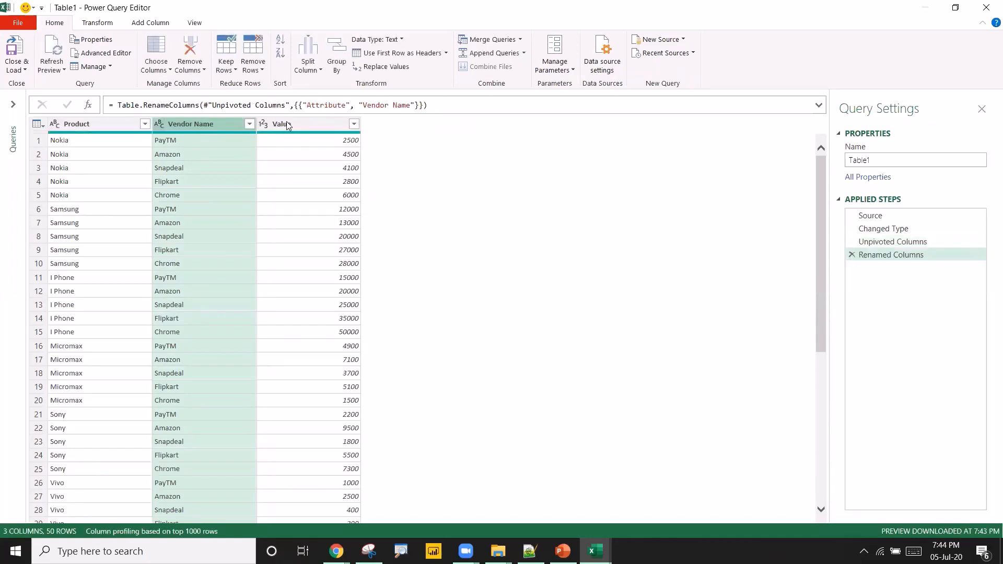
# Rename the Value column to Amount.
pyautogui.doubleClick(295, 122)
pyautogui.write('A')
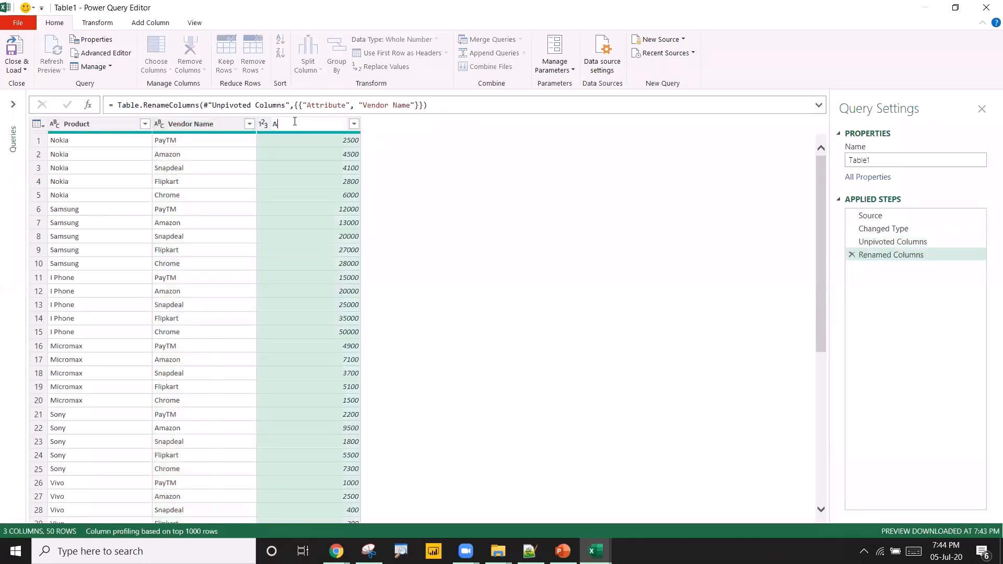
pyautogui.write('mount')
pyautogui.press('Return')
pyautogui.click(193, 153)
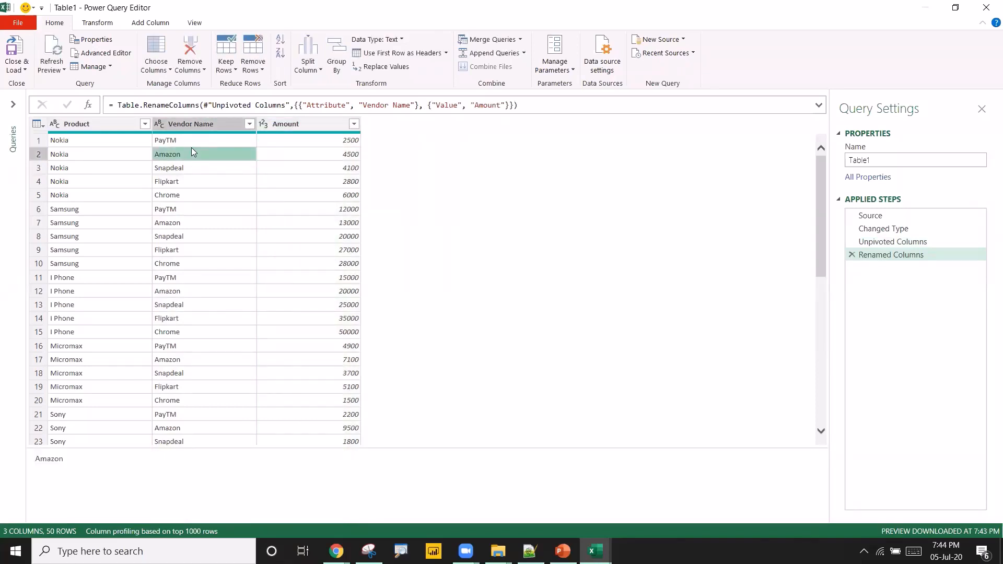
# Review the query by stepping through the Changed Type, Unpivoted Columns and Renamed Columns applied steps.
pyautogui.click(869, 229)
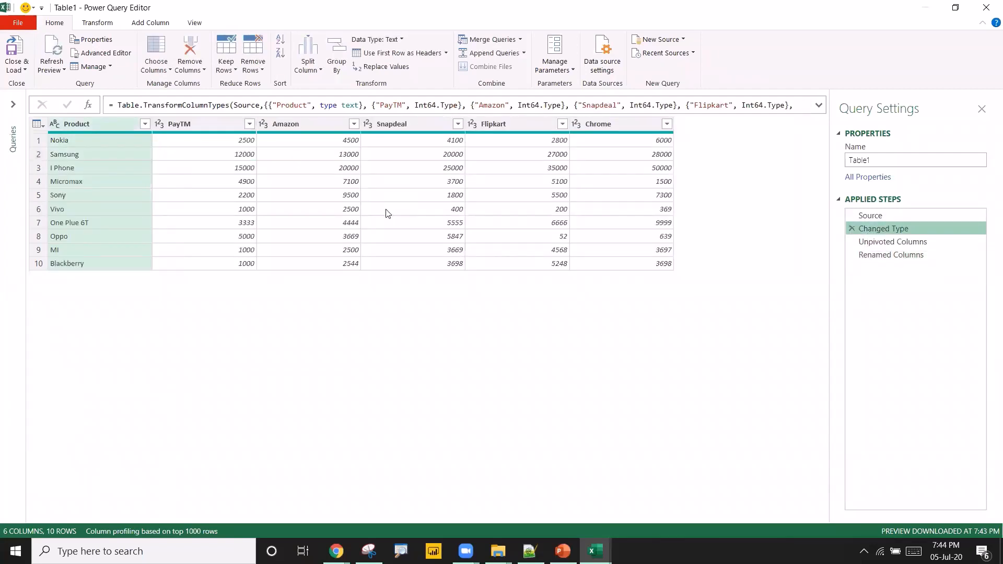
pyautogui.click(216, 124)
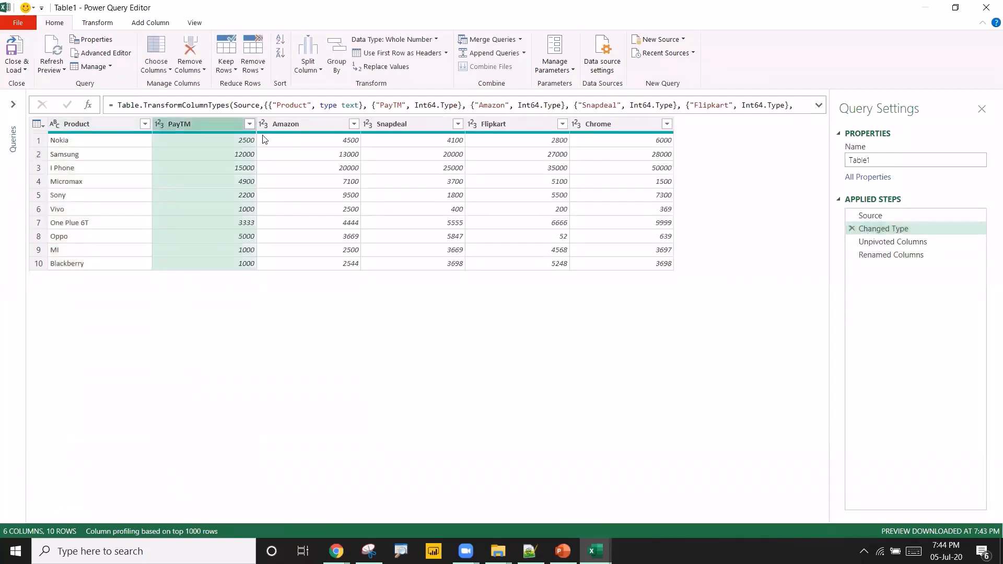
pyautogui.keyDown('shift'); pyautogui.click(614, 124); pyautogui.keyUp('shift')
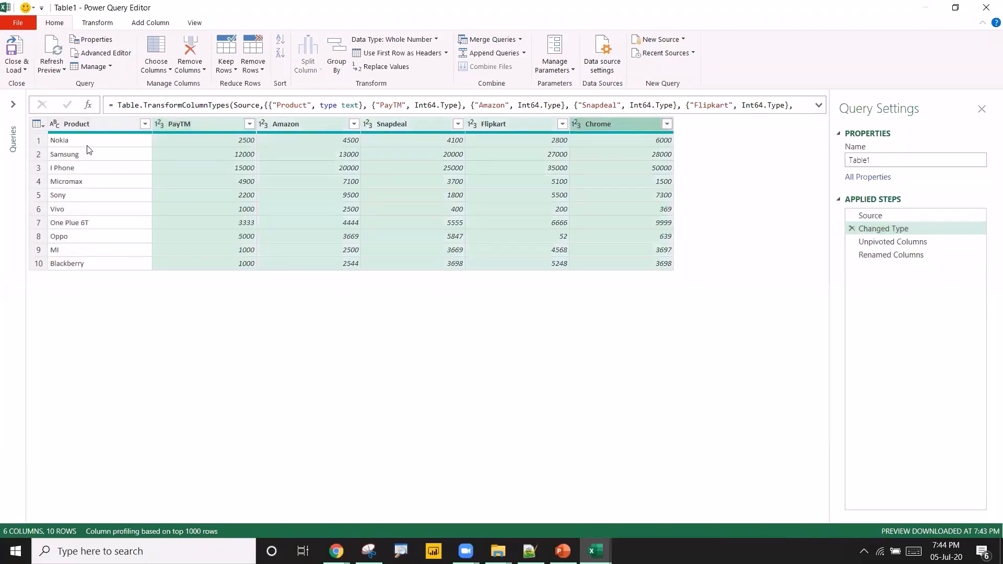
pyautogui.rightClick(308, 128)
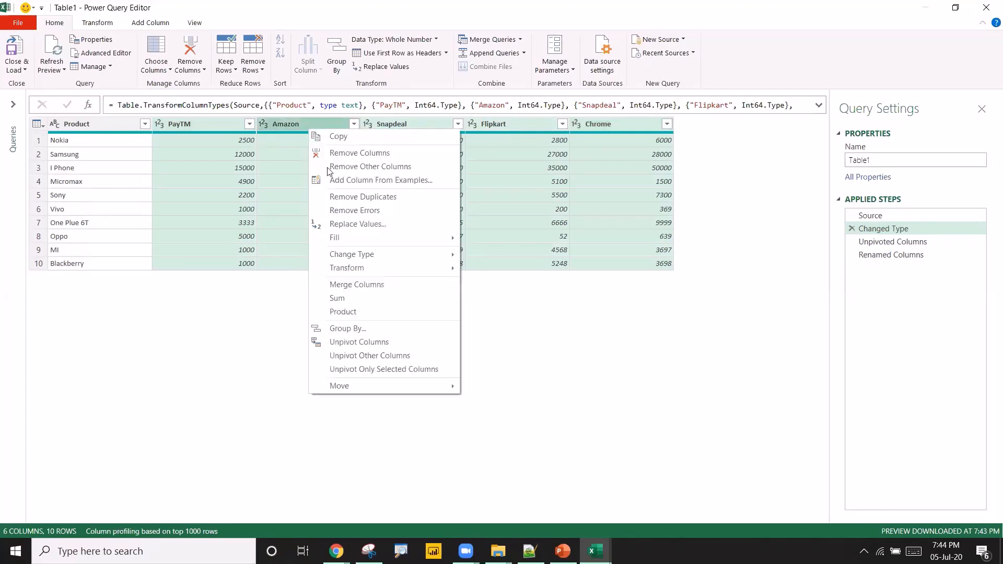
pyautogui.click(176, 155)
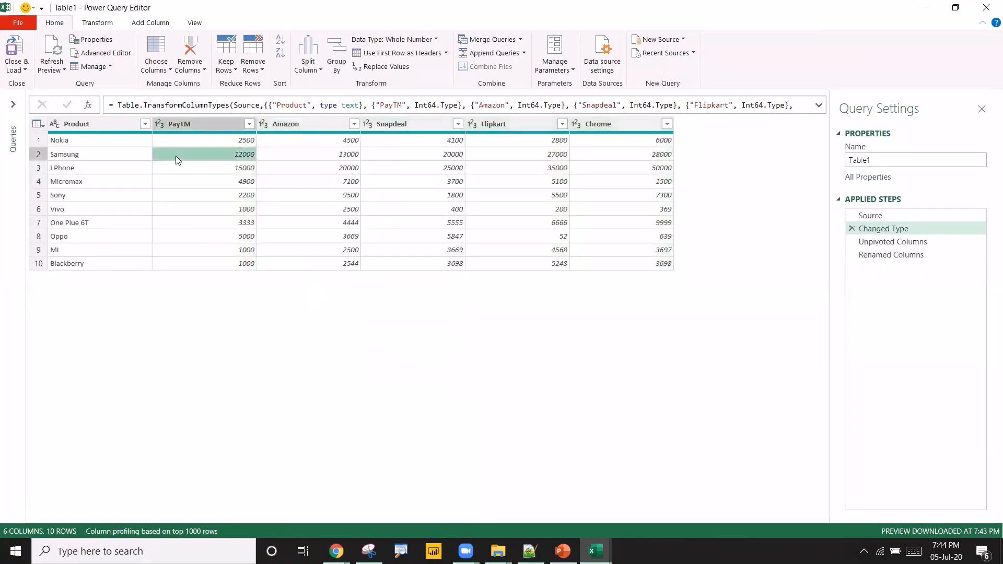
pyautogui.click(878, 243)
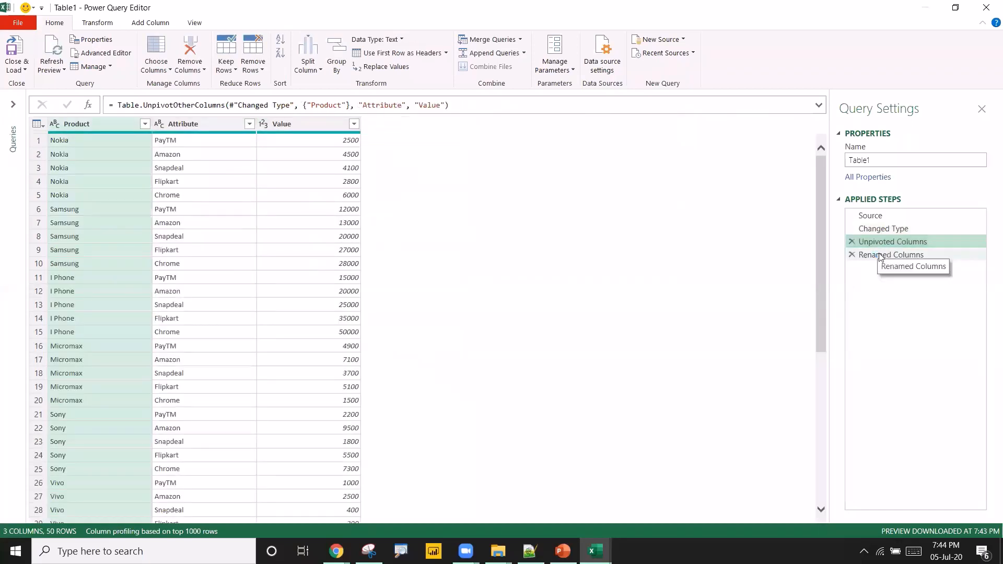
pyautogui.click(878, 255)
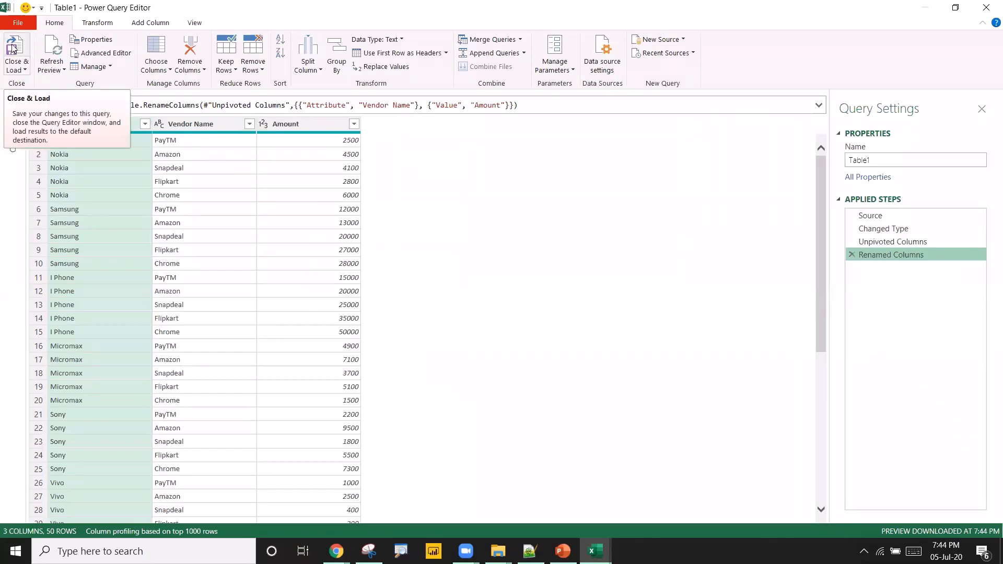
# Close and load the query as a table into the existing worksheet starting at cell P1.
pyautogui.click(18, 67)
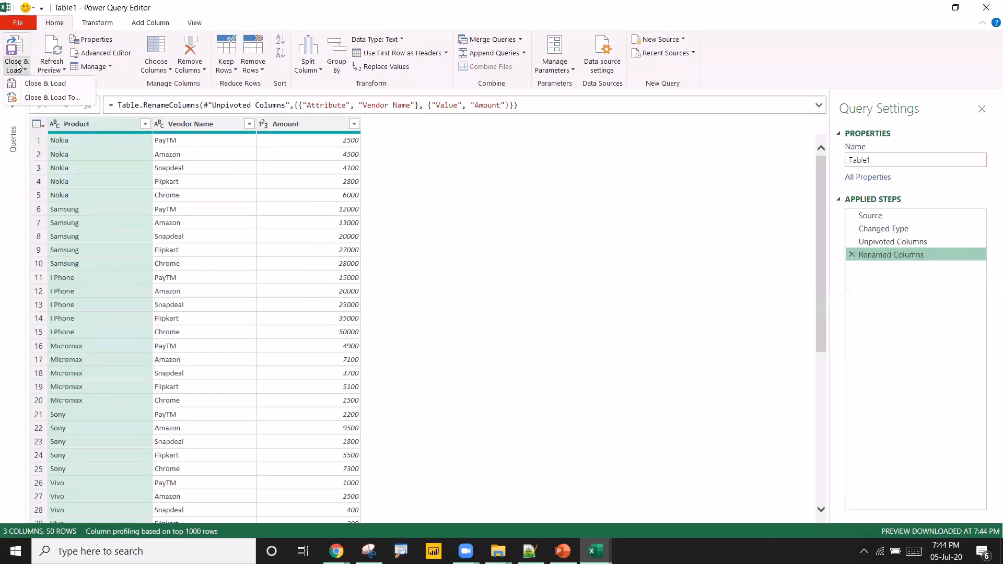
pyautogui.click(42, 99)
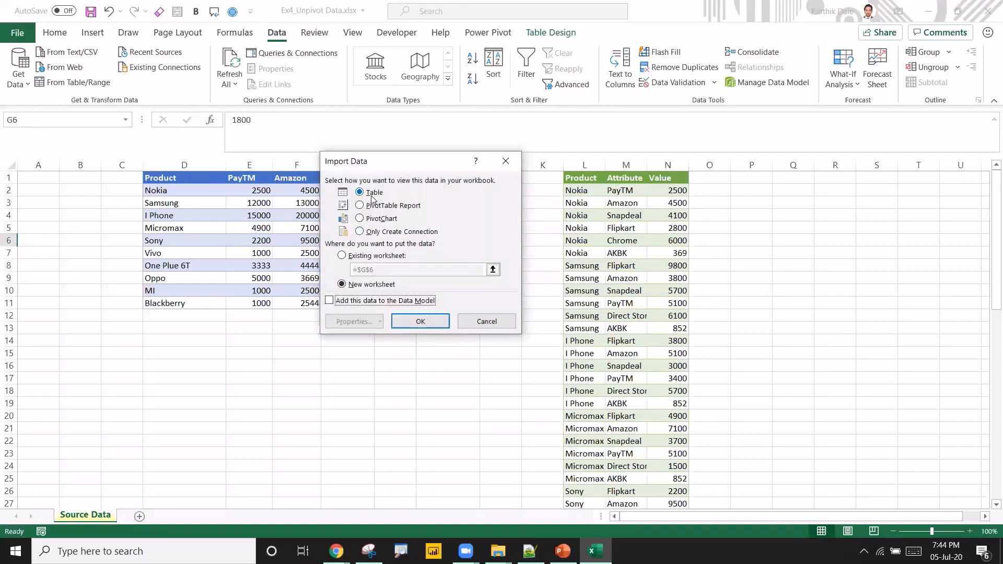
pyautogui.click(349, 256)
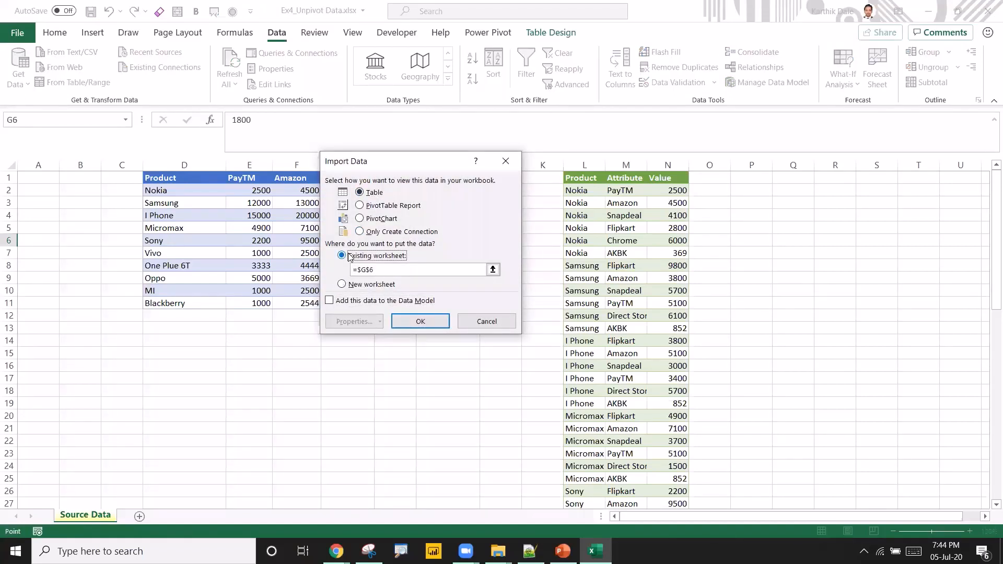
pyautogui.click(492, 269)
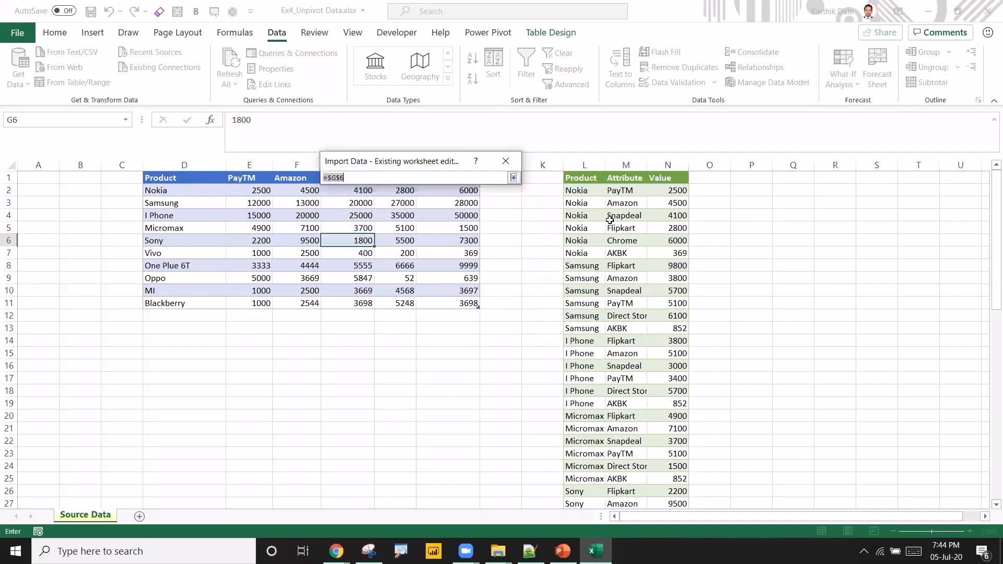
pyautogui.click(758, 182)
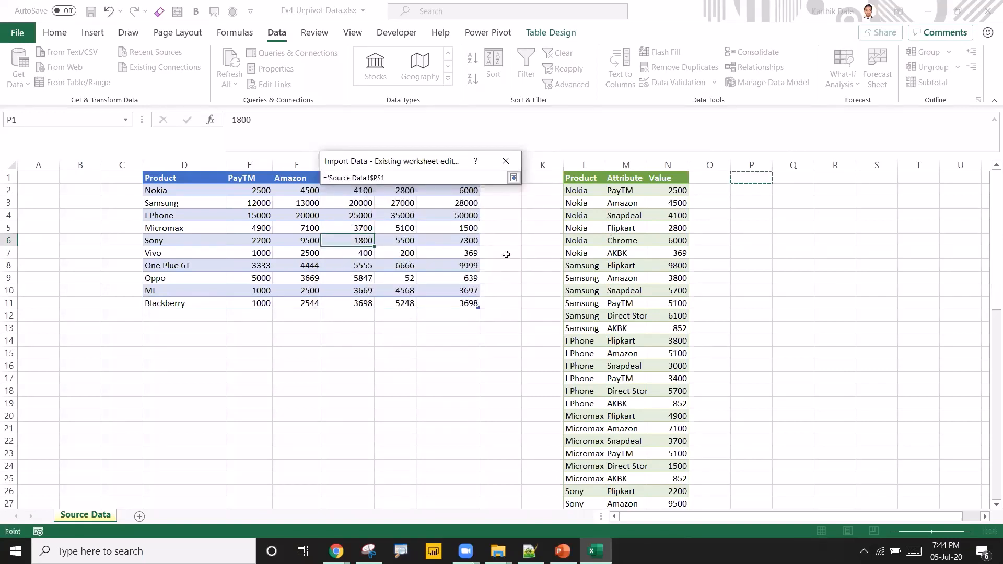
pyautogui.click(514, 177)
pyautogui.click(421, 322)
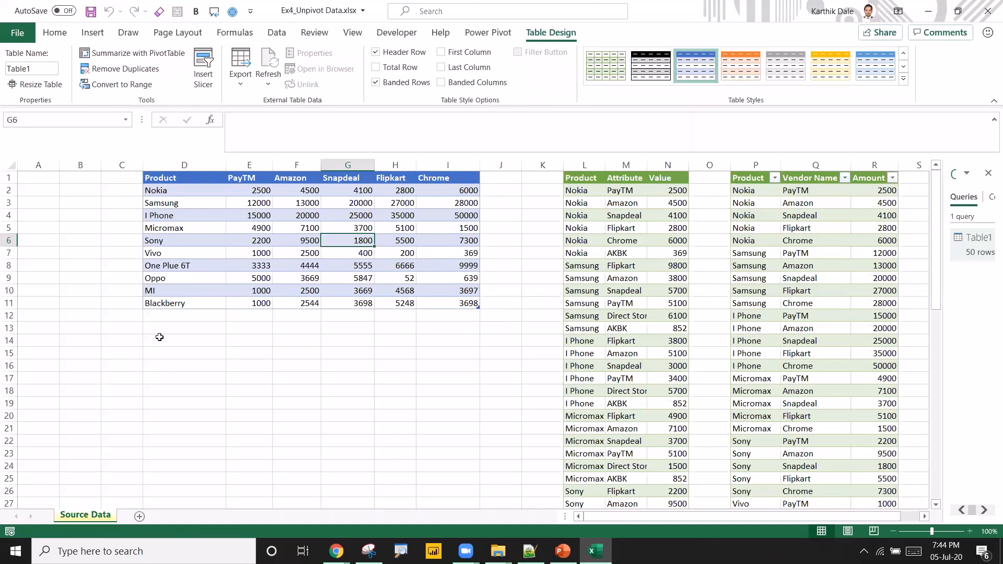
# Add a Jio Mobile row to the source table with values 9999, 99999, 12345, 67854 and 998877.
pyautogui.click(169, 313)
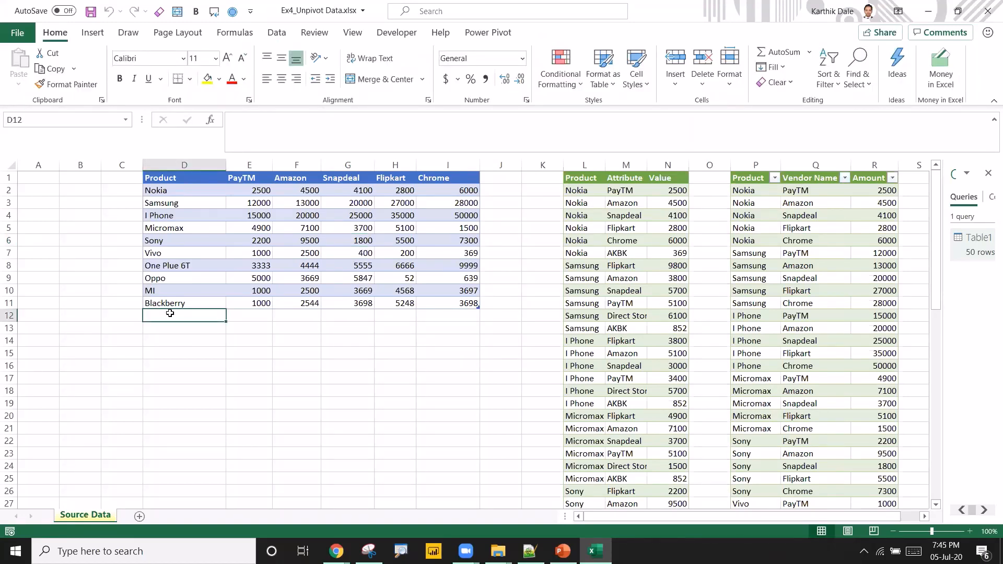
pyautogui.write('Jio ')
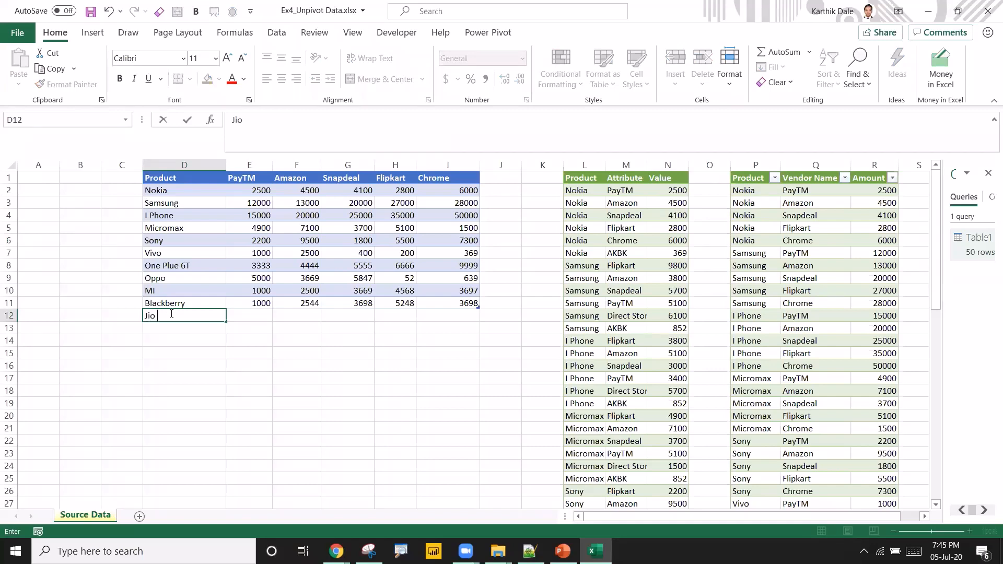
pyautogui.write('Mobile')
pyautogui.press('Tab')
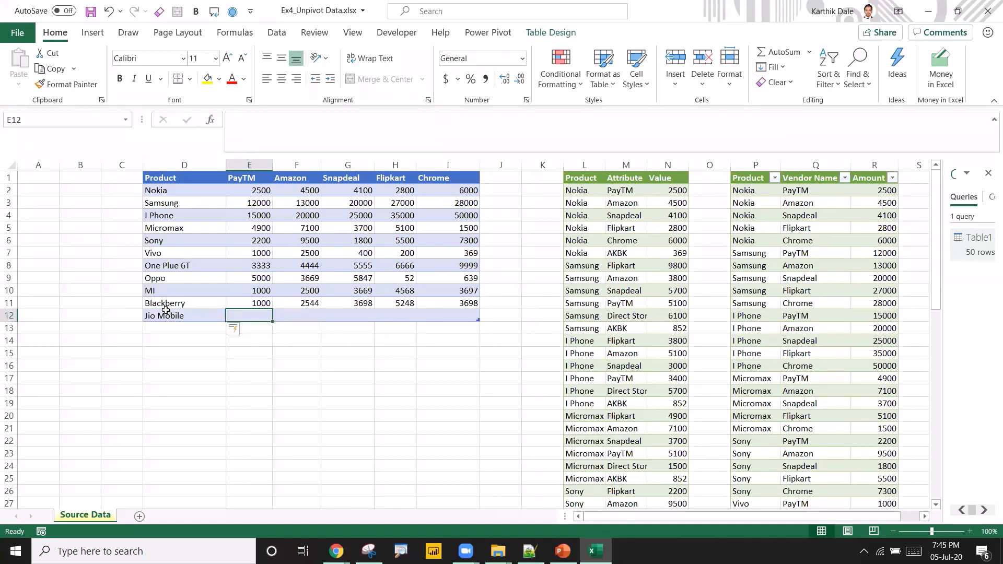
pyautogui.write('9999')
pyautogui.press('Tab')
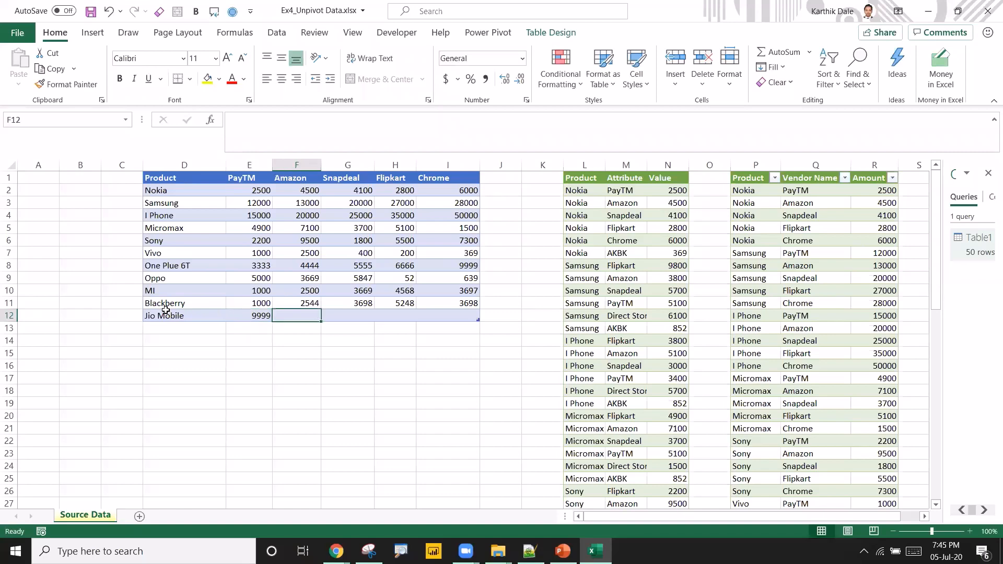
pyautogui.write('99999')
pyautogui.press('Tab')
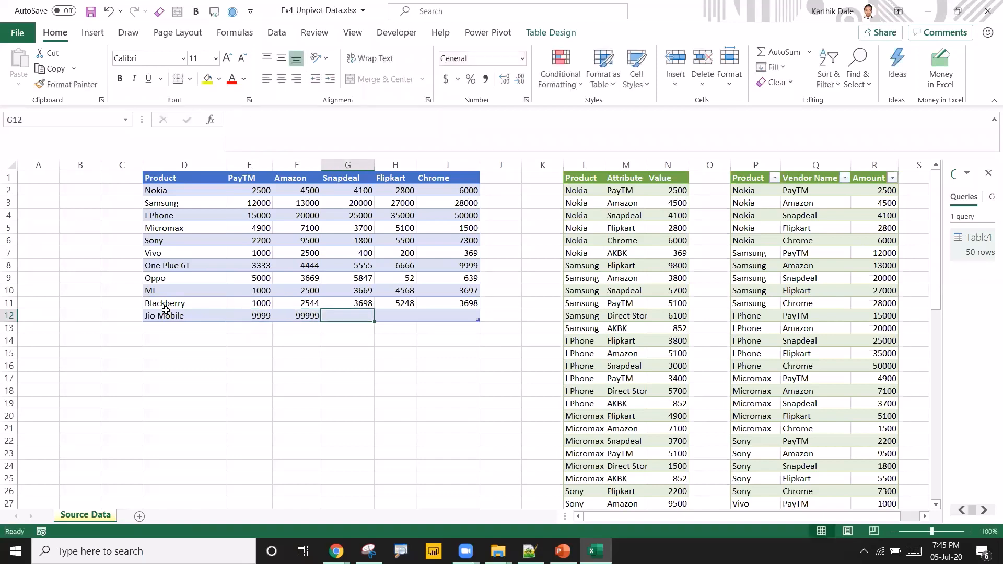
pyautogui.write('12345')
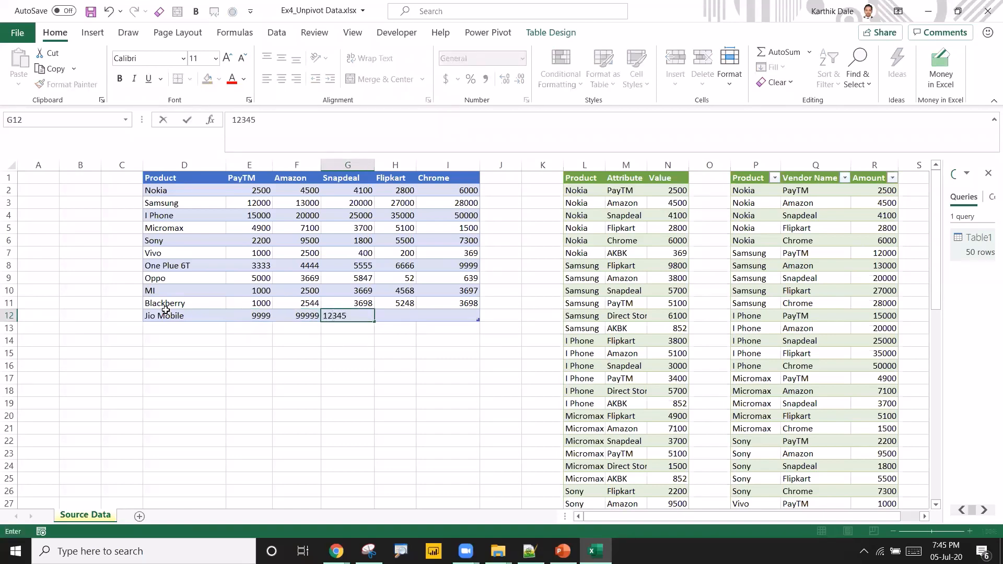
pyautogui.press('Tab')
pyautogui.write('6785')
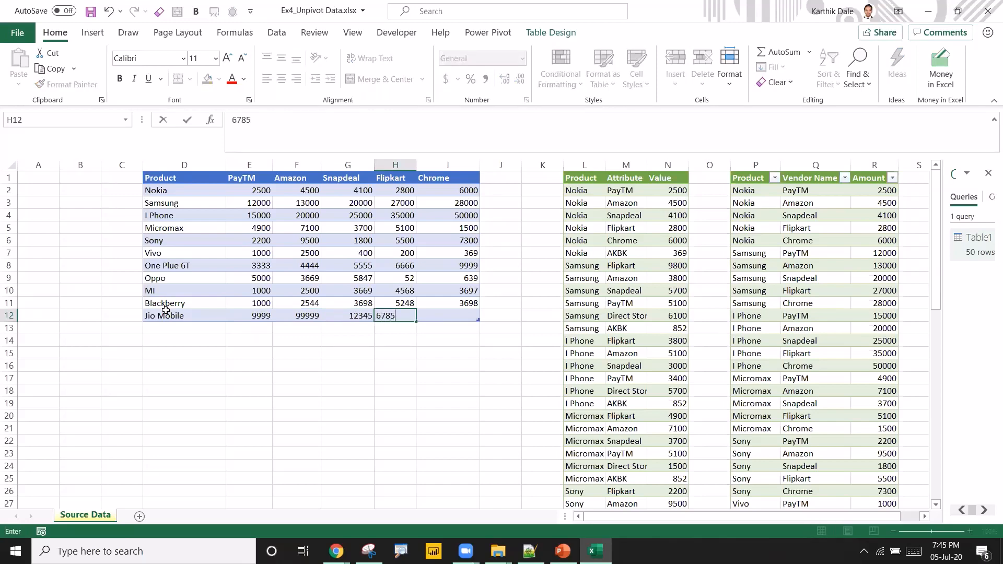
pyautogui.write('4')
pyautogui.press('Tab')
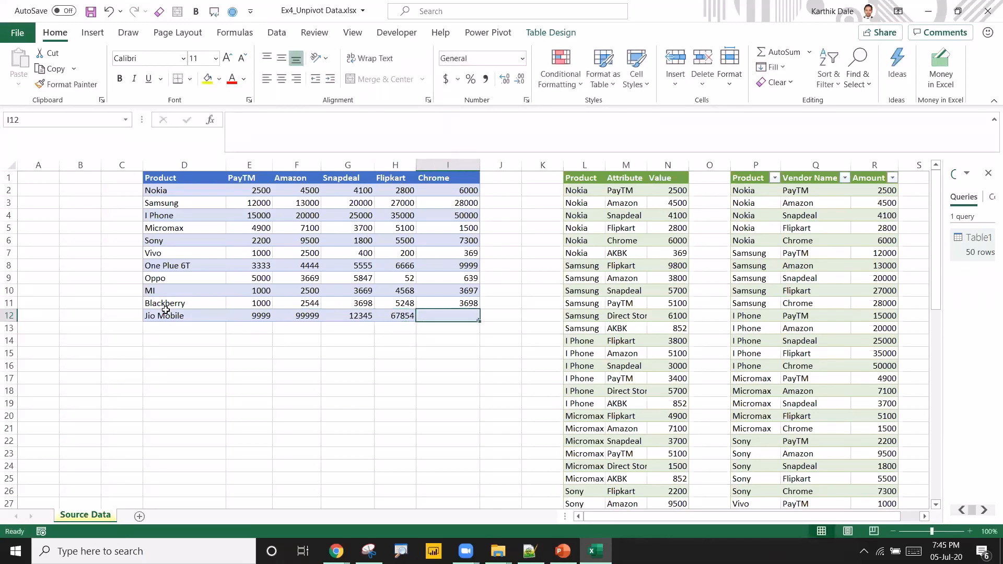
pyautogui.write('998877')
pyautogui.click(165, 311)
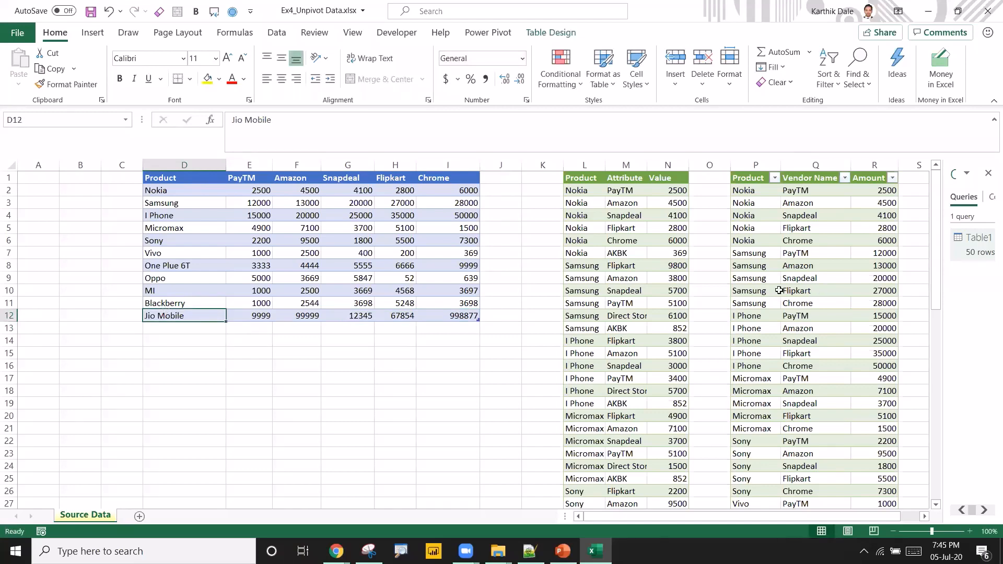
# Refresh the loaded query output table so it includes the new source row.
pyautogui.scroll(-7, 779, 291)
pyautogui.scroll(-5, 756, 361)
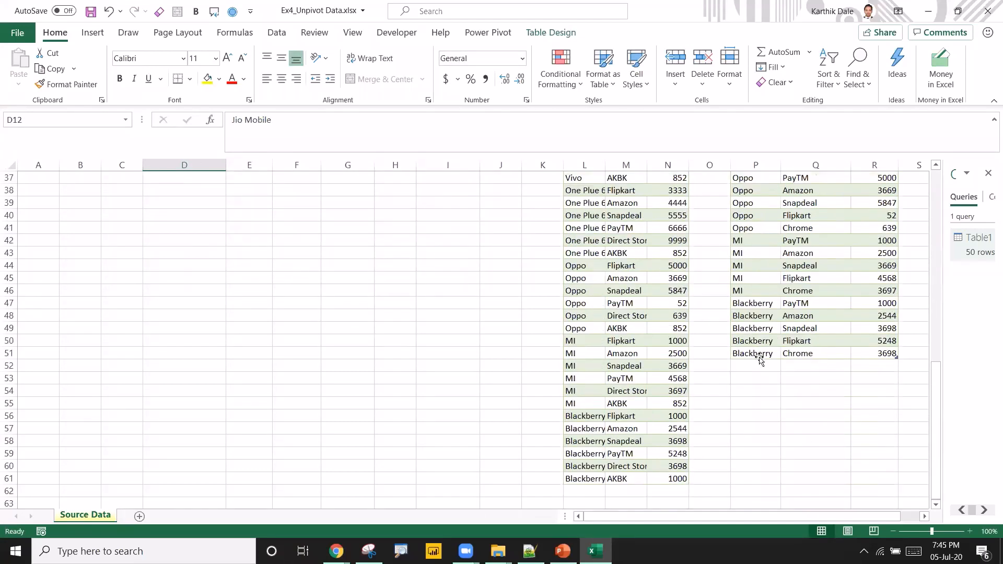
pyautogui.click(761, 352)
pyautogui.scroll(5, 732, 349)
pyautogui.scroll(7, 715, 347)
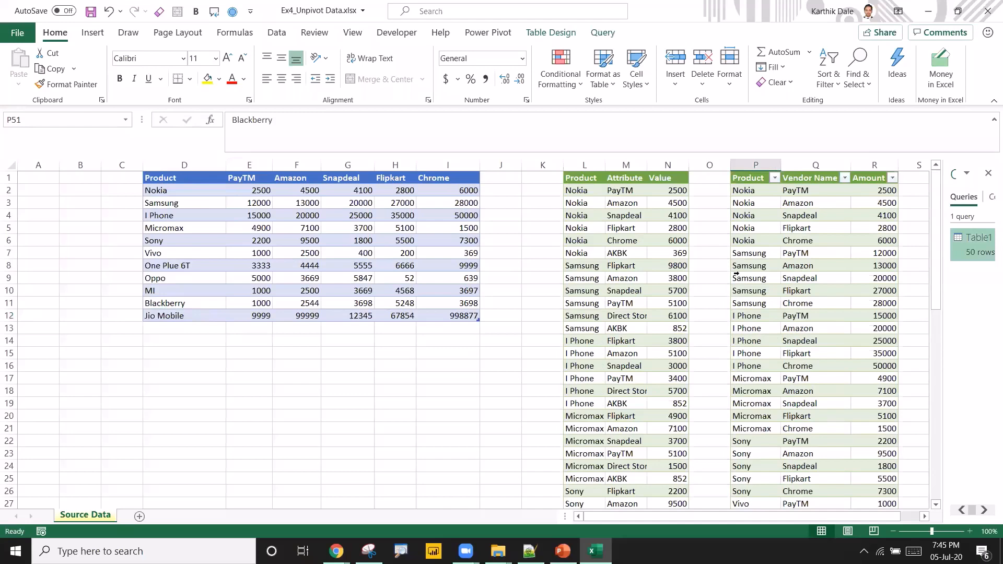
pyautogui.click(762, 264)
pyautogui.moveTo(788, 516); pyautogui.dragTo(866, 511)
pyautogui.rightClick(725, 266)
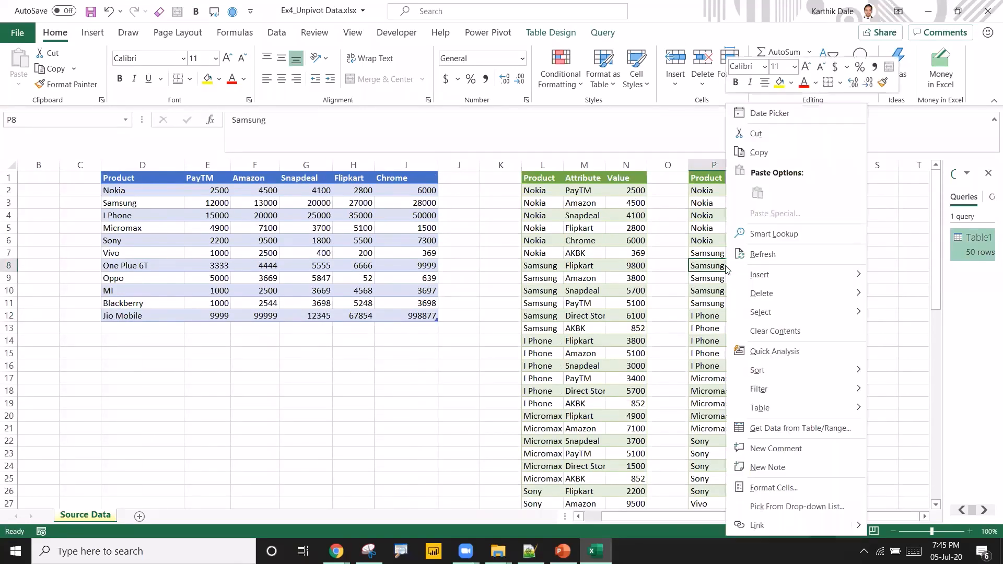
pyautogui.click(764, 255)
# Compare the Jio Mobile rows in the refreshed output with the source table.
pyautogui.scroll(-1, 753, 322)
pyautogui.scroll(-12, 752, 323)
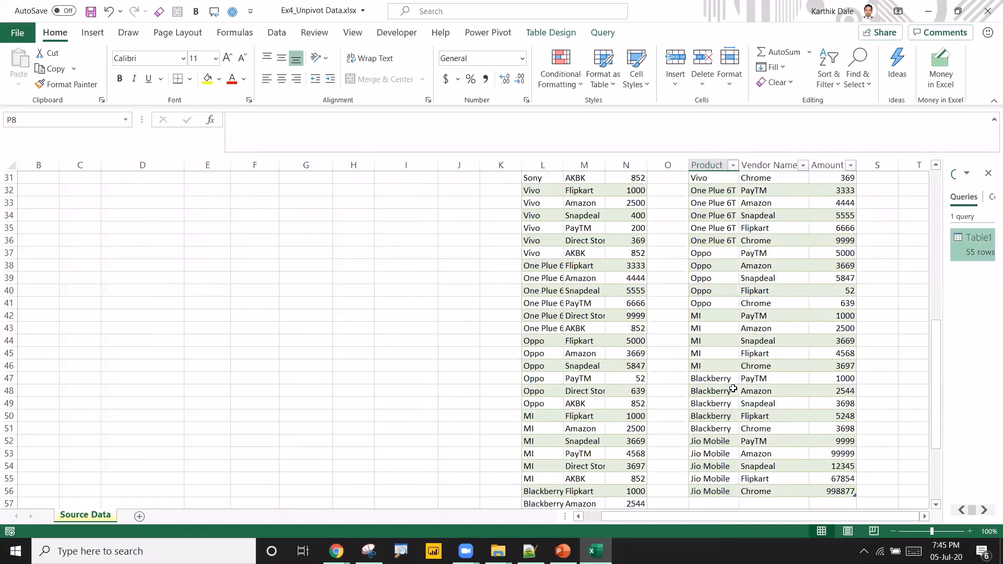
pyautogui.moveTo(723, 328); pyautogui.dragTo(724, 378)
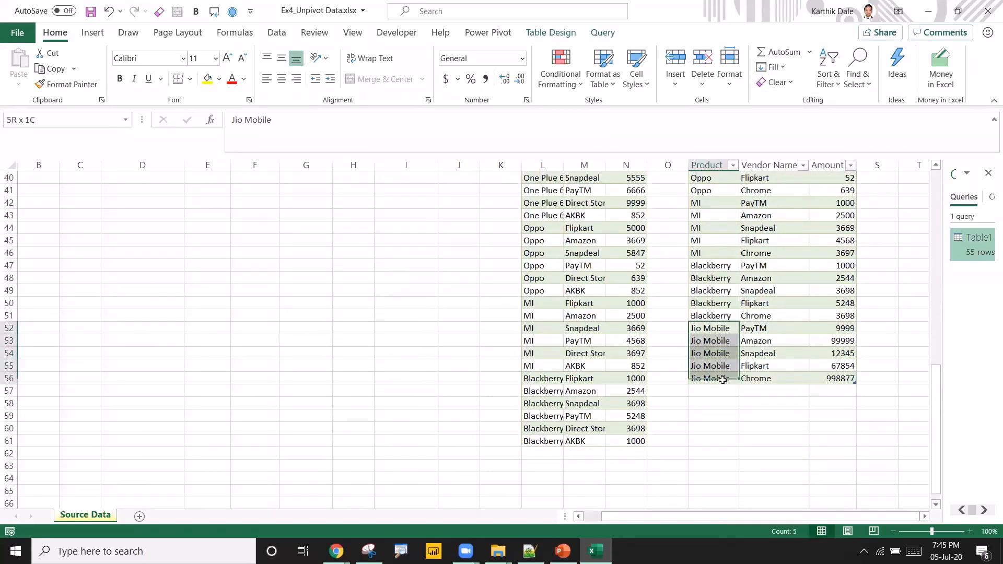
pyautogui.click(836, 379)
pyautogui.scroll(13, 831, 386)
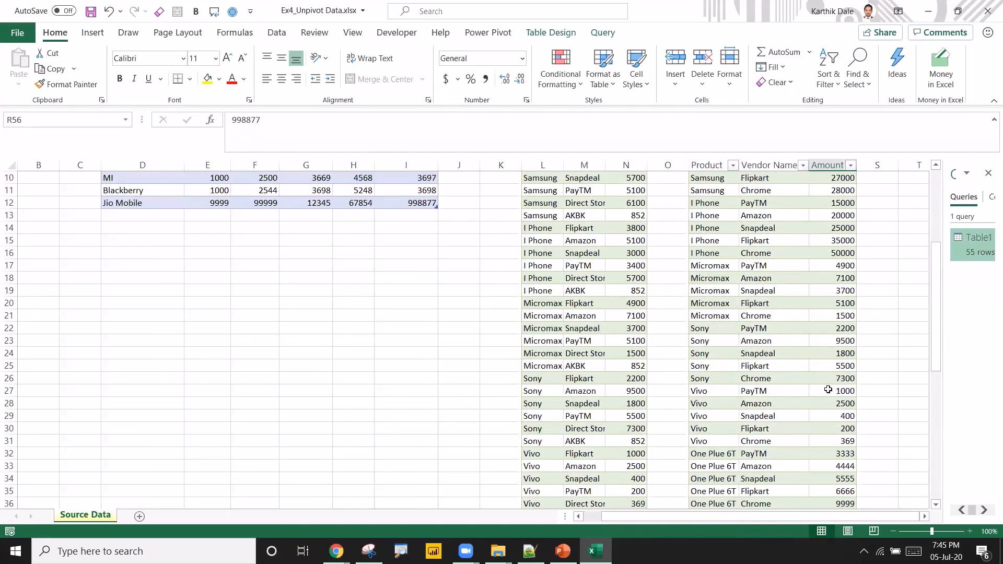
pyautogui.click(154, 191)
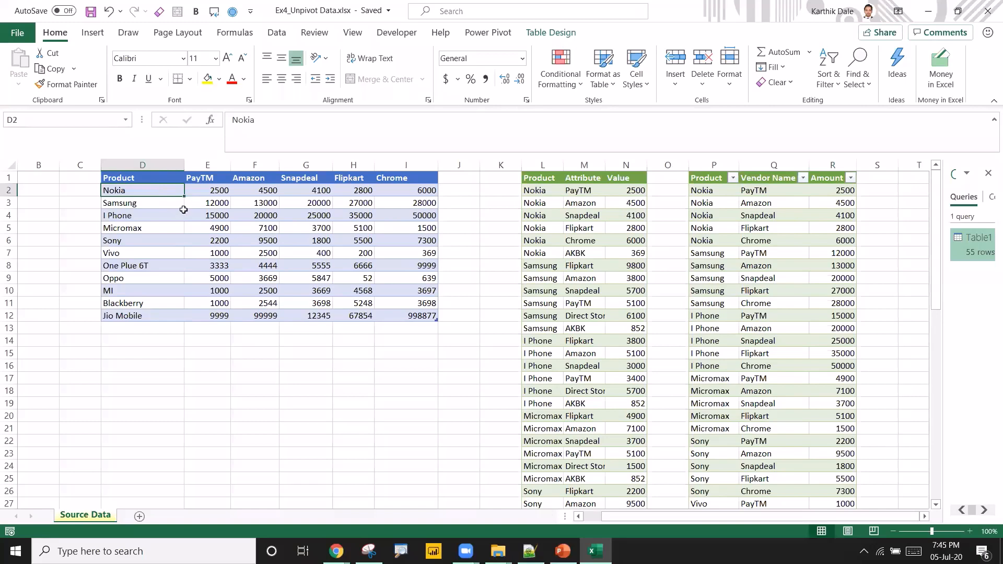
pyautogui.click(207, 202)
pyautogui.moveTo(123, 179); pyautogui.dragTo(438, 321)
pyautogui.click(777, 224)
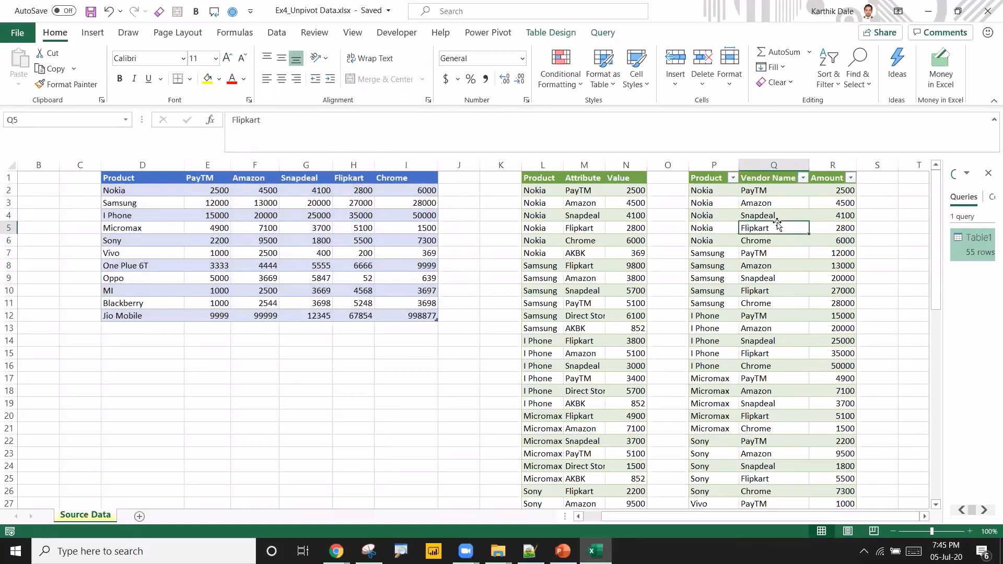
pyautogui.click(155, 177)
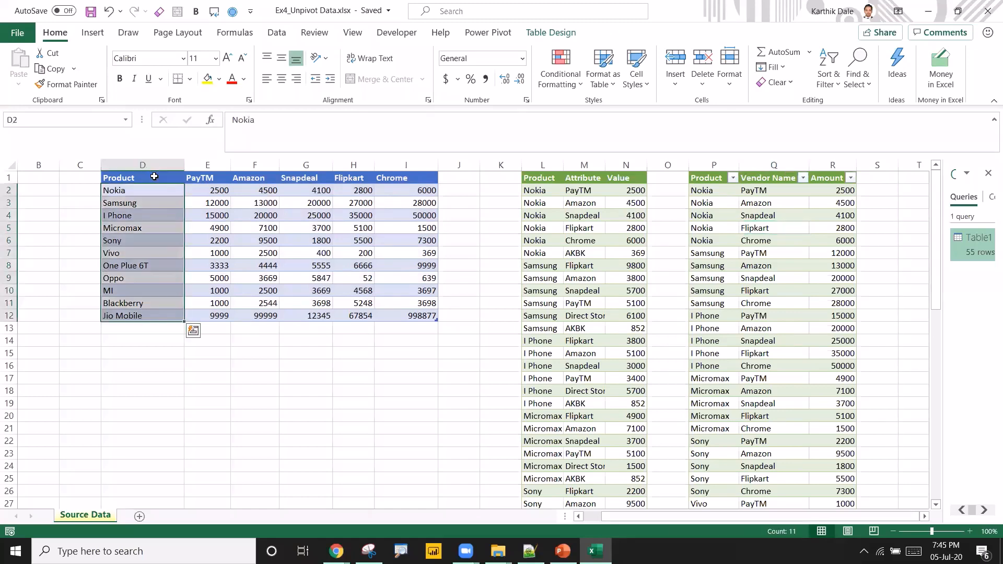
pyautogui.press('Up')
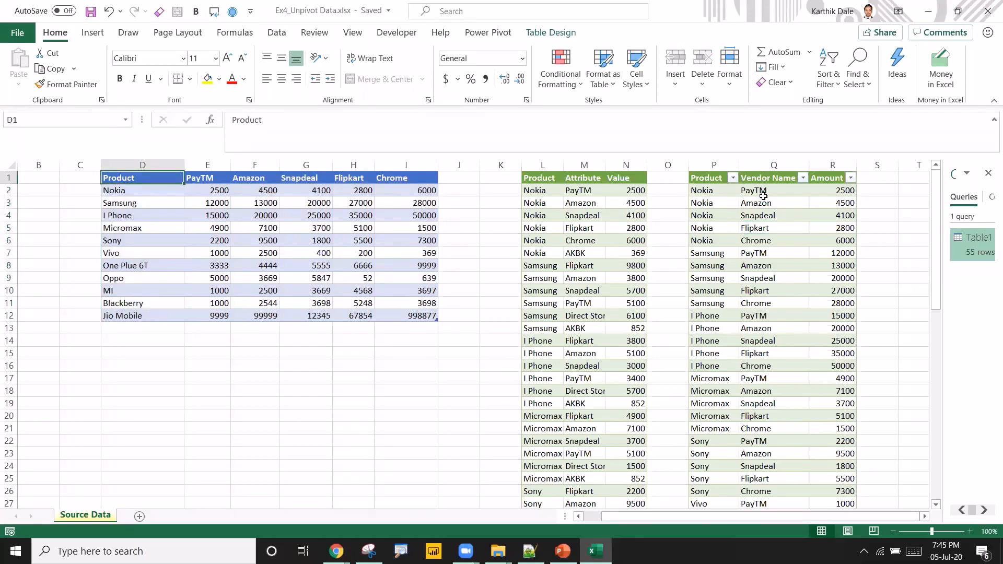
# Close this workbook and open Ex5_Get data from Websites.xlsx from the folder.
pyautogui.click(988, 17)
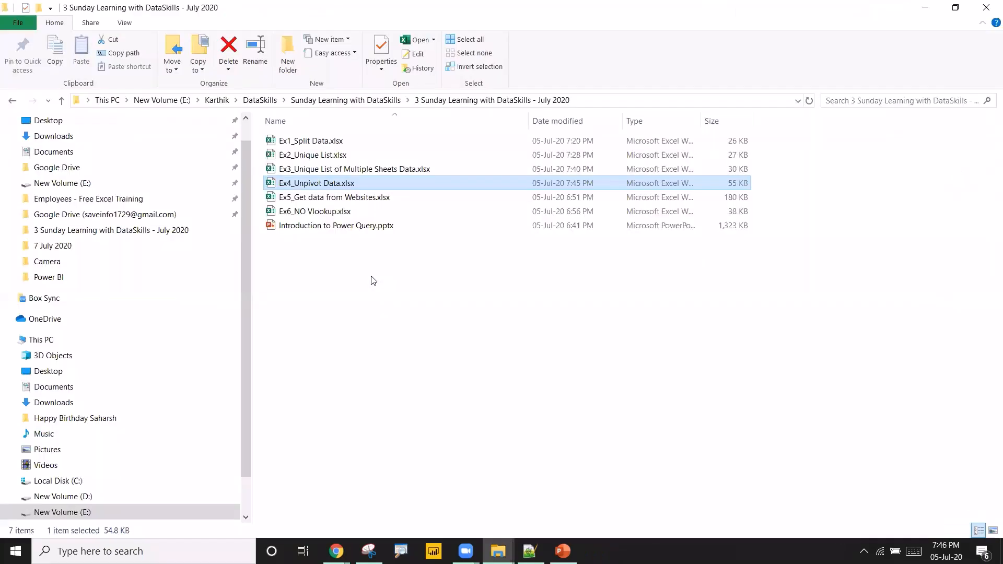
pyautogui.click(353, 201)
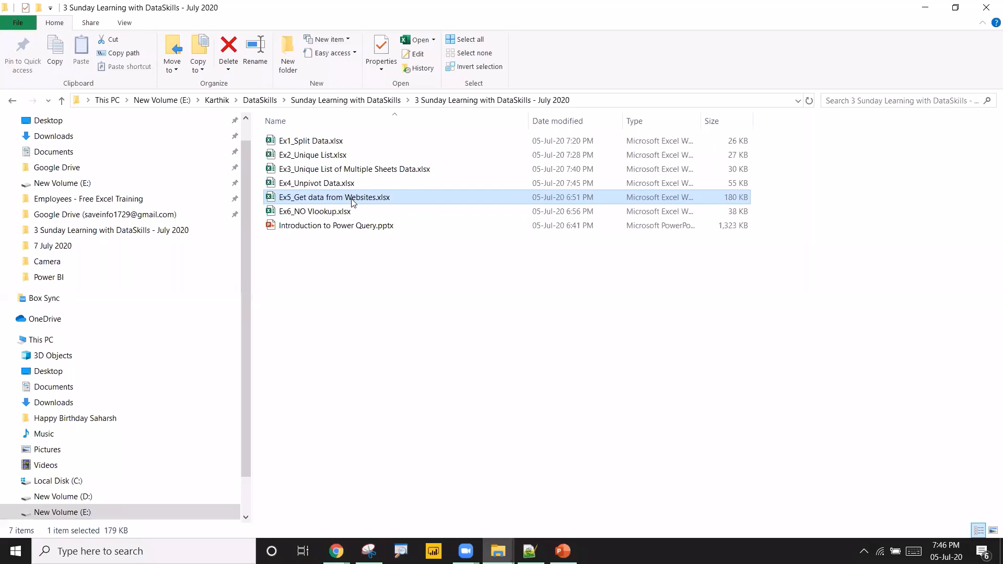
pyautogui.doubleClick(353, 201)
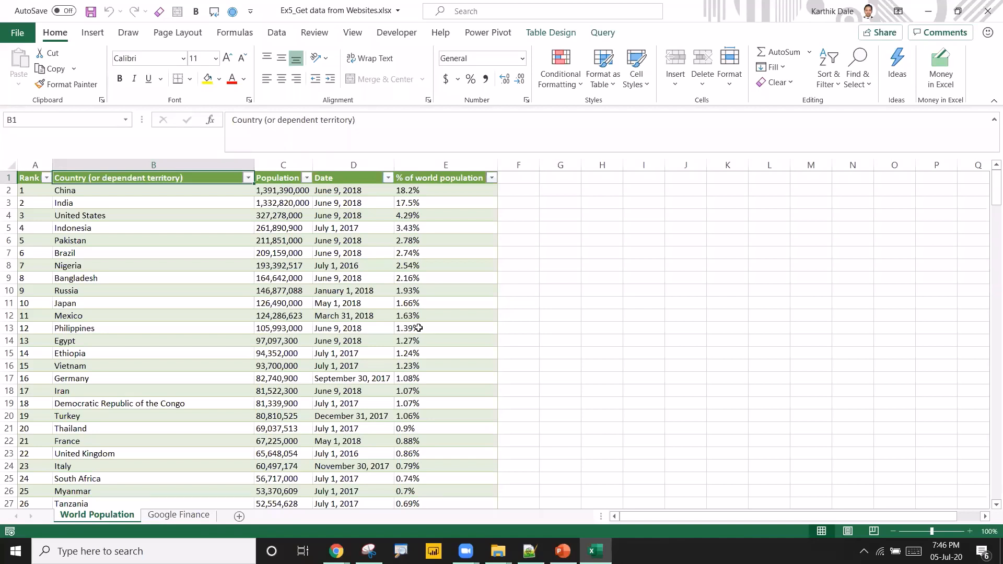
# Browse the Get Data source options on the Data ribbon without choosing one.
pyautogui.click(278, 41)
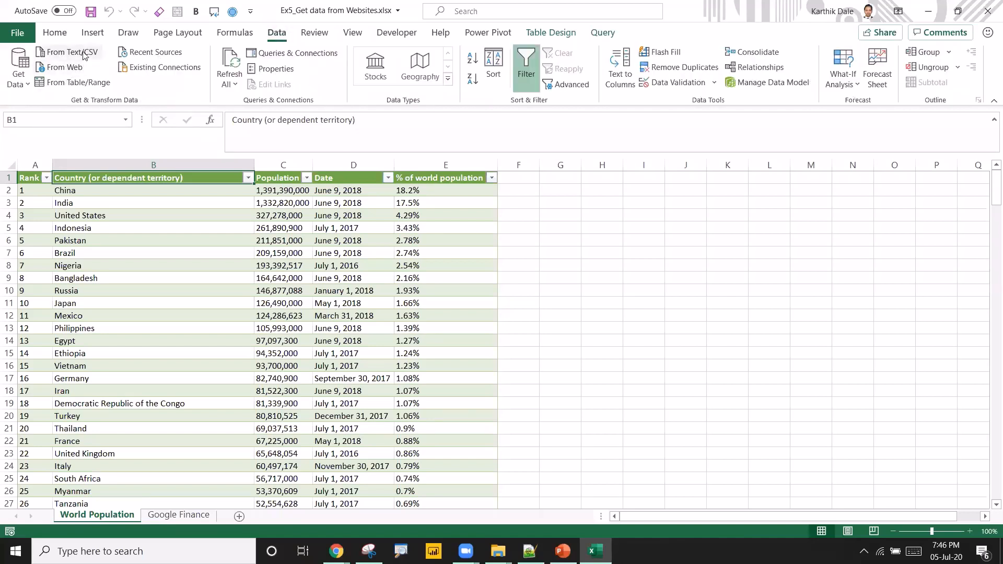
pyautogui.click(29, 89)
pyautogui.moveTo(79, 107)
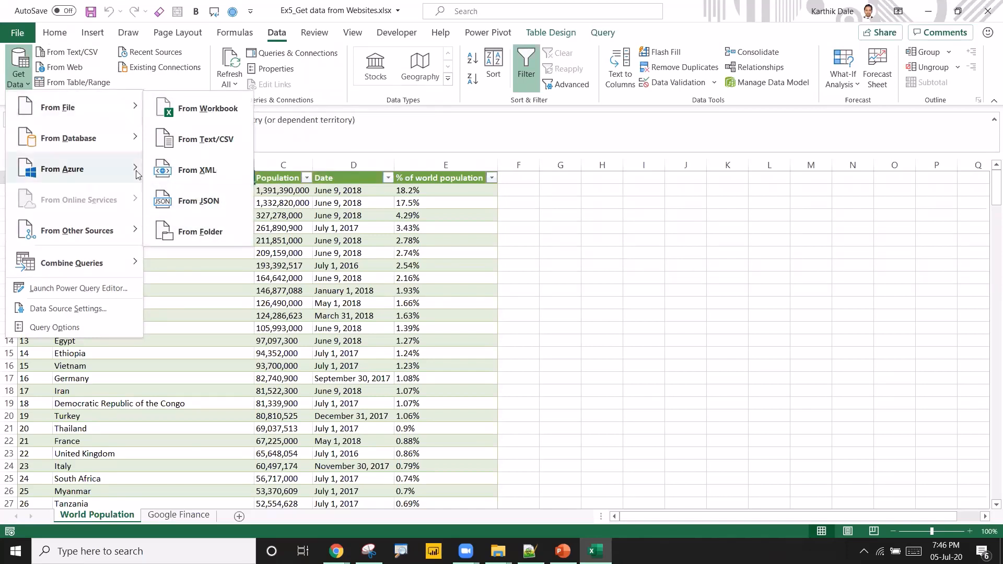
pyautogui.moveTo(114, 151)
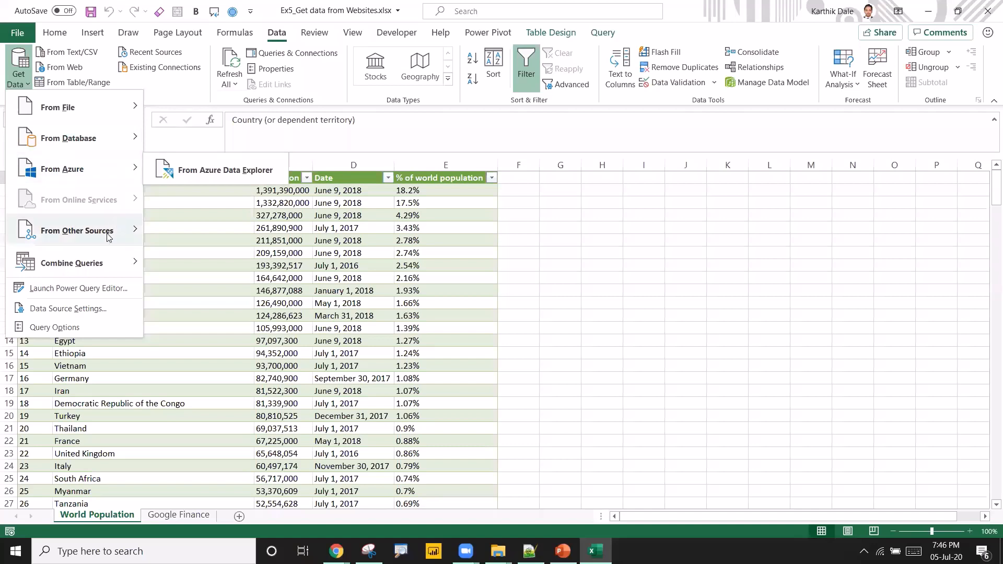
pyautogui.moveTo(108, 237)
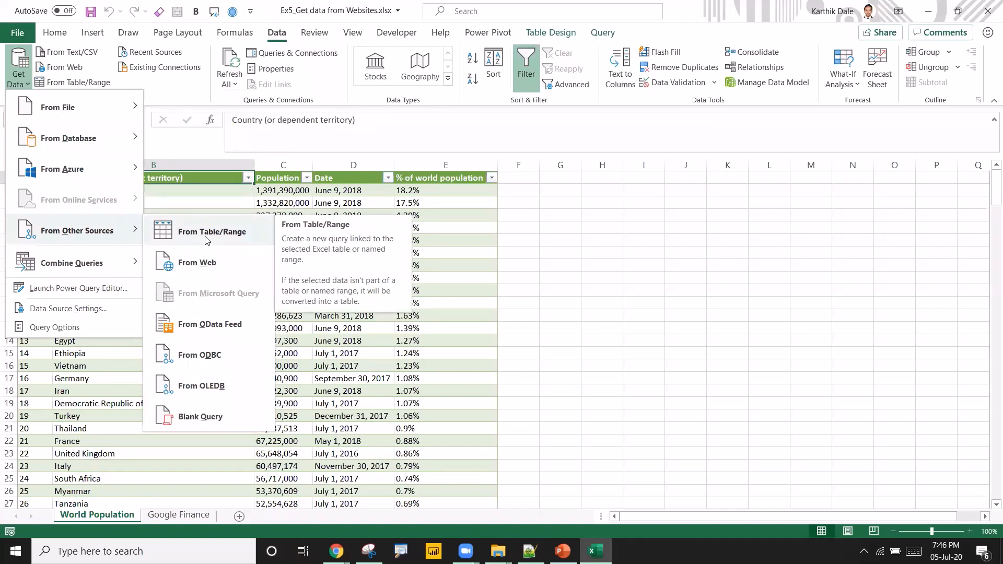
pyautogui.moveTo(97, 264)
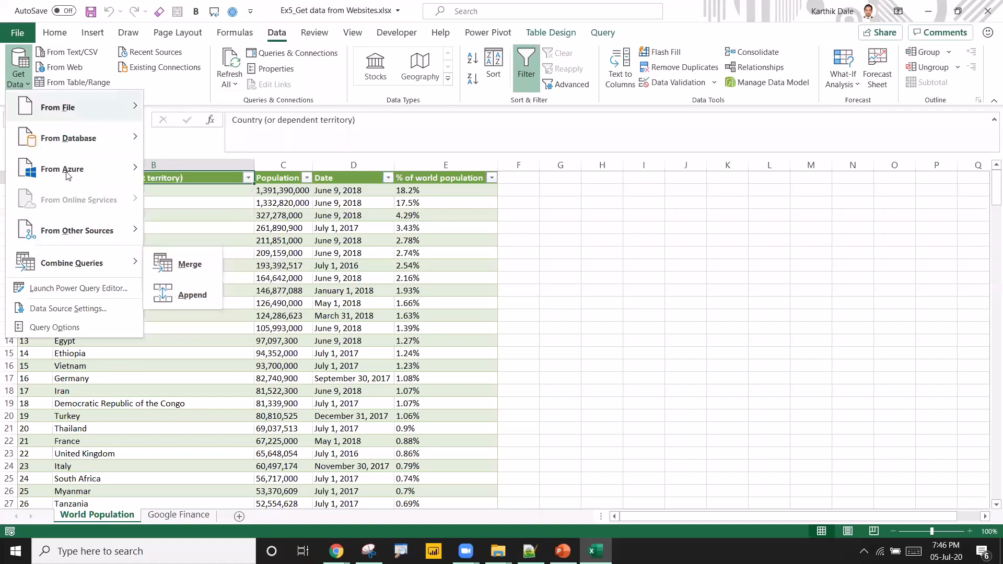
pyautogui.moveTo(57, 107)
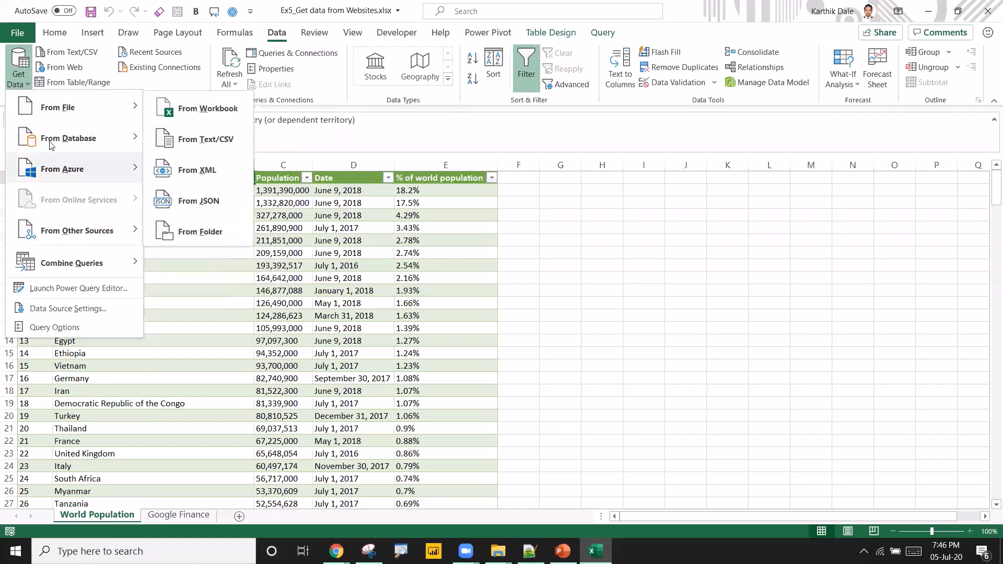
pyautogui.click(376, 272)
pyautogui.click(343, 284)
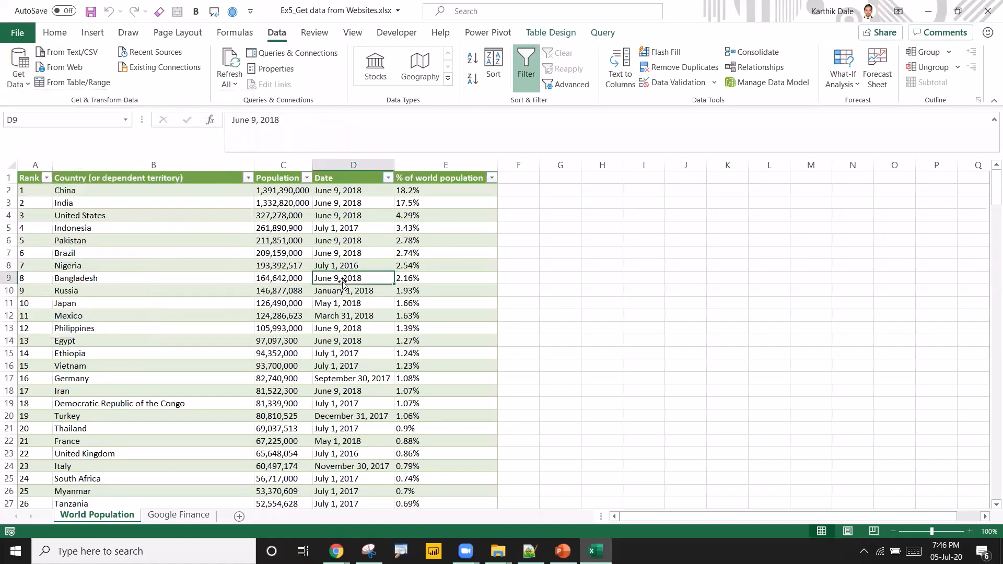
# Add a new worksheet and move it to the end after the Google Finance sheet.
pyautogui.click(240, 516)
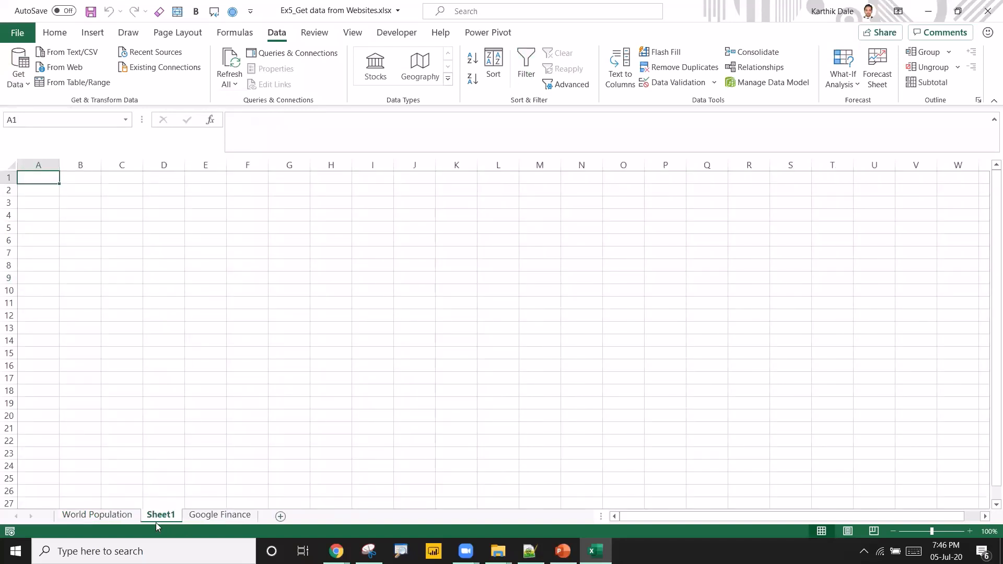
pyautogui.moveTo(155, 523); pyautogui.dragTo(272, 517)
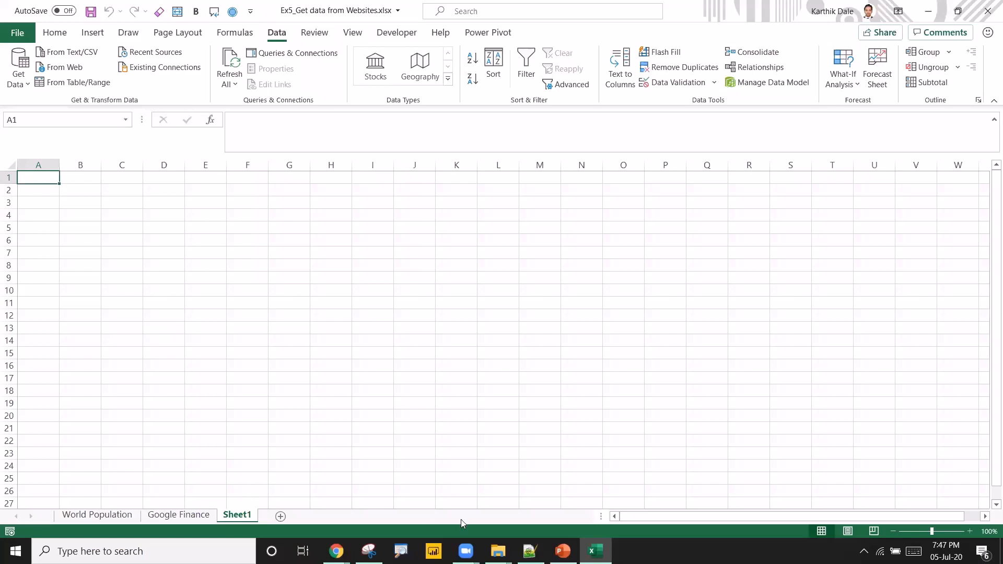
# Switch to the browser, open a new tab, and search Google for corona cases by country.
pyautogui.moveTo(336, 550)
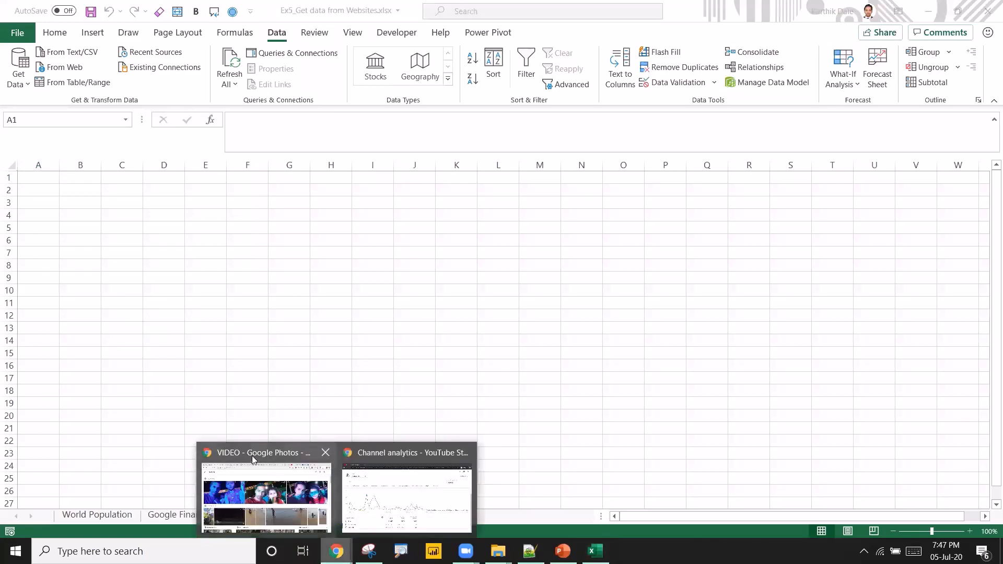
pyautogui.click(415, 458)
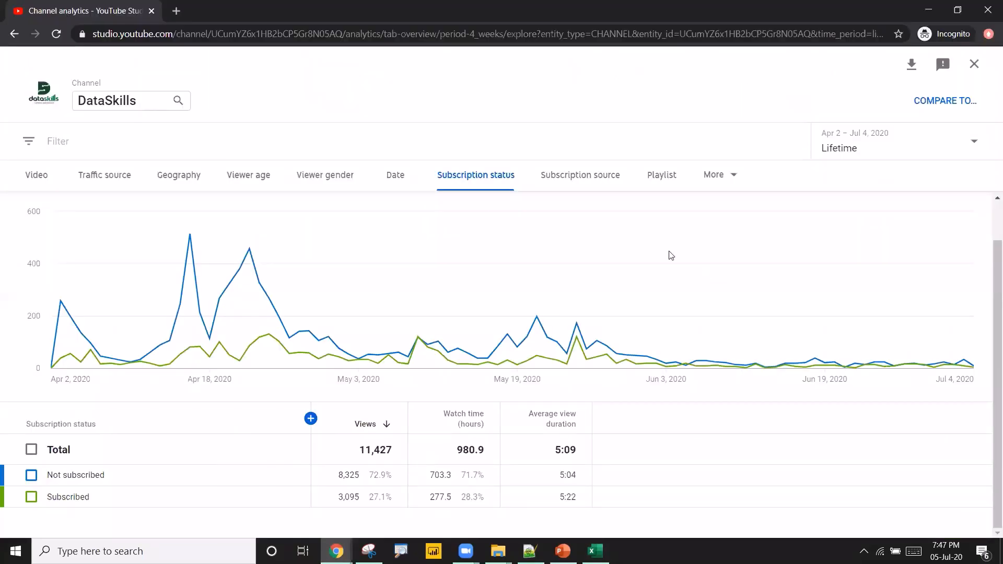
pyautogui.click(178, 9)
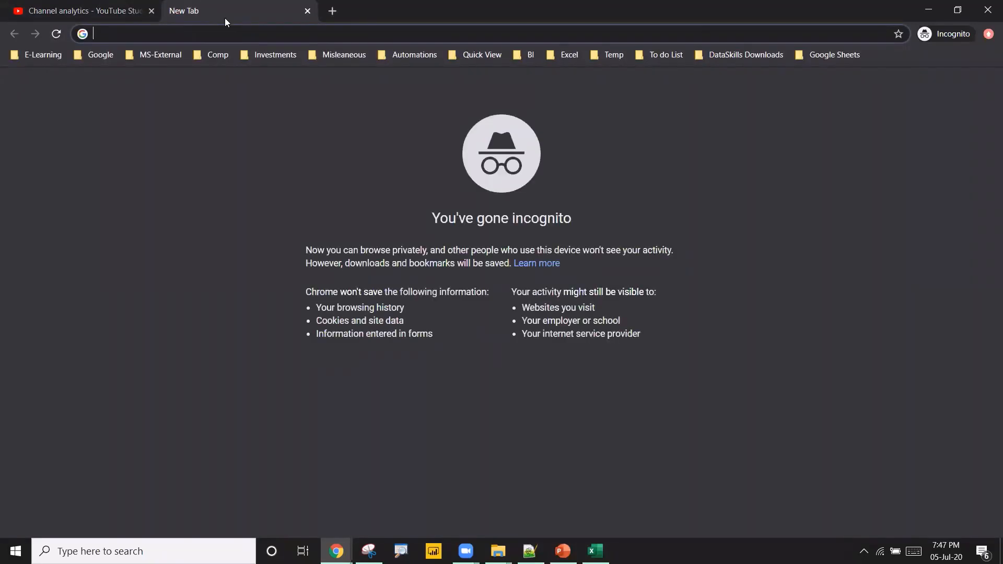
pyautogui.click(151, 10)
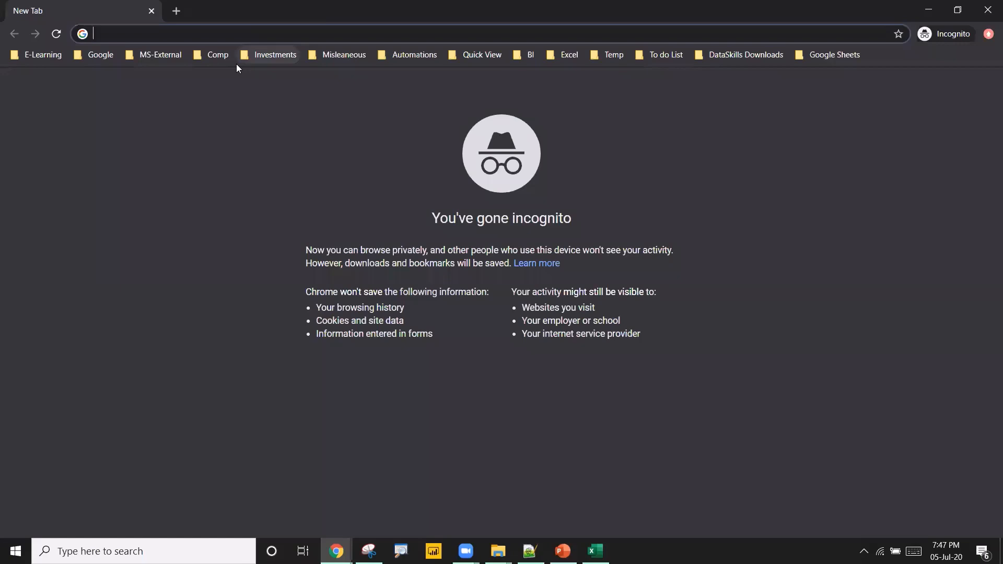
pyautogui.write('corona')
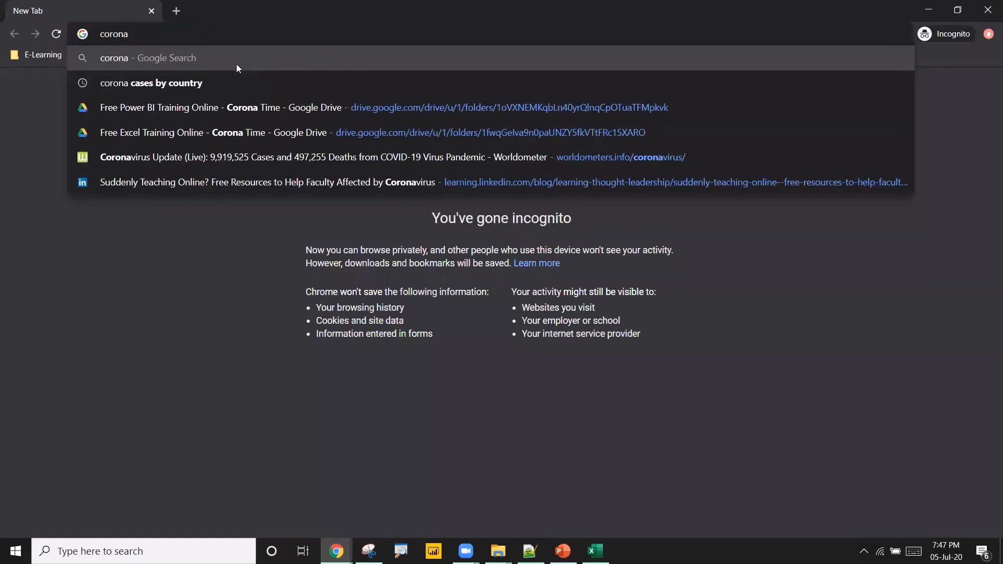
pyautogui.write(' cases by ')
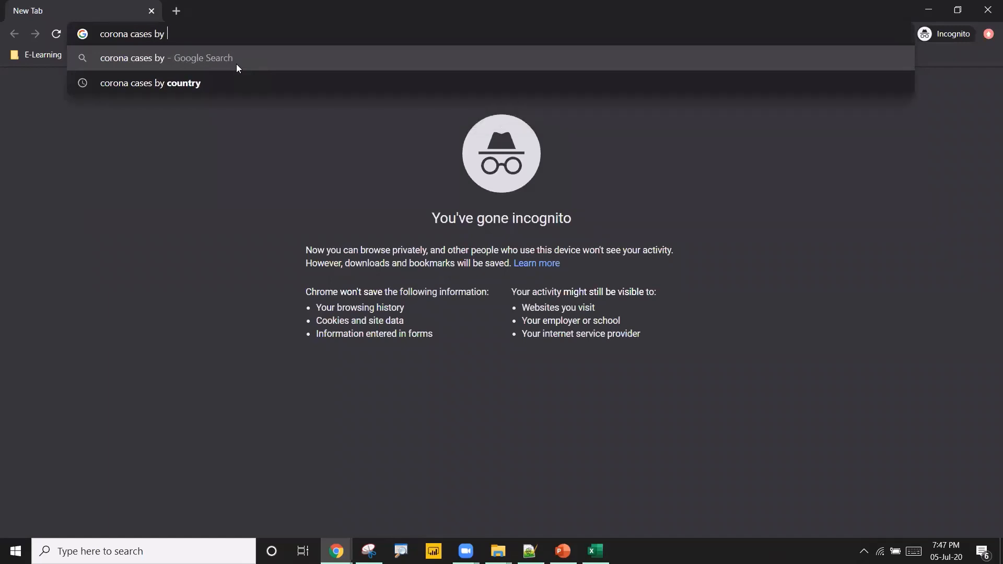
pyautogui.write('co')
pyautogui.press('Down')
pyautogui.press('Return')
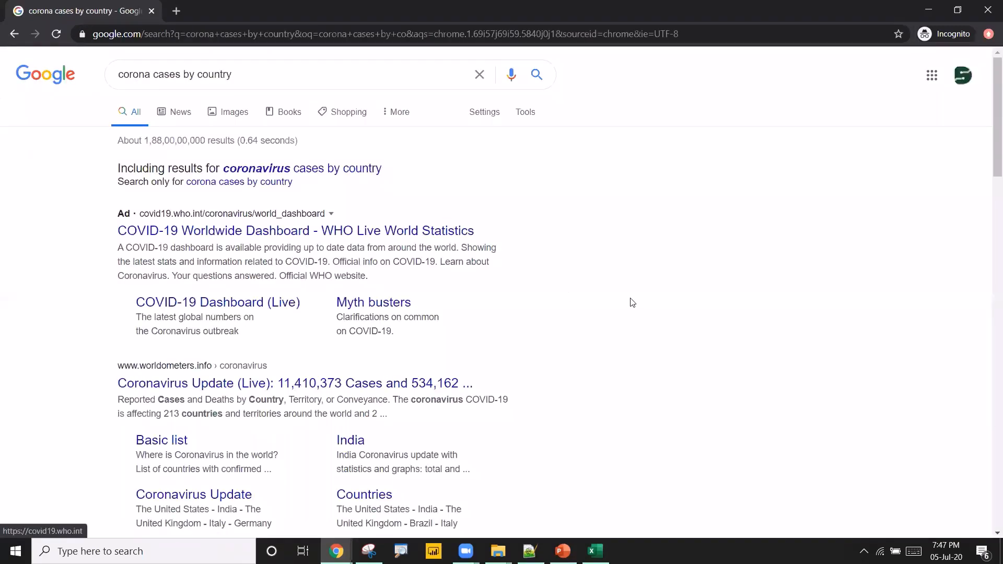
# Open the Worldometers coronavirus result and scroll down to the cases by country table.
pyautogui.scroll(-2, 632, 303)
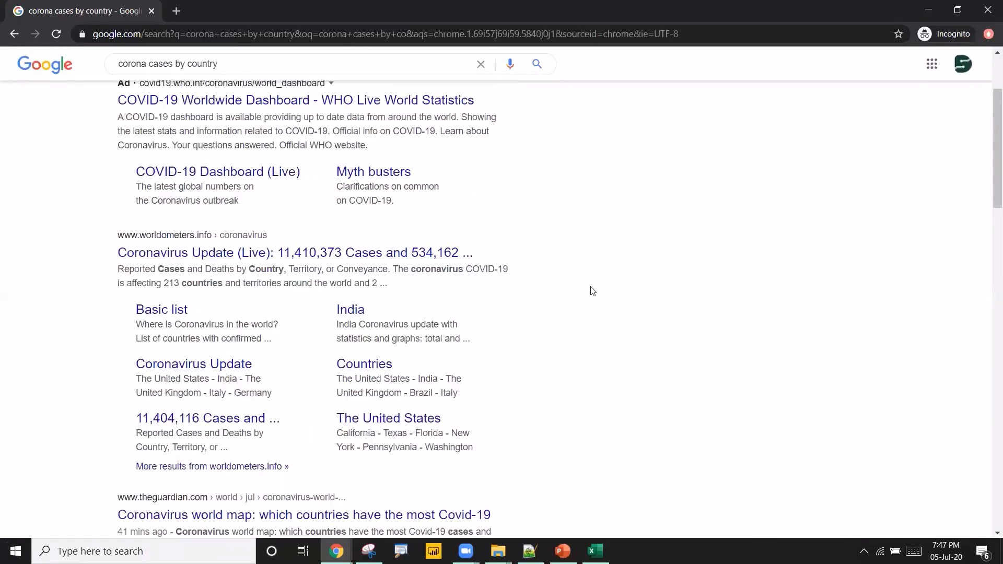
pyautogui.click(300, 255)
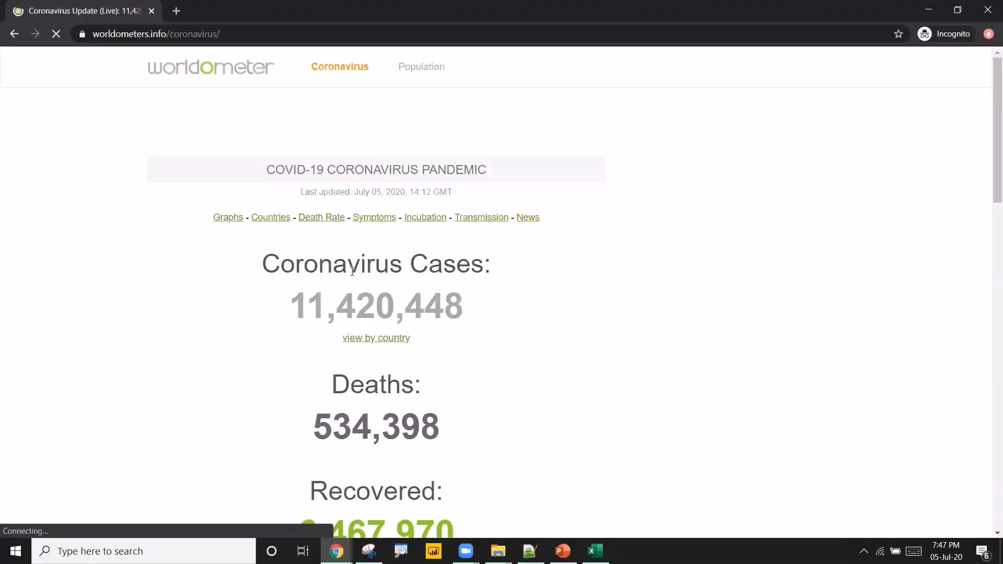
pyautogui.scroll(-3, 413, 264)
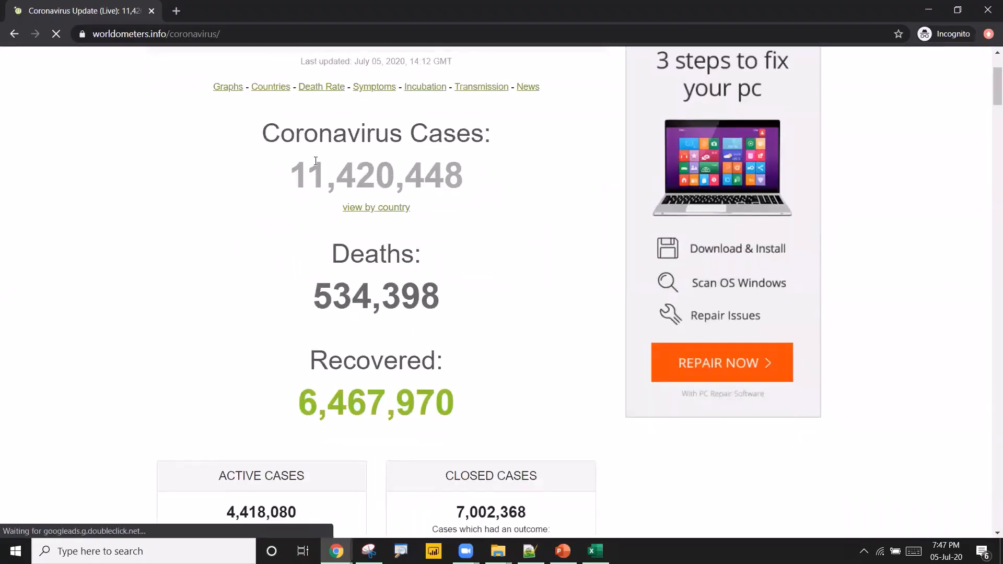
pyautogui.scroll(-10, 316, 161)
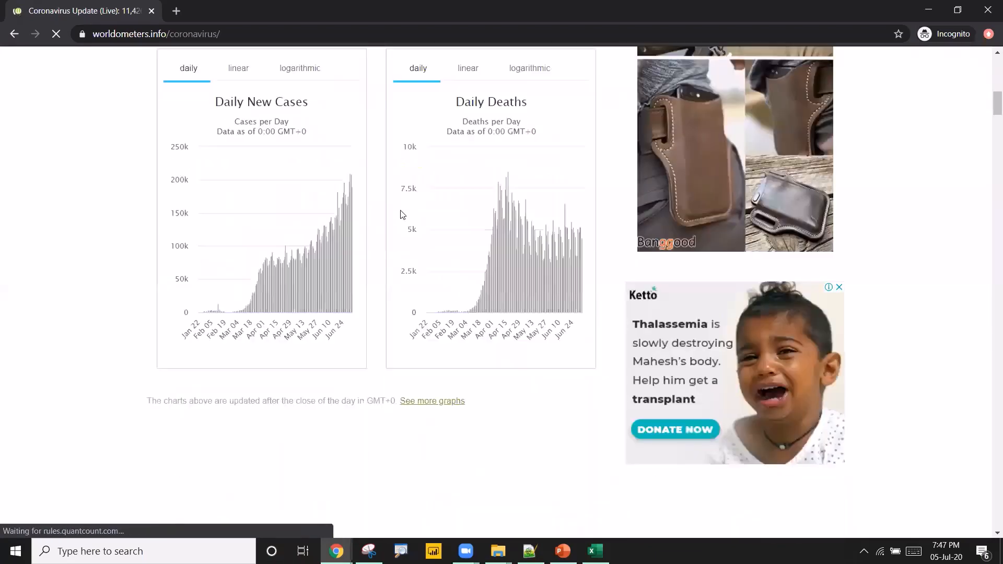
pyautogui.scroll(-12, 402, 214)
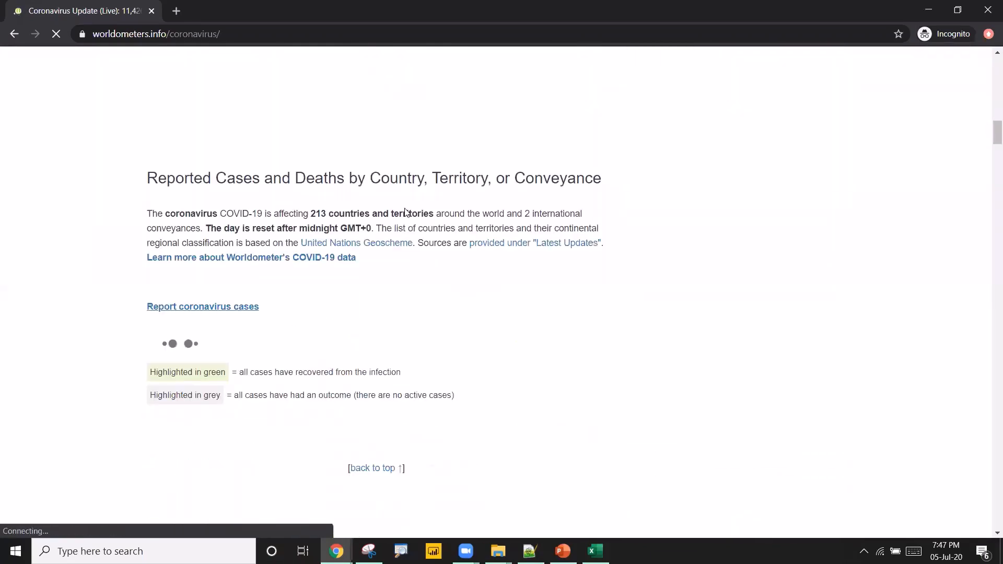
pyautogui.scroll(-3, 405, 212)
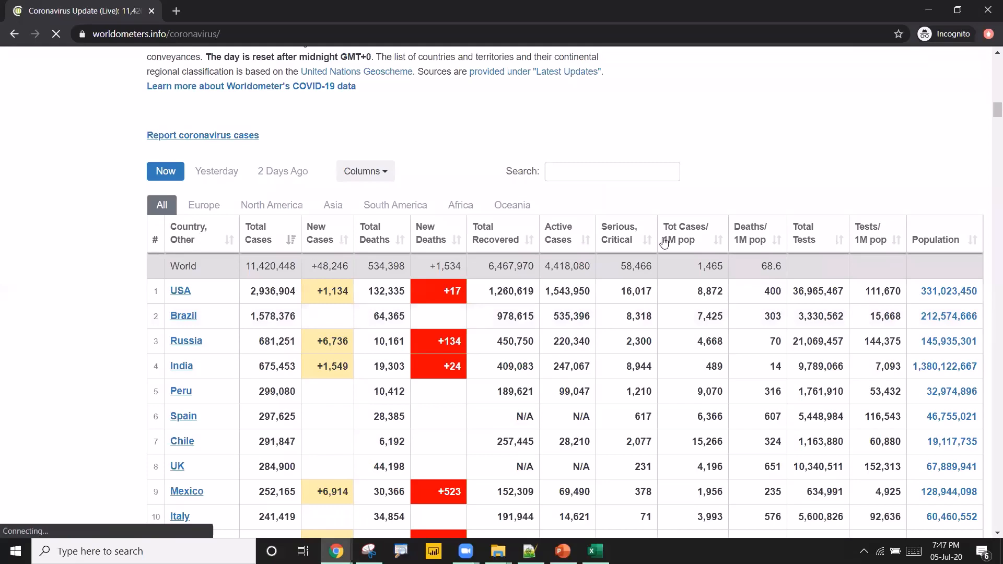
pyautogui.scroll(-1, 427, 266)
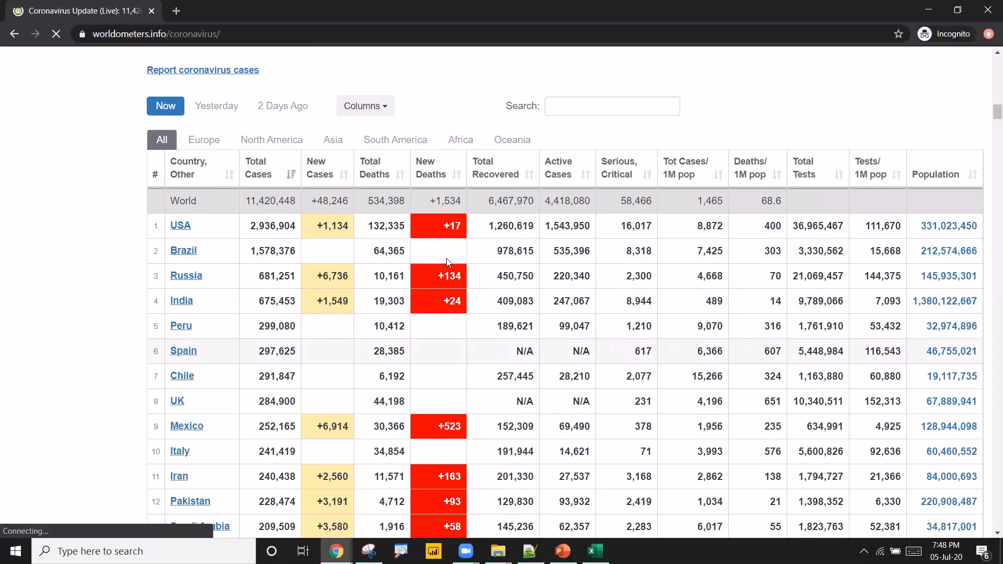
pyautogui.moveTo(155, 159); pyautogui.dragTo(871, 563)
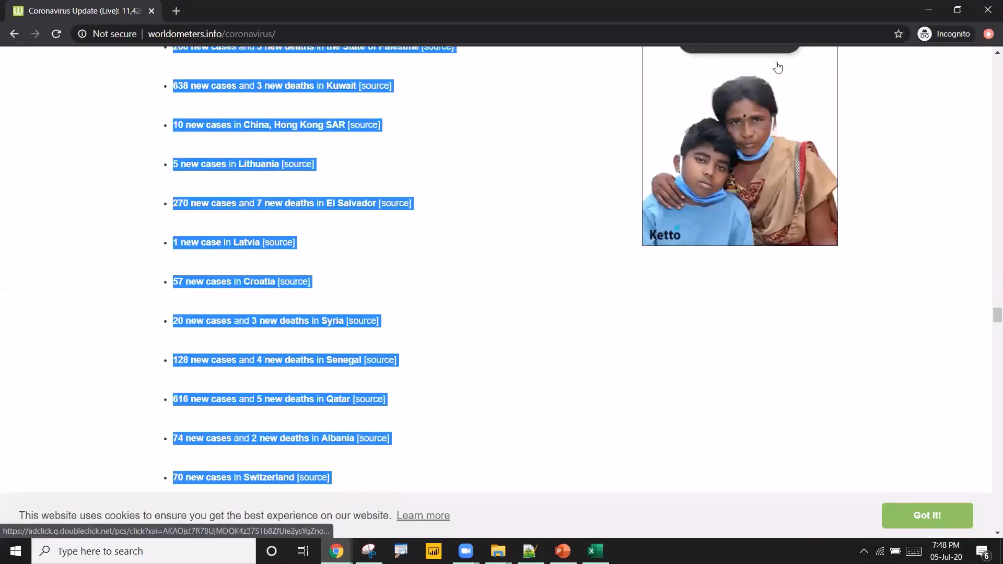
pyautogui.moveTo(778, 68); pyautogui.dragTo(975, 451)
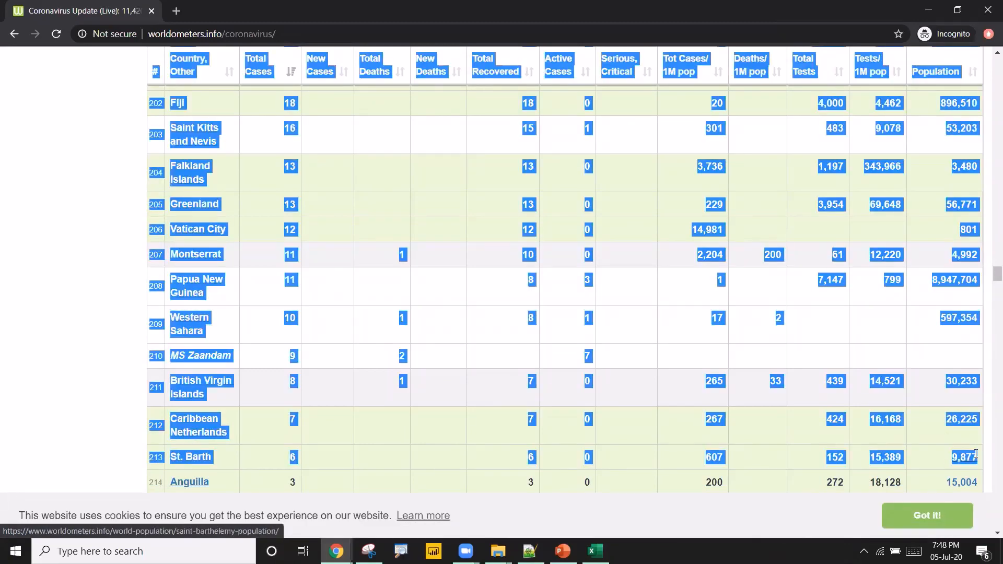
pyautogui.click(92, 241)
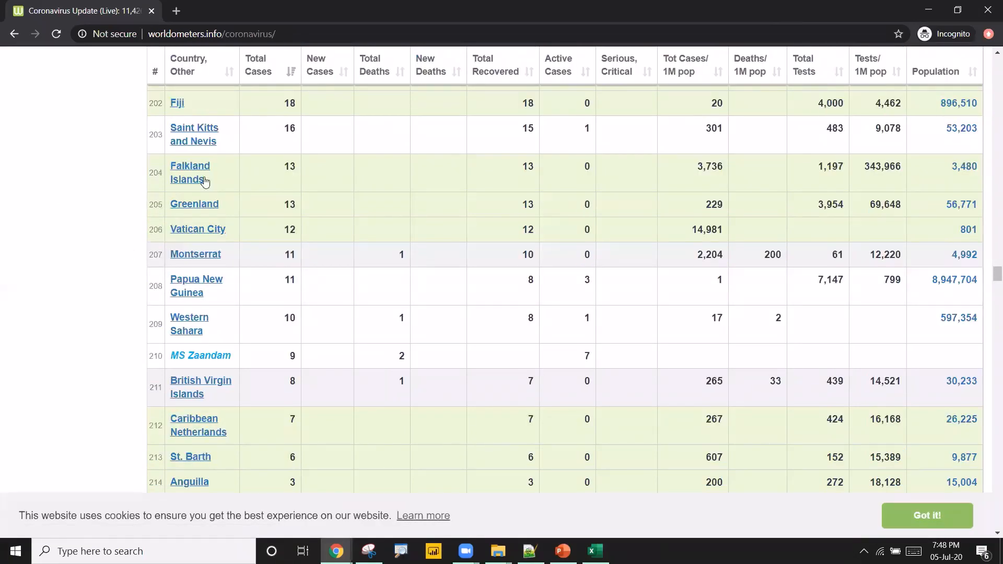
# Copy the Worldometers page URL and import it into the new sheet with From Web using the Basic URL option.
pyautogui.click(285, 37)
pyautogui.hotkey('ctrl', 'c')
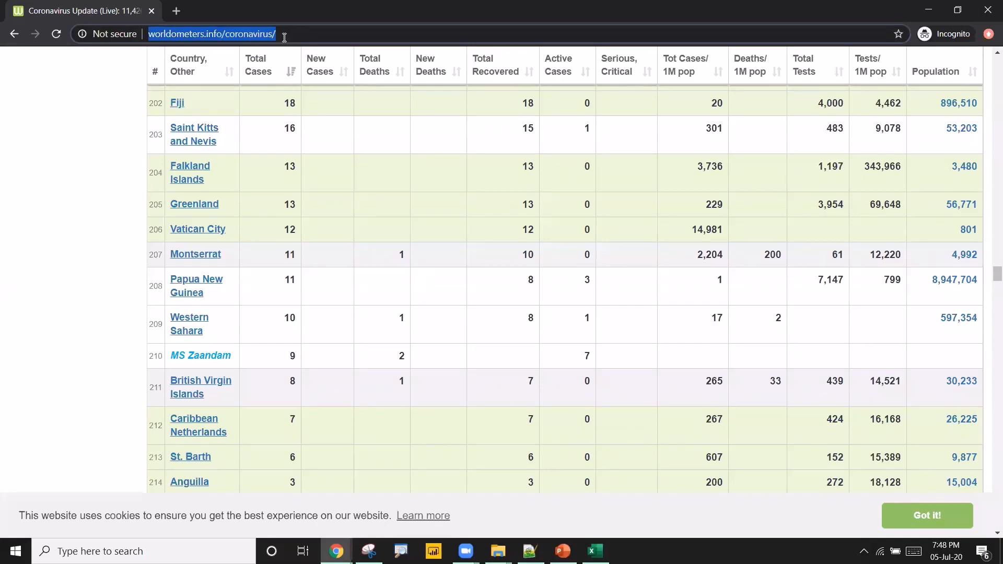
pyautogui.hotkey('alt', 'Tab')
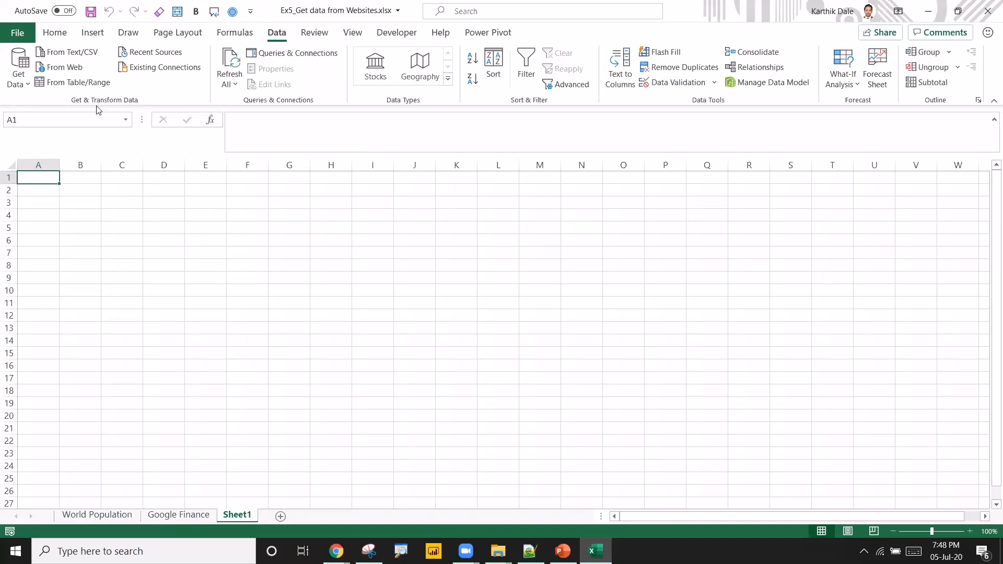
pyautogui.click(70, 73)
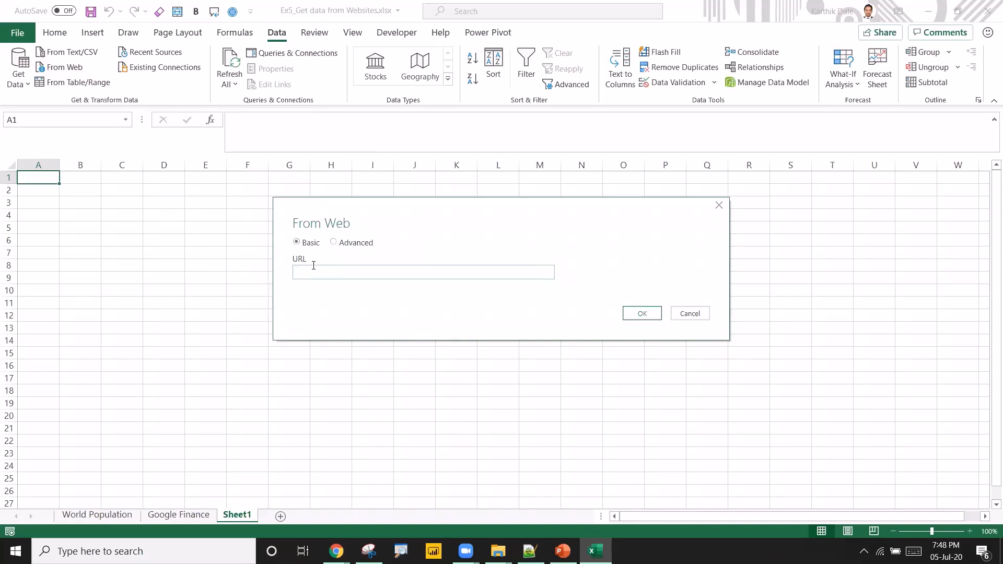
pyautogui.hotkey('ctrl', 'v')
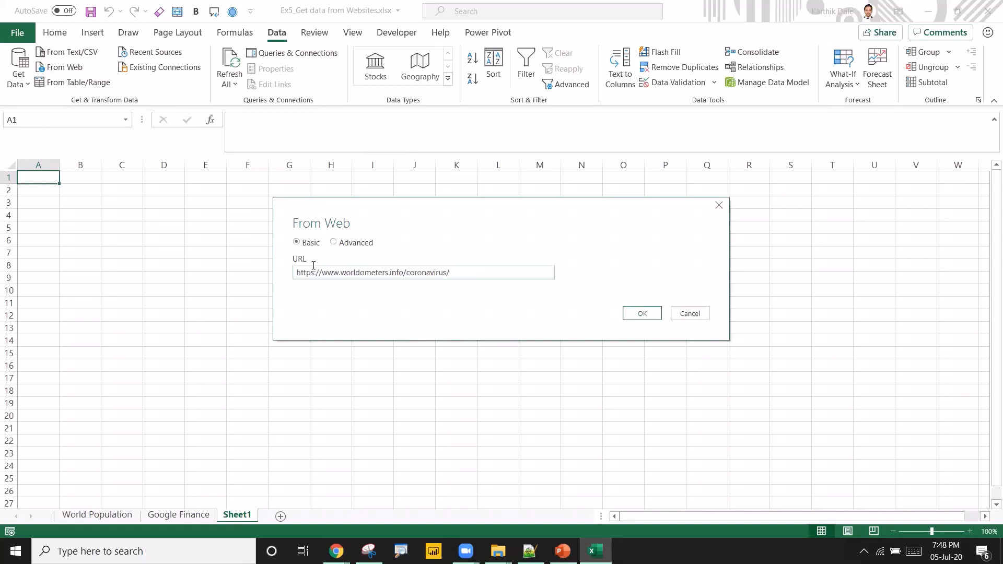
pyautogui.click(354, 244)
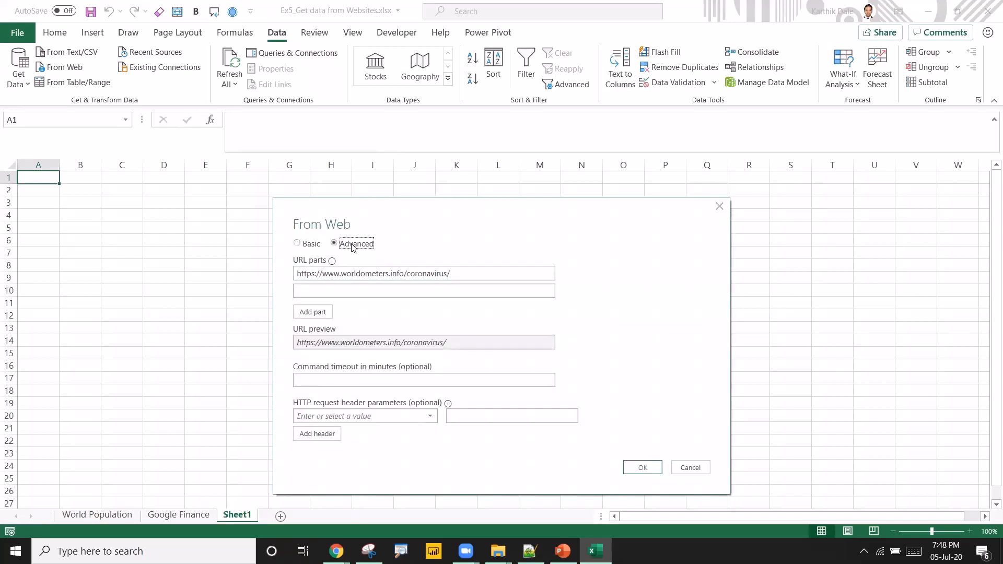
pyautogui.click(305, 247)
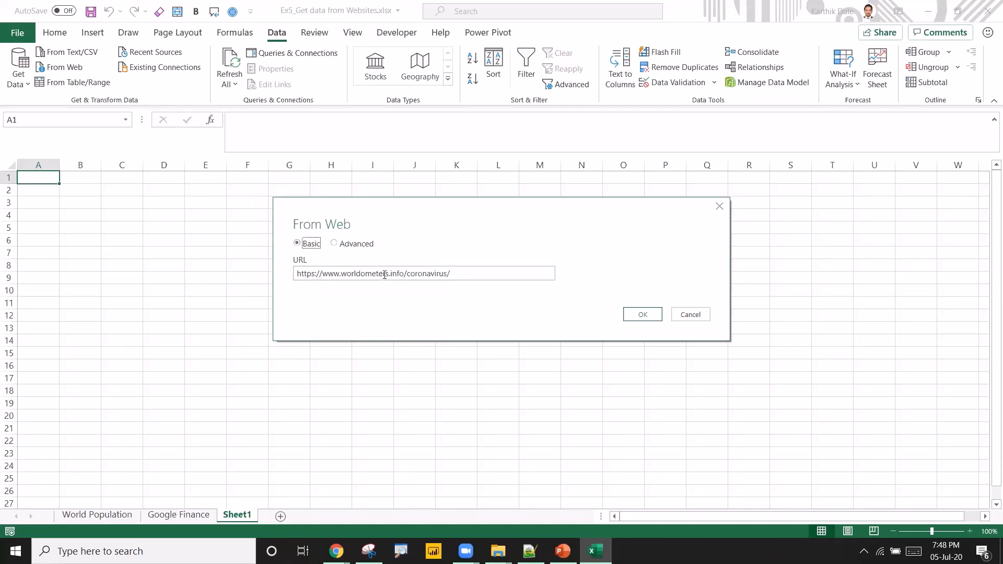
pyautogui.click(643, 315)
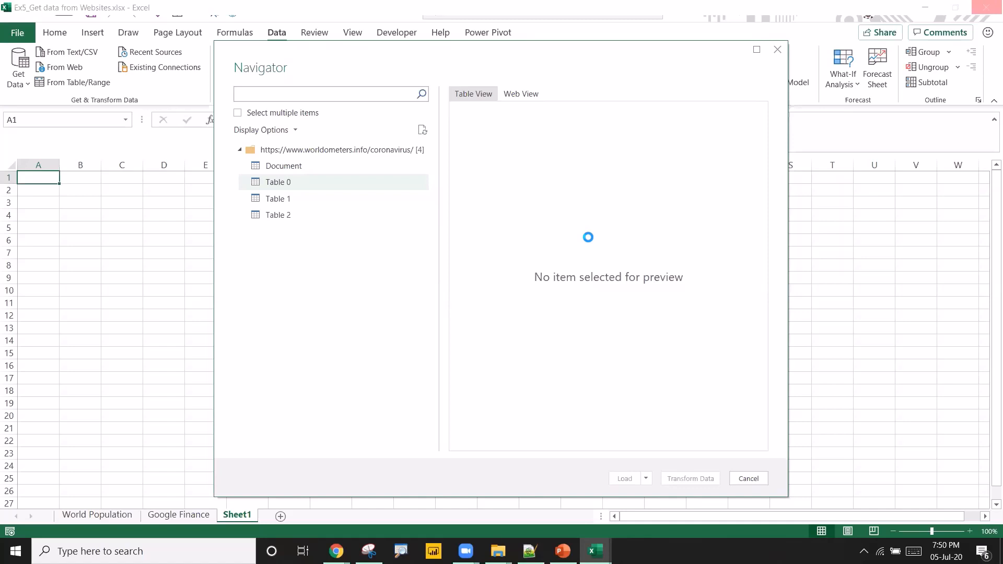
# Preview the Document, Table 0 and Table 1 items in the Navigator, scrolling through Table 0's rows.
pyautogui.click(284, 166)
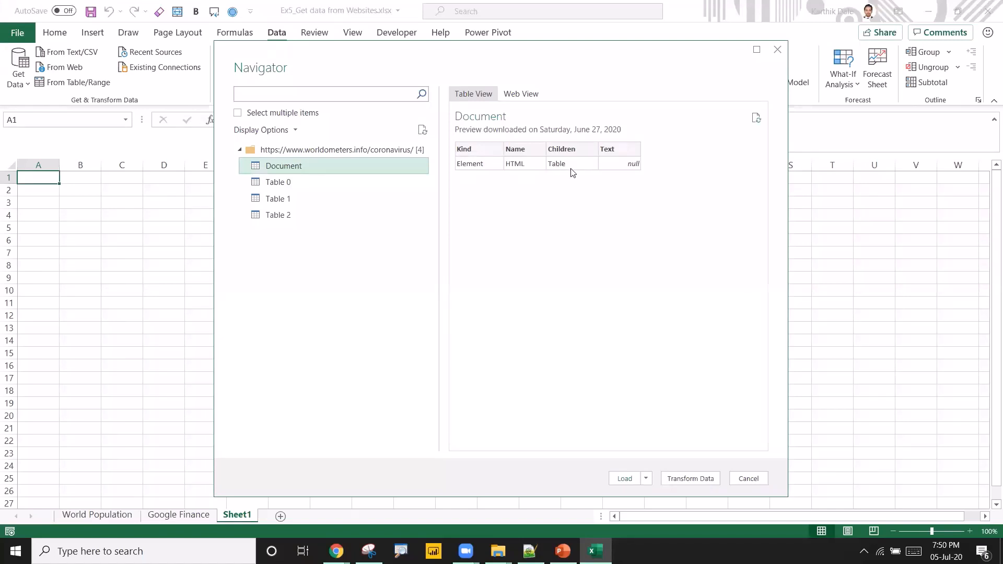
pyautogui.click(310, 185)
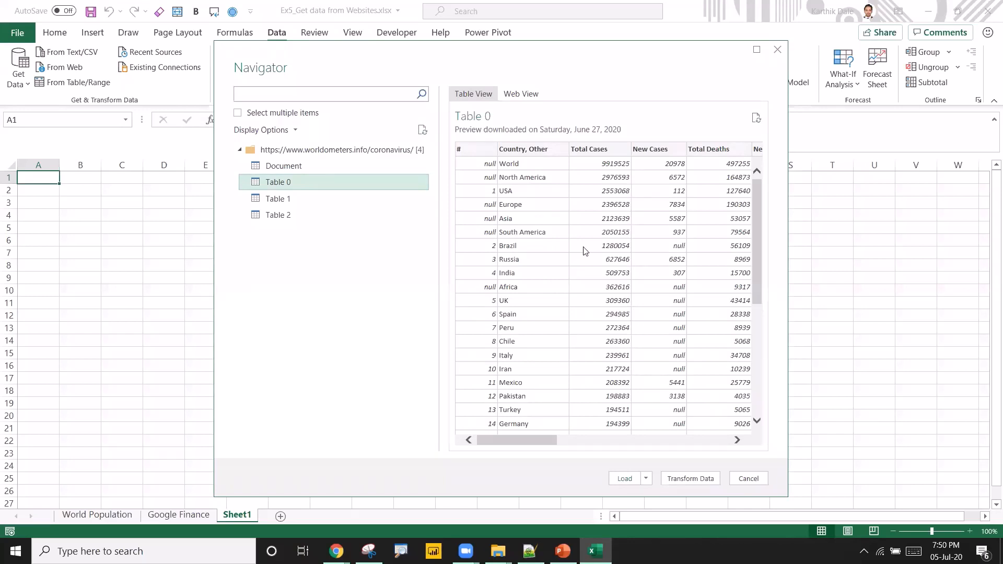
pyautogui.click(302, 204)
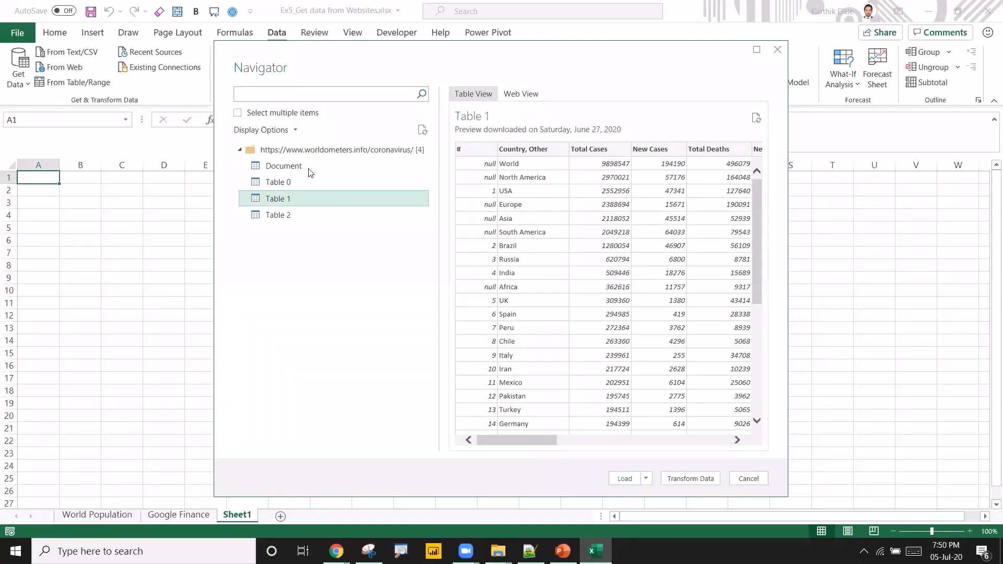
pyautogui.click(279, 182)
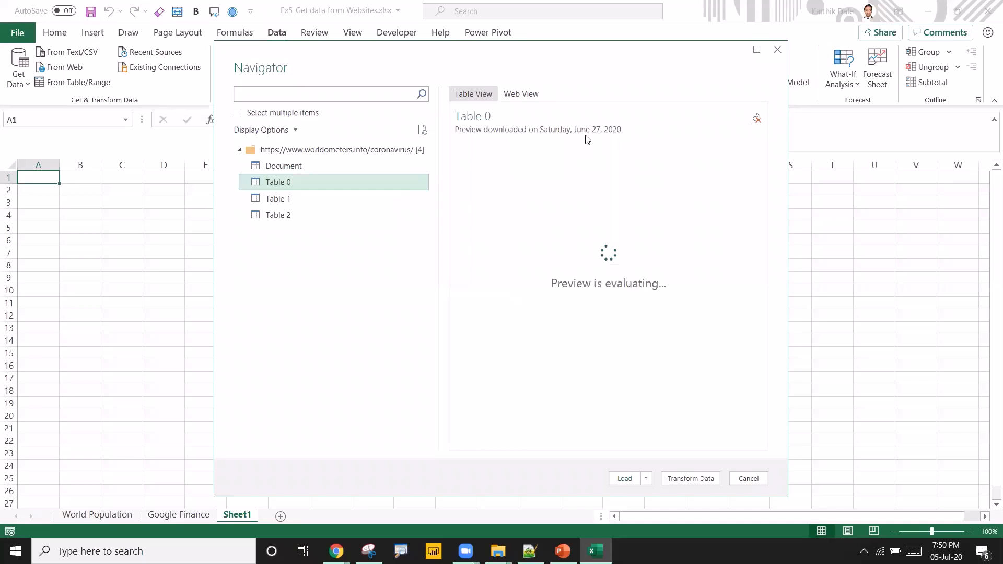
pyautogui.scroll(-2, 561, 193)
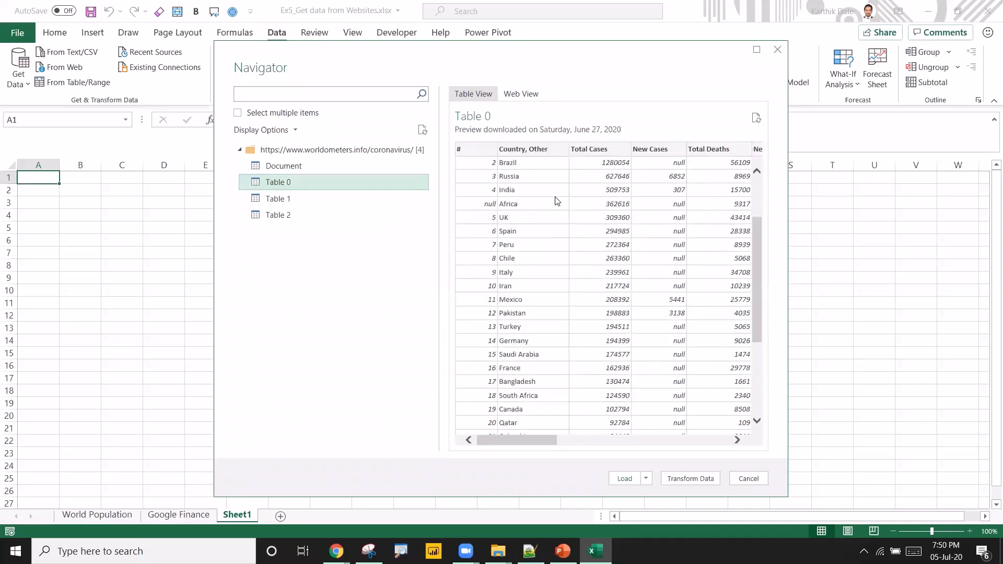
pyautogui.scroll(-4, 588, 228)
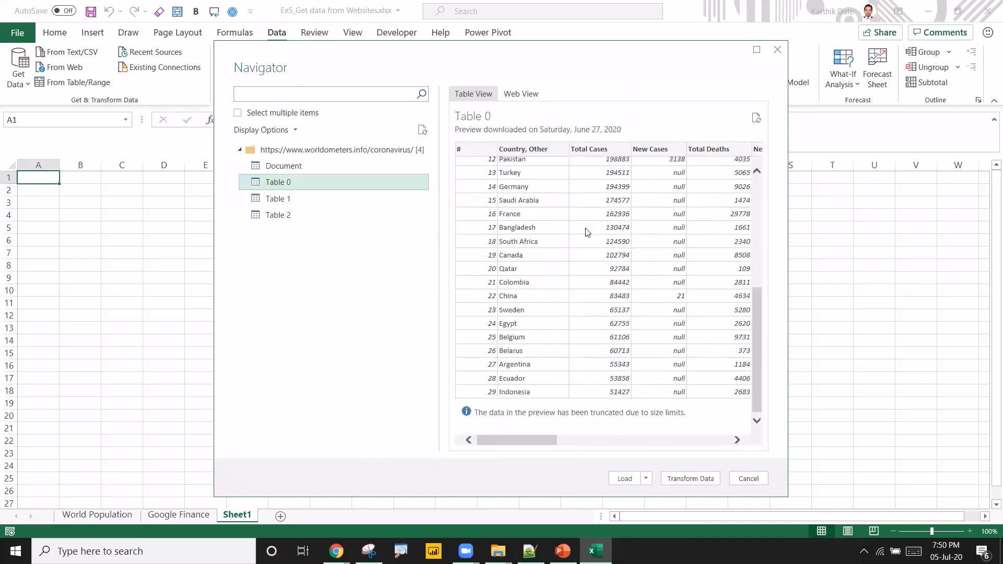
pyautogui.scroll(4, 617, 277)
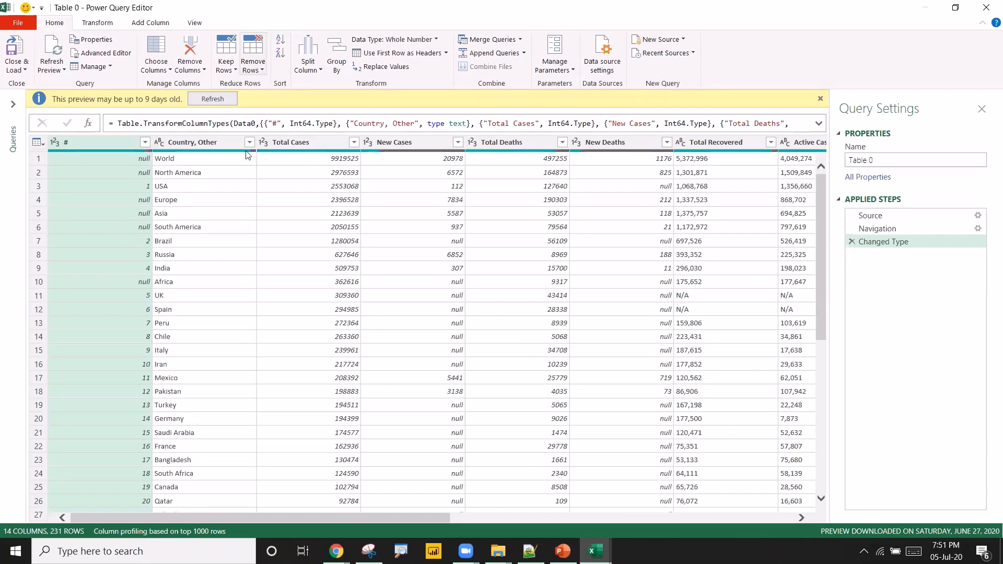
# Remove the # column from the Table 0 query.
pyautogui.click(166, 199)
pyautogui.click(77, 146)
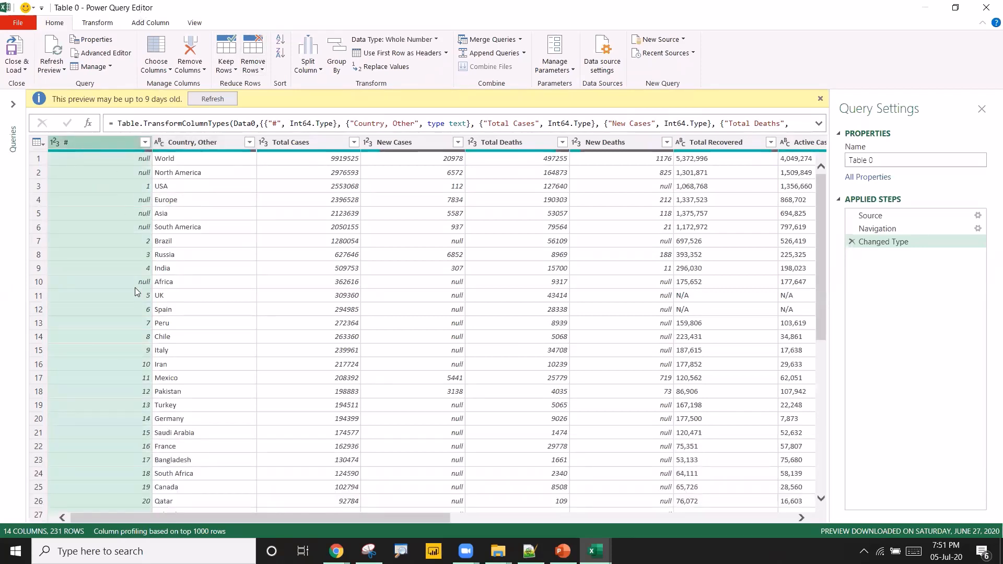
pyautogui.rightClick(96, 142)
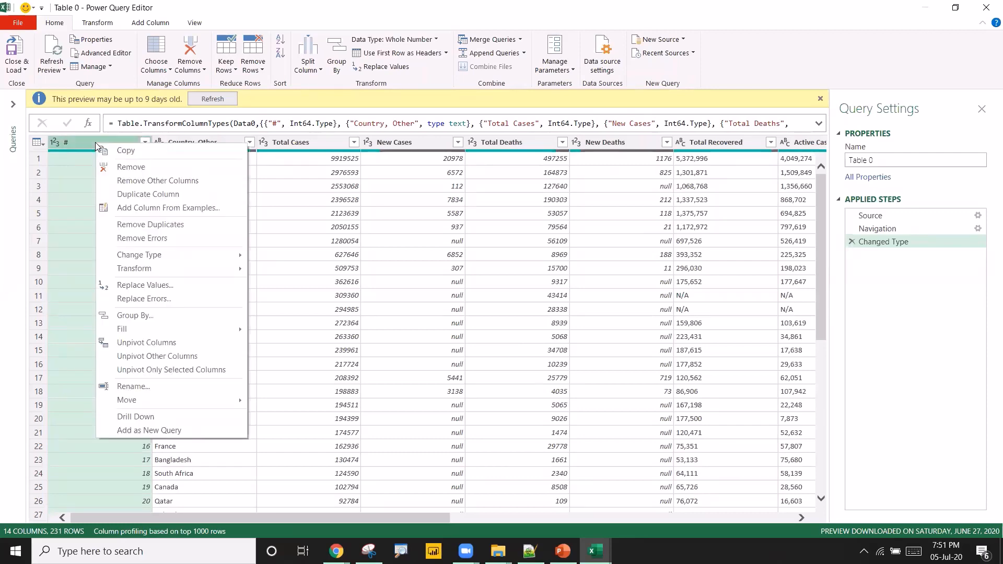
pyautogui.click(135, 168)
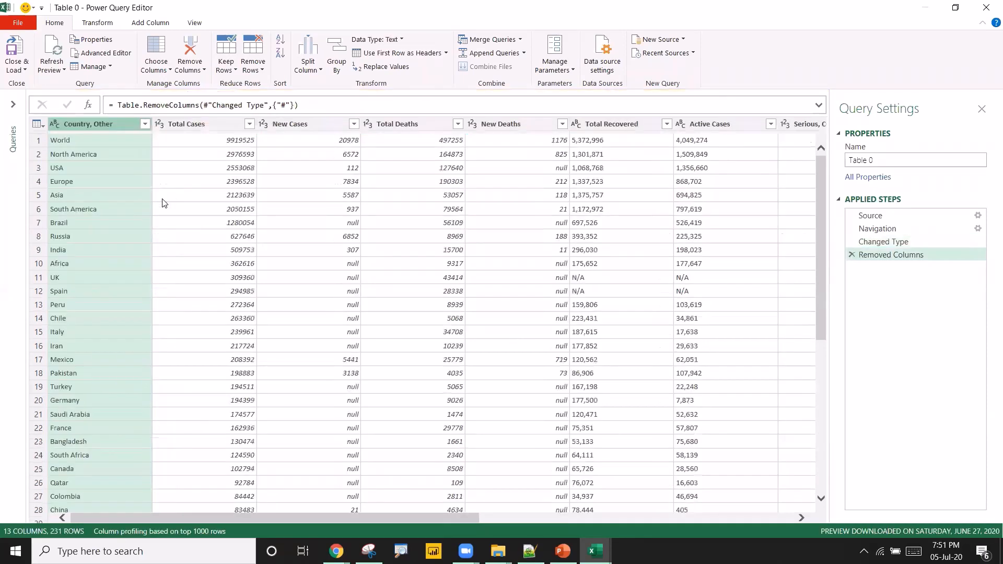
# Examine the country and region rows, scrolling through the table.
pyautogui.click(198, 196)
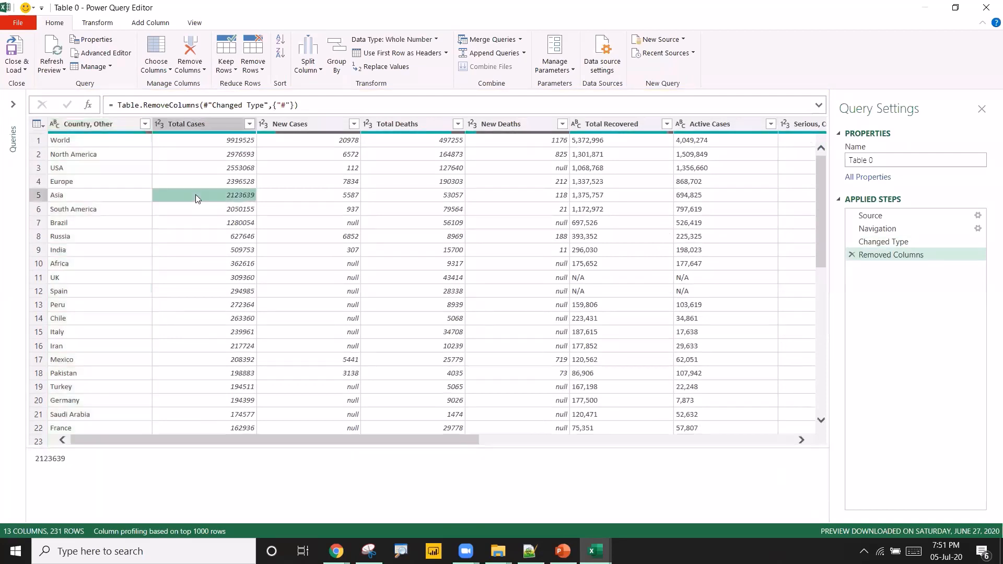
pyautogui.click(92, 157)
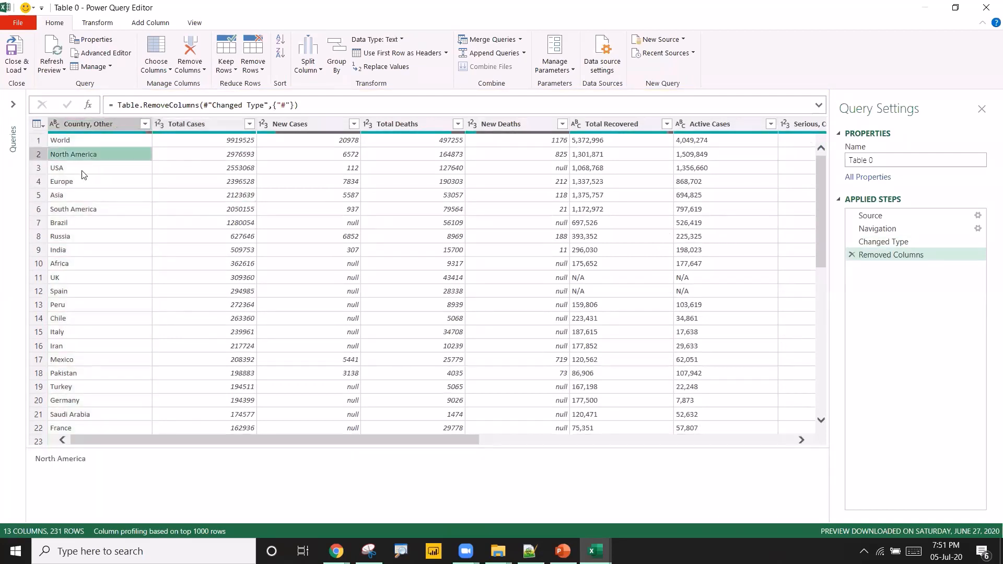
pyautogui.click(82, 171)
pyautogui.click(81, 182)
pyautogui.click(84, 196)
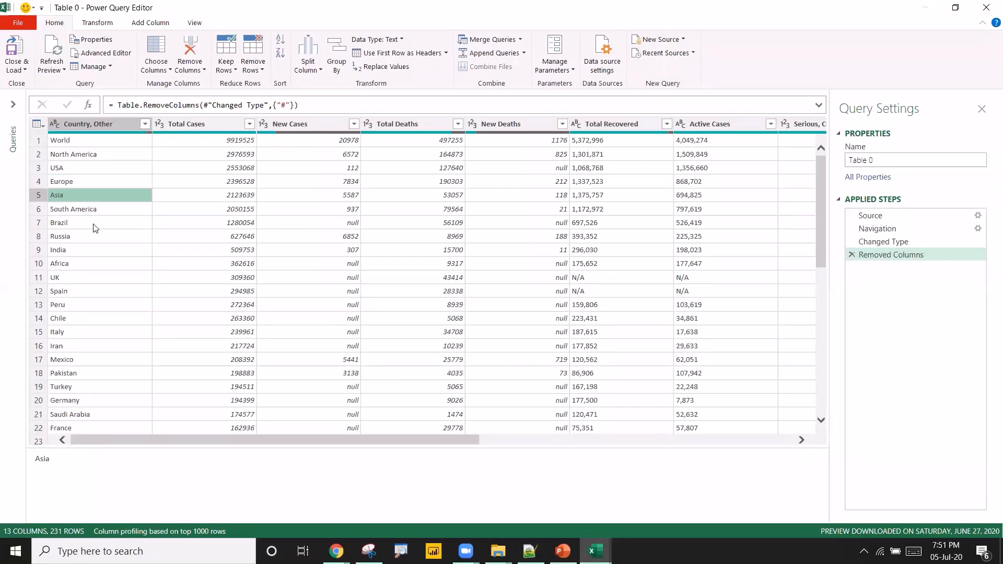
pyautogui.scroll(-1, 95, 230)
pyautogui.scroll(1, 95, 231)
pyautogui.scroll(-1, 111, 235)
pyautogui.scroll(-2, 111, 236)
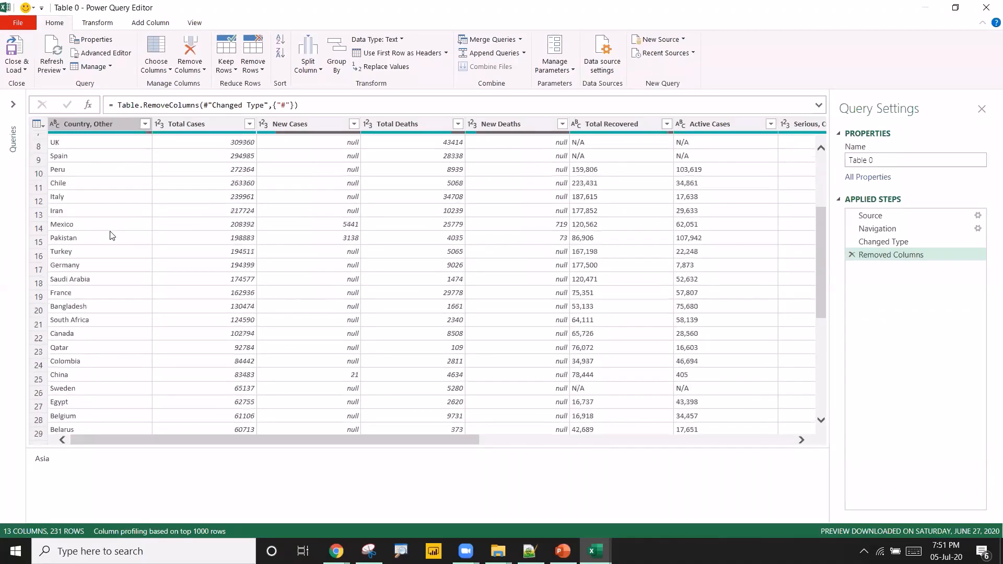
pyautogui.scroll(4, 111, 232)
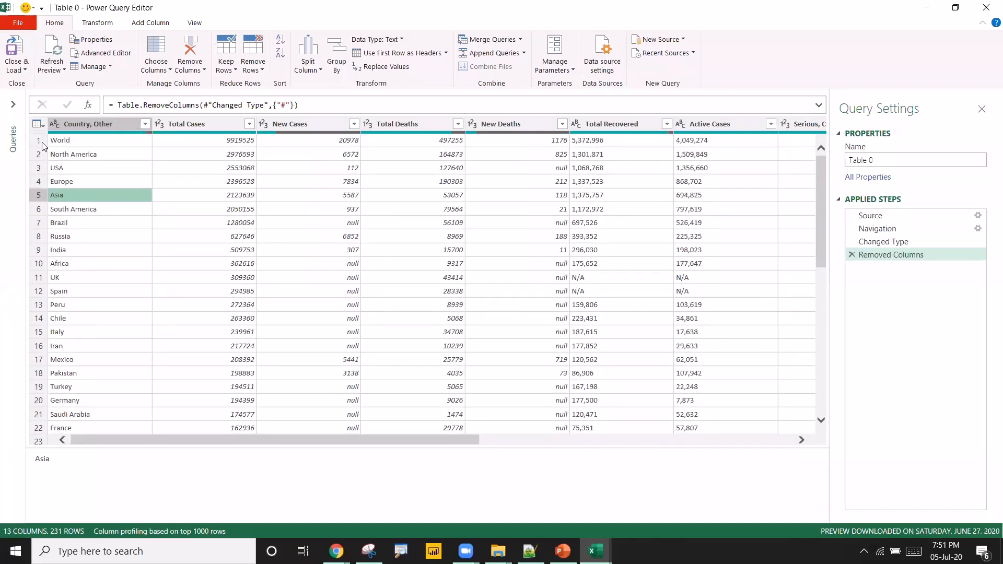
# Remove the top 1 row (World) from the table.
pyautogui.click(42, 143)
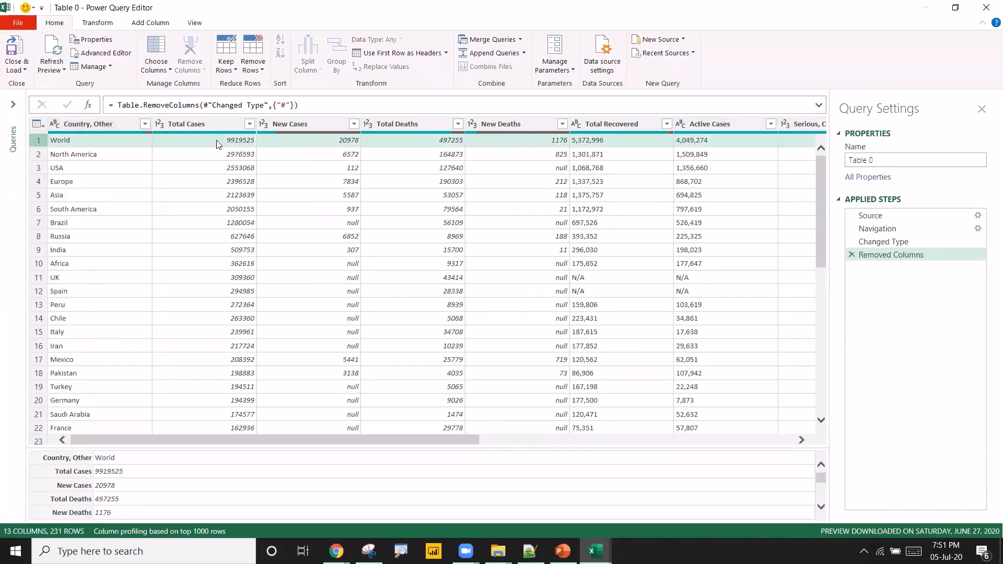
pyautogui.click(206, 181)
pyautogui.click(41, 142)
pyautogui.click(209, 195)
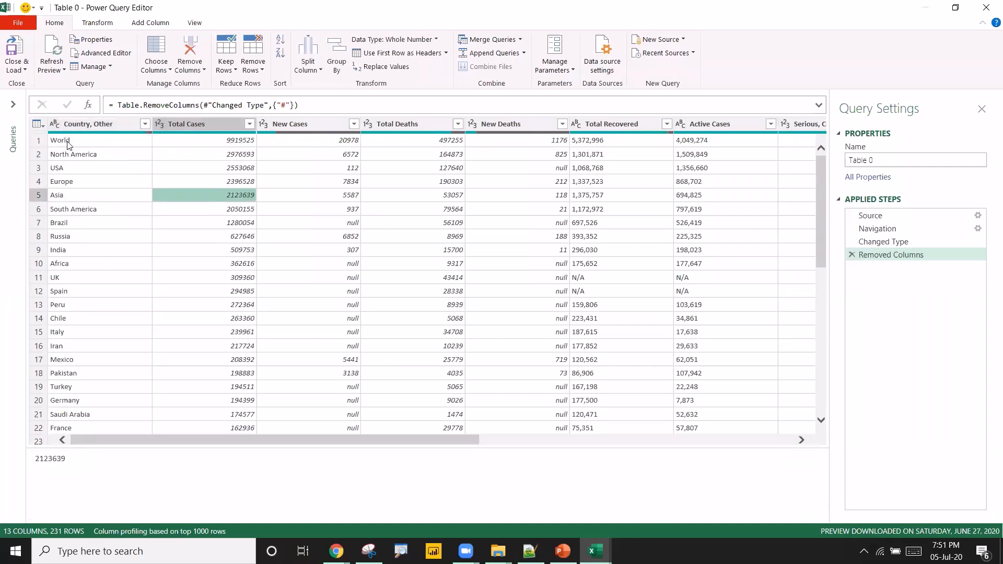
pyautogui.click(41, 126)
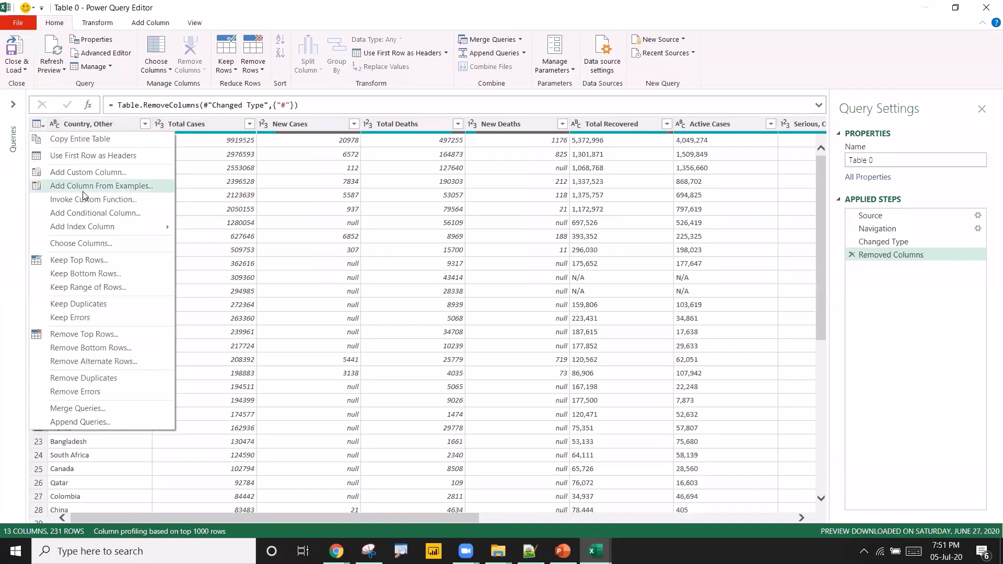
pyautogui.click(77, 335)
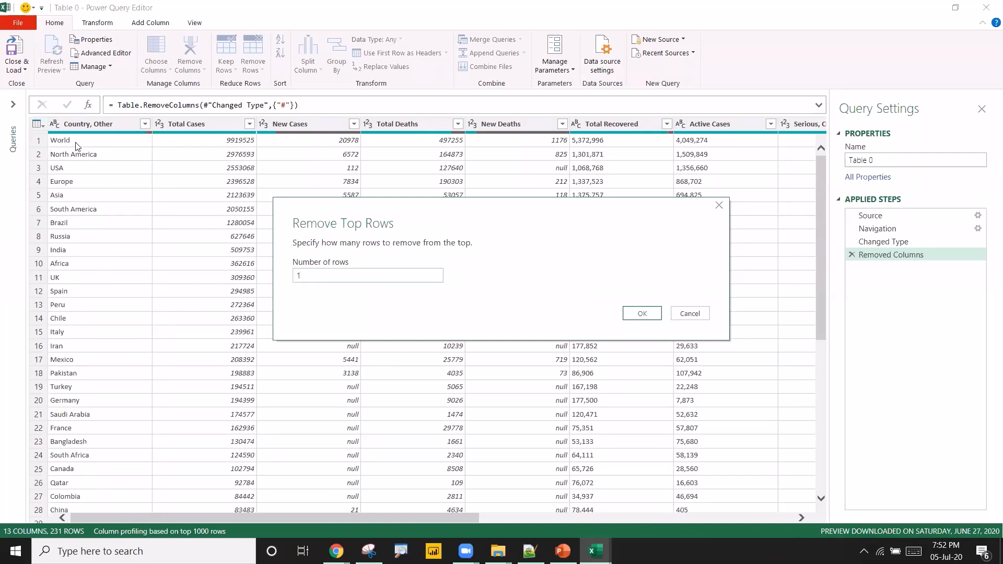
pyautogui.click(640, 316)
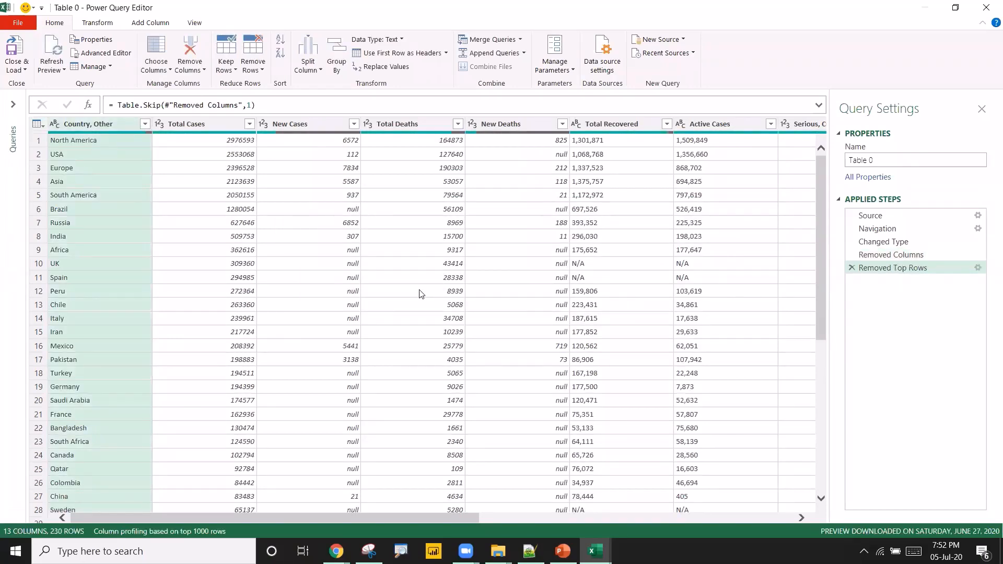
# Add an index column starting from 0, then delete that Added Index step.
pyautogui.click(405, 127)
pyautogui.click(512, 130)
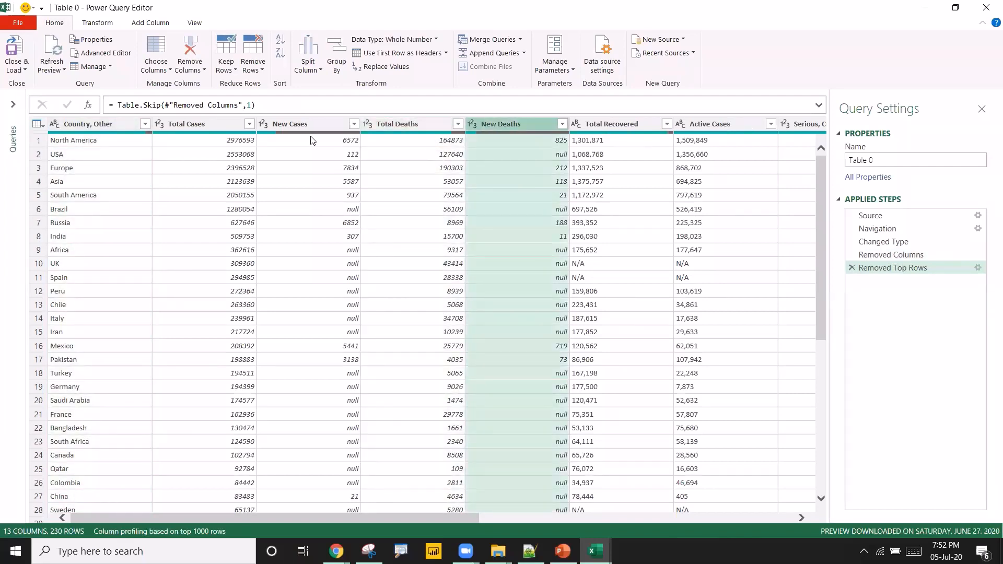
pyautogui.click(95, 124)
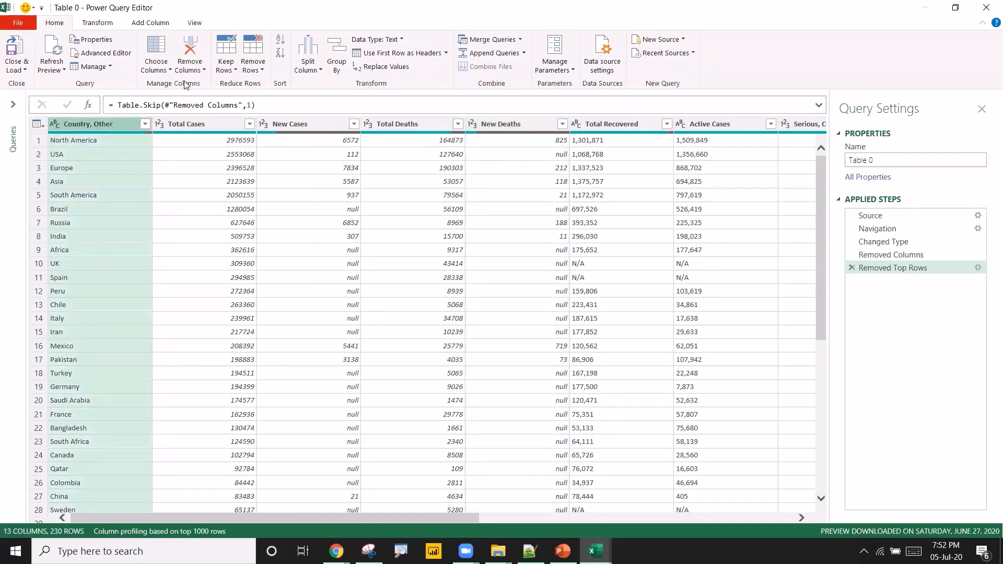
pyautogui.click(155, 25)
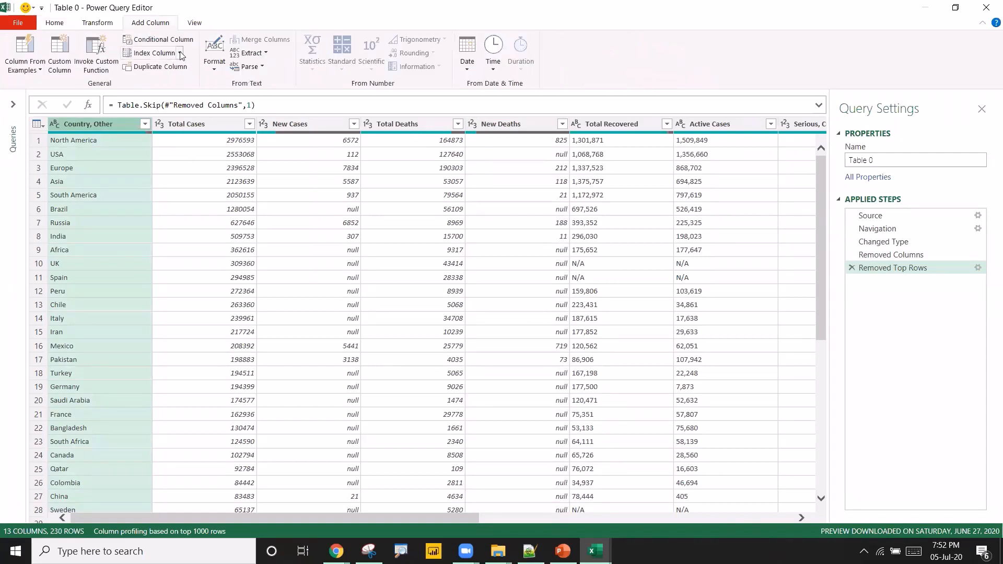
pyautogui.click(147, 53)
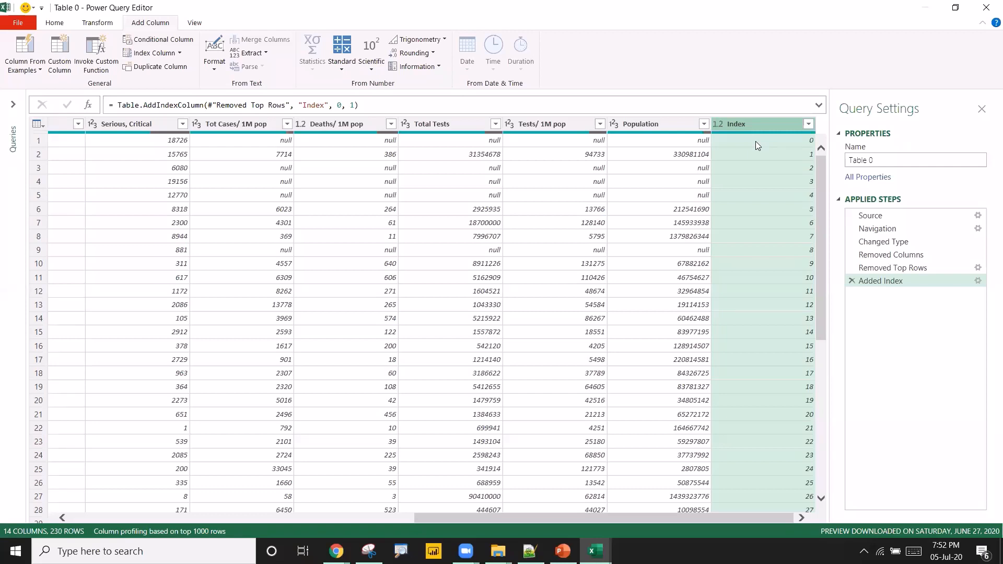
pyautogui.click(852, 282)
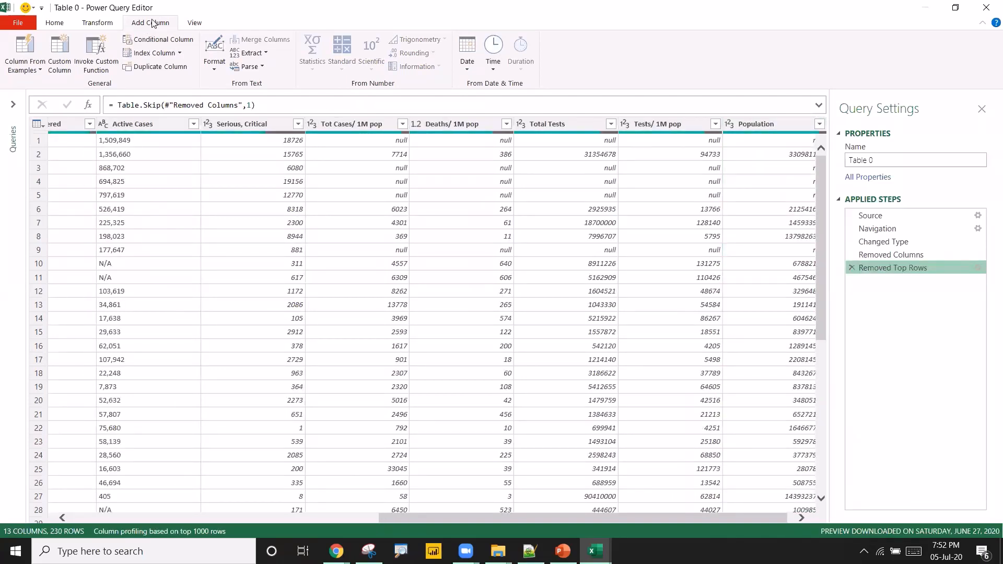
# Add a custom index column with starting index 1 and increment 1.
pyautogui.click(179, 53)
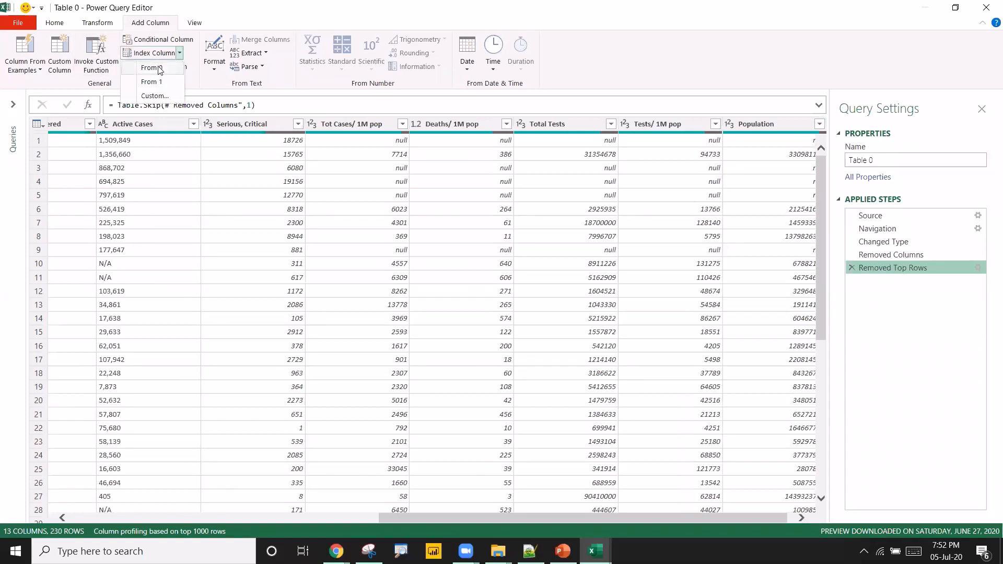
pyautogui.click(154, 96)
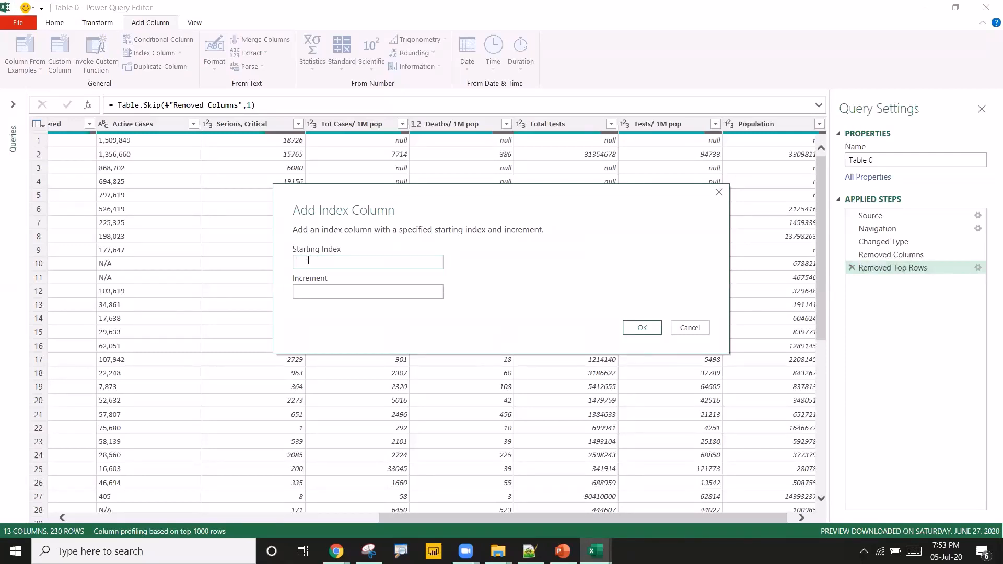
pyautogui.write('1')
pyautogui.press('Tab')
pyautogui.write('1')
pyautogui.click(642, 328)
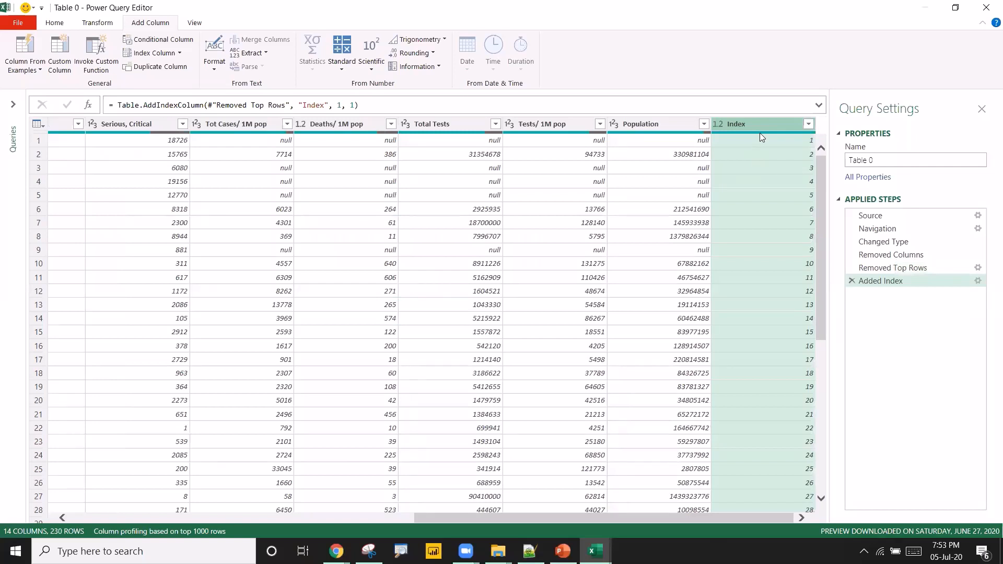
# Move the Index column to the beginning of the table.
pyautogui.moveTo(756, 124); pyautogui.dragTo(341, 128)
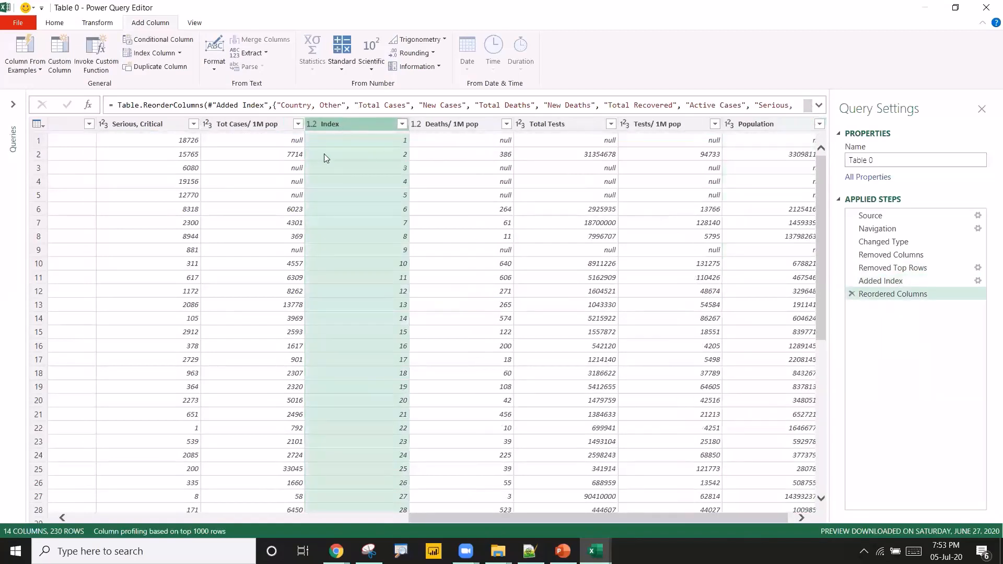
pyautogui.rightClick(346, 125)
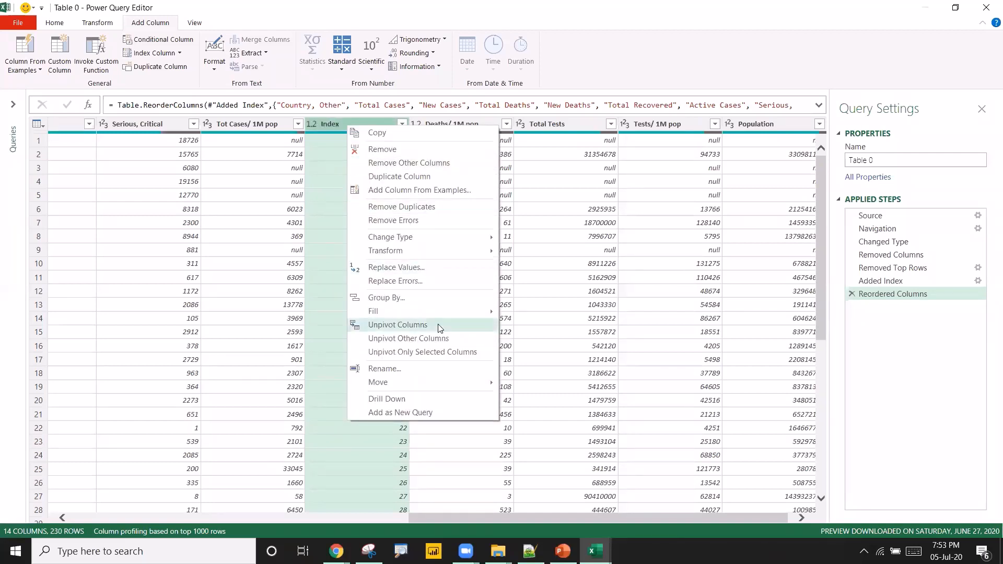
pyautogui.moveTo(472, 381)
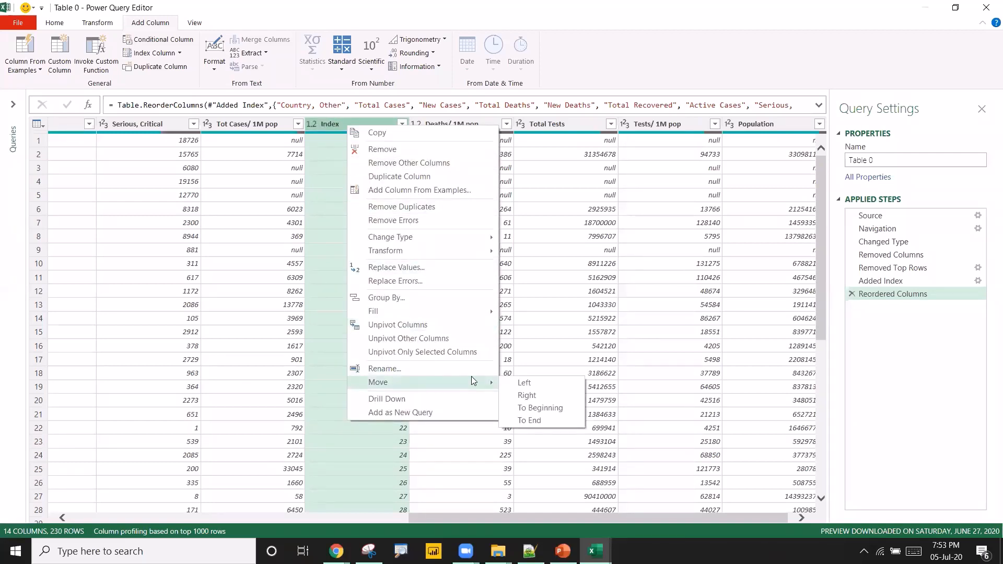
pyautogui.click(527, 409)
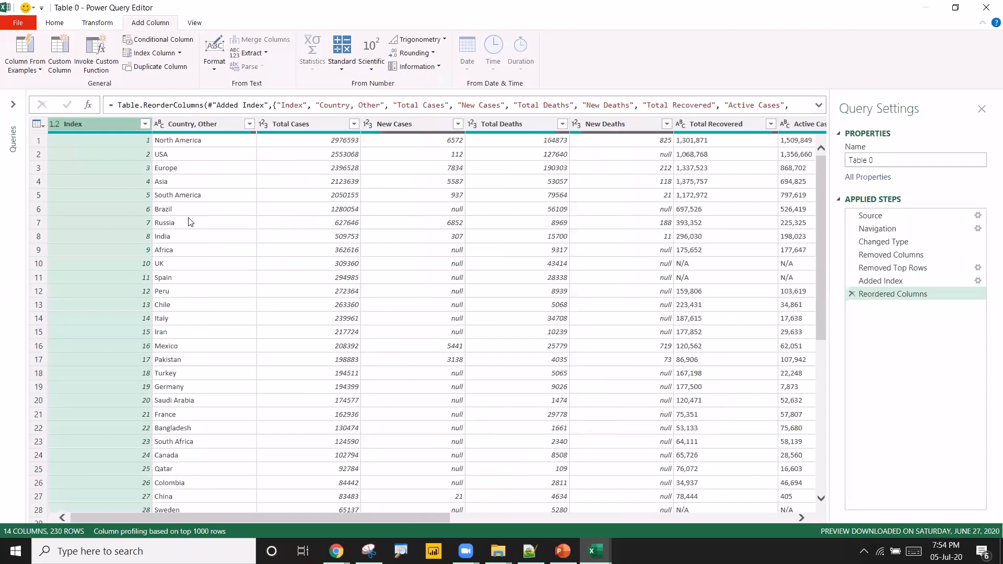
# Close the Power Query Editor and load the query into the worksheet.
pyautogui.click(173, 179)
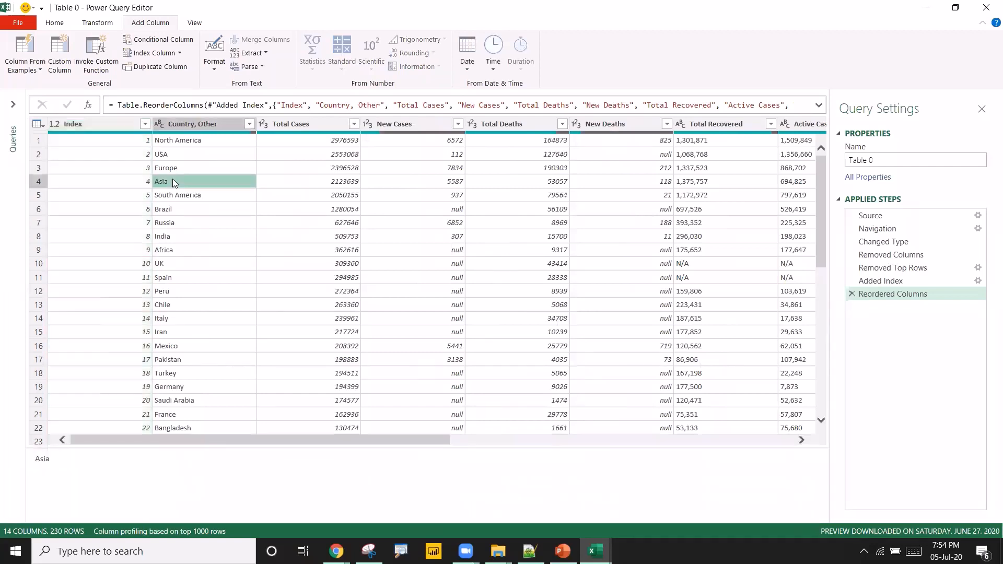
pyautogui.click(54, 23)
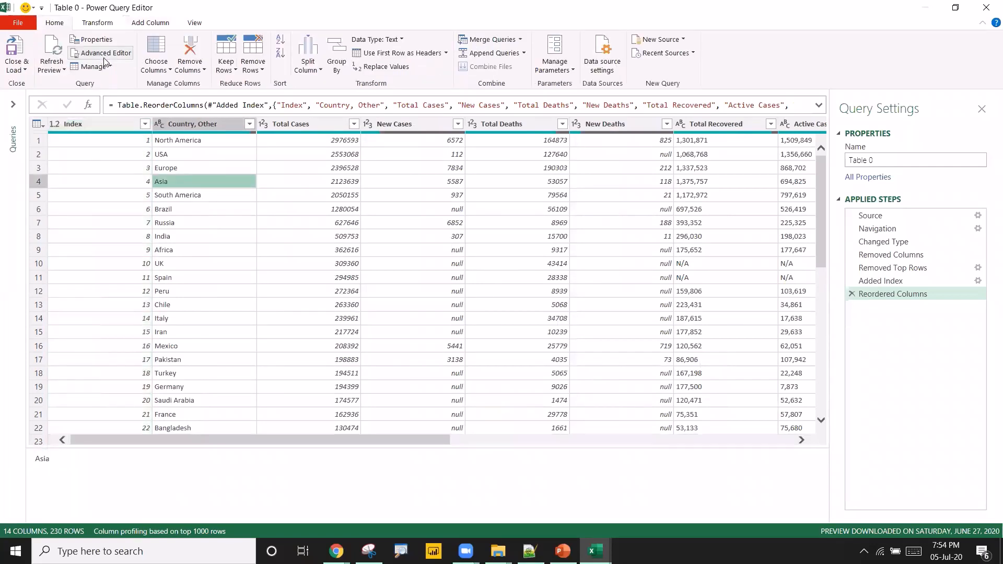
pyautogui.click(18, 49)
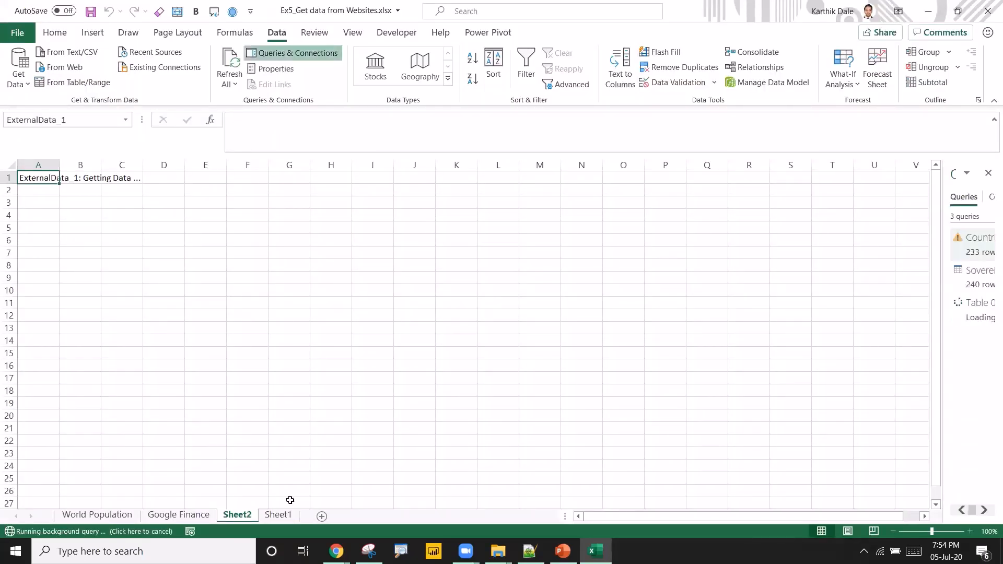
# Return to Sheet2 and widen the Queries & Connections pane while the data loads.
pyautogui.click(268, 516)
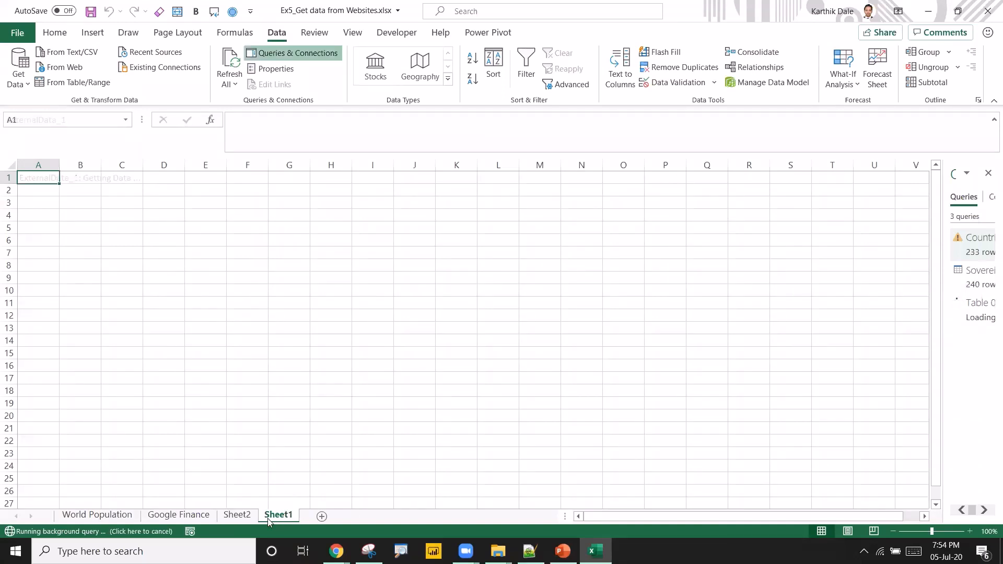
pyautogui.click(237, 515)
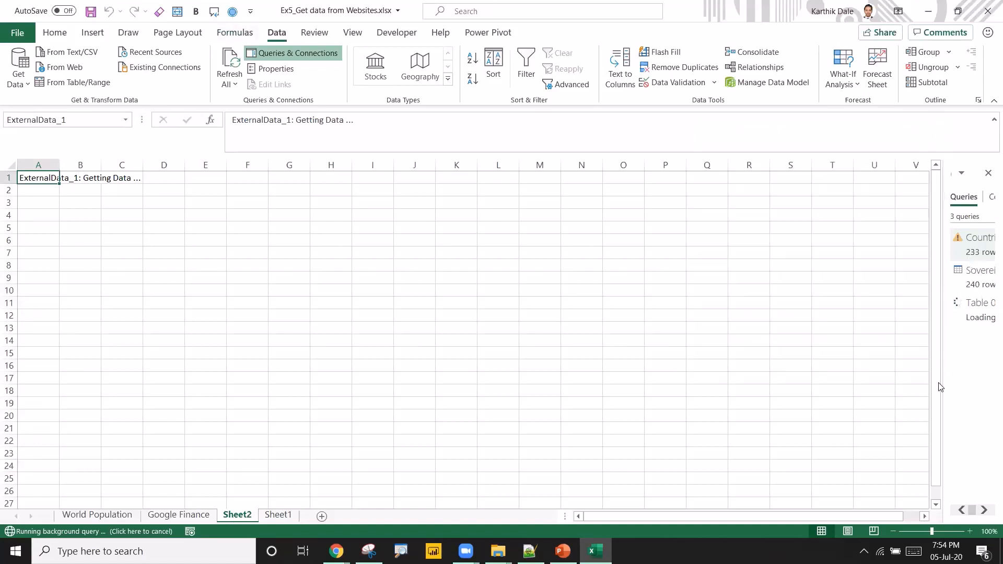
pyautogui.moveTo(941, 380); pyautogui.dragTo(827, 359)
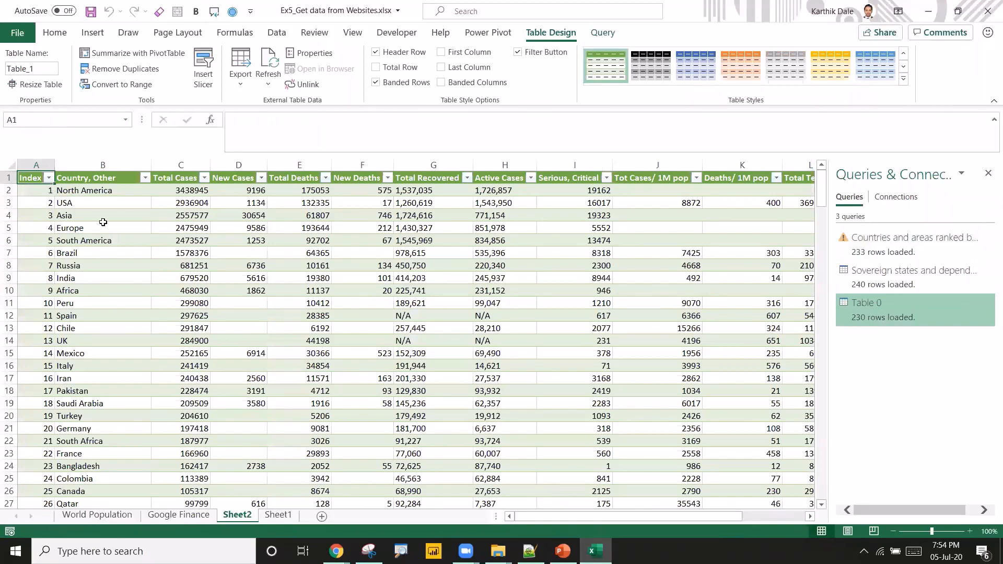
# Open the Table 0 query's properties and enable automatic refresh every set number of minutes.
pyautogui.click(82, 244)
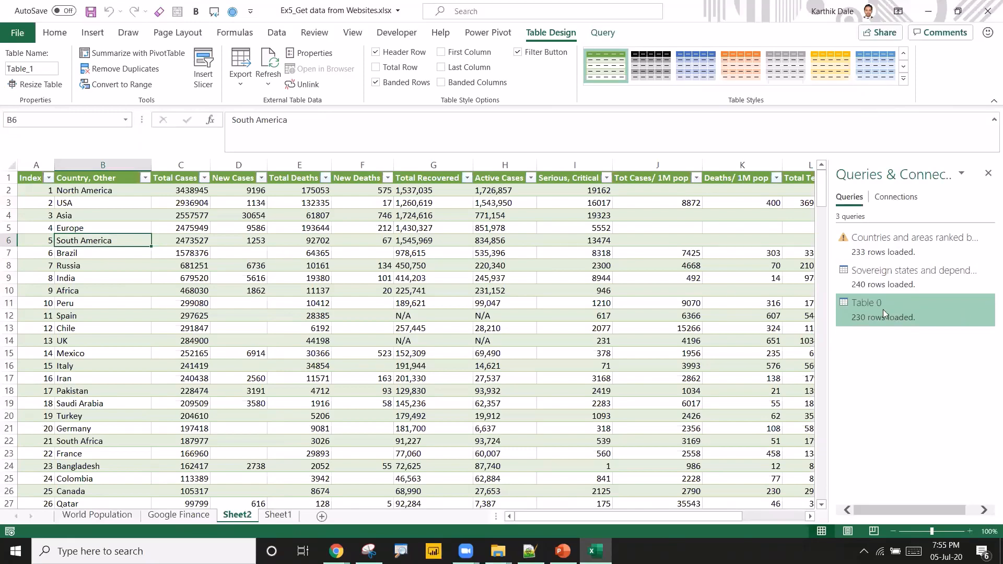
pyautogui.moveTo(883, 310)
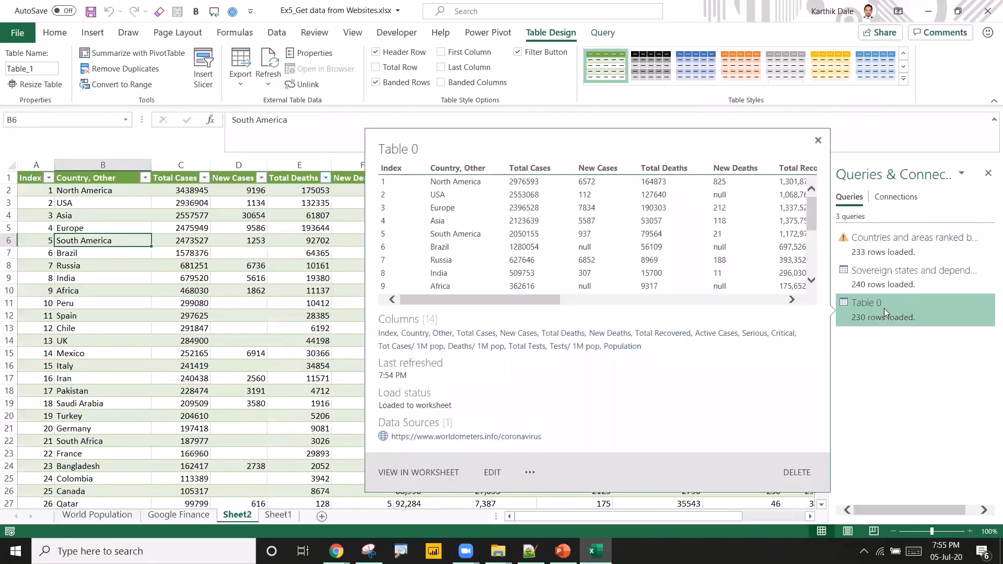
pyautogui.rightClick(884, 308)
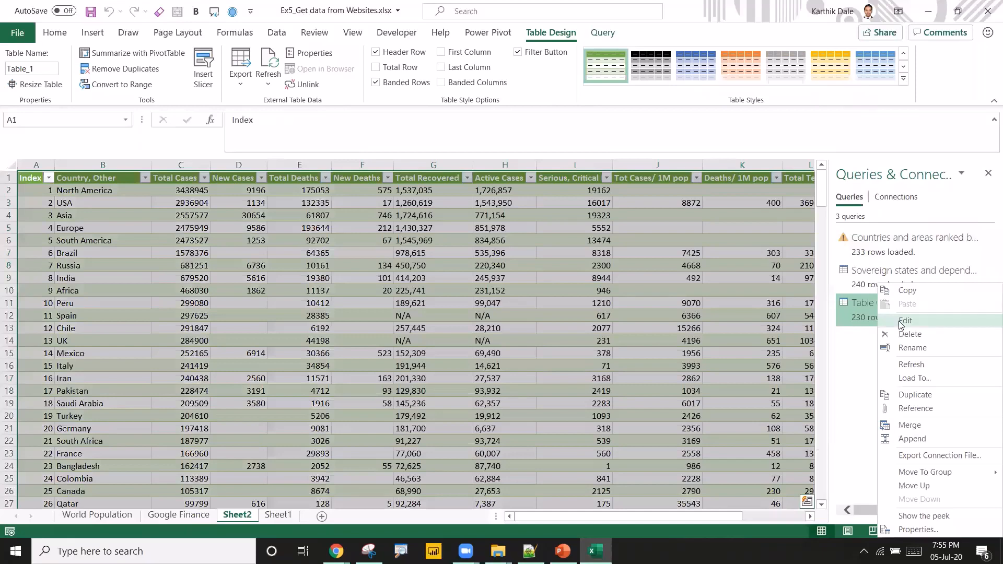
pyautogui.click(917, 530)
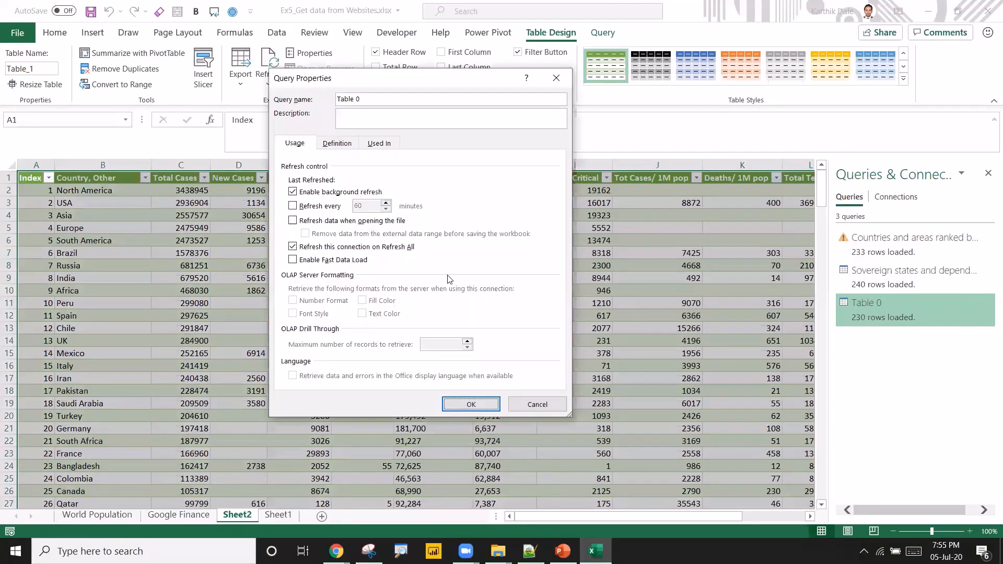
pyautogui.click(314, 207)
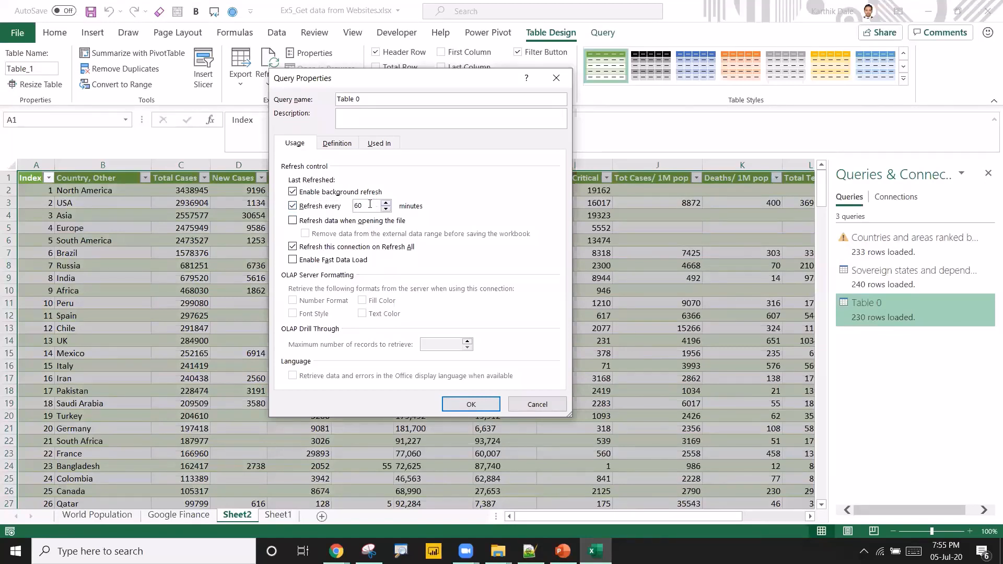
pyautogui.moveTo(374, 205); pyautogui.dragTo(335, 209)
pyautogui.click(386, 203)
pyautogui.click(386, 203)
pyautogui.click(386, 203)
pyautogui.click(387, 209)
pyautogui.click(467, 403)
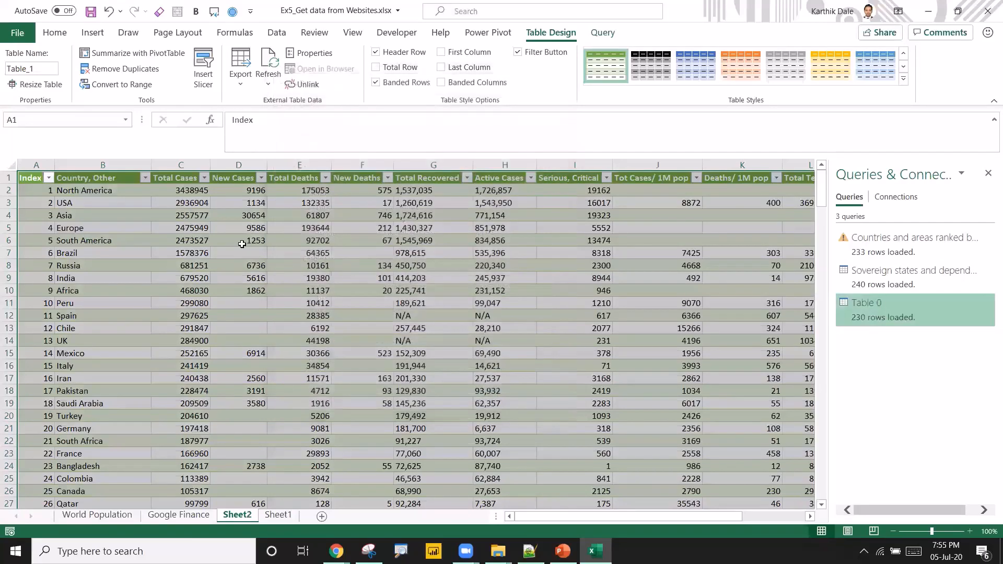
# Save the workbook.
pyautogui.click(250, 238)
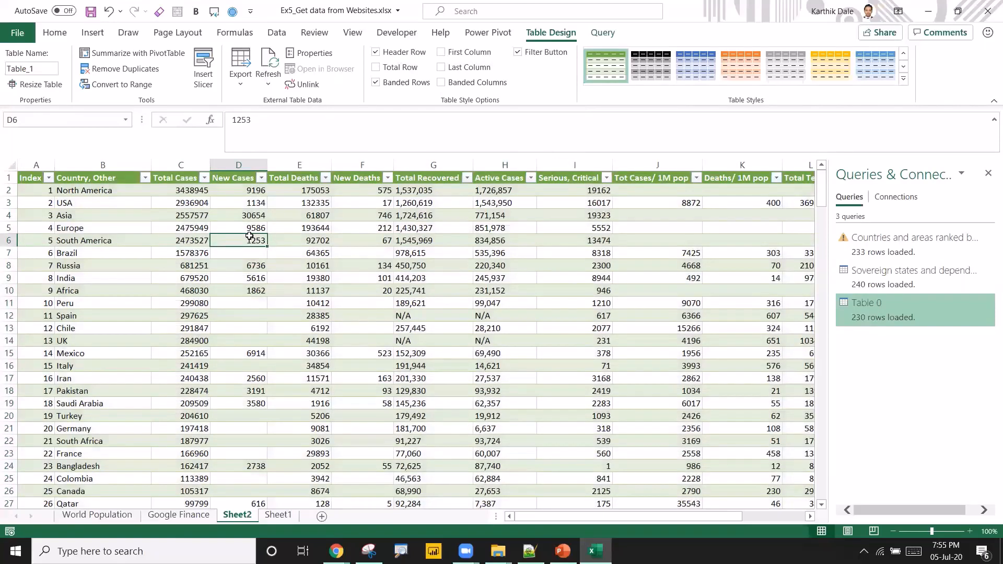
pyautogui.click(91, 11)
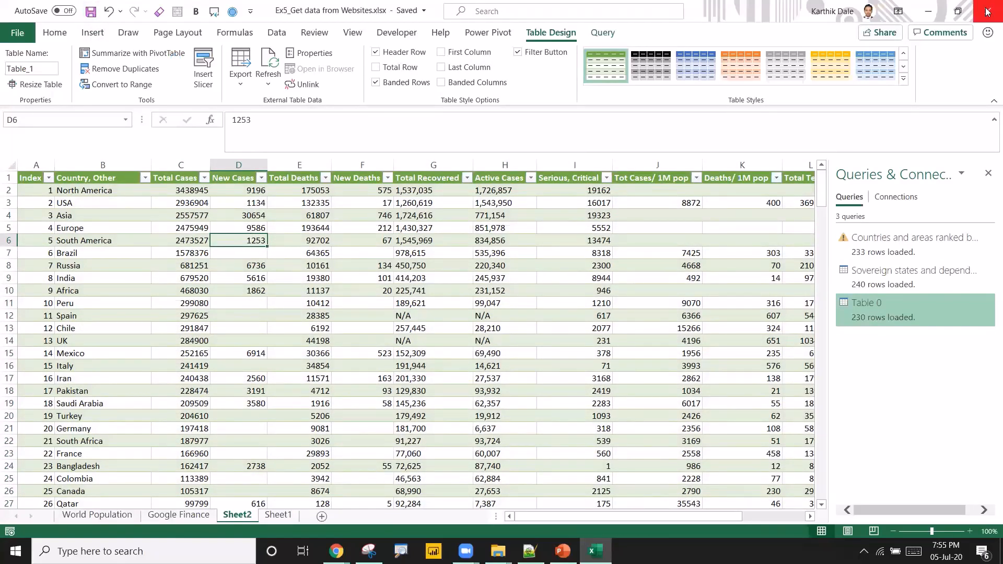
# Review the loaded tables on the Google Finance and World Population sheets.
pyautogui.click(163, 515)
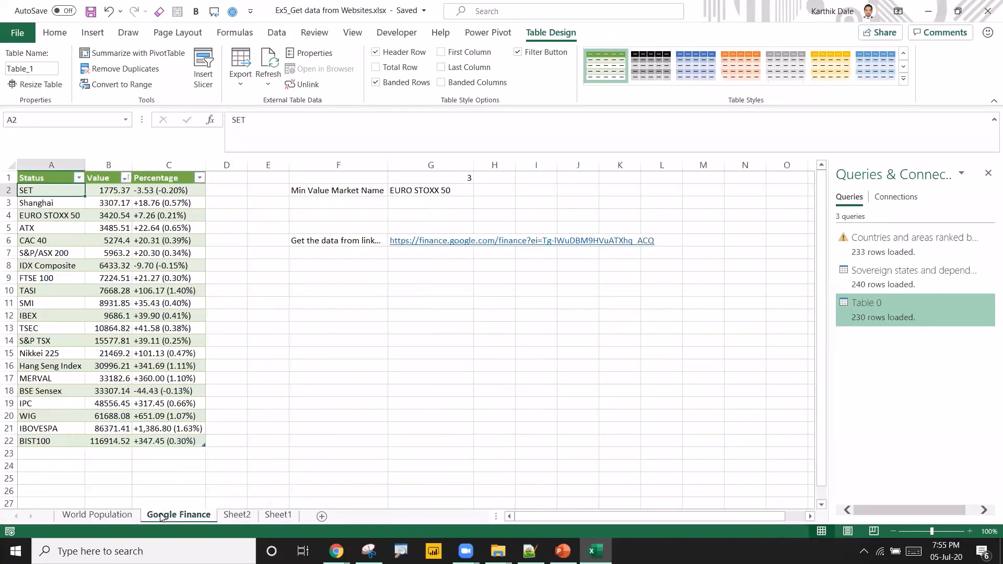
pyautogui.moveTo(38, 189); pyautogui.dragTo(52, 303)
pyautogui.click(97, 516)
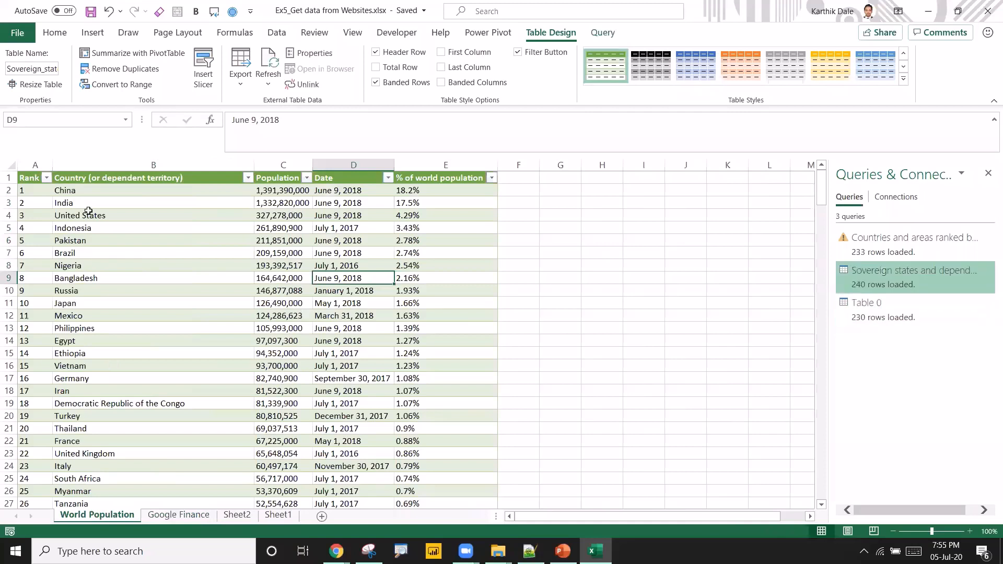
pyautogui.moveTo(91, 215); pyautogui.dragTo(99, 314)
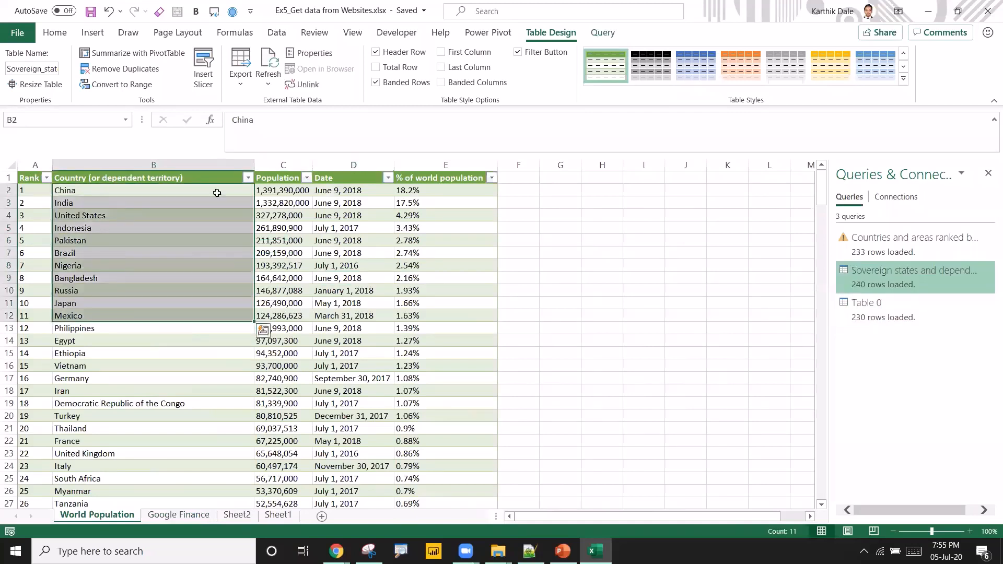
pyautogui.click(275, 190)
pyautogui.click(326, 191)
pyautogui.click(368, 215)
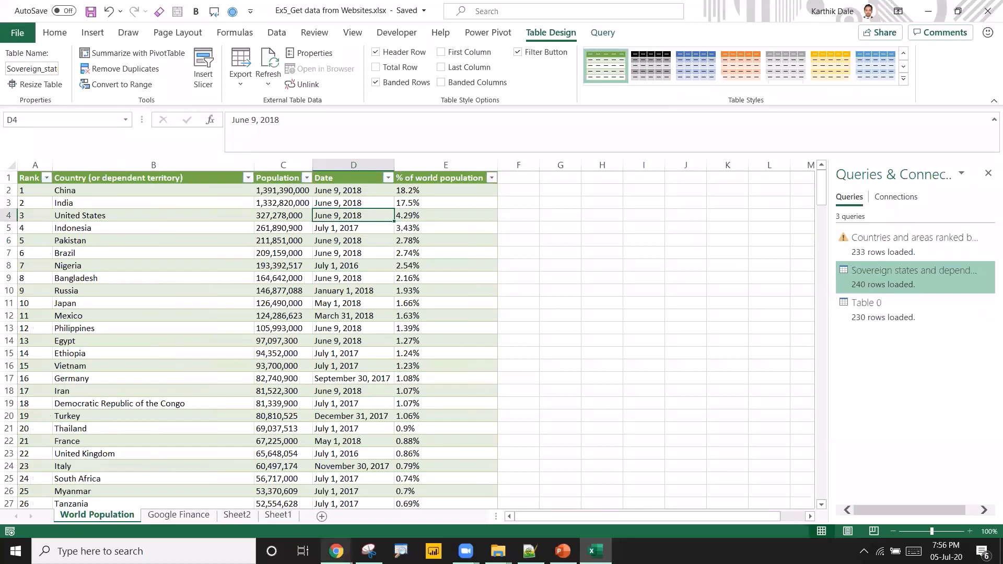
# Switch to the browser and search for world population by country in a new tab.
pyautogui.moveTo(337, 552)
pyautogui.click(418, 470)
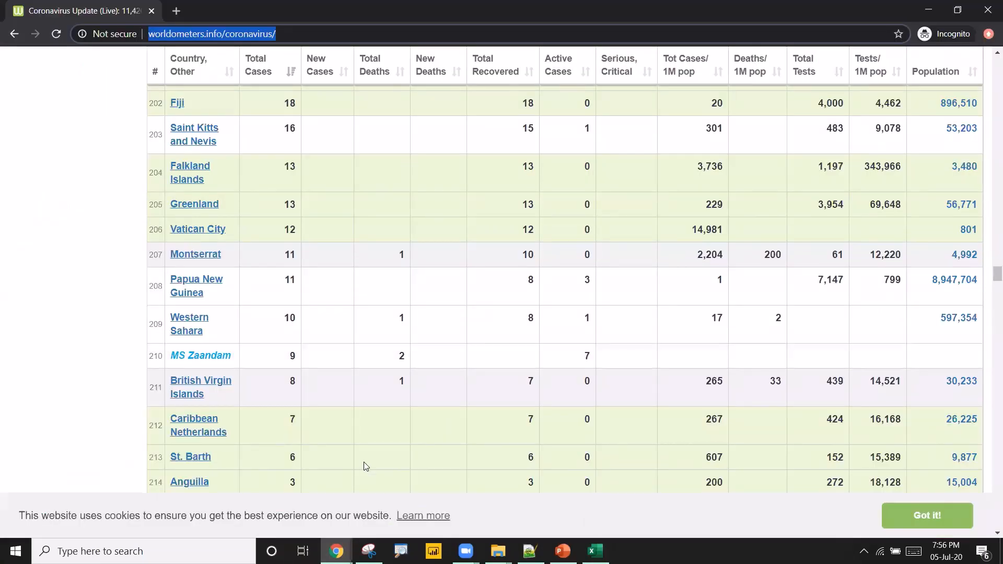
pyautogui.click(176, 12)
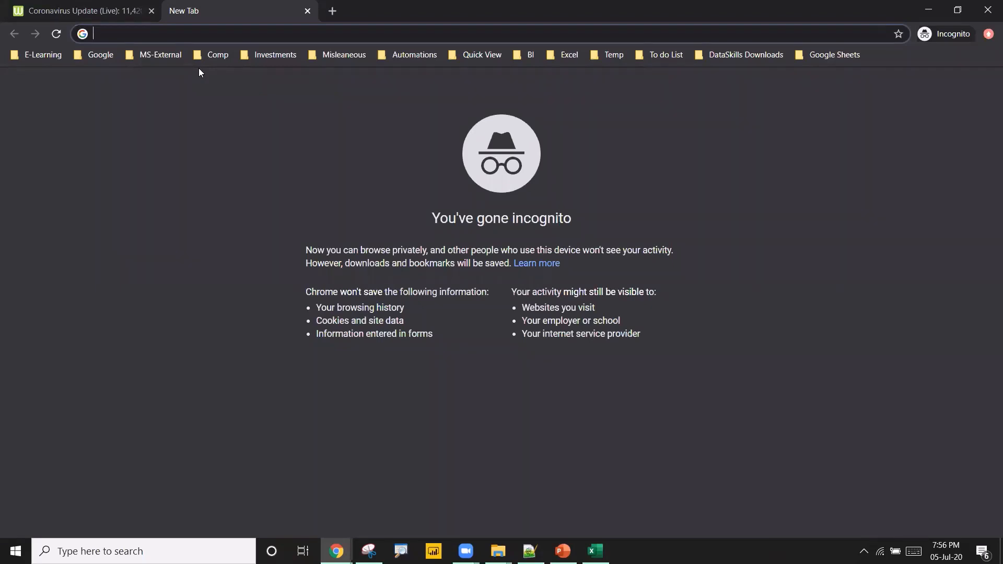
pyautogui.write('wor')
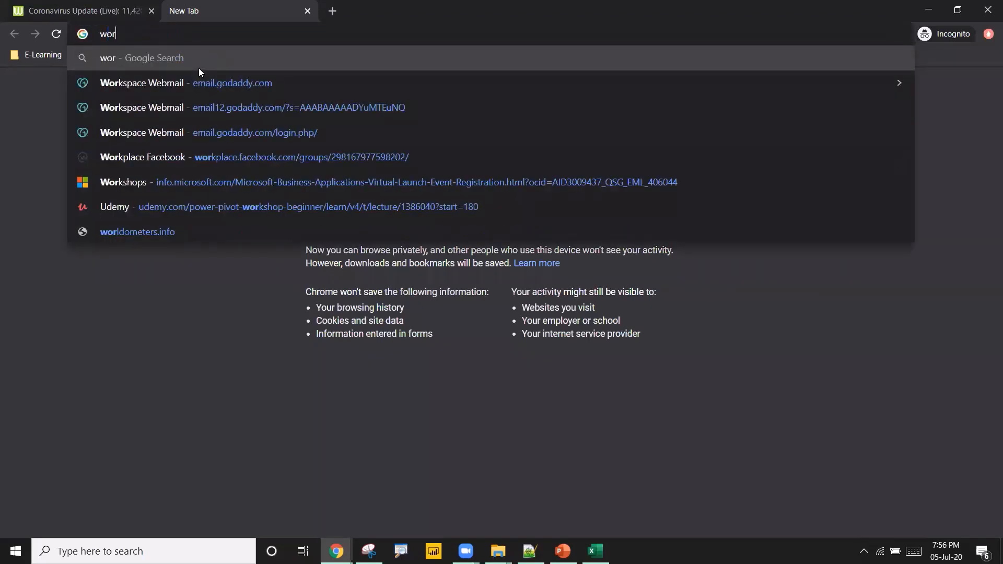
pyautogui.write('ld pop')
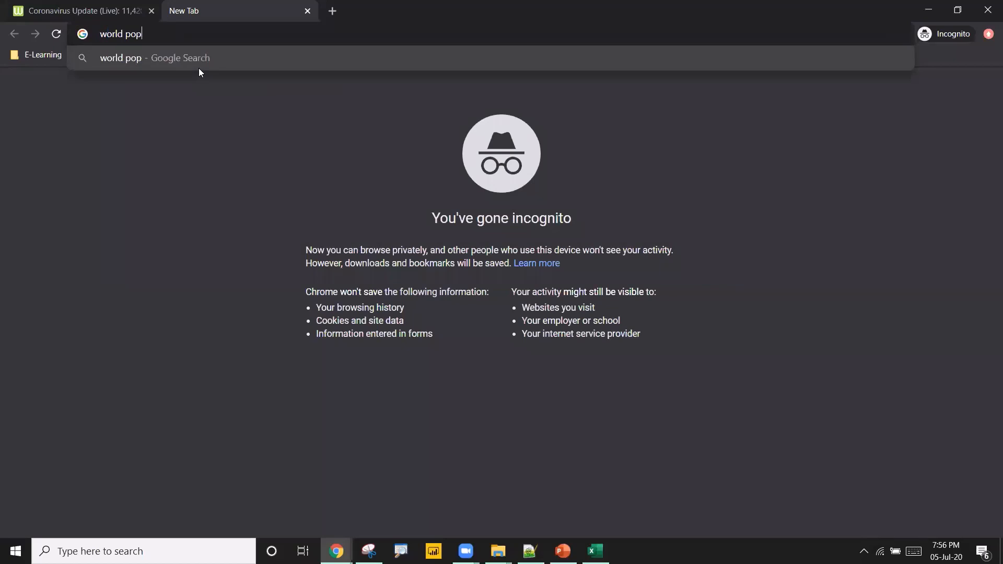
pyautogui.write('ulation by coun')
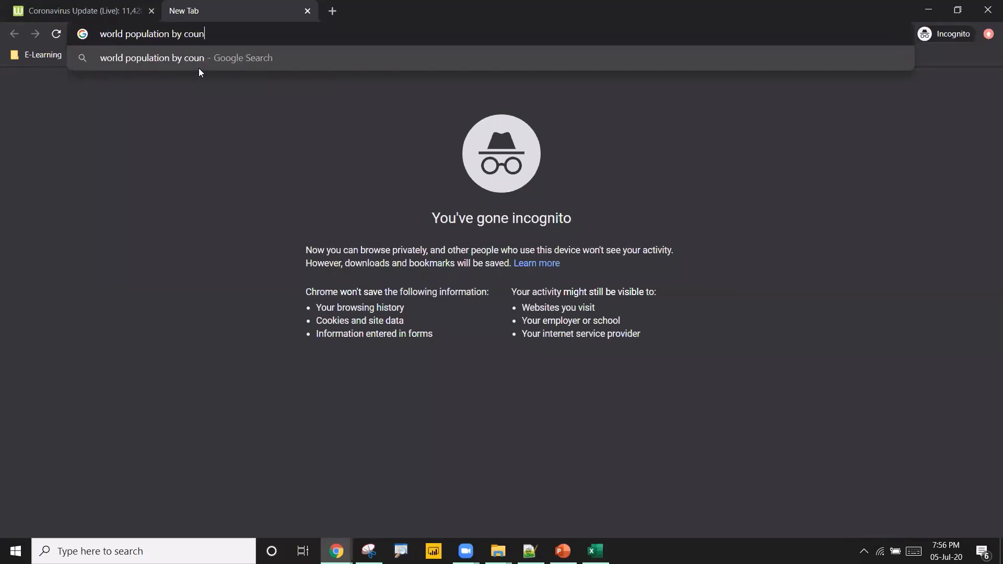
pyautogui.write('try')
pyautogui.press('Return')
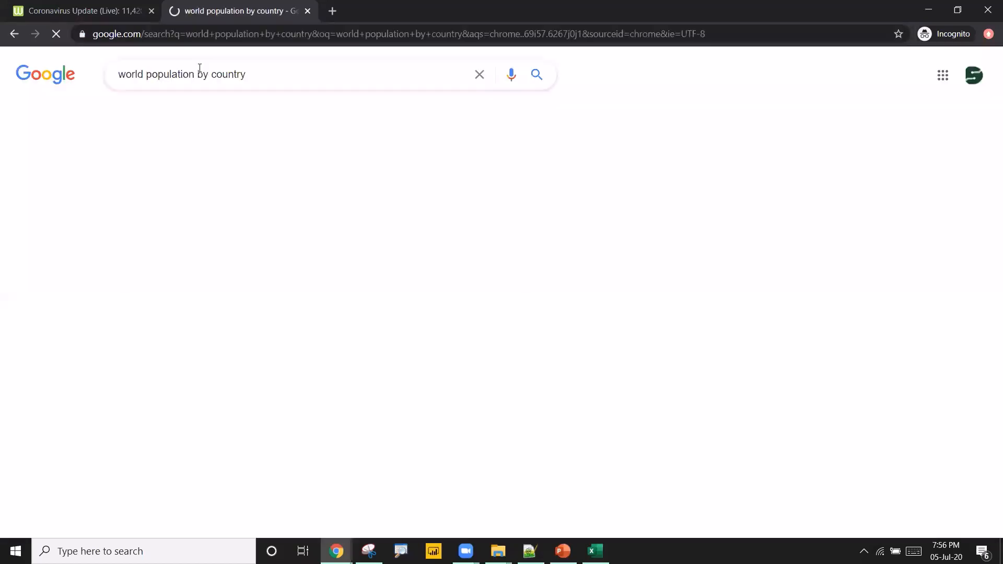
# Open the Wikipedia result List of countries by population (United Nations).
pyautogui.scroll(-5, 546, 250)
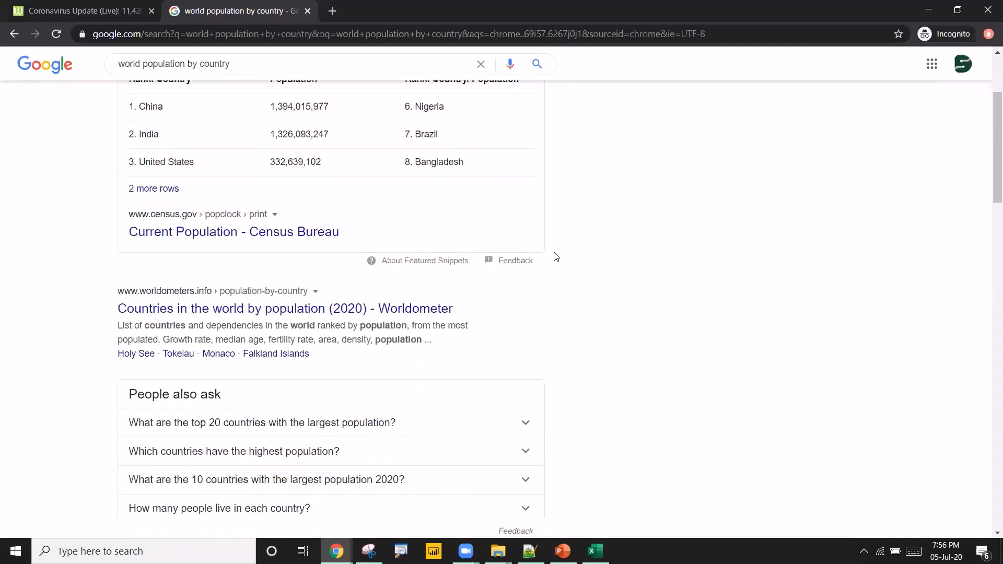
pyautogui.scroll(-1, 583, 277)
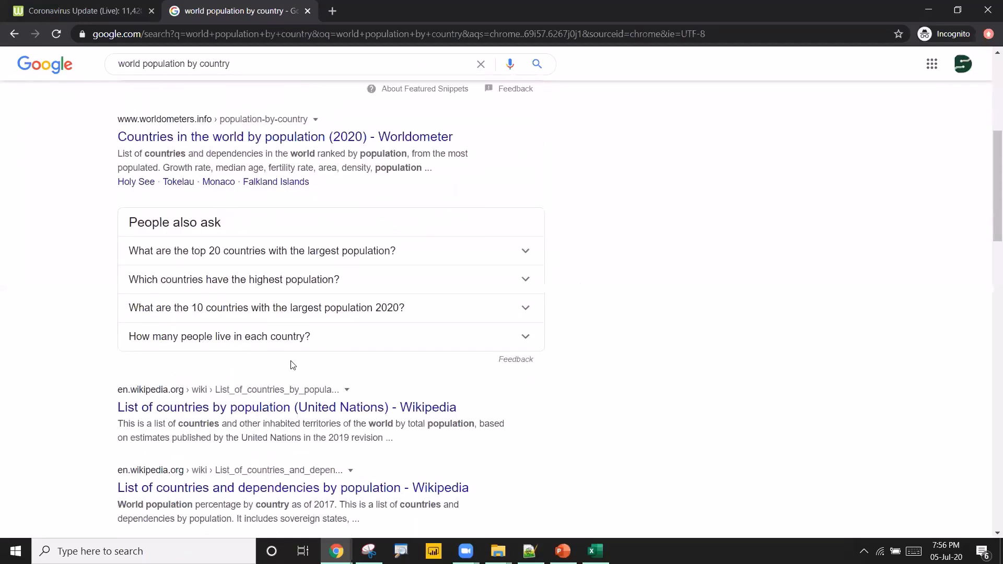
pyautogui.click(260, 408)
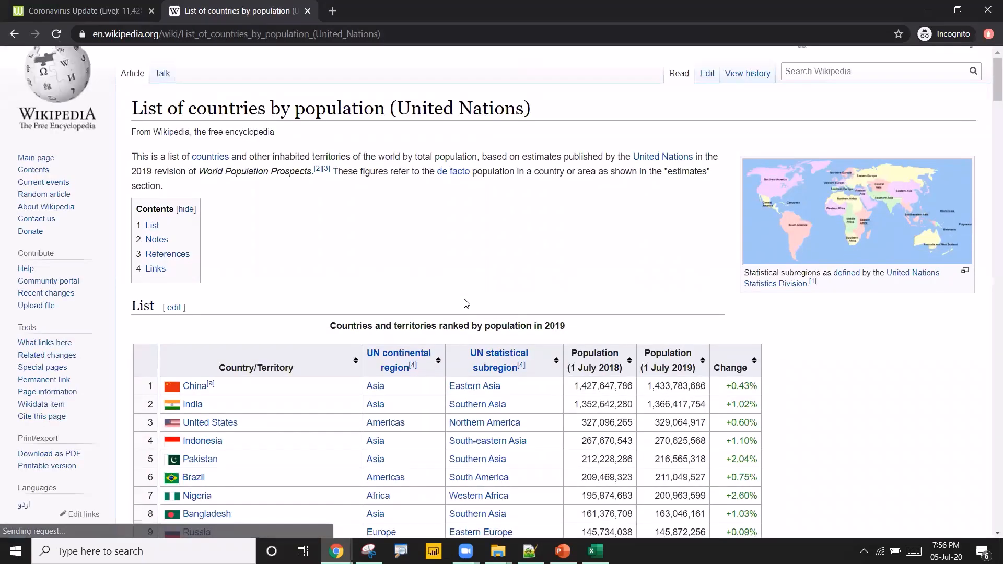
# Copy the first 22 rows of the Wikipedia population table and paste them into Sheet1.
pyautogui.scroll(-5, 465, 302)
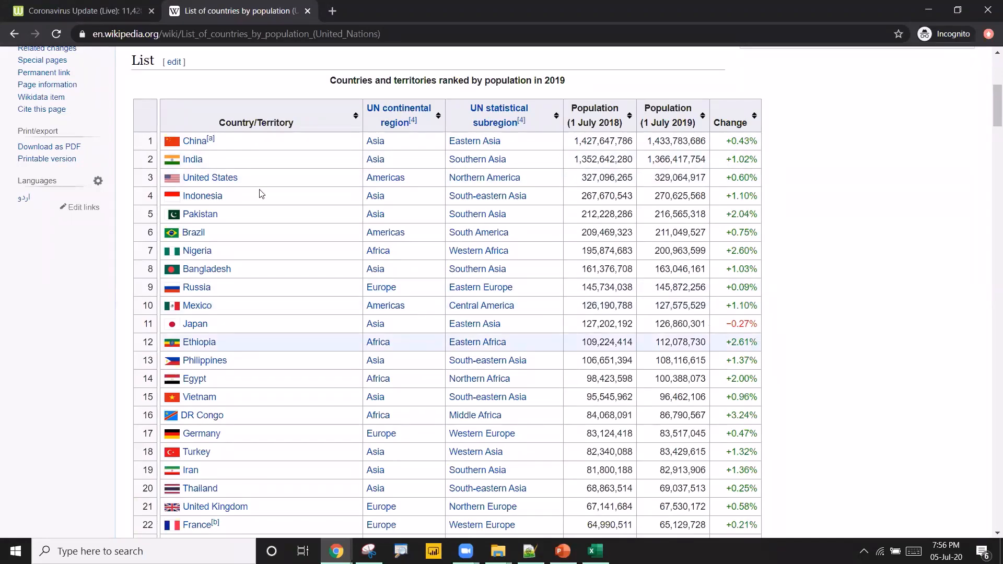
pyautogui.moveTo(150, 128); pyautogui.dragTo(407, 315)
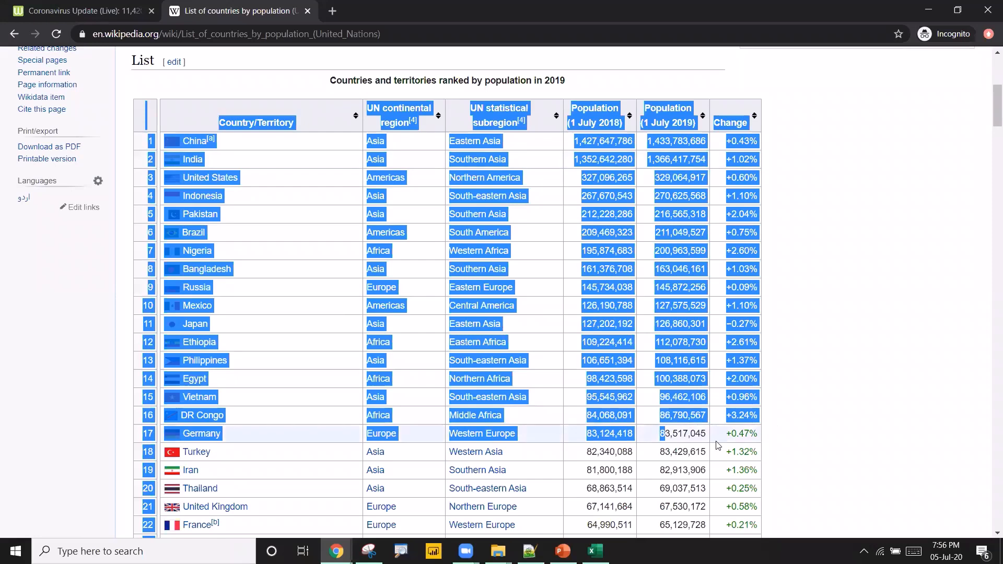
pyautogui.click(149, 133)
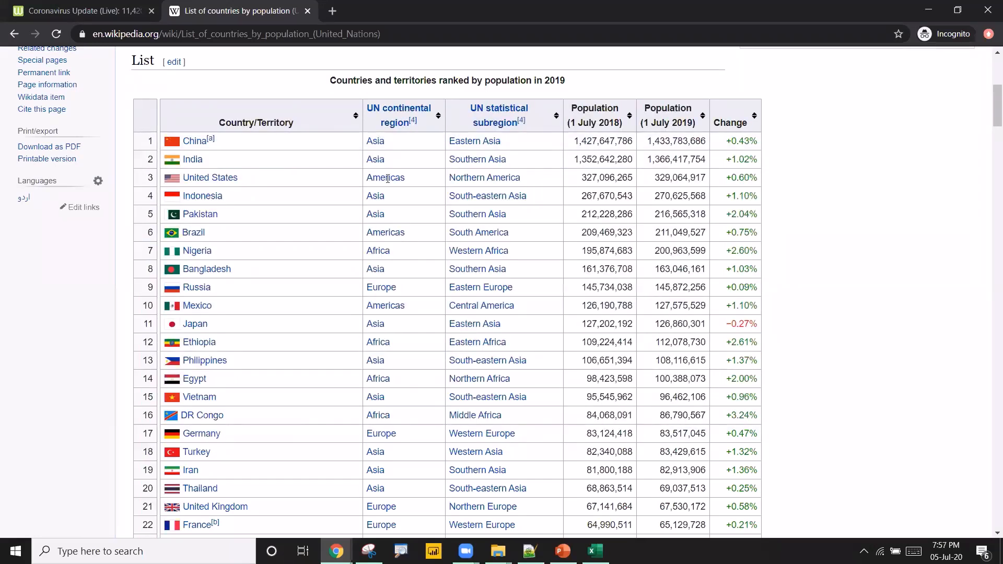
pyautogui.moveTo(148, 129); pyautogui.dragTo(648, 481)
pyautogui.hotkey('alt', 'Tab')
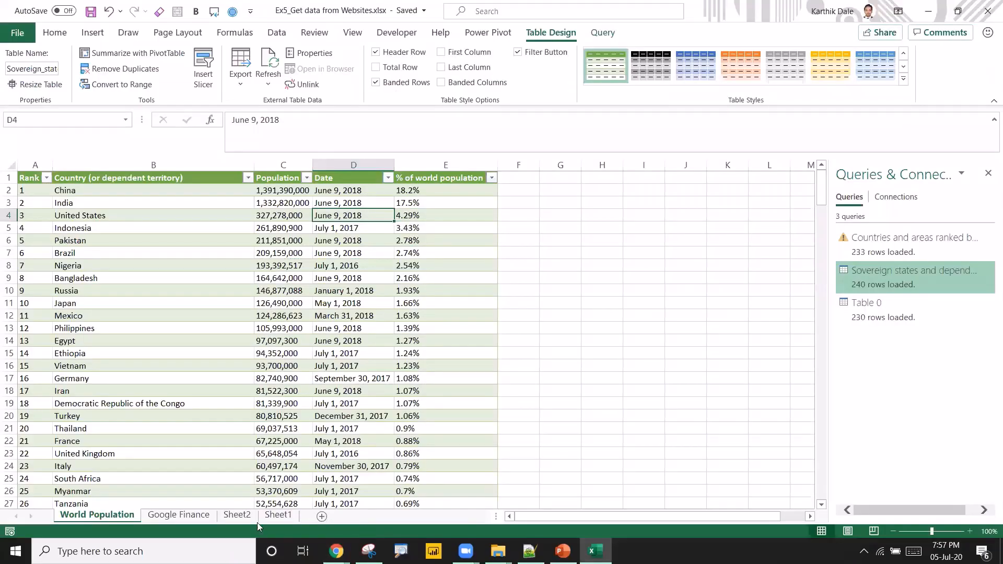
pyautogui.click(278, 515)
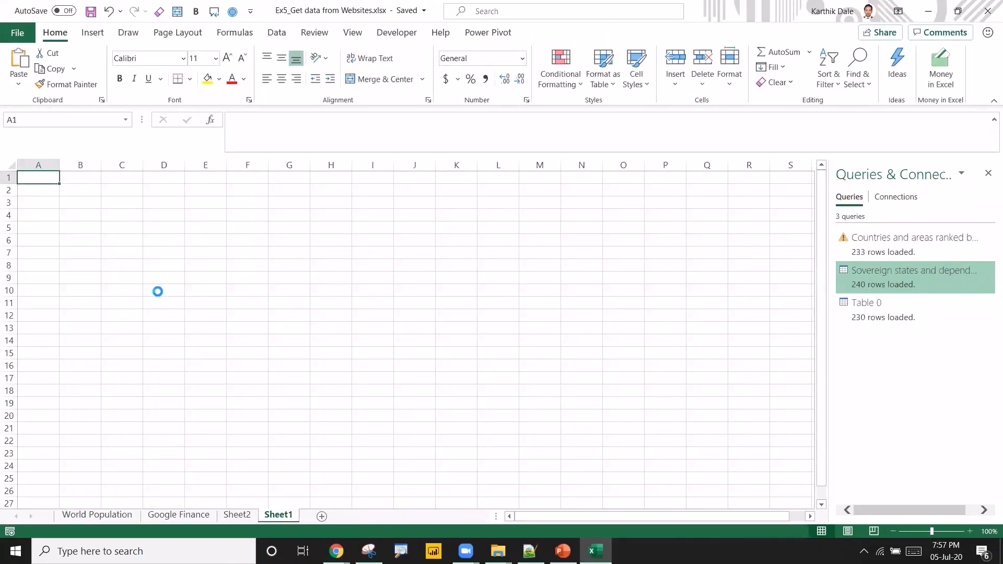
pyautogui.hotkey('ctrl', 'v')
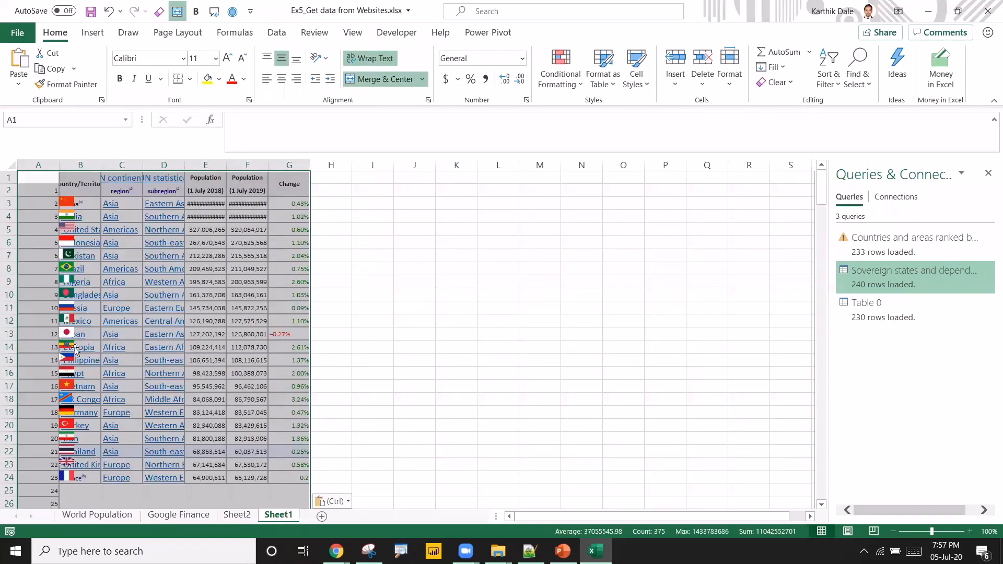
# Switch back to the World Population sheet, save the workbook and close Excel.
pyautogui.click(409, 253)
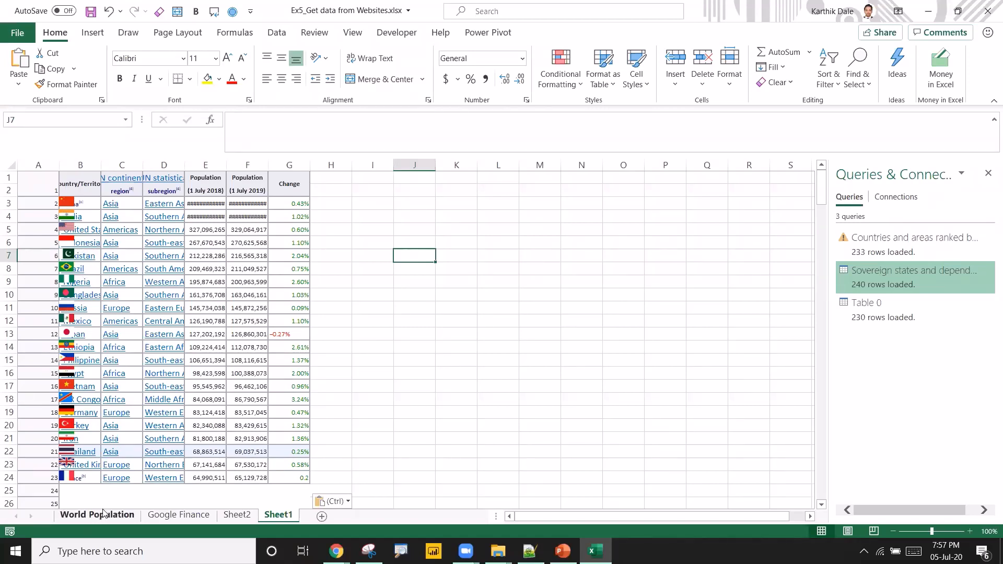
pyautogui.hotkey('ctrl', 'pageup')
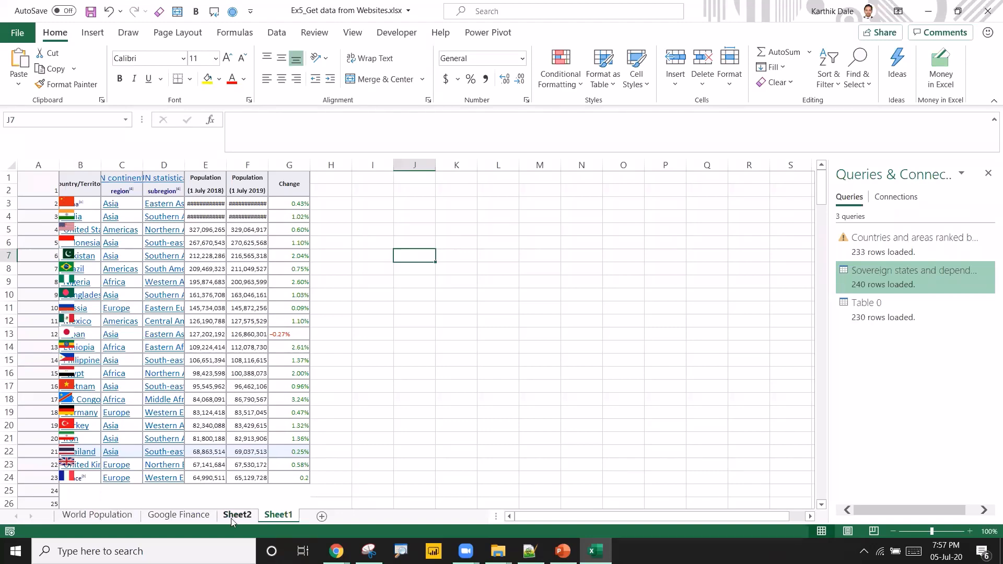
pyautogui.click(105, 516)
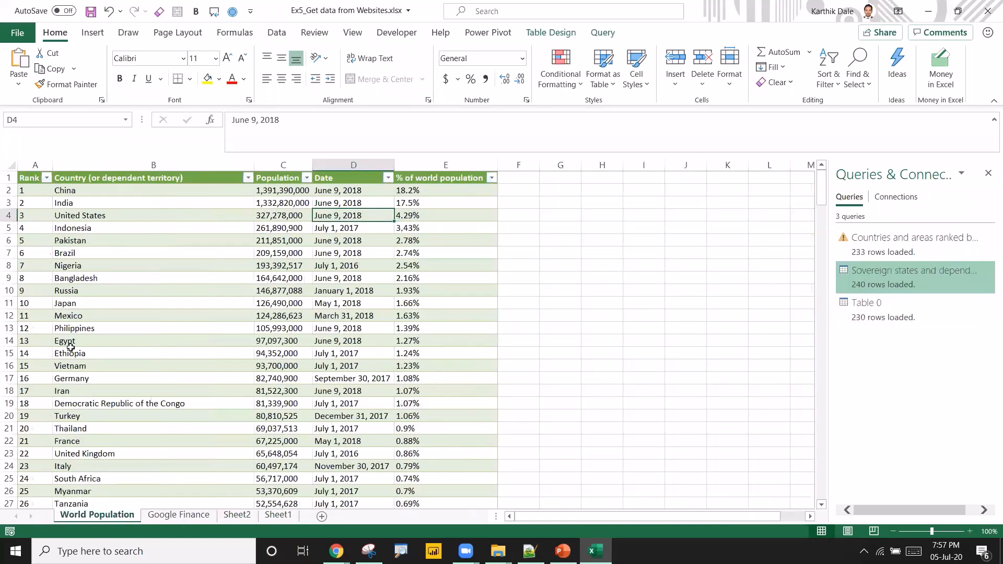
pyautogui.click(81, 245)
pyautogui.click(81, 213)
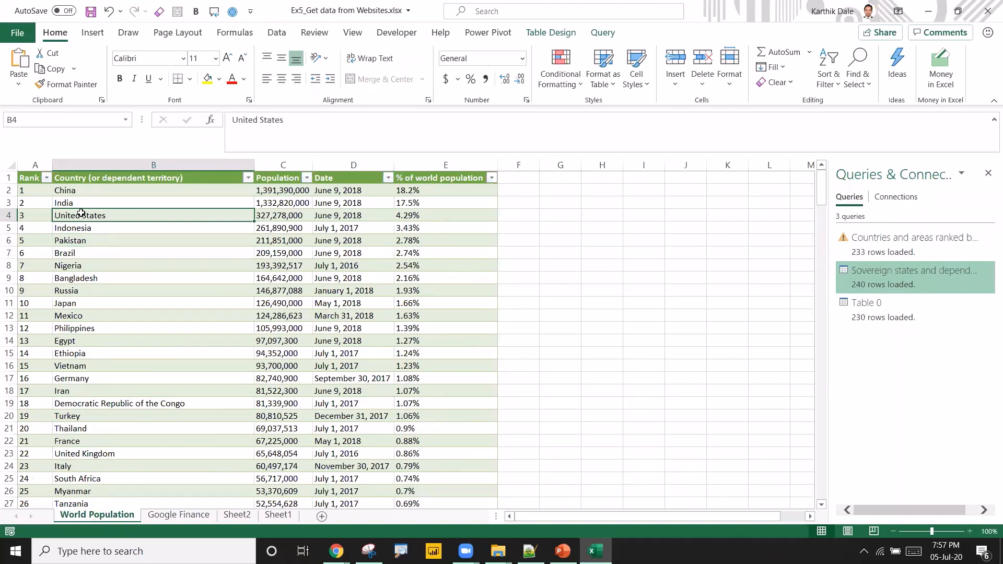
pyautogui.click(91, 11)
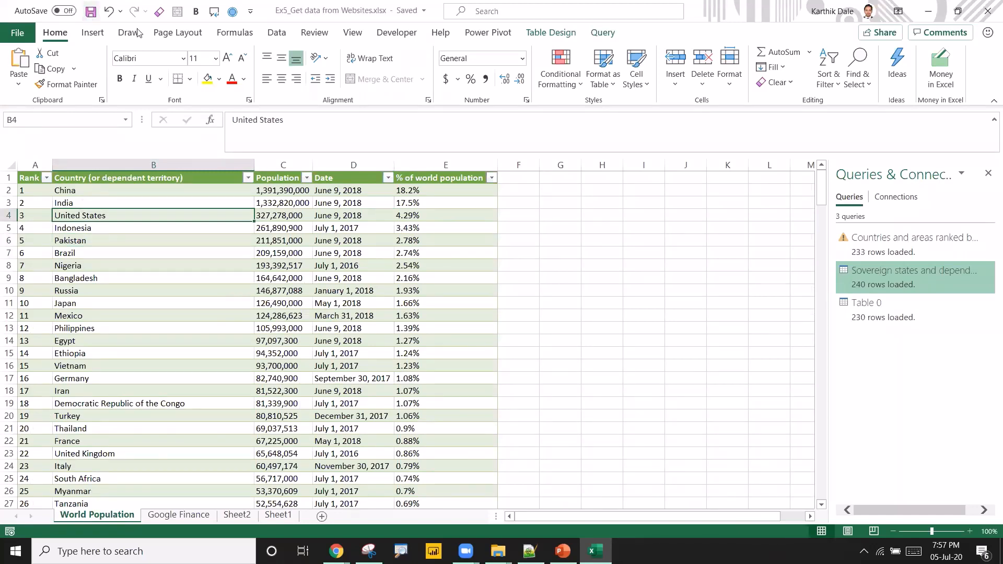
pyautogui.click(988, 11)
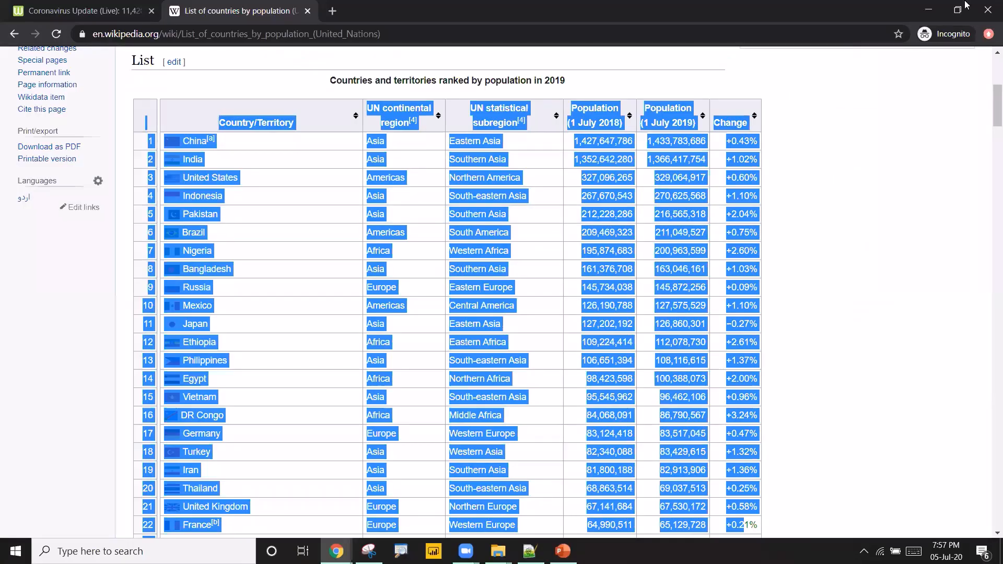
# Open the workbook Ex6_NO Vlookup.xlsx from the DataSkills July 2020 folder.
pyautogui.click(939, 7)
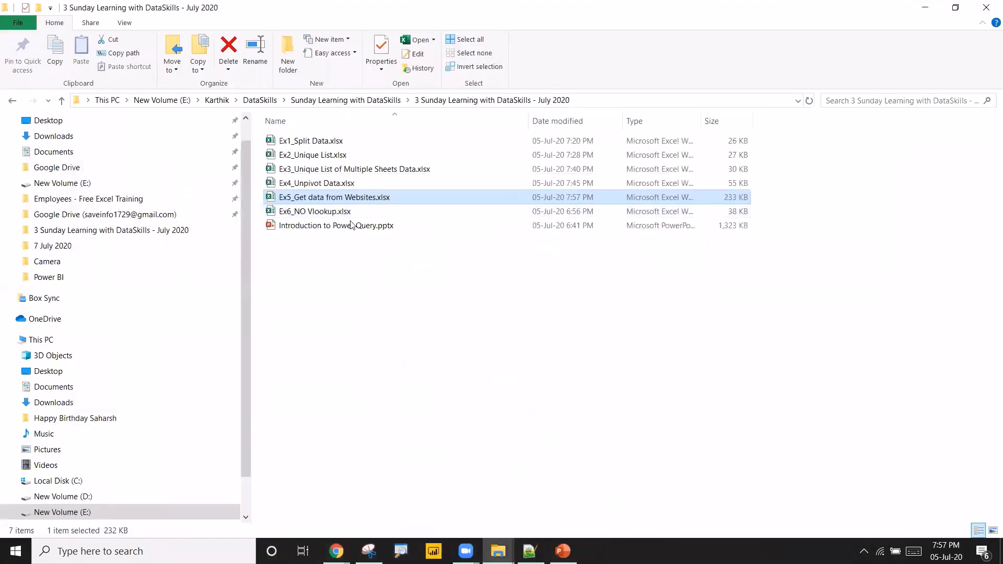
pyautogui.click(411, 212)
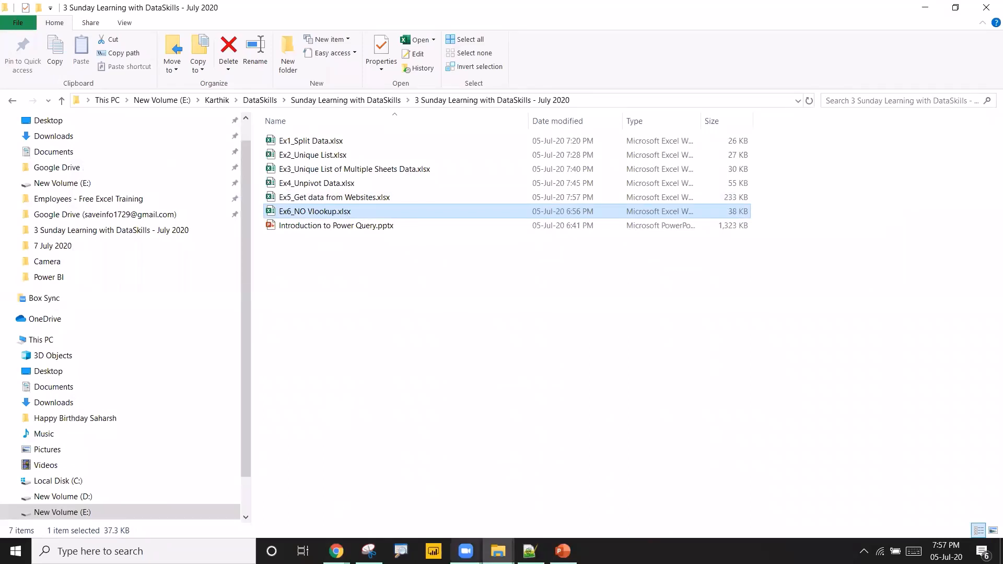
pyautogui.click(466, 552)
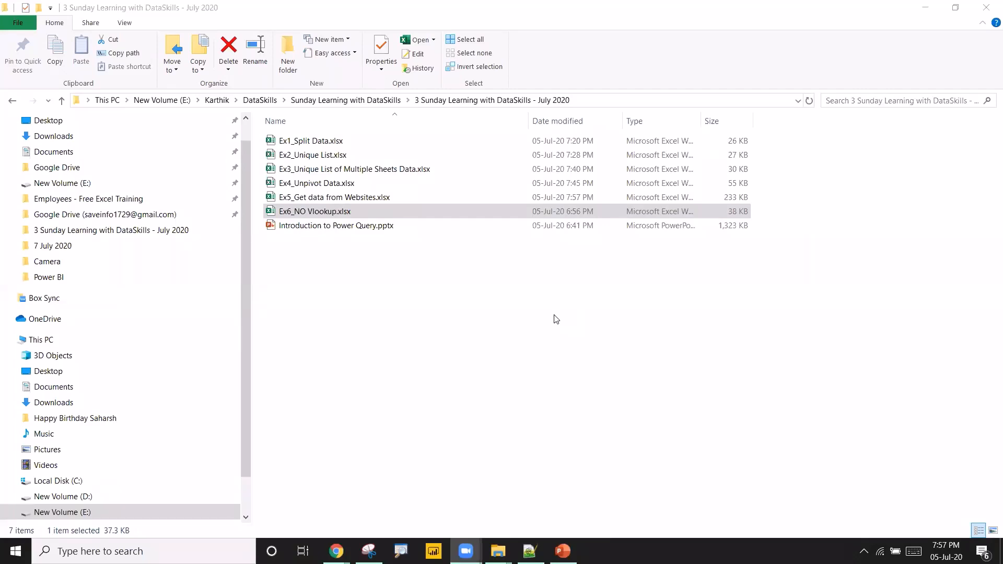
pyautogui.click(357, 212)
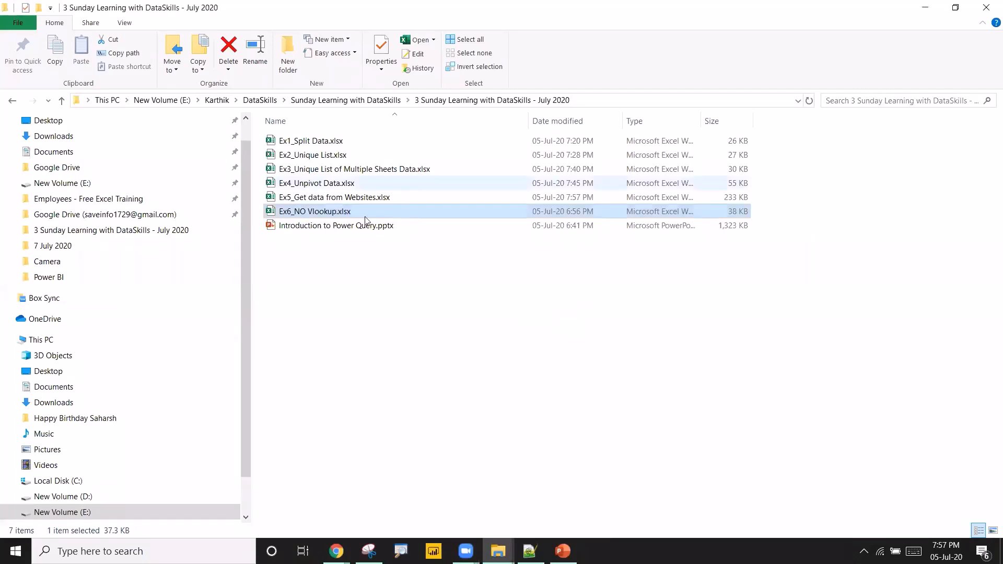
pyautogui.doubleClick(331, 217)
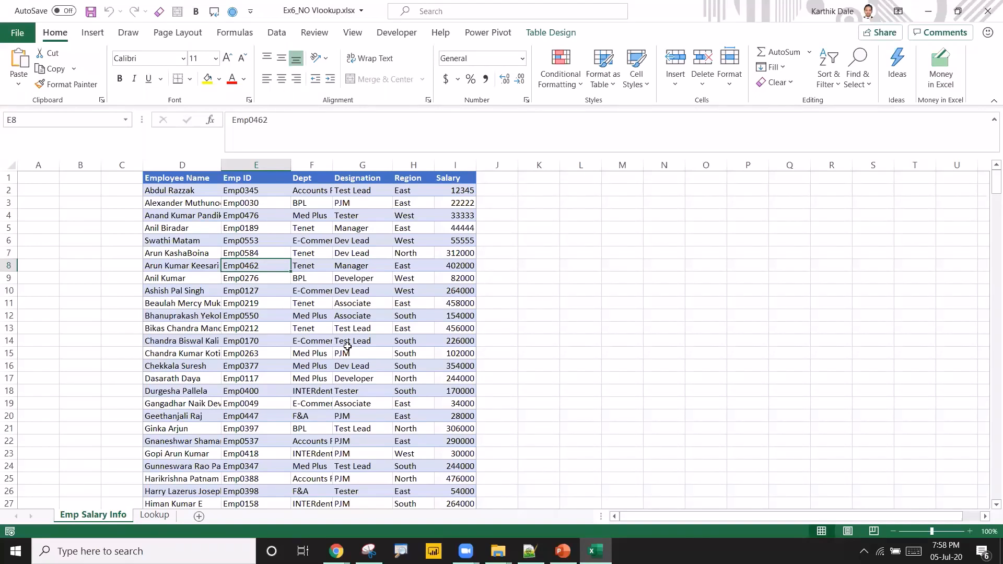
# Autofit the Employee Name column width in the employee salary table.
pyautogui.click(195, 220)
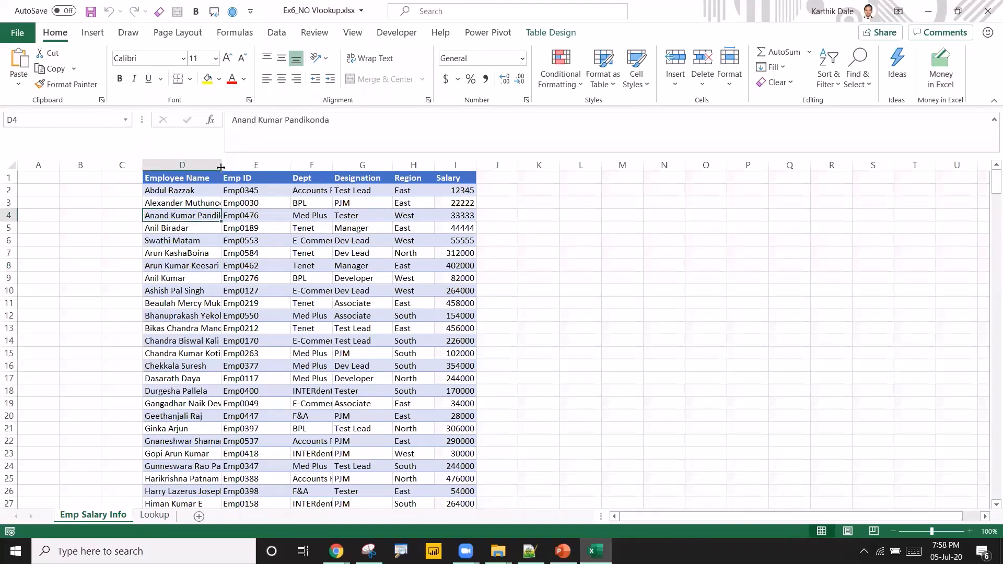
pyautogui.moveTo(221, 166); pyautogui.dragTo(231, 167)
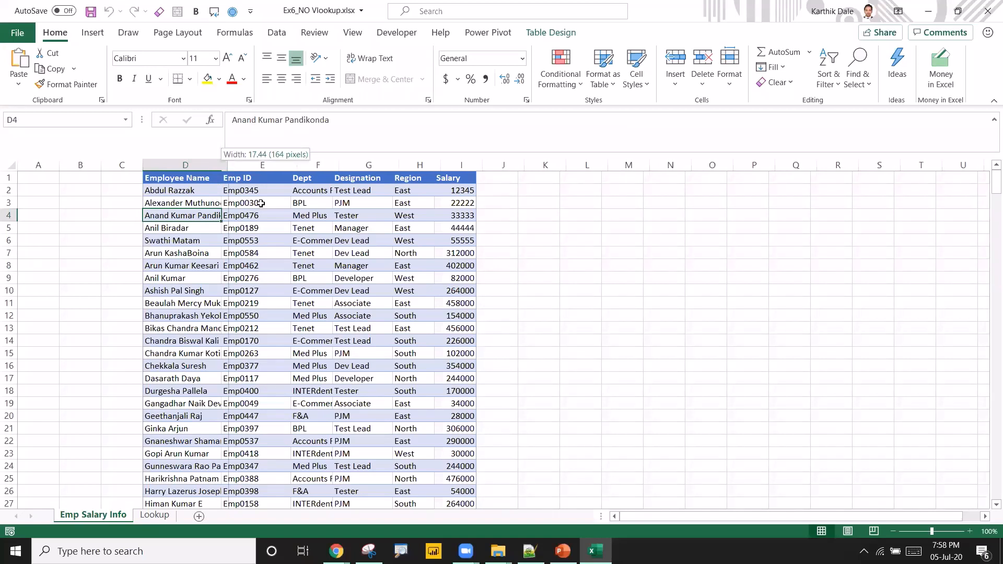
pyautogui.hotkey('alt', 'h')
pyautogui.press('o')
pyautogui.press('i')
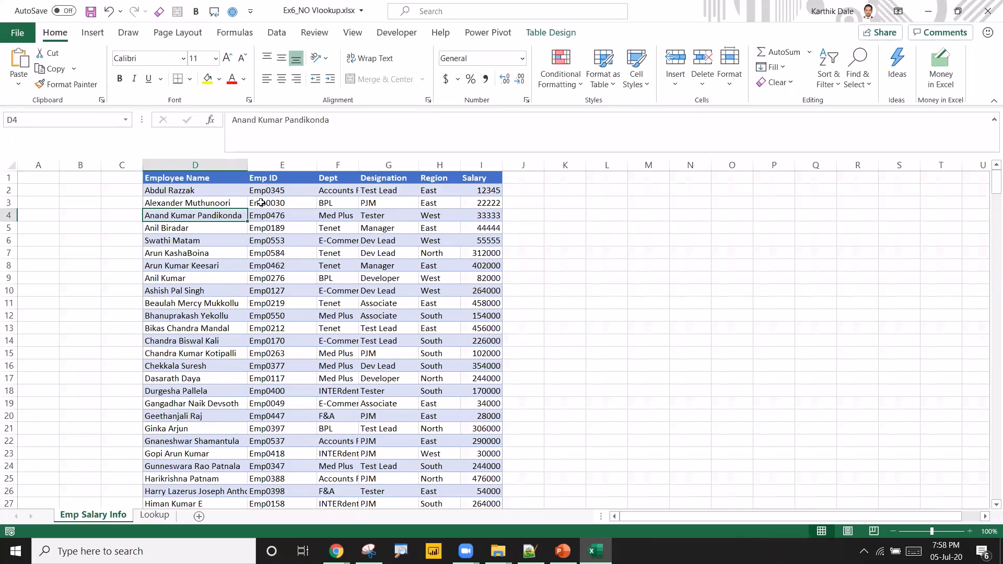
# Examine the employee salary table's columns and values.
pyautogui.moveTo(198, 180); pyautogui.dragTo(396, 367)
pyautogui.click(396, 366)
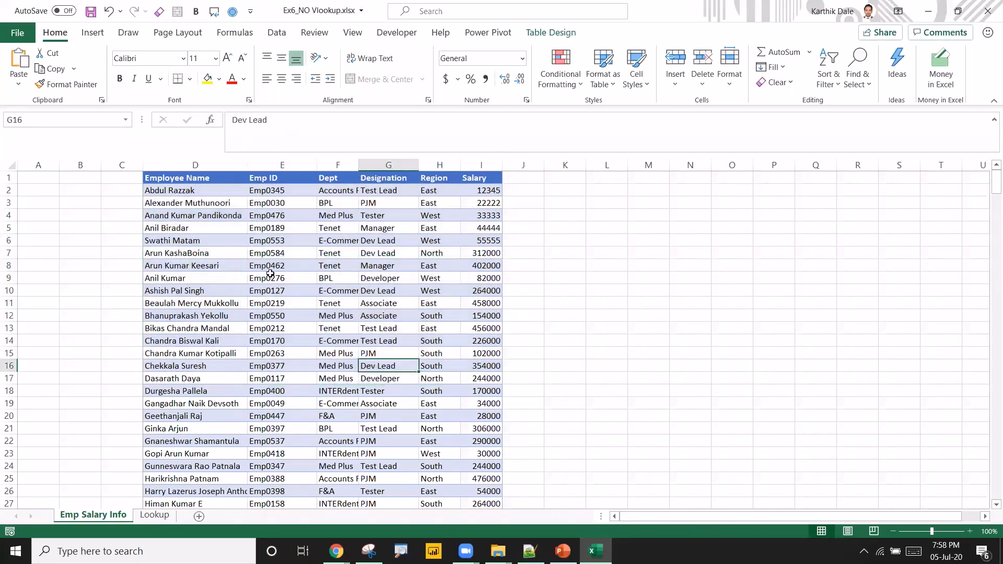
pyautogui.click(284, 220)
pyautogui.click(334, 215)
pyautogui.click(487, 222)
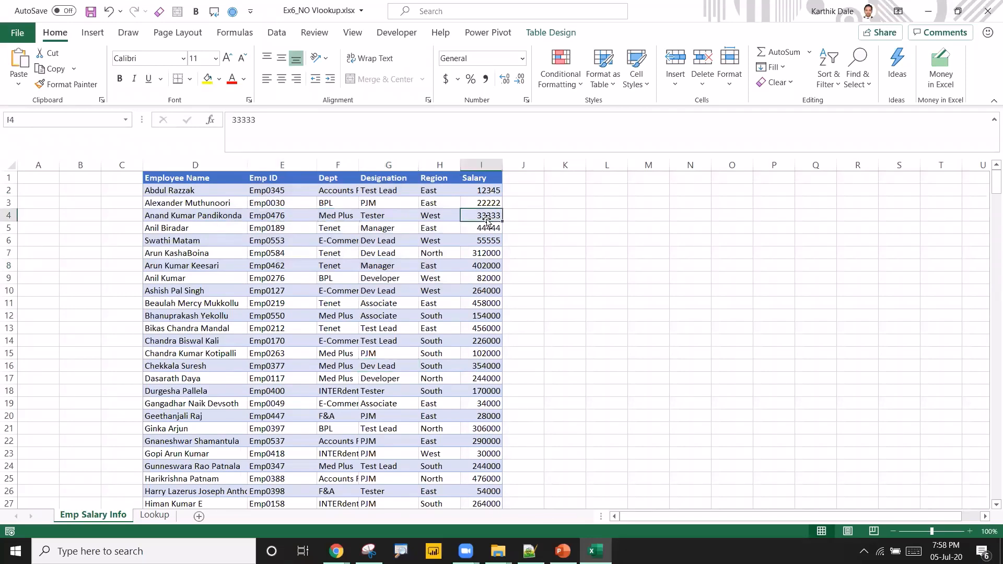
# Compare the Region and Manager table on the Lookup sheet with the employee table's Region column.
pyautogui.click(152, 519)
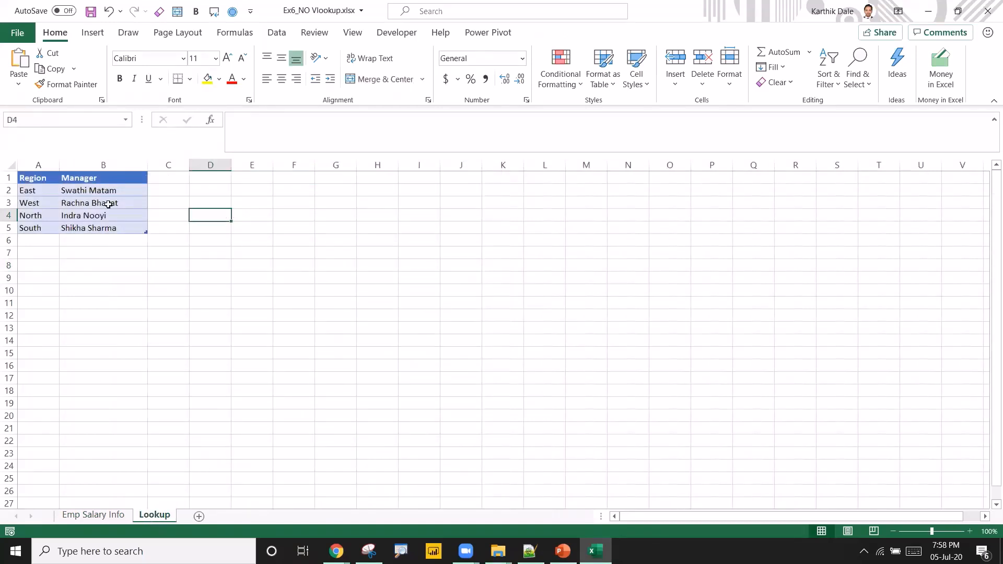
pyautogui.click(104, 205)
pyautogui.moveTo(29, 191); pyautogui.dragTo(31, 229)
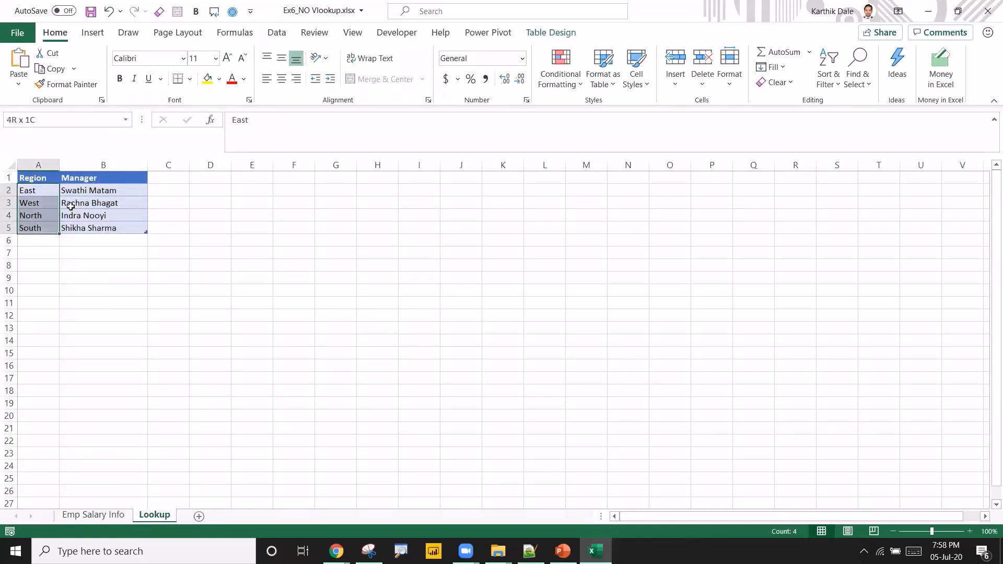
pyautogui.moveTo(74, 190); pyautogui.dragTo(81, 226)
pyautogui.click(36, 193)
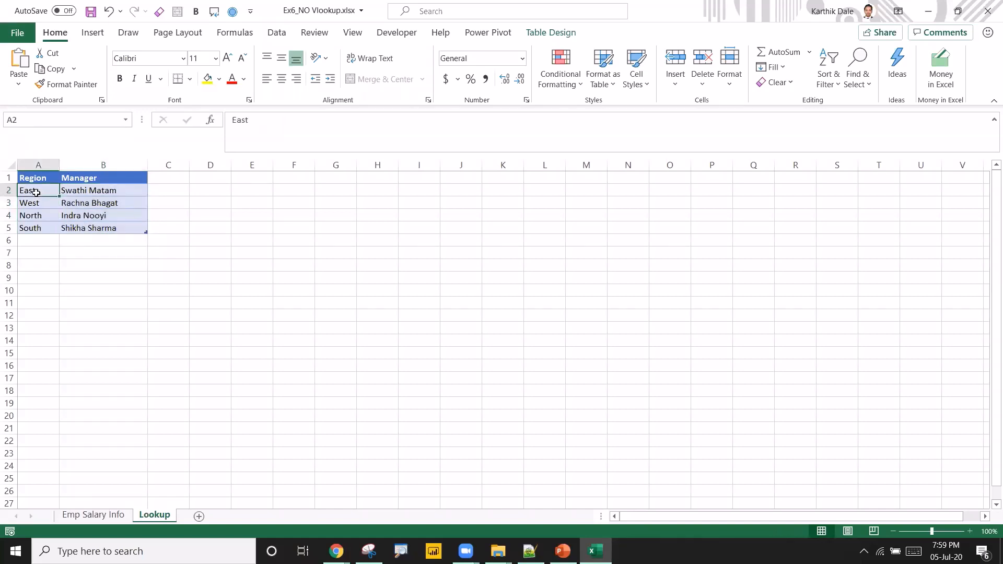
pyautogui.click(77, 192)
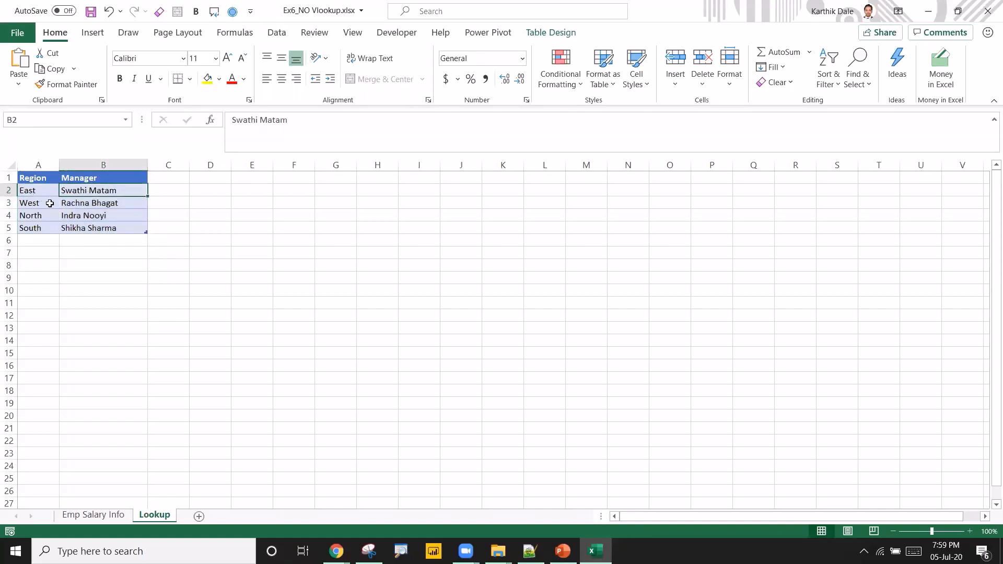
pyautogui.click(49, 204)
pyautogui.click(79, 205)
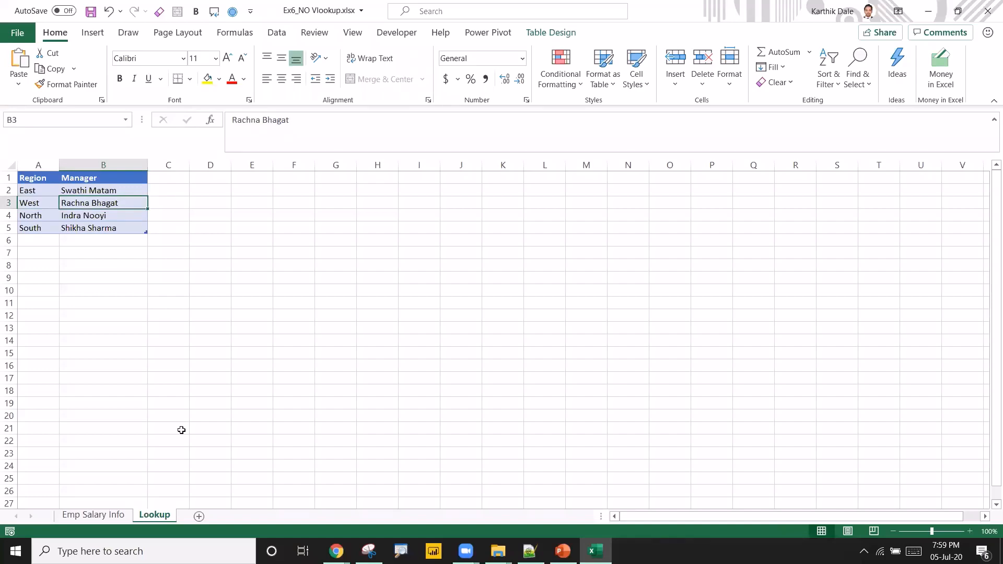
pyautogui.click(87, 517)
pyautogui.click(386, 265)
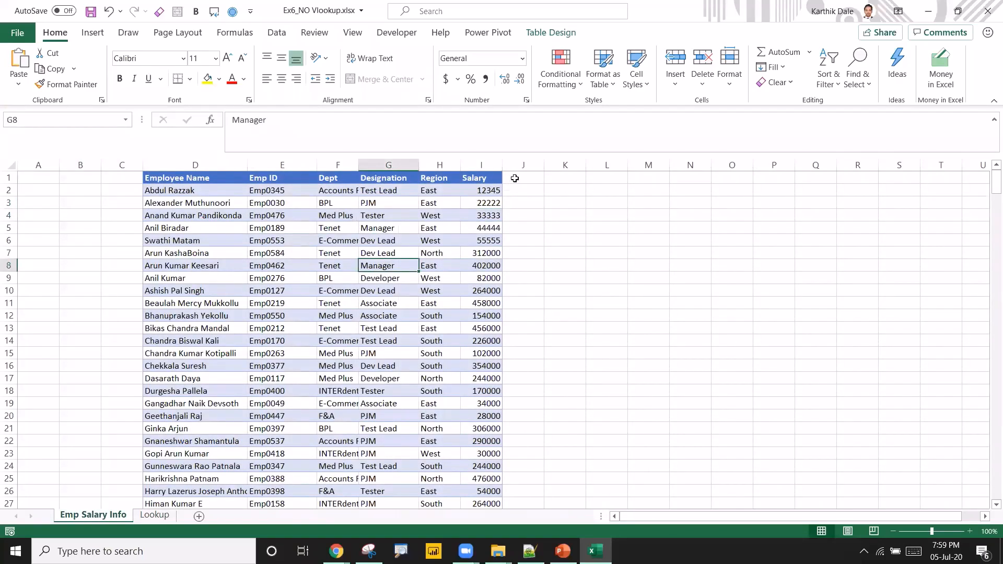
pyautogui.moveTo(429, 191); pyautogui.dragTo(449, 310)
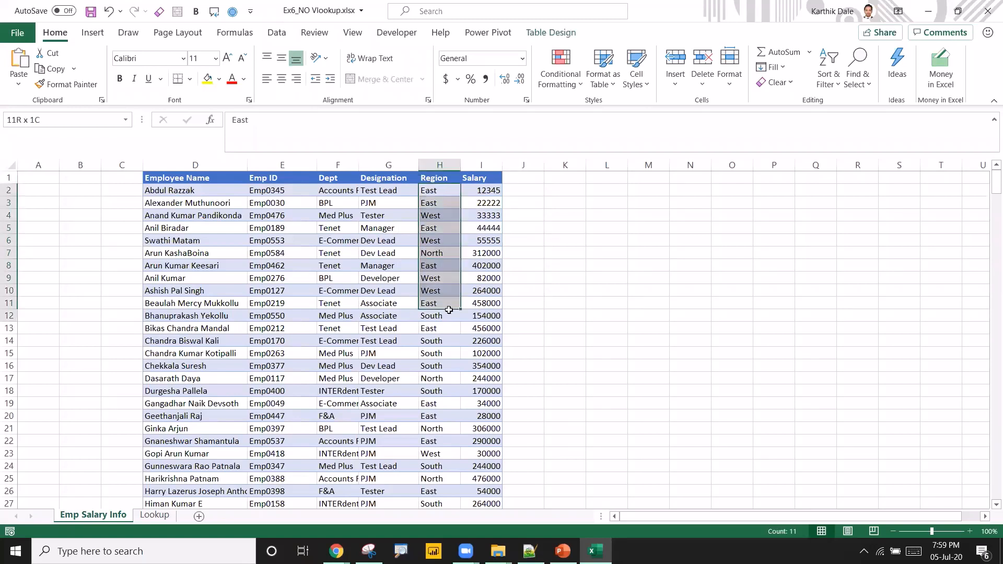
pyautogui.moveTo(524, 190); pyautogui.dragTo(531, 291)
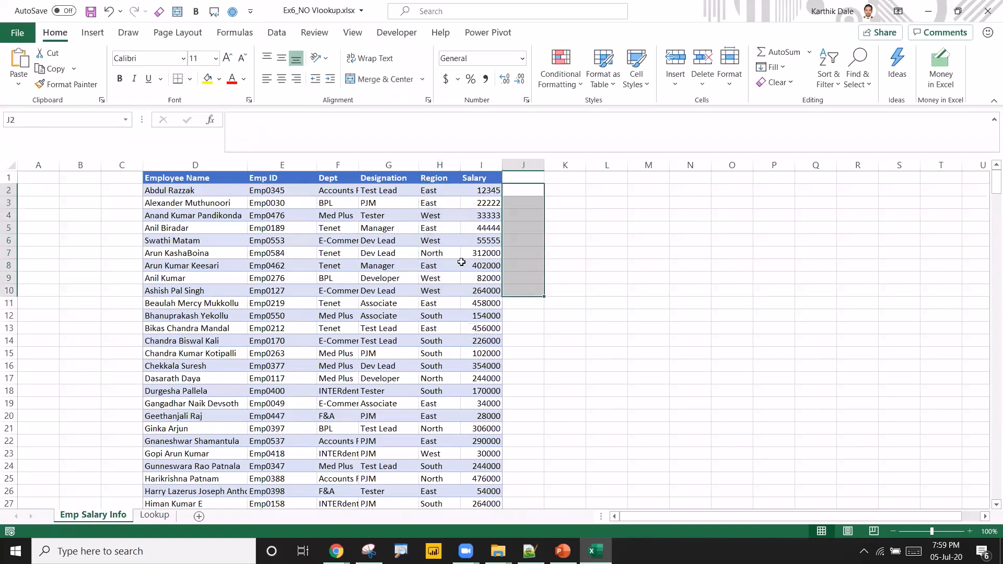
pyautogui.click(516, 179)
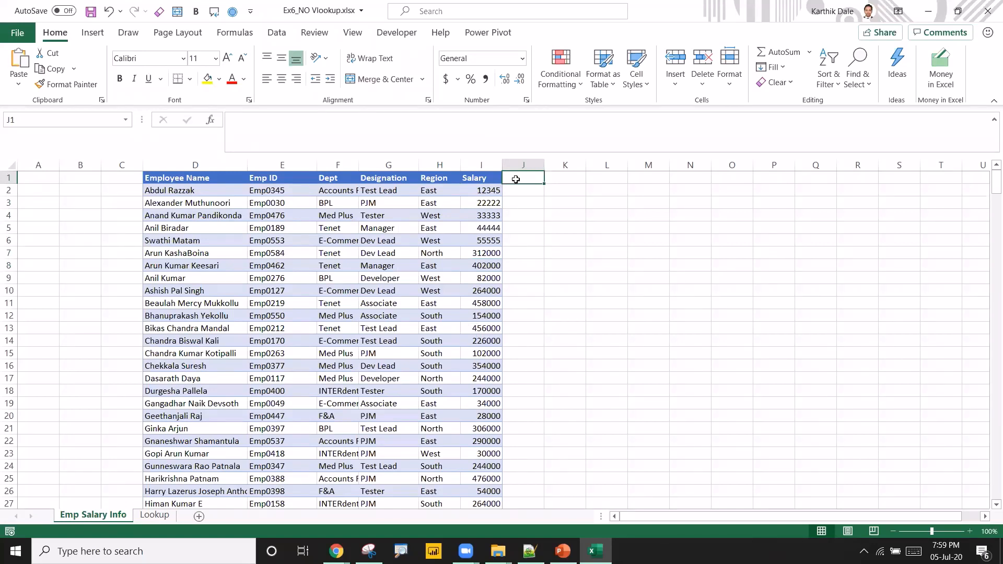
pyautogui.write('Manager')
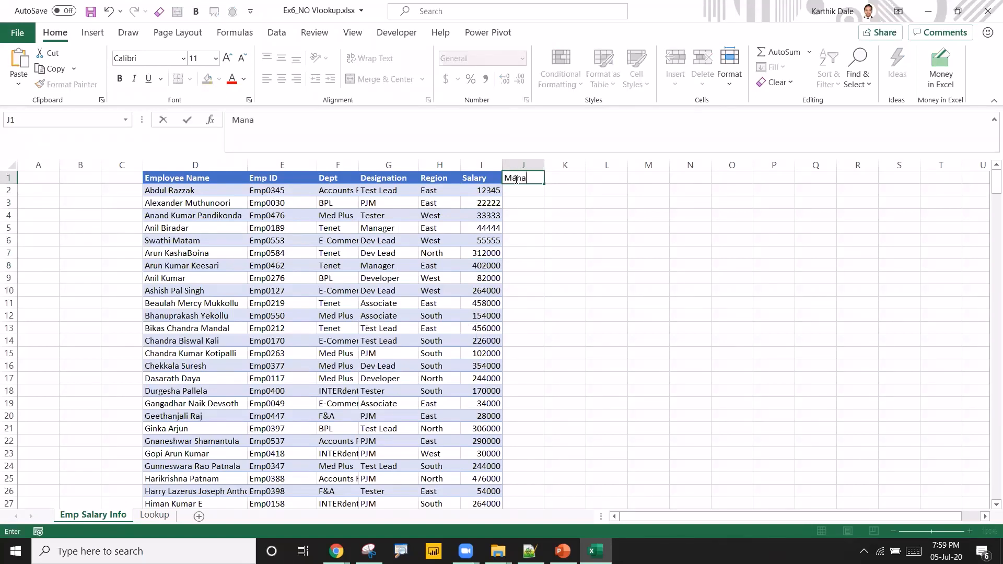
pyautogui.press('Return')
pyautogui.write('=')
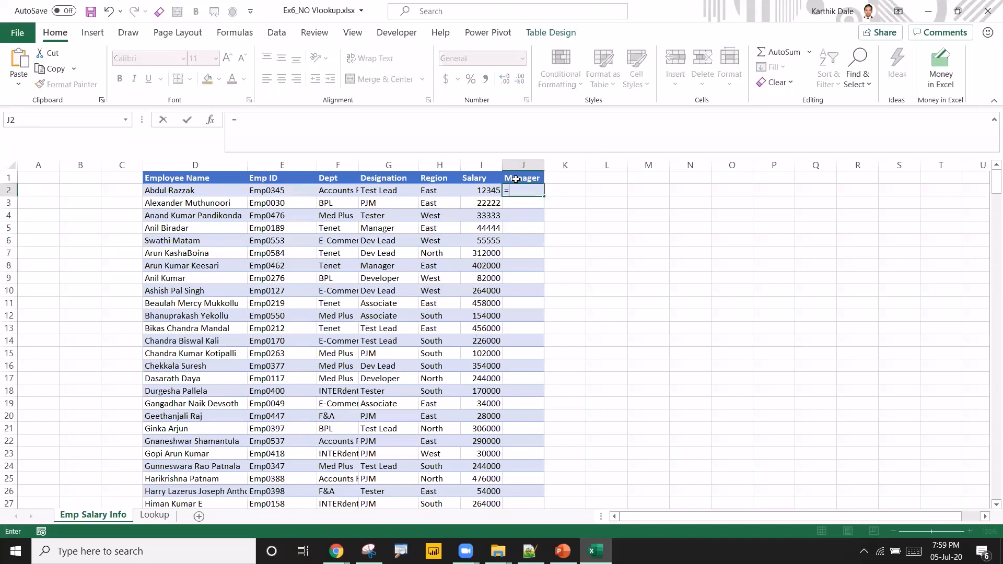
pyautogui.write('VLOOKUP(')
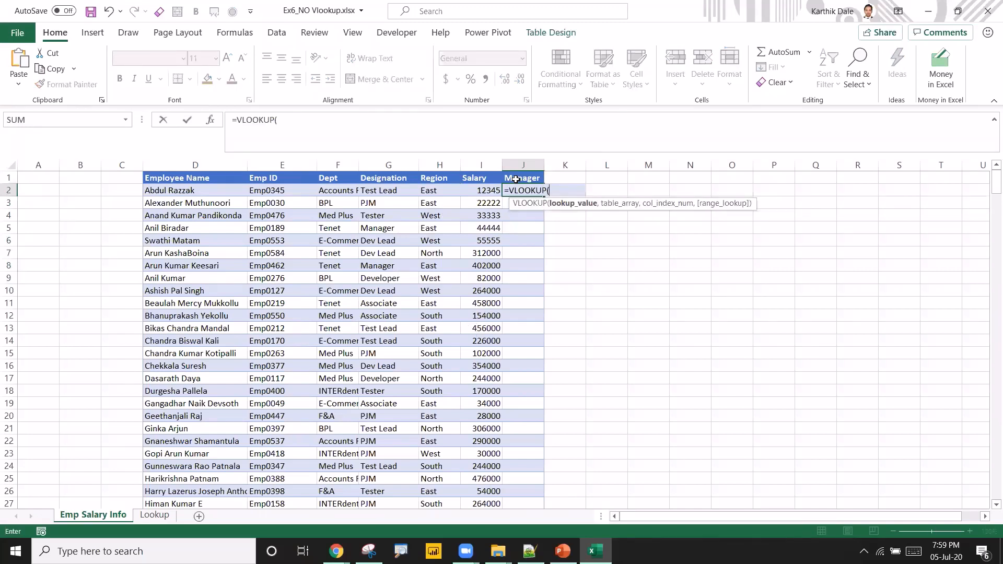
pyautogui.press('Escape')
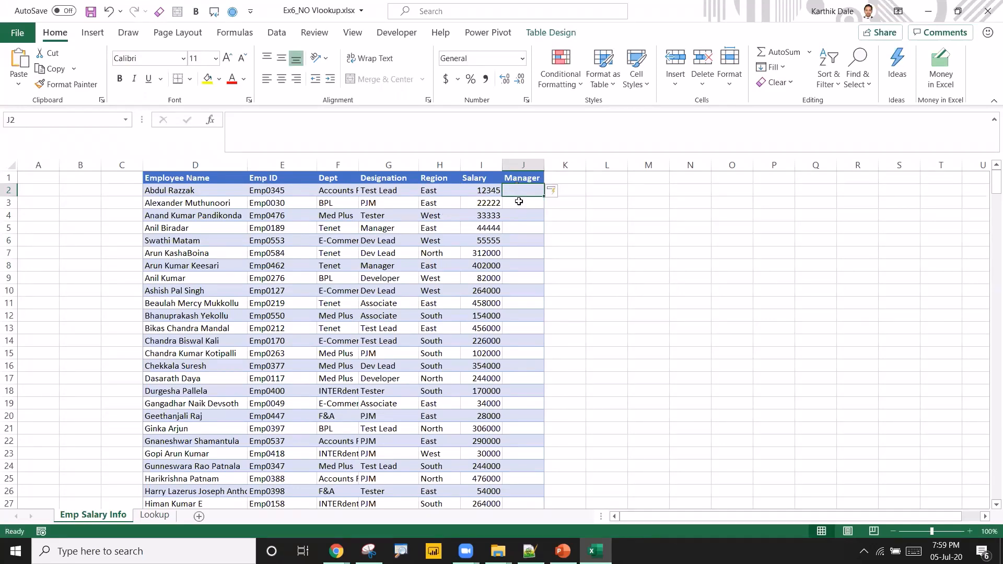
pyautogui.rightClick(519, 202)
pyautogui.moveTo(632, 293)
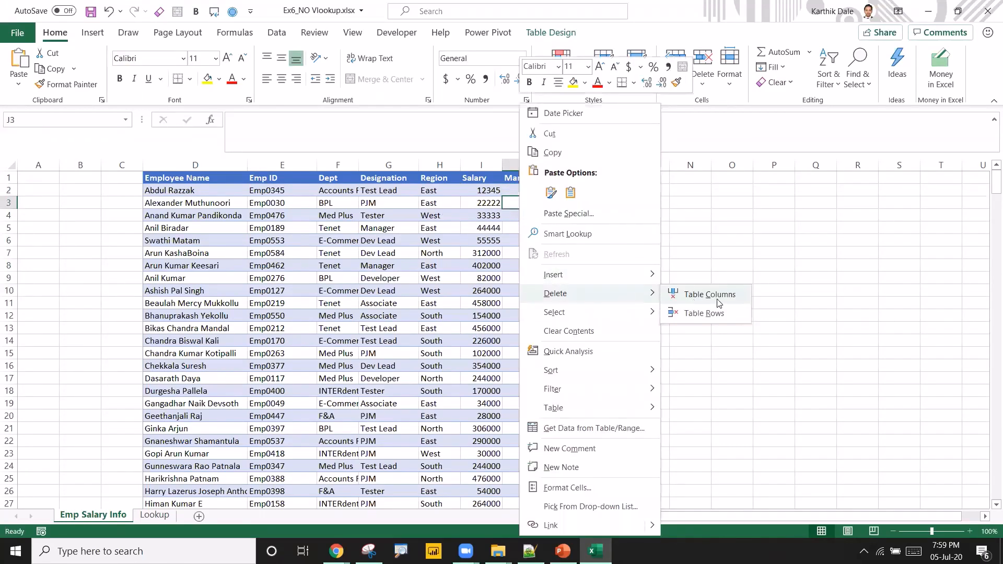
pyautogui.click(718, 301)
# Save the workbook.
pyautogui.click(422, 239)
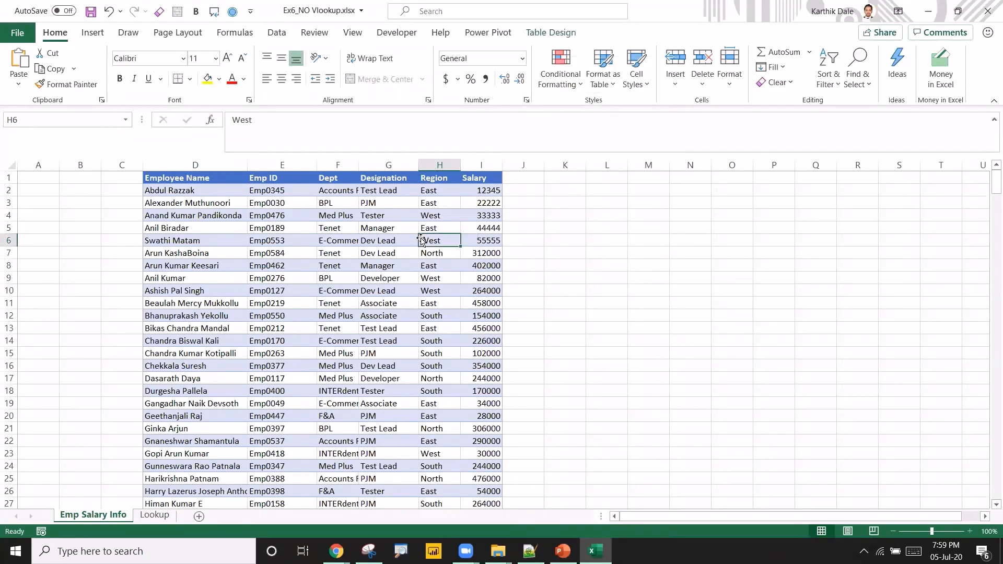
pyautogui.hotkey('ctrl', 's')
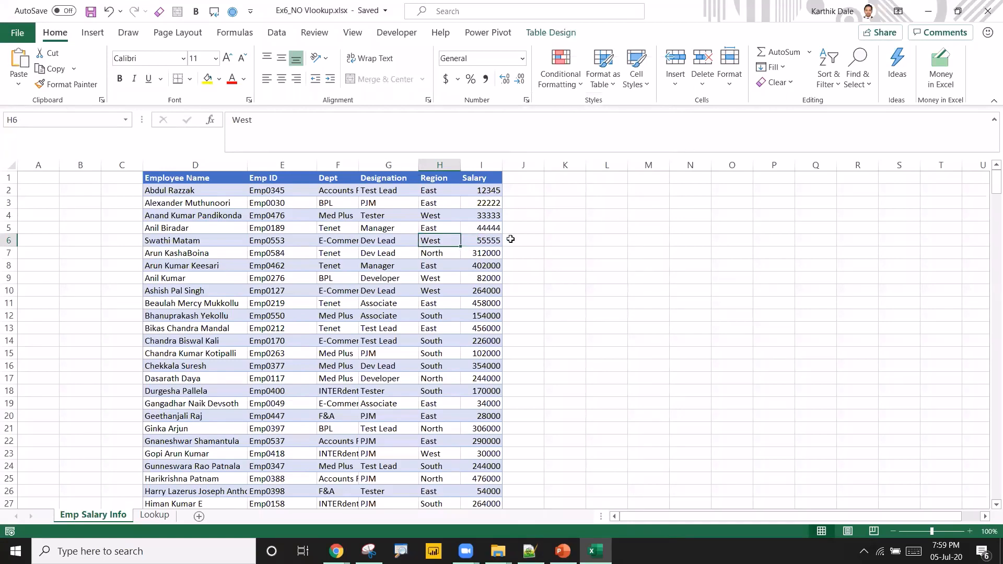
# Create a Power Query query from the employee salary table and load it as a connection only.
pyautogui.click(288, 262)
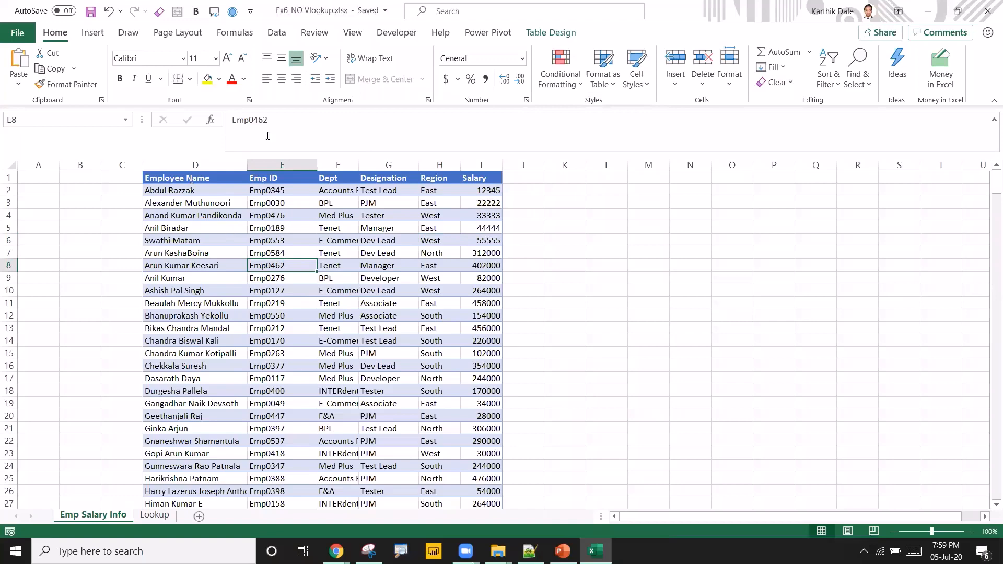
pyautogui.click(277, 33)
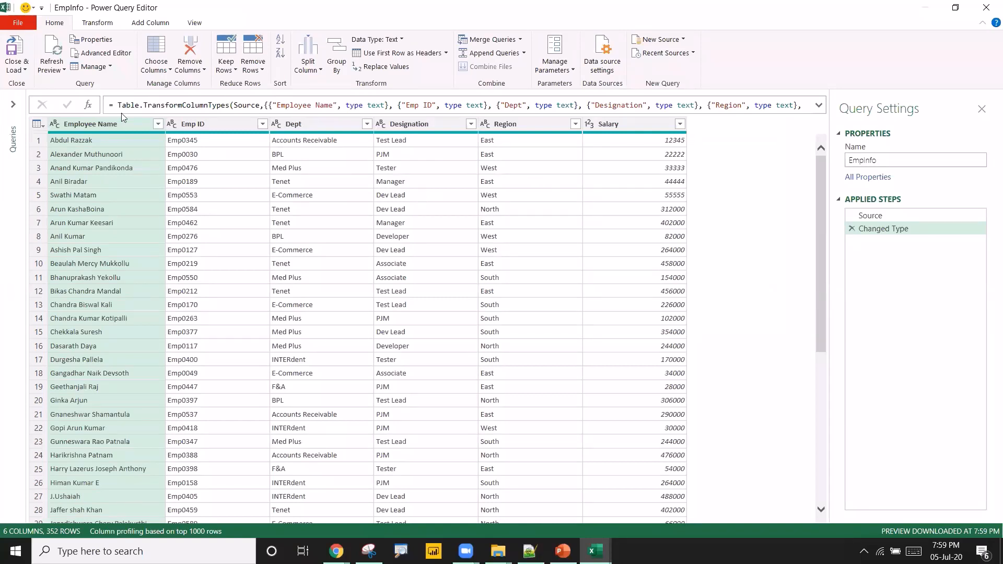
pyautogui.click(15, 70)
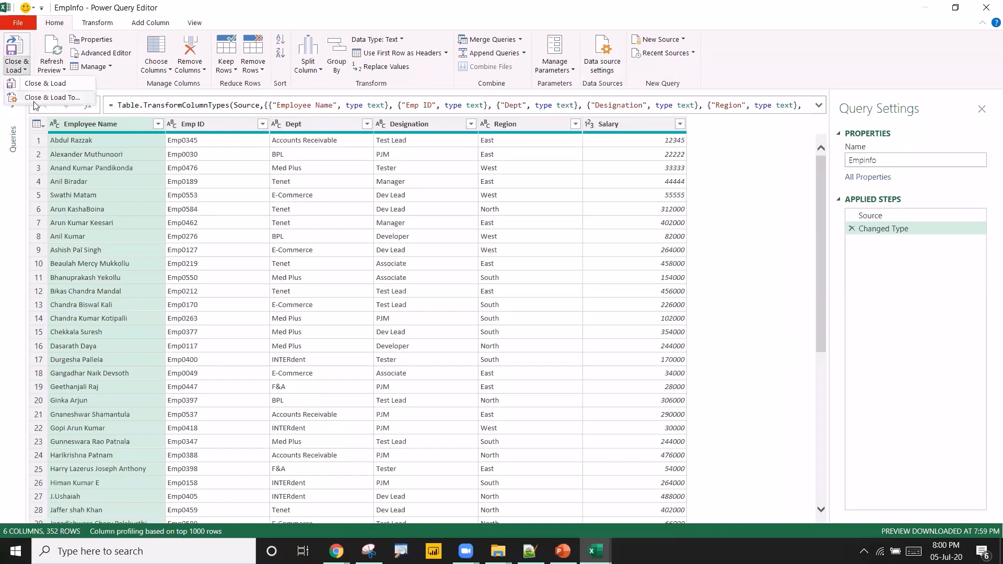
pyautogui.click(34, 99)
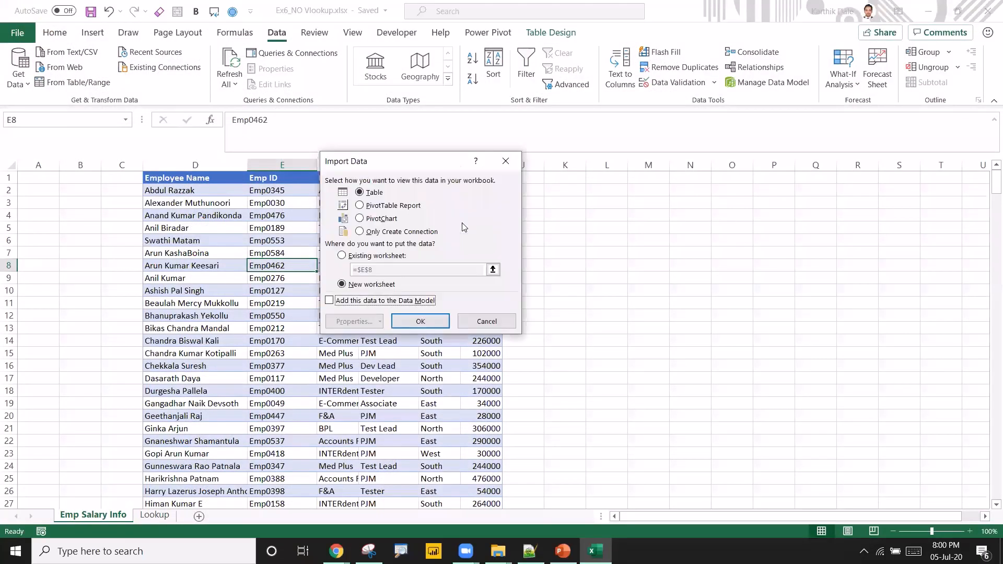
pyautogui.click(390, 232)
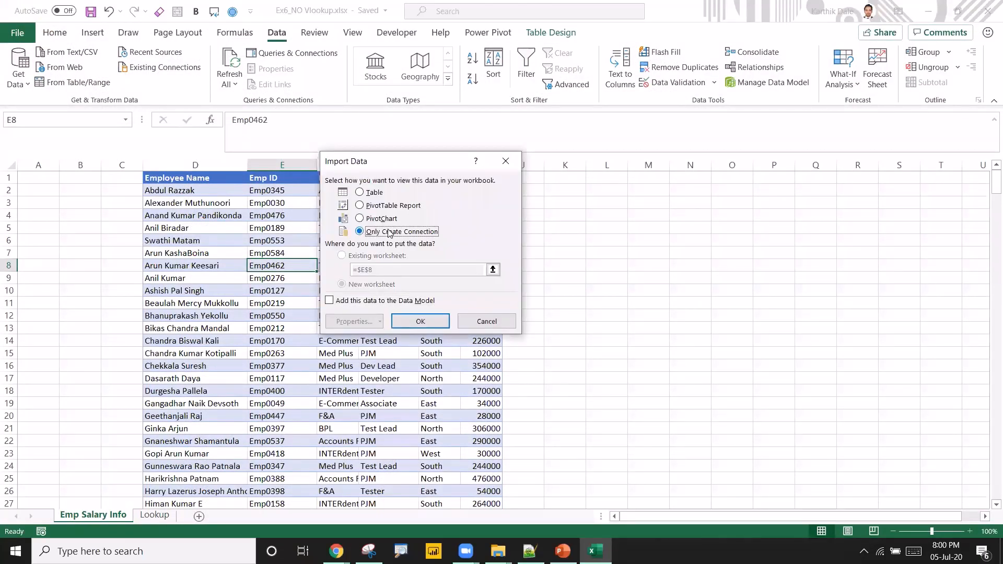
pyautogui.click(429, 320)
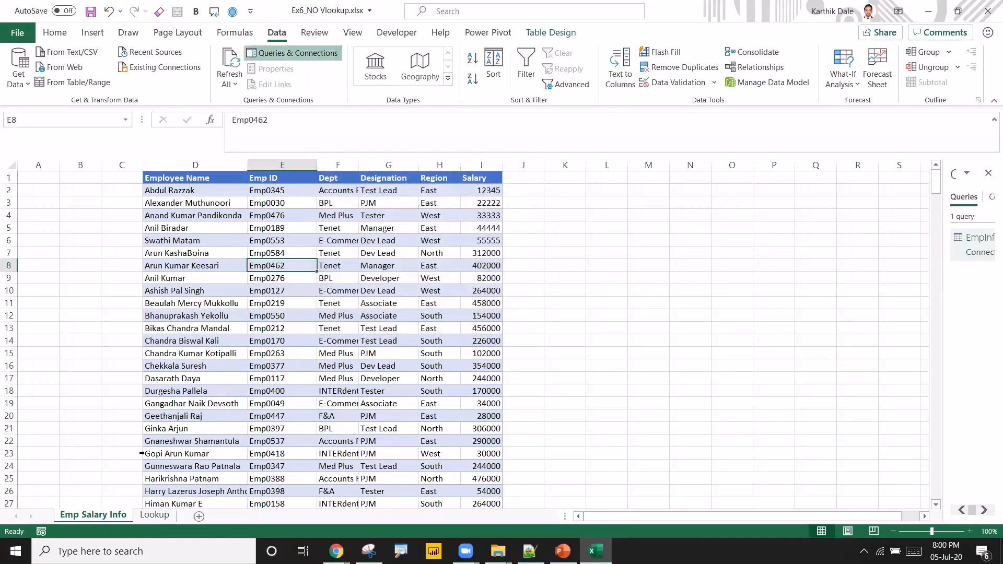
# Create a Power Query query from the Region and Manager table on the Lookup sheet and load it as a connection only.
pyautogui.click(170, 515)
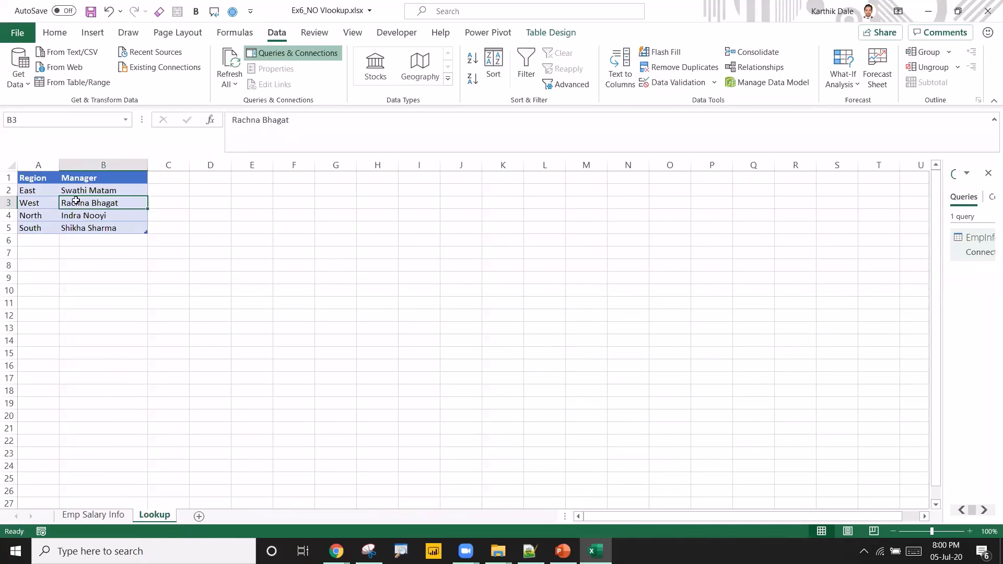
pyautogui.click(78, 85)
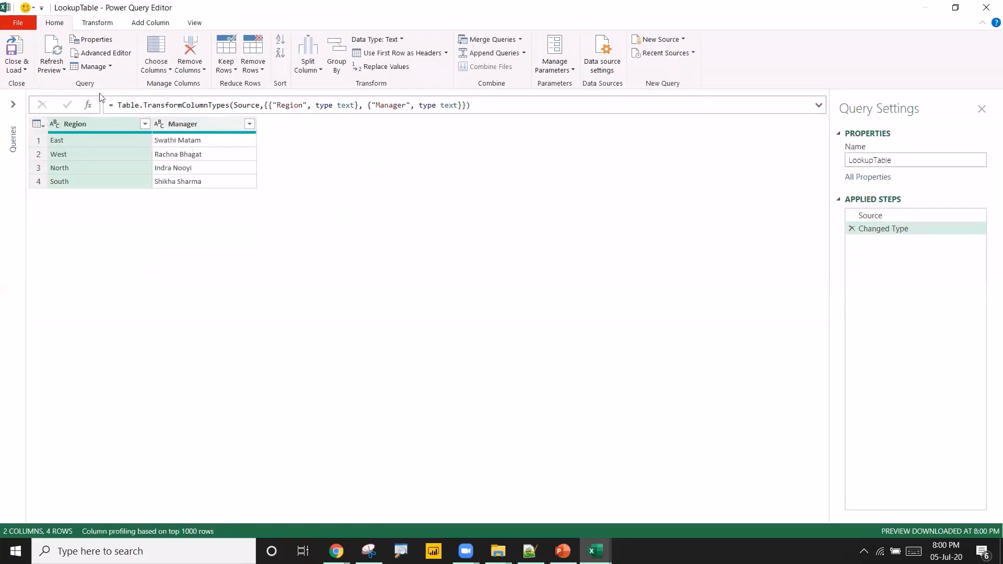
pyautogui.click(18, 71)
pyautogui.click(52, 98)
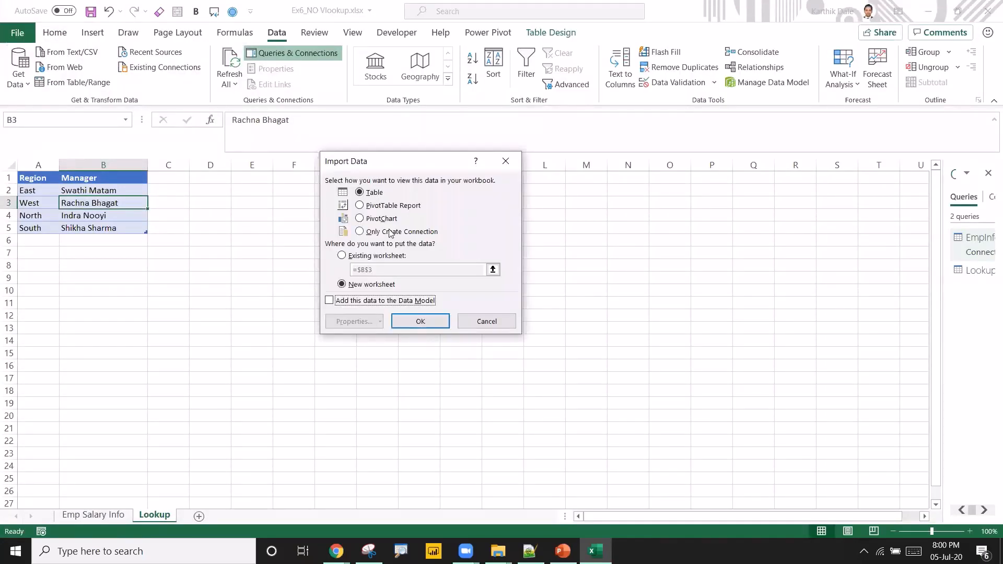
pyautogui.click(388, 236)
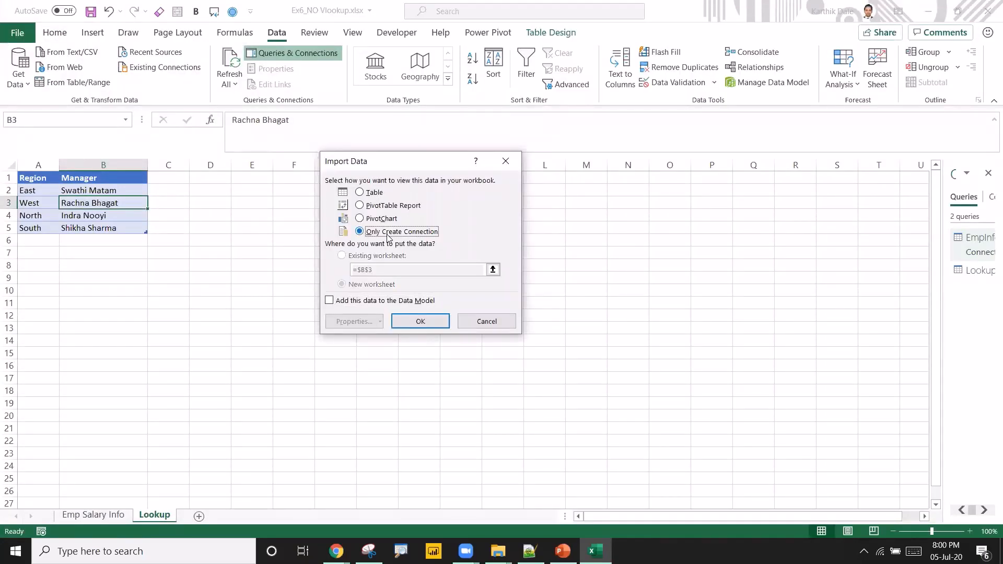
pyautogui.click(432, 322)
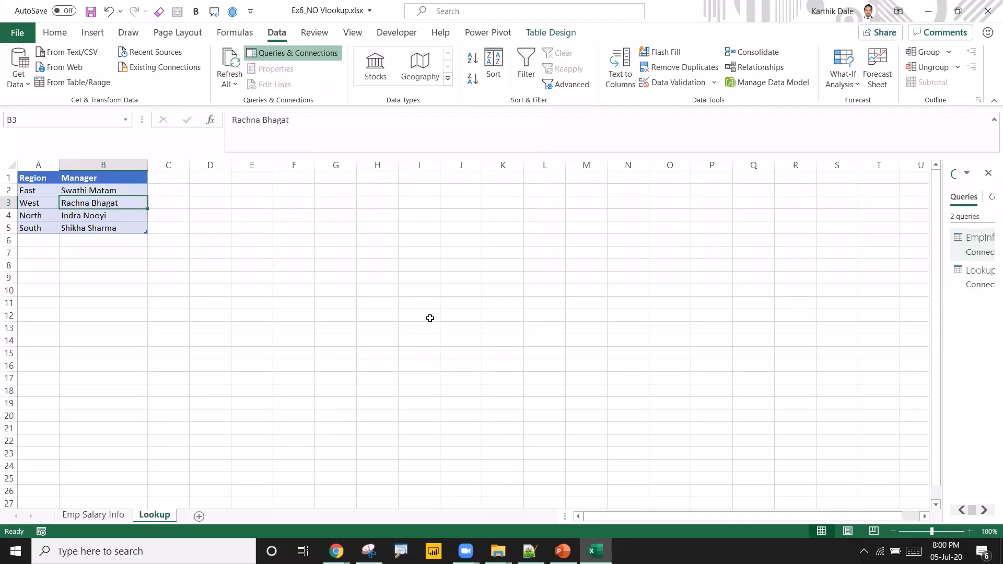
# Start merging queries, choosing EmpInfo as the first table and LookupTable as the second table.
pyautogui.click(27, 87)
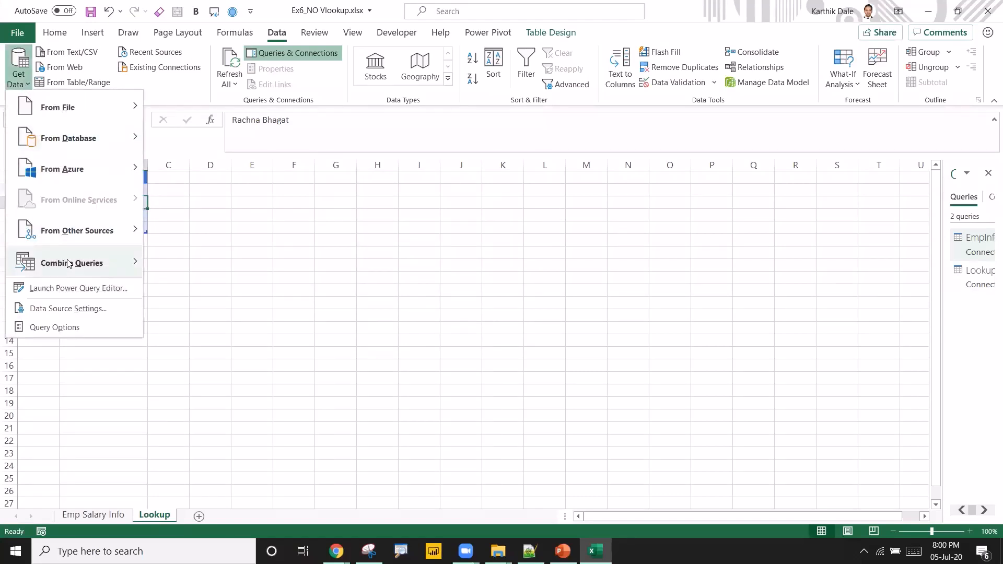
pyautogui.moveTo(69, 264)
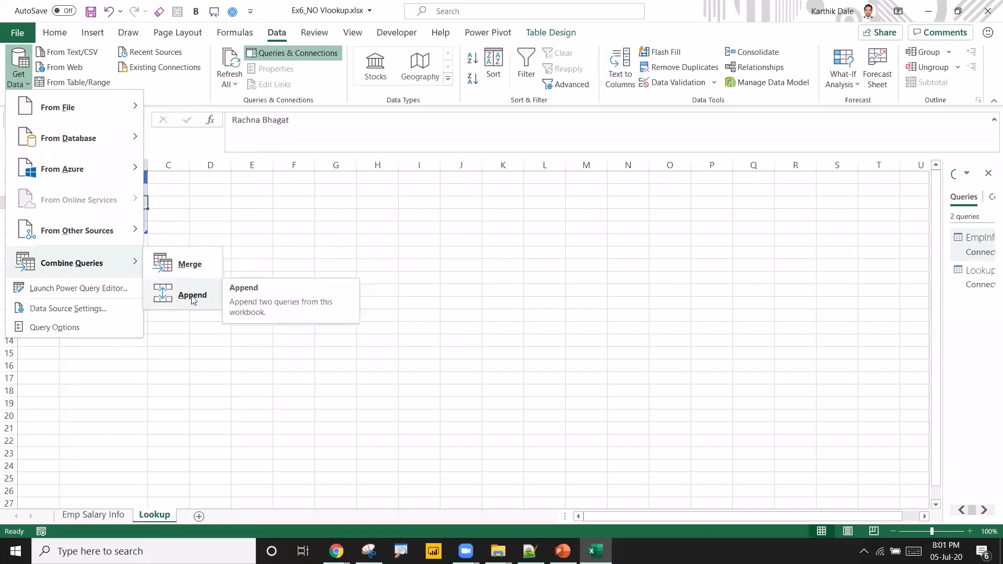
pyautogui.click(181, 271)
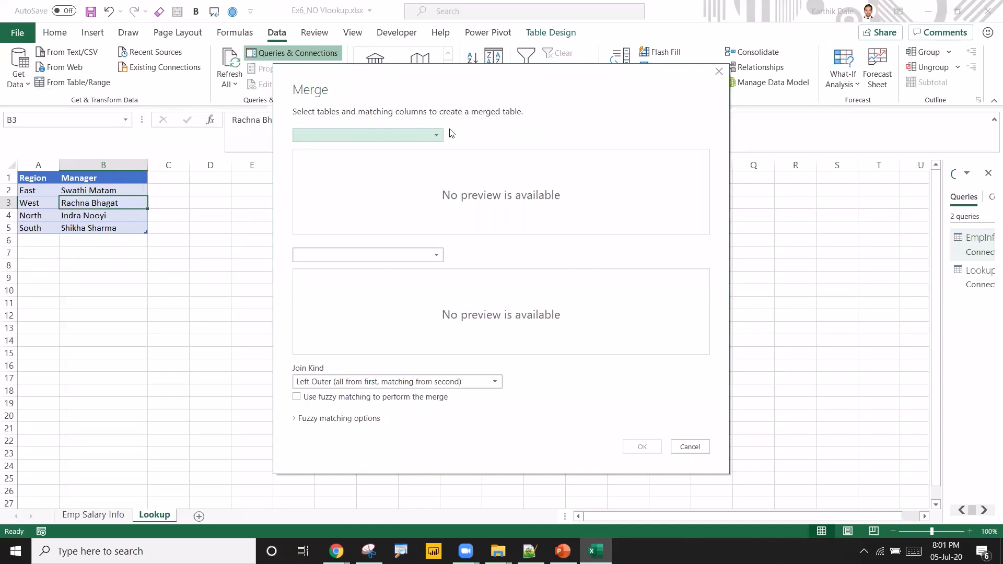
pyautogui.click(424, 135)
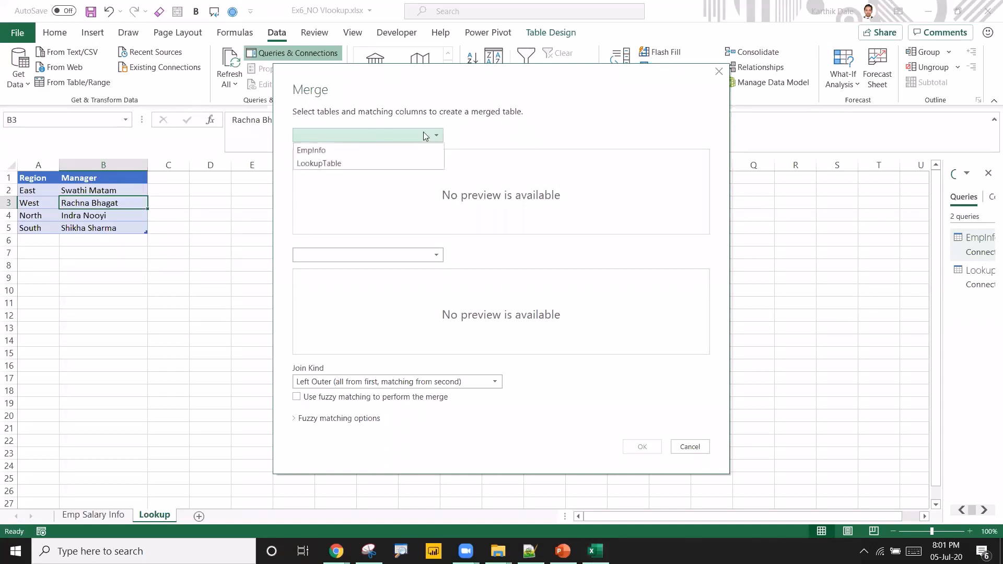
pyautogui.click(313, 150)
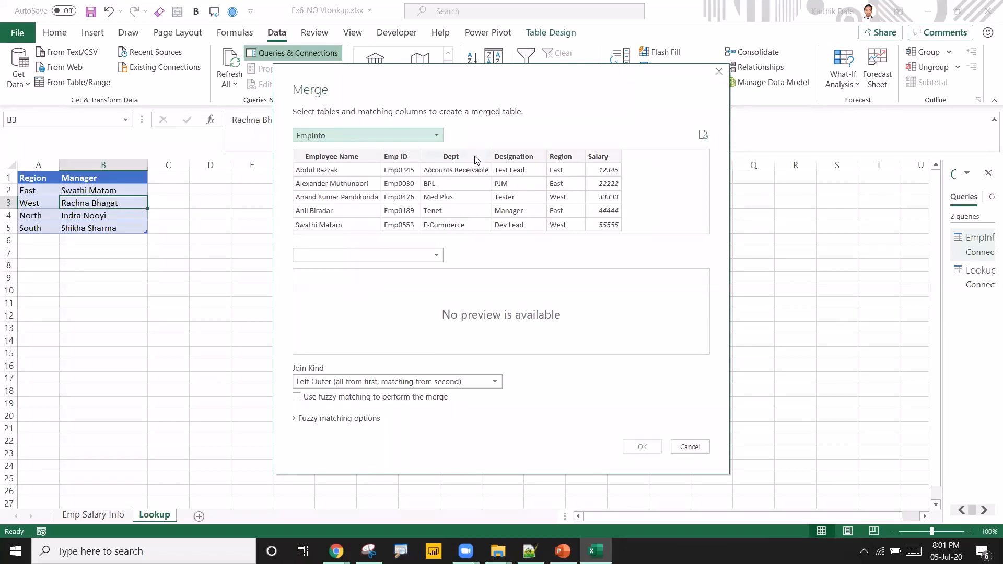
pyautogui.click(418, 255)
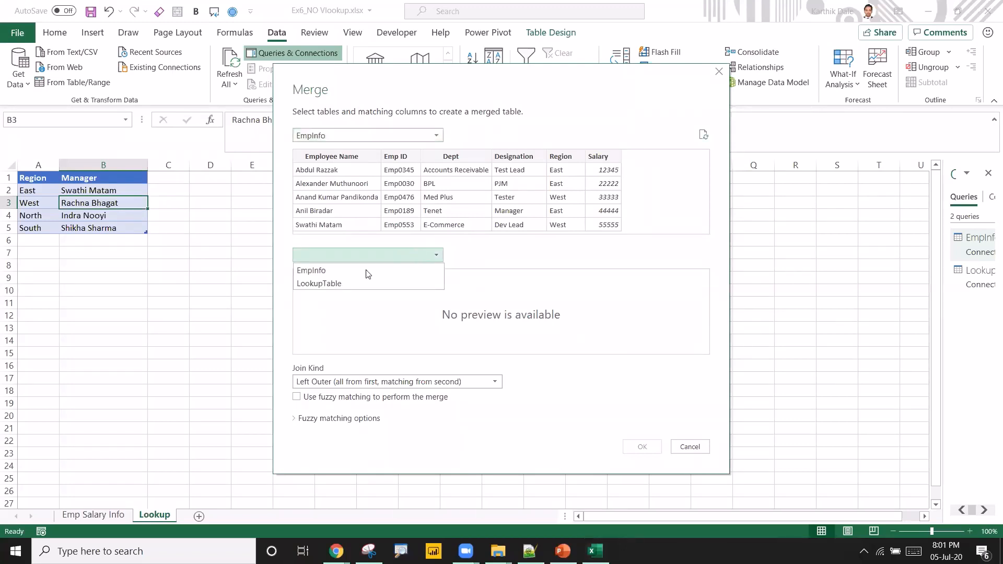
pyautogui.click(341, 284)
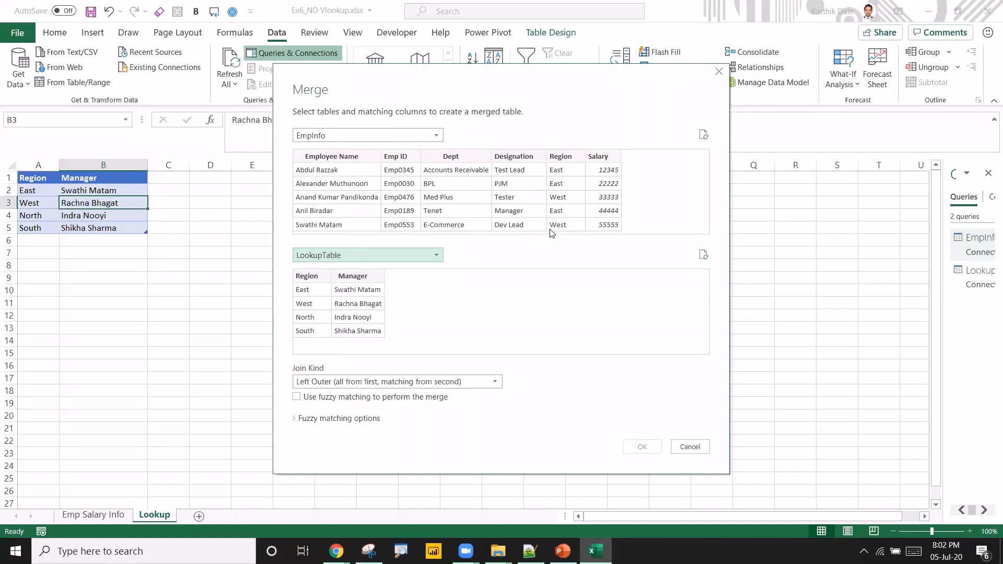
# Match both tables on the Region column with a Left Outer join and confirm the merge.
pyautogui.click(560, 158)
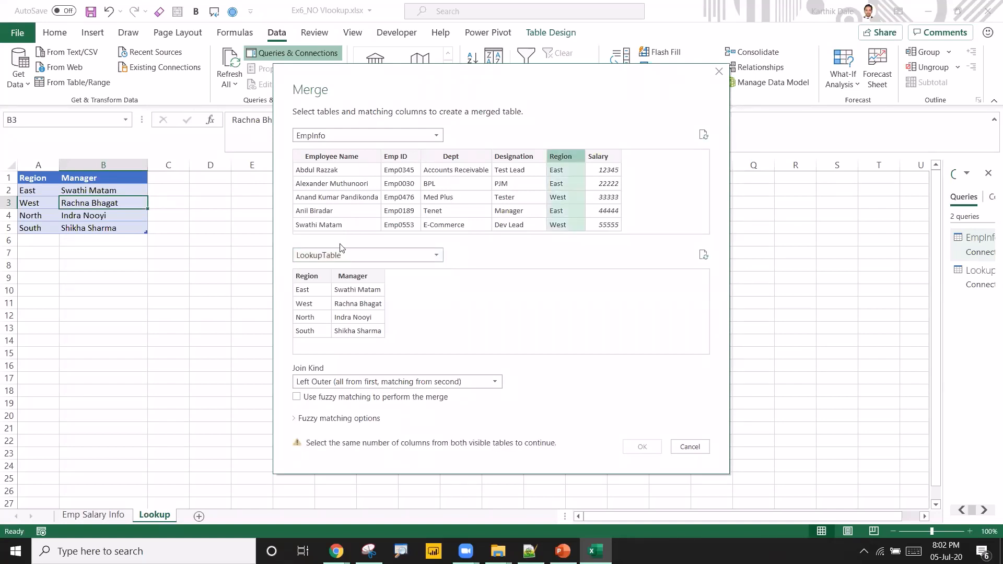
pyautogui.click(308, 277)
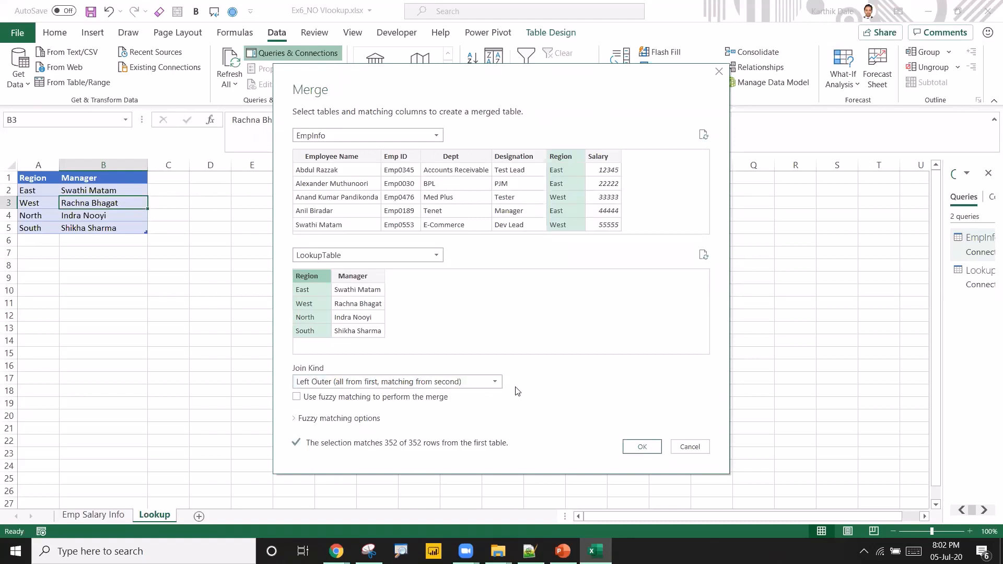
pyautogui.click(648, 449)
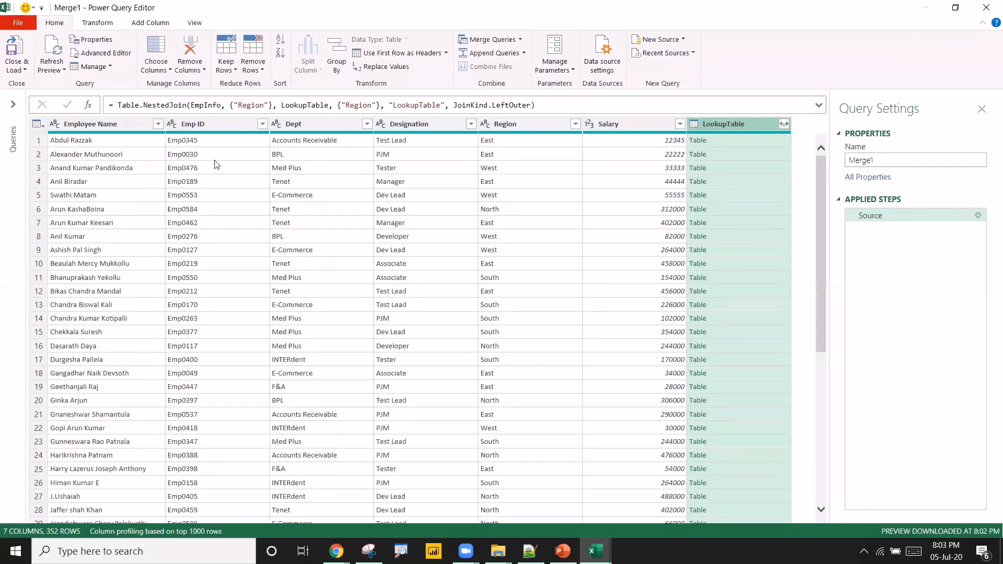
# Expand the LookupTable column to bring in only Manager, without using the original column name as prefix.
pyautogui.click(105, 128)
pyautogui.click(618, 131)
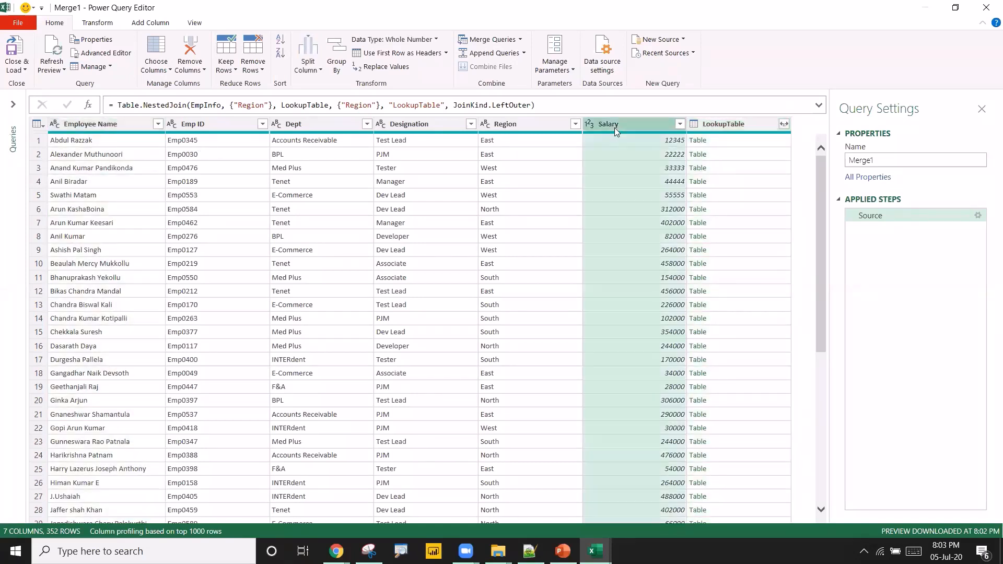
pyautogui.click(737, 126)
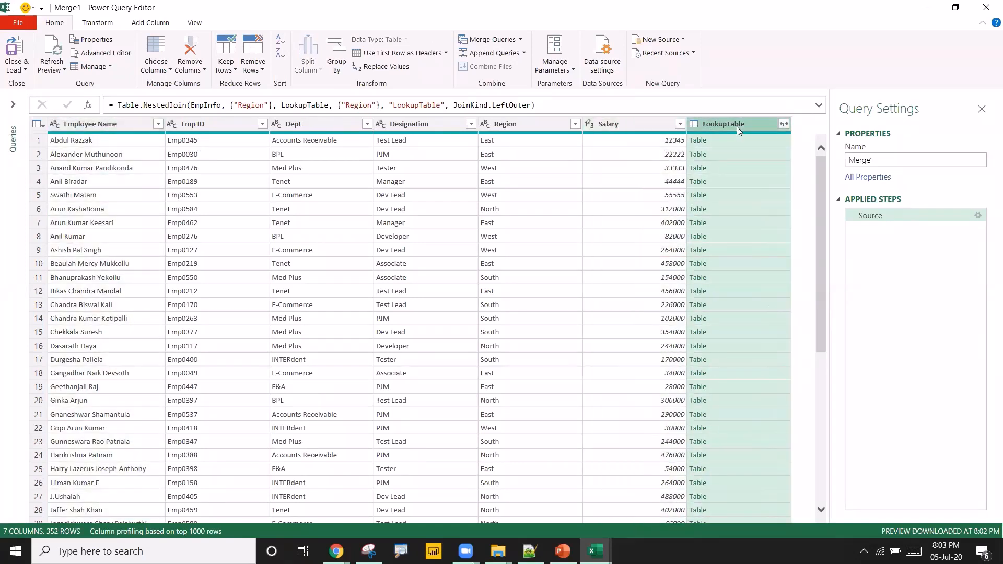
pyautogui.click(726, 140)
pyautogui.click(729, 156)
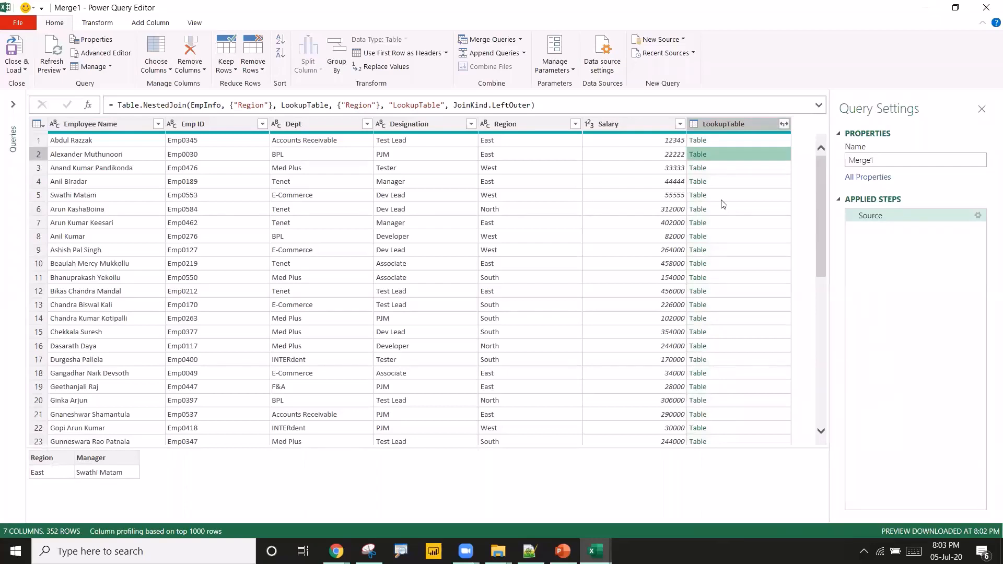
pyautogui.click(732, 196)
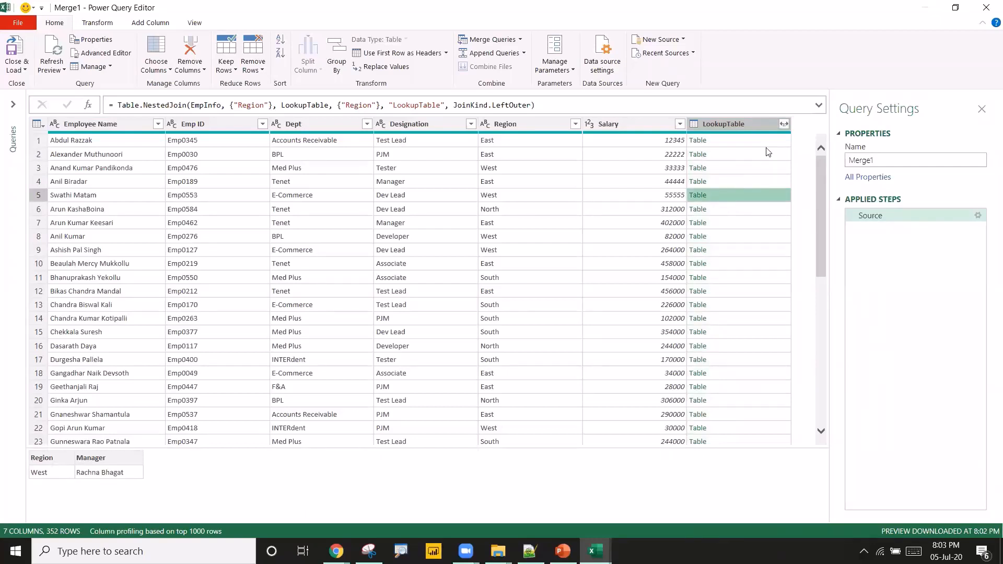
pyautogui.click(785, 125)
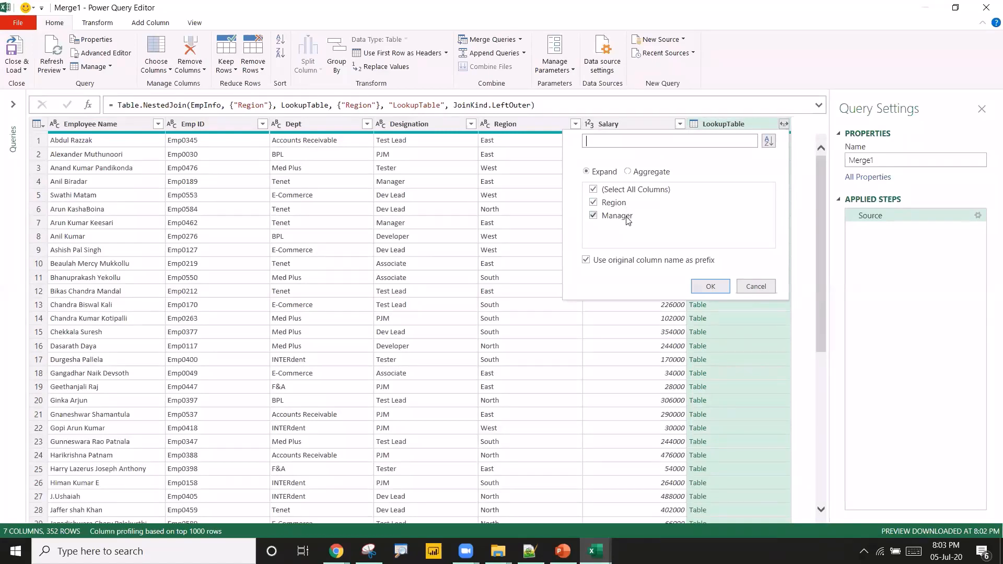
pyautogui.click(594, 204)
pyautogui.click(586, 260)
pyautogui.click(709, 287)
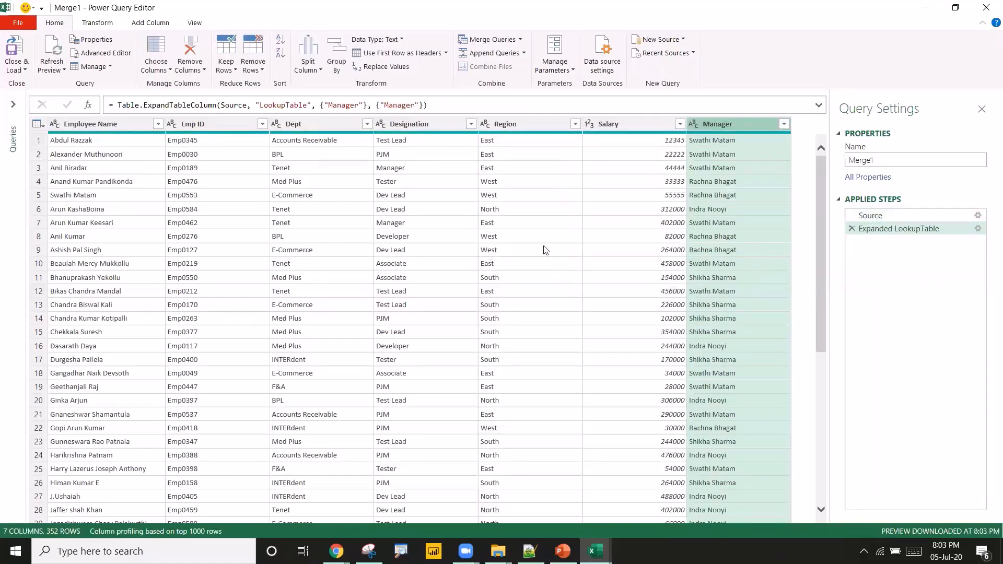
# Rename the merged query to Merged_Table and close the editor, loading it to a worksheet.
pyautogui.click(720, 141)
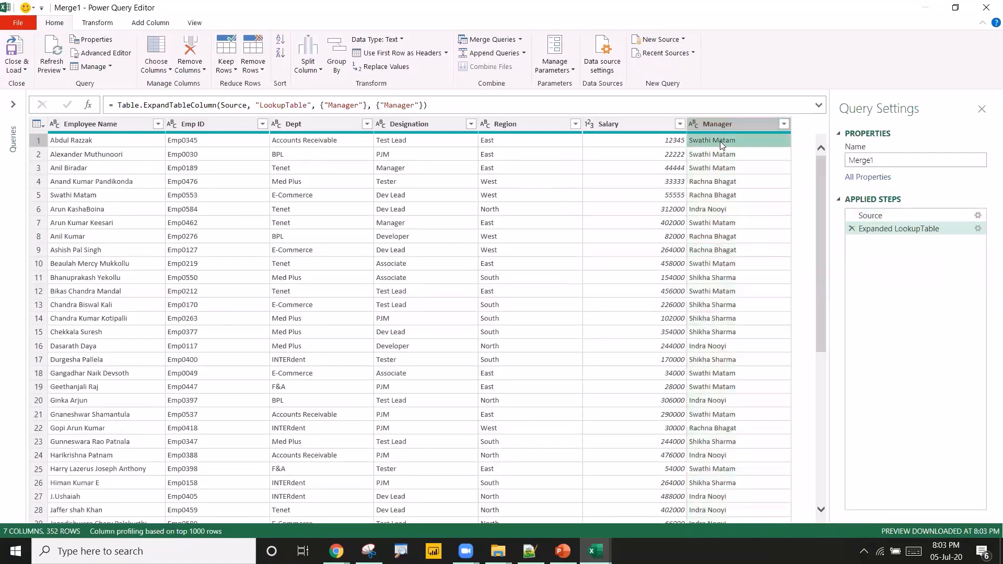
pyautogui.click(515, 141)
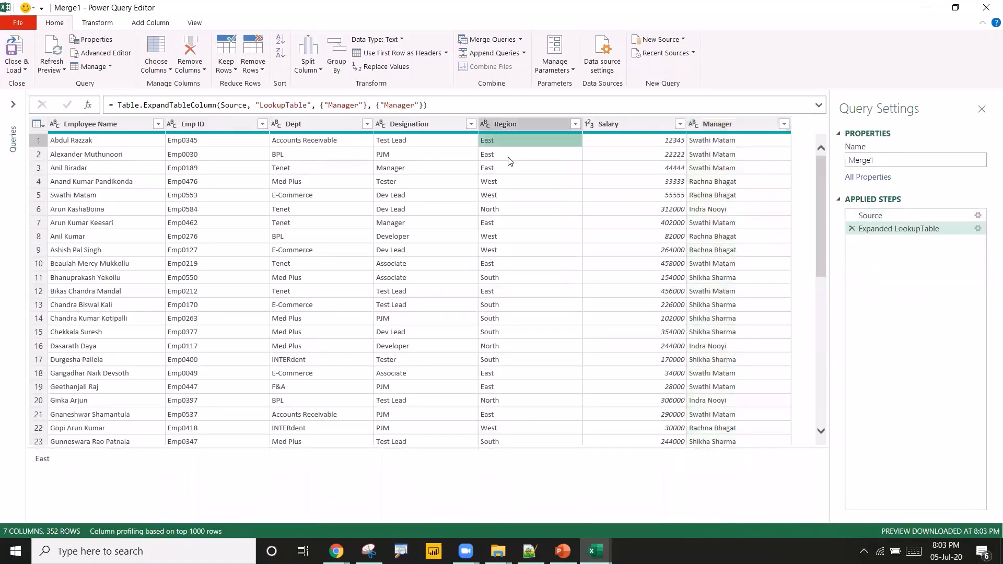
pyautogui.click(512, 156)
pyautogui.click(507, 168)
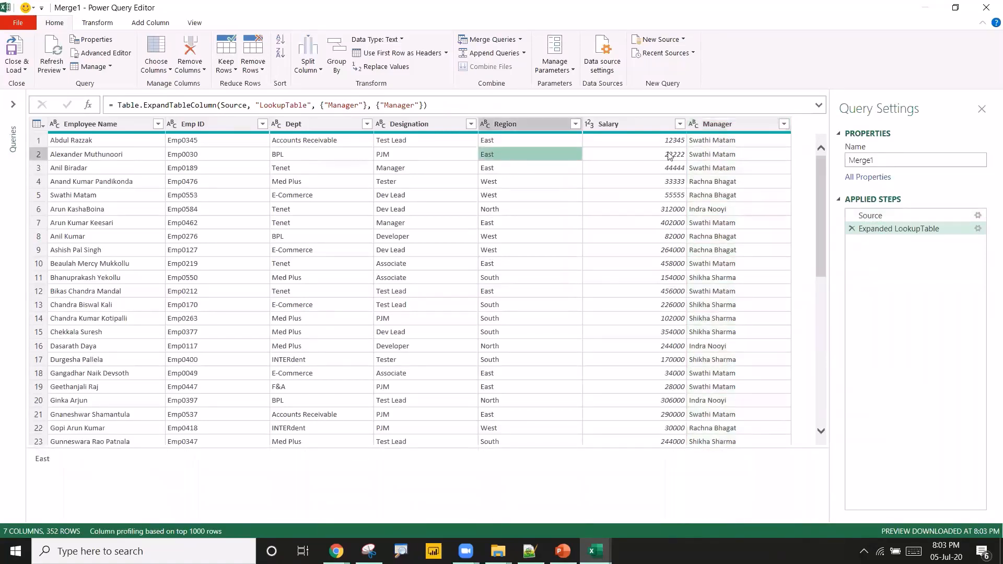
pyautogui.click(707, 145)
pyautogui.click(514, 183)
pyautogui.click(734, 181)
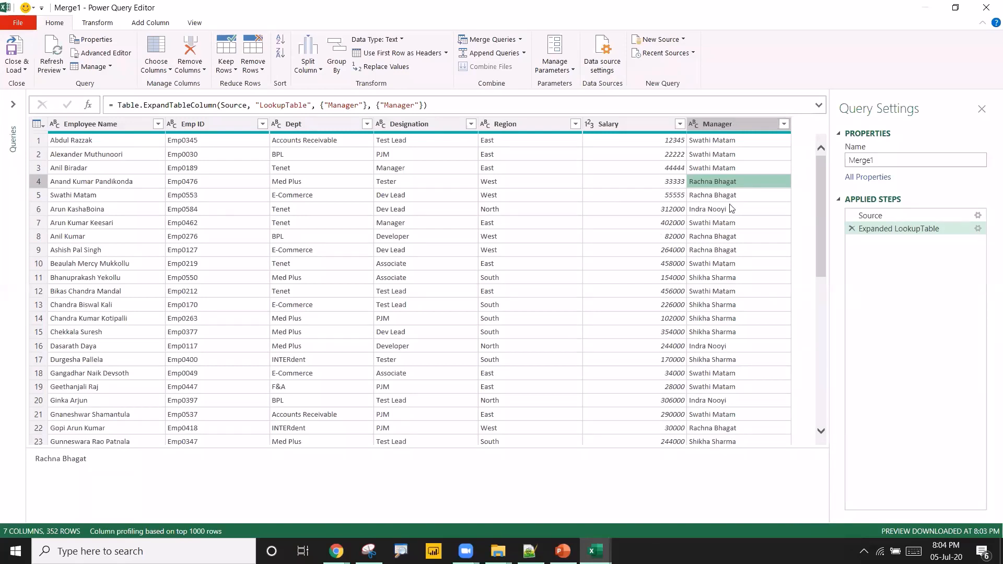
pyautogui.doubleClick(887, 161)
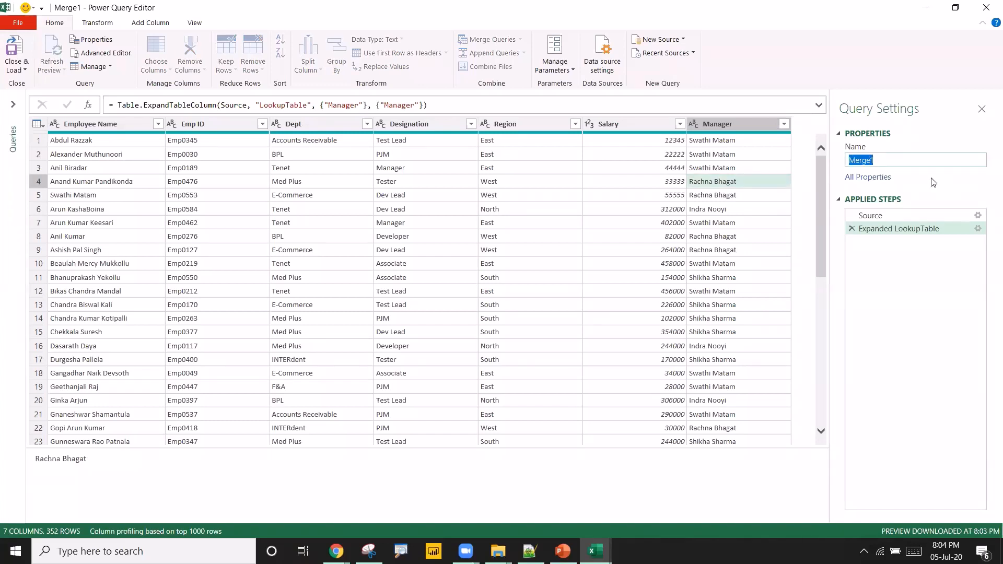
pyautogui.write('Merged_Table')
pyautogui.press('Return')
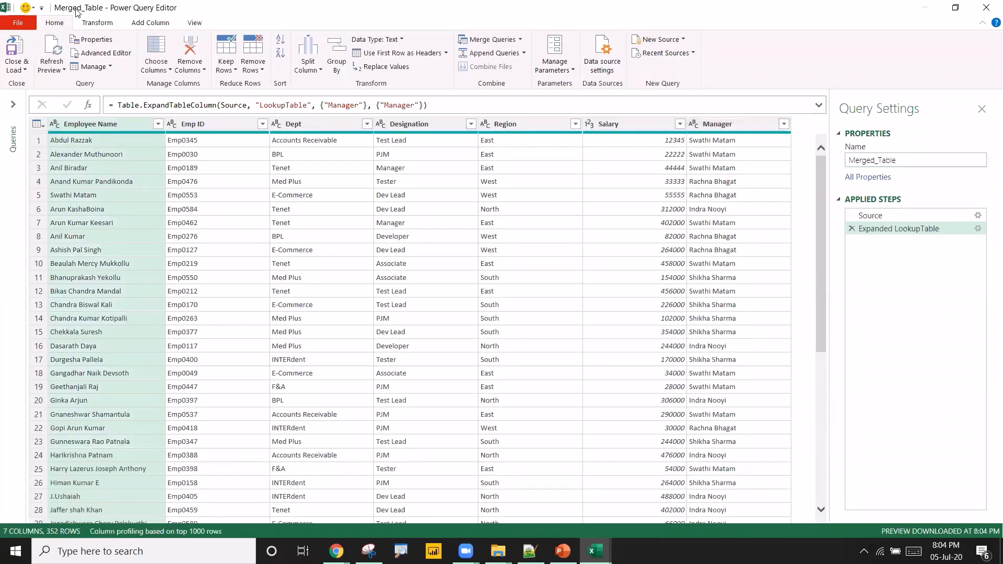
pyautogui.click(20, 49)
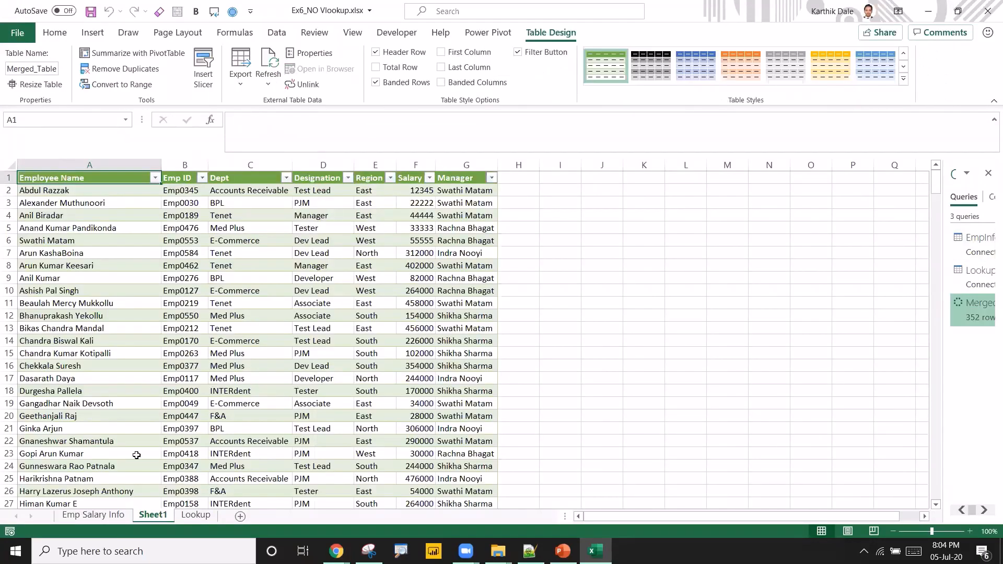
# Rename the new sheet to Output Data and move it after the Lookup sheet.
pyautogui.doubleClick(148, 516)
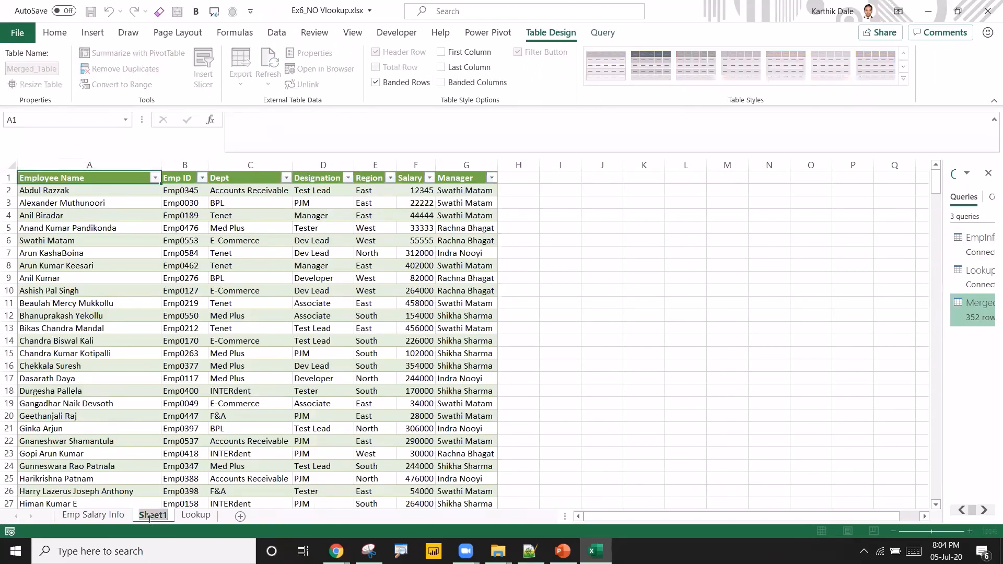
pyautogui.write('Out')
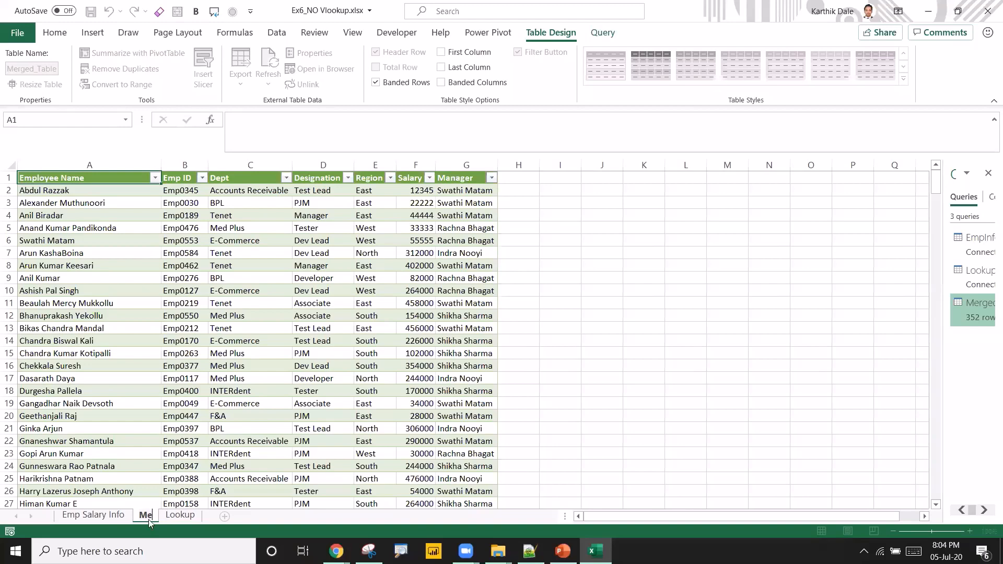
pyautogui.write('put Data')
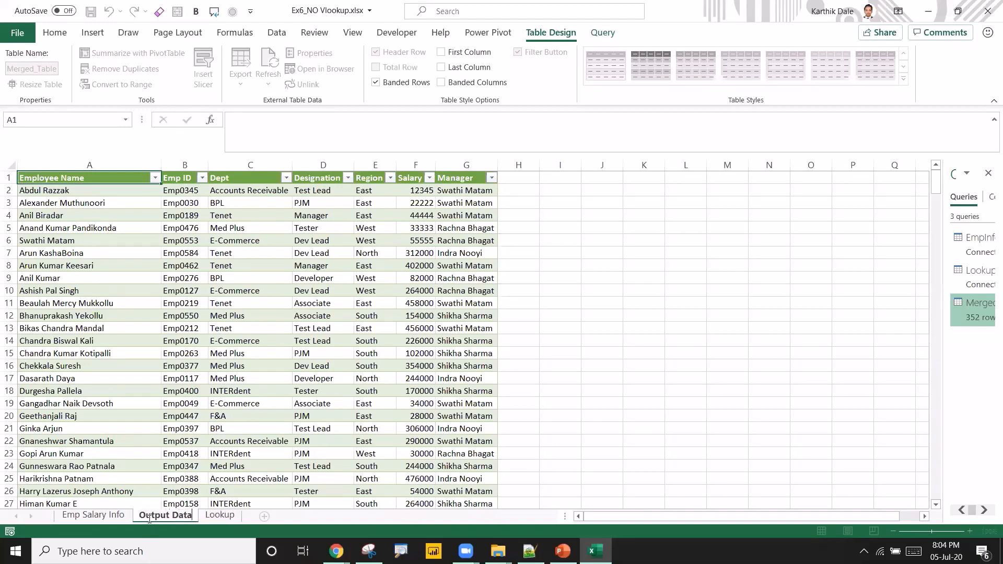
pyautogui.press('Return')
pyautogui.moveTo(149, 522); pyautogui.dragTo(260, 516)
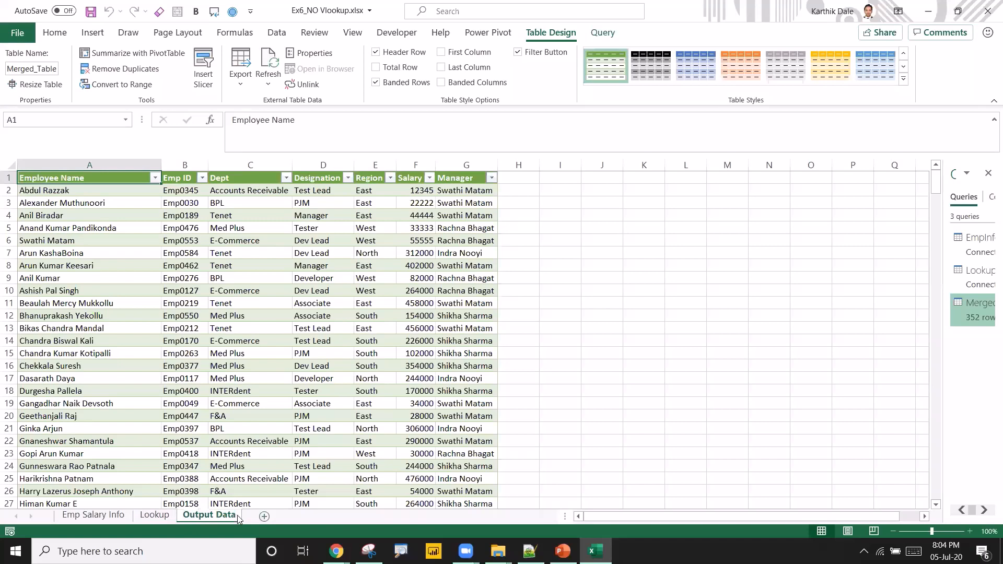
pyautogui.click(128, 394)
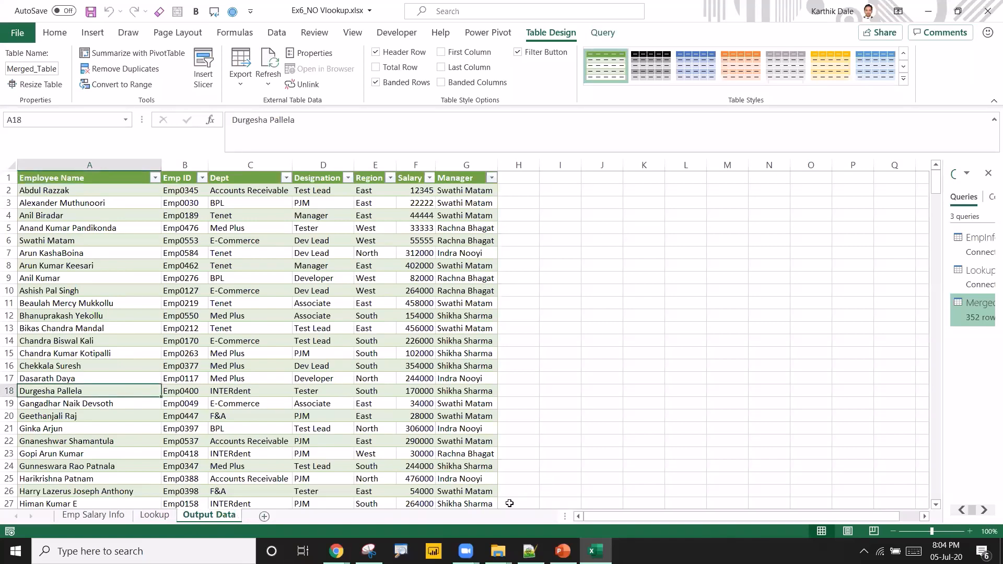
pyautogui.moveTo(468, 549)
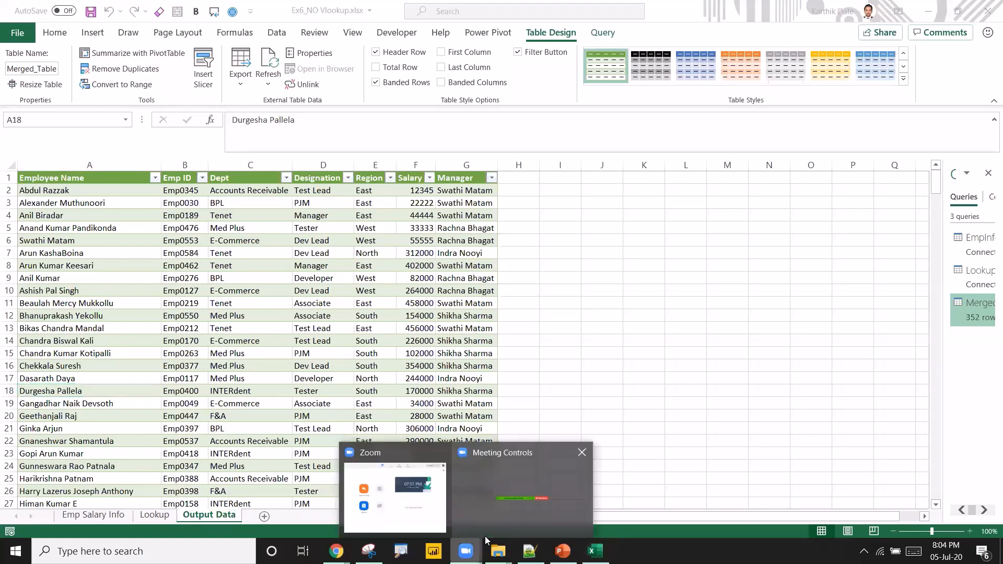
pyautogui.click(404, 501)
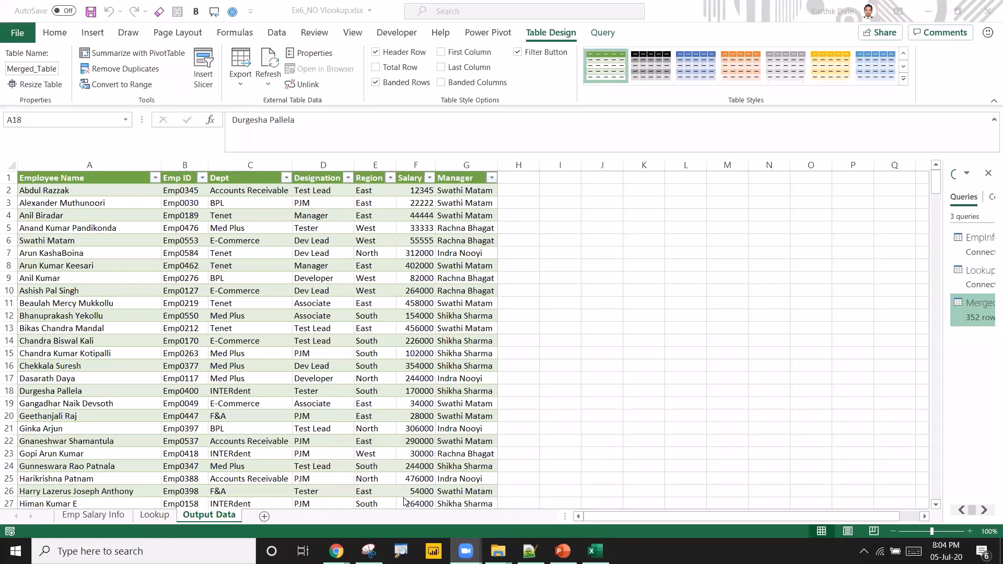